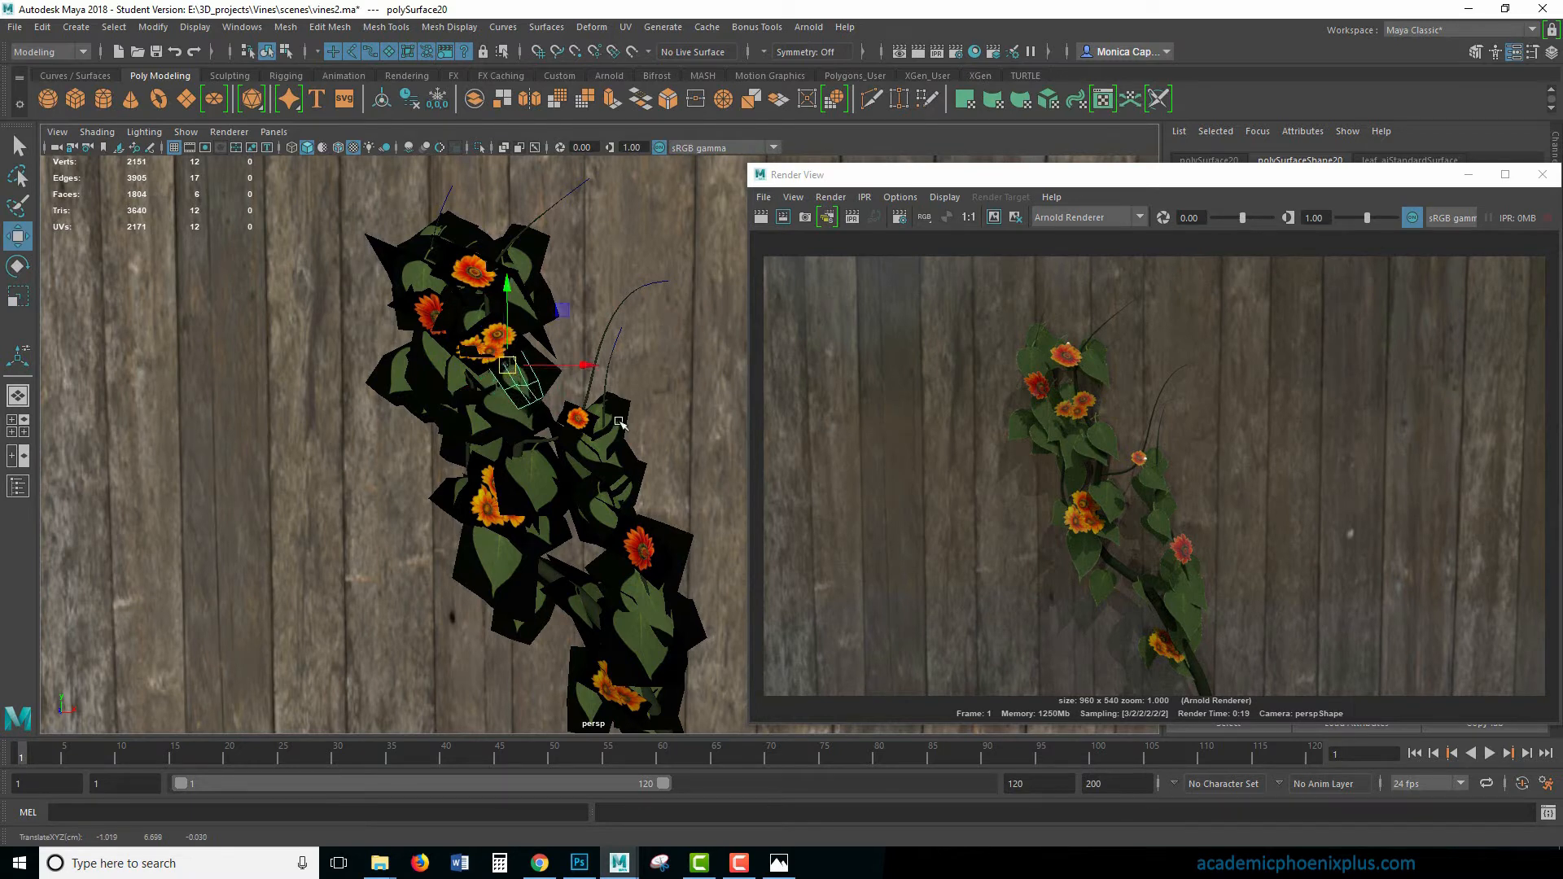
- Switch to the Academic Phoenix Plus website, dismiss the newsletter pop-up and open the Images: Tangled Vines download page
click(598, 406)
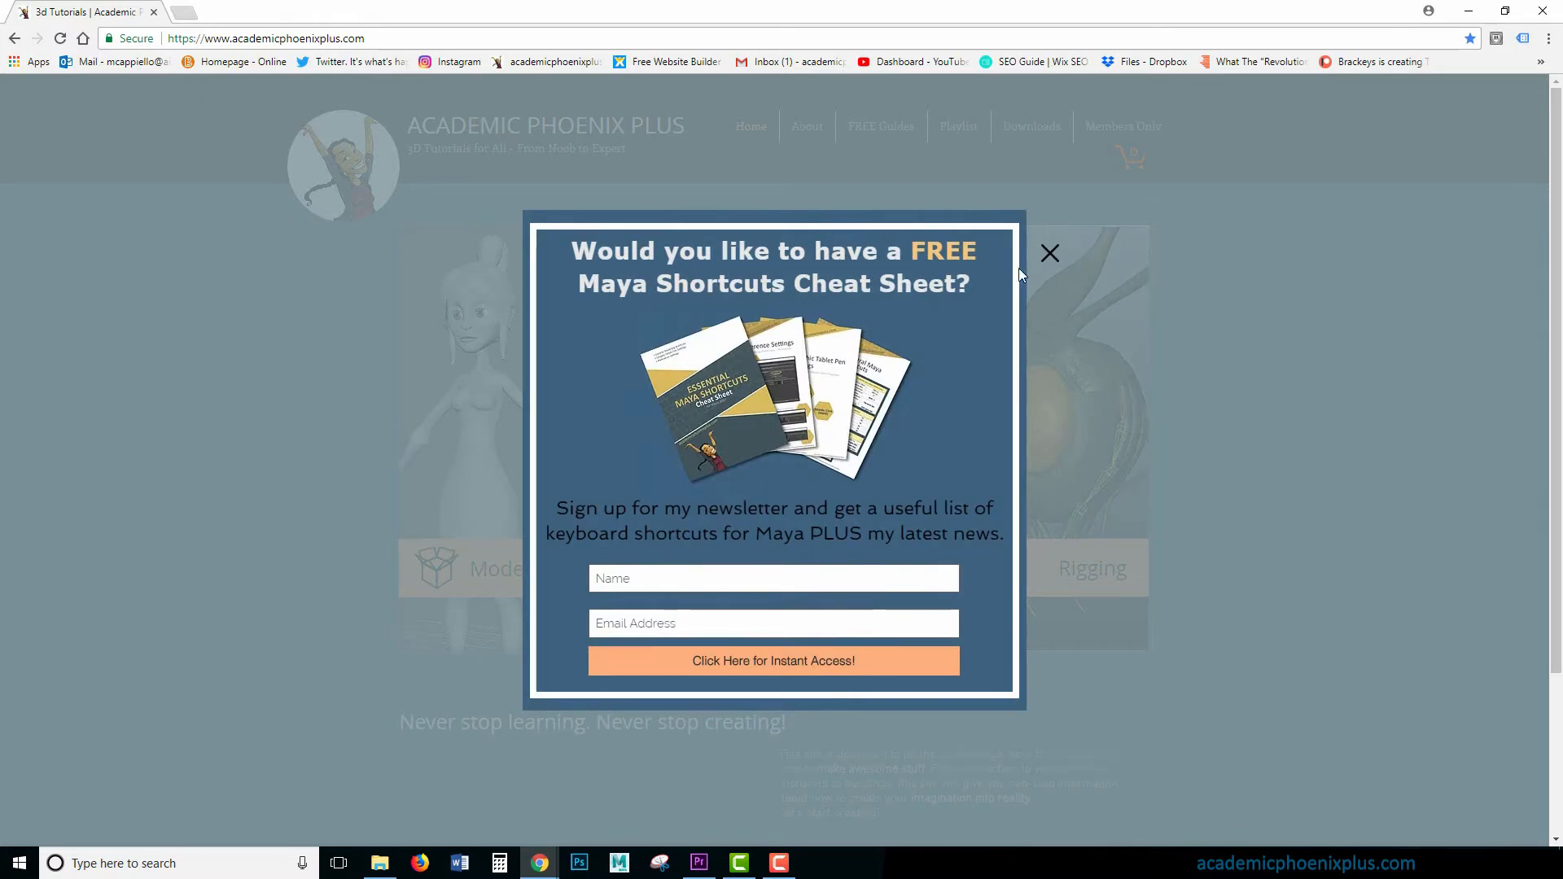
click(1048, 254)
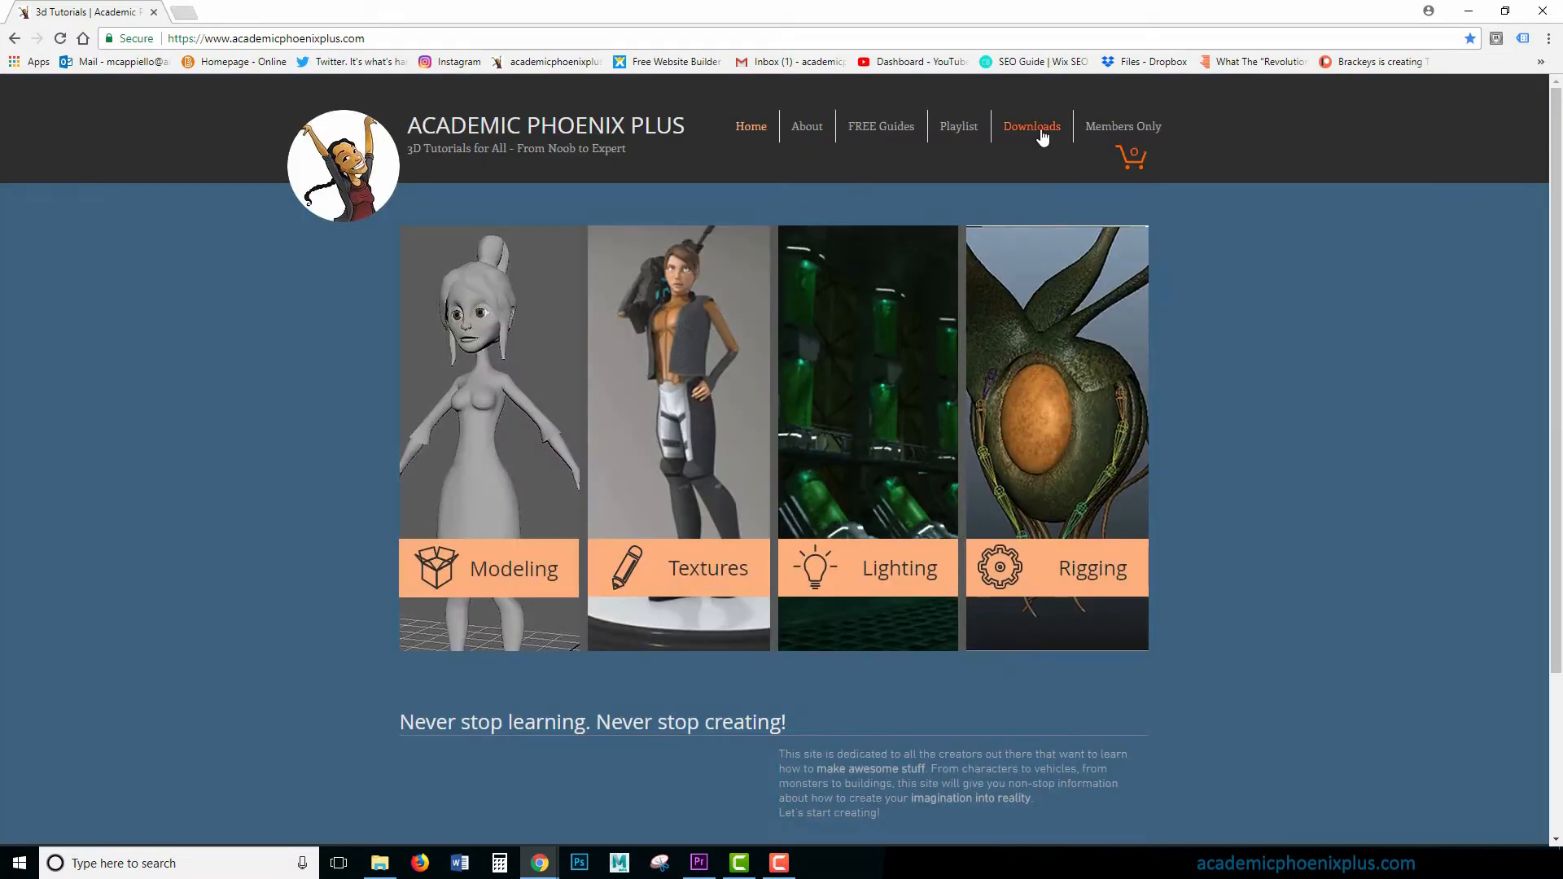
click(1043, 135)
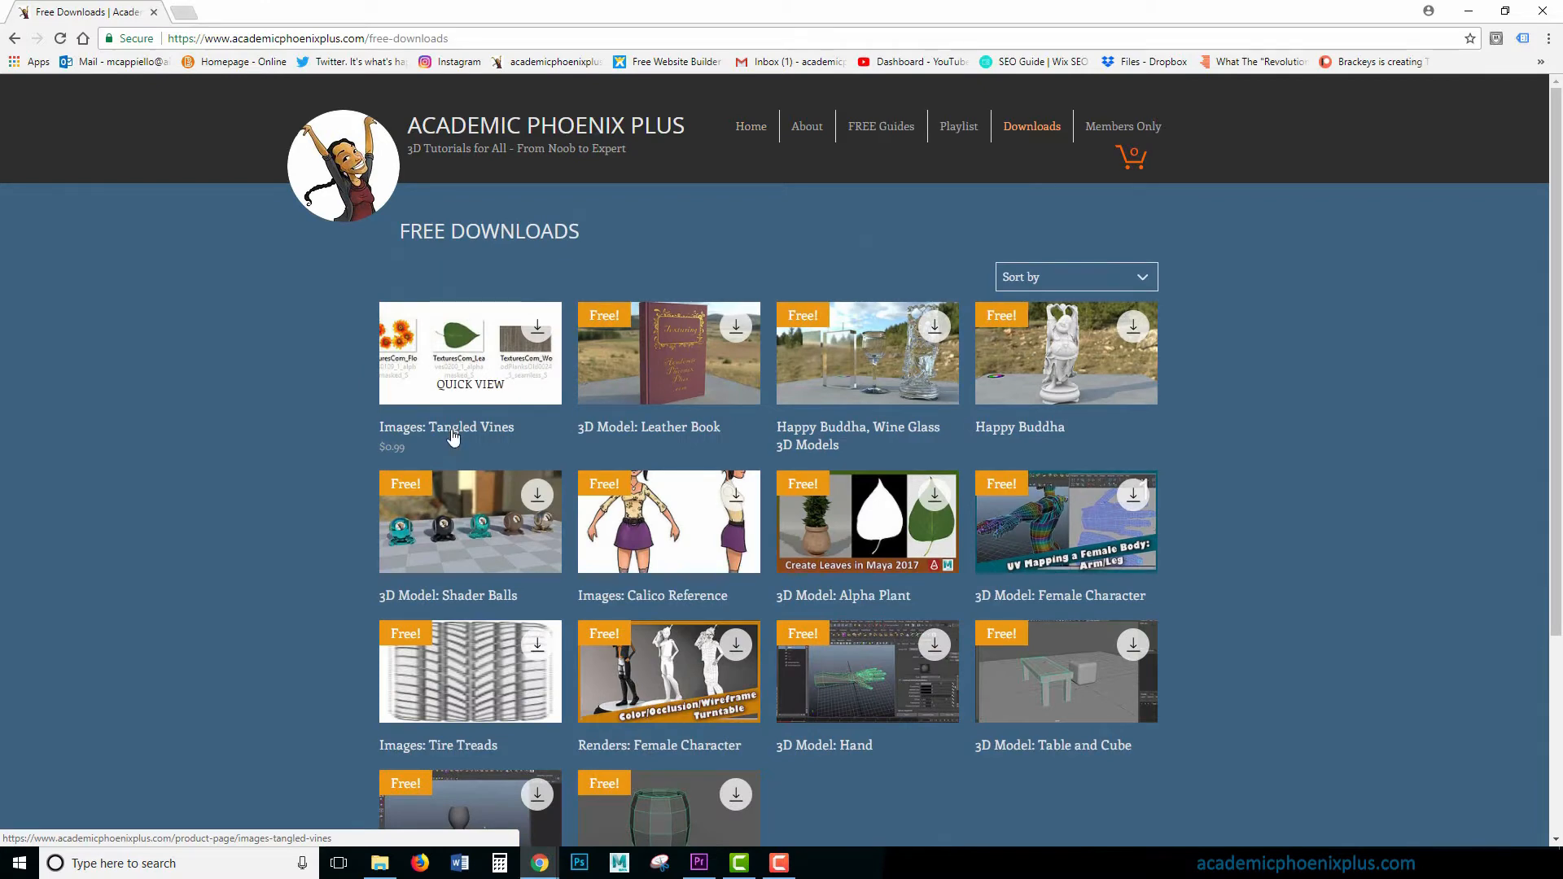
click(452, 438)
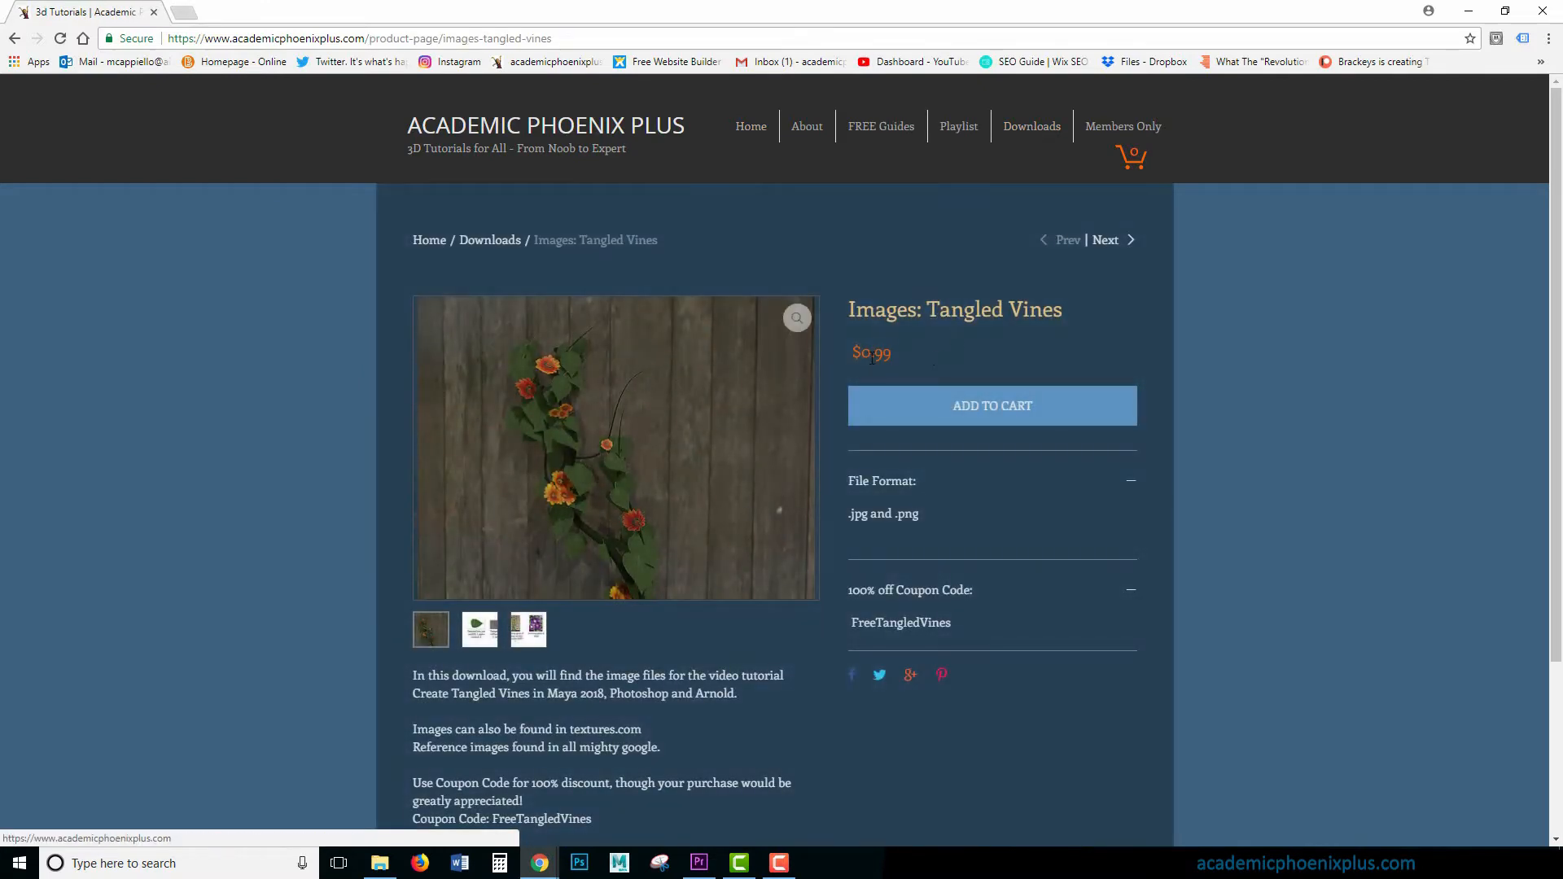
- Examine the price and the 100% off coupon code on the Tangled Vines product page
drag(872, 358, 892, 357)
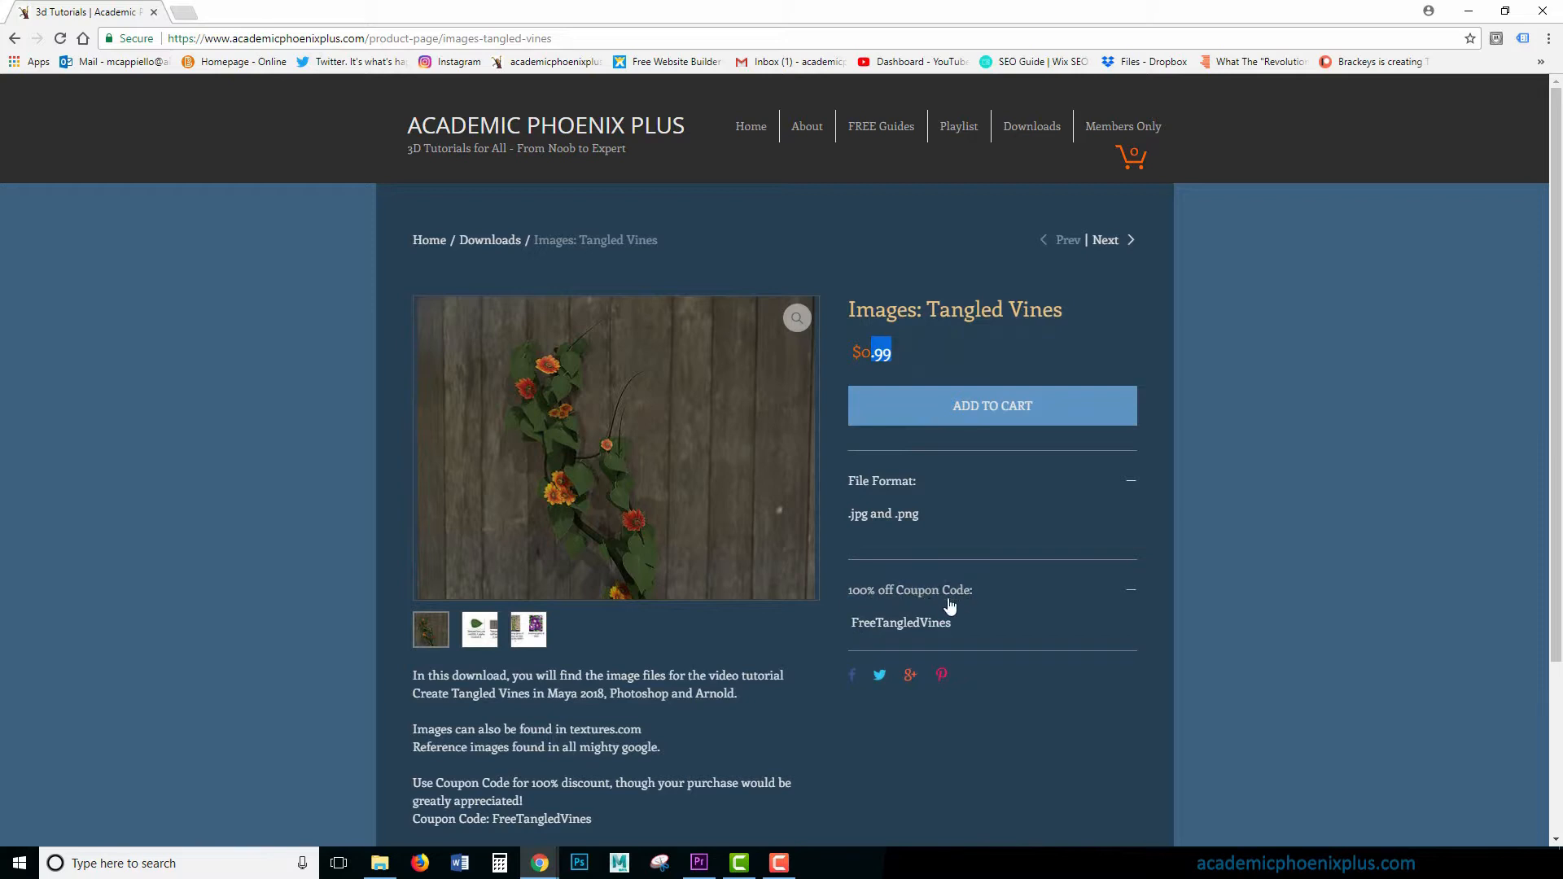
drag(851, 623, 947, 623)
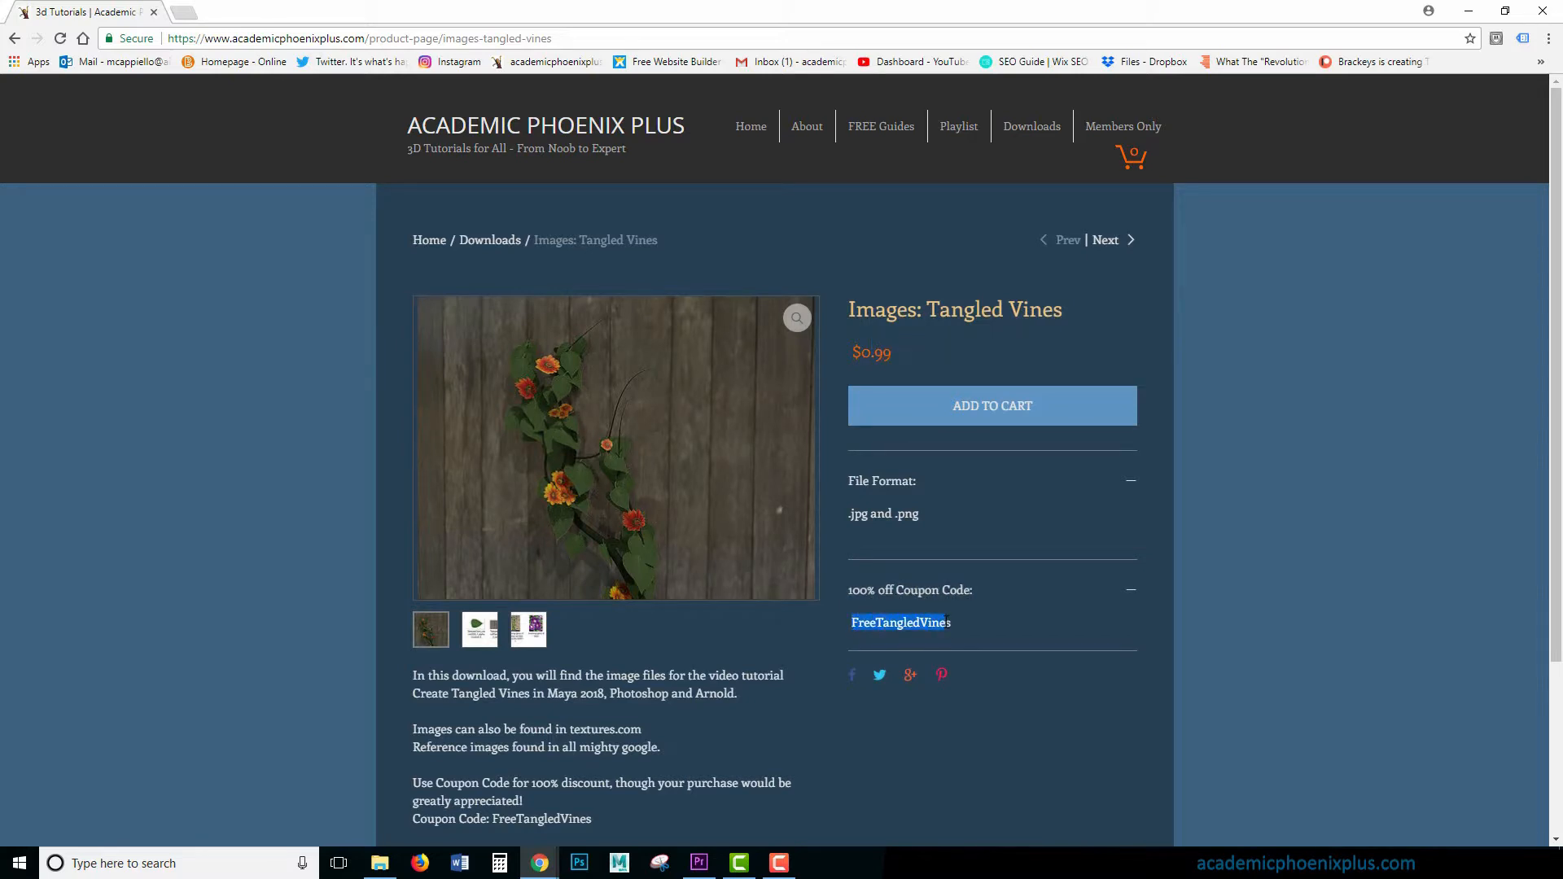
click(1016, 430)
drag(960, 624, 860, 628)
click(885, 625)
drag(910, 627, 851, 624)
click(847, 607)
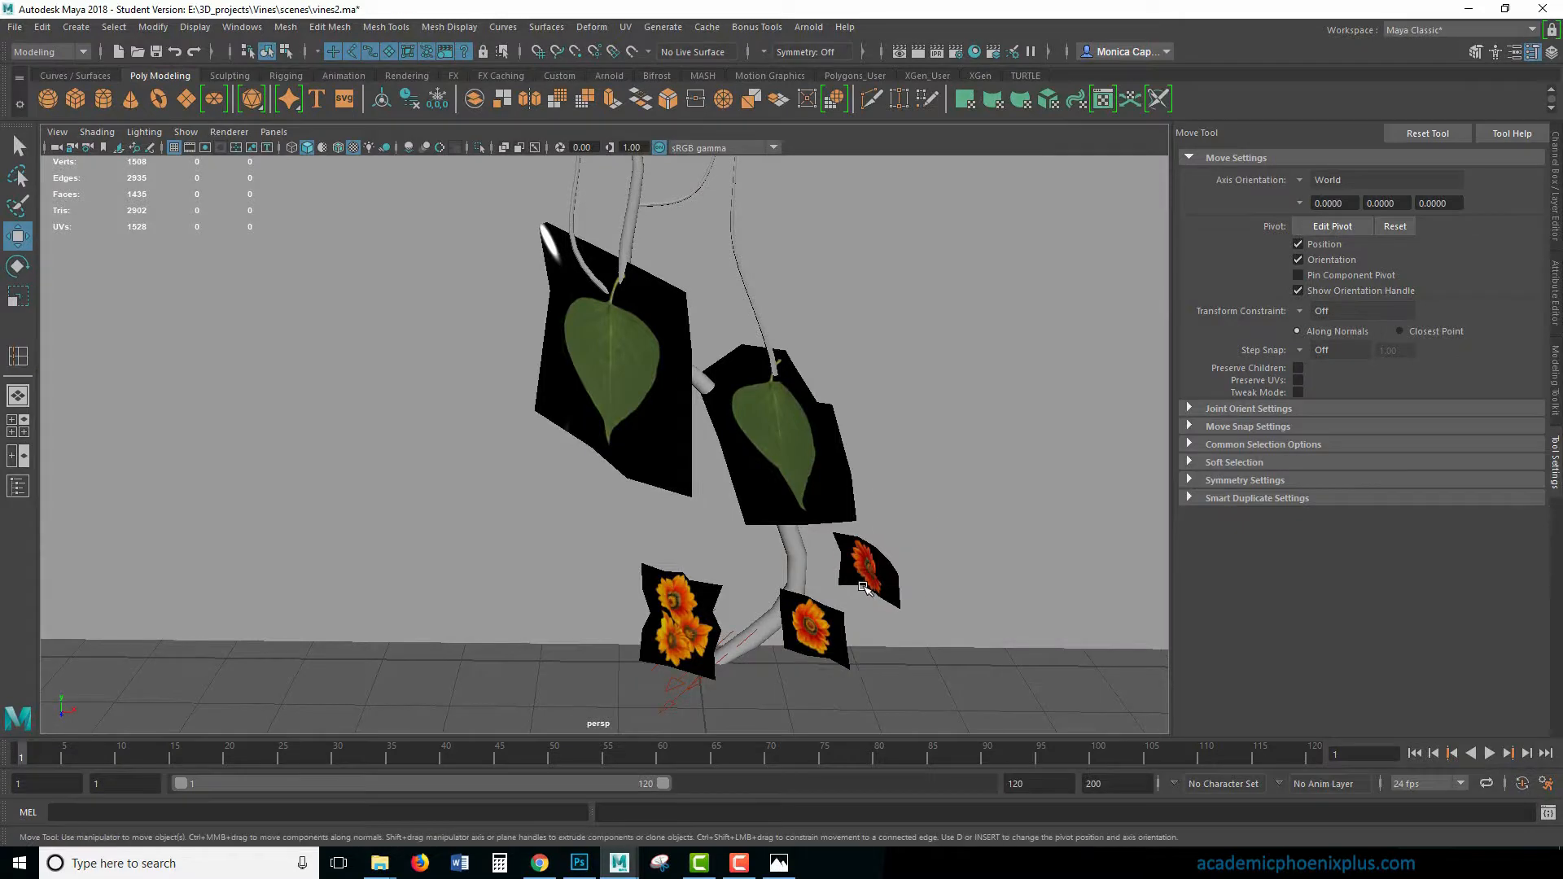
- Switch back to Maya and rotate the single red flower card beside the base of the vine
click(867, 570)
key(e)
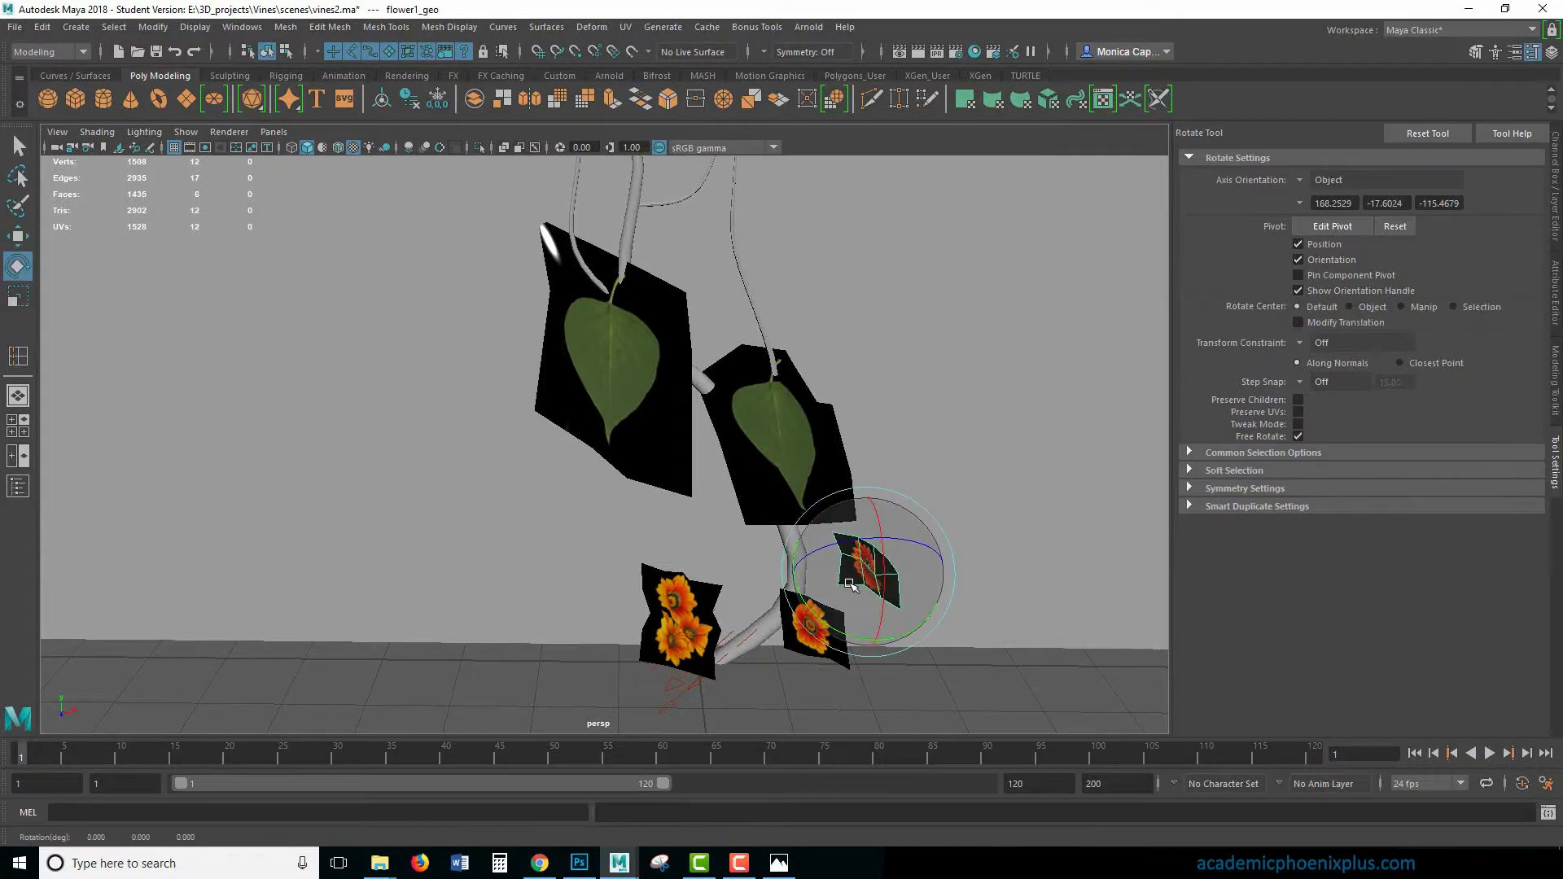
drag(847, 562, 906, 651)
alt+drag(798, 468, 934, 511)
scroll(916, 537, up, 4)
click(852, 648)
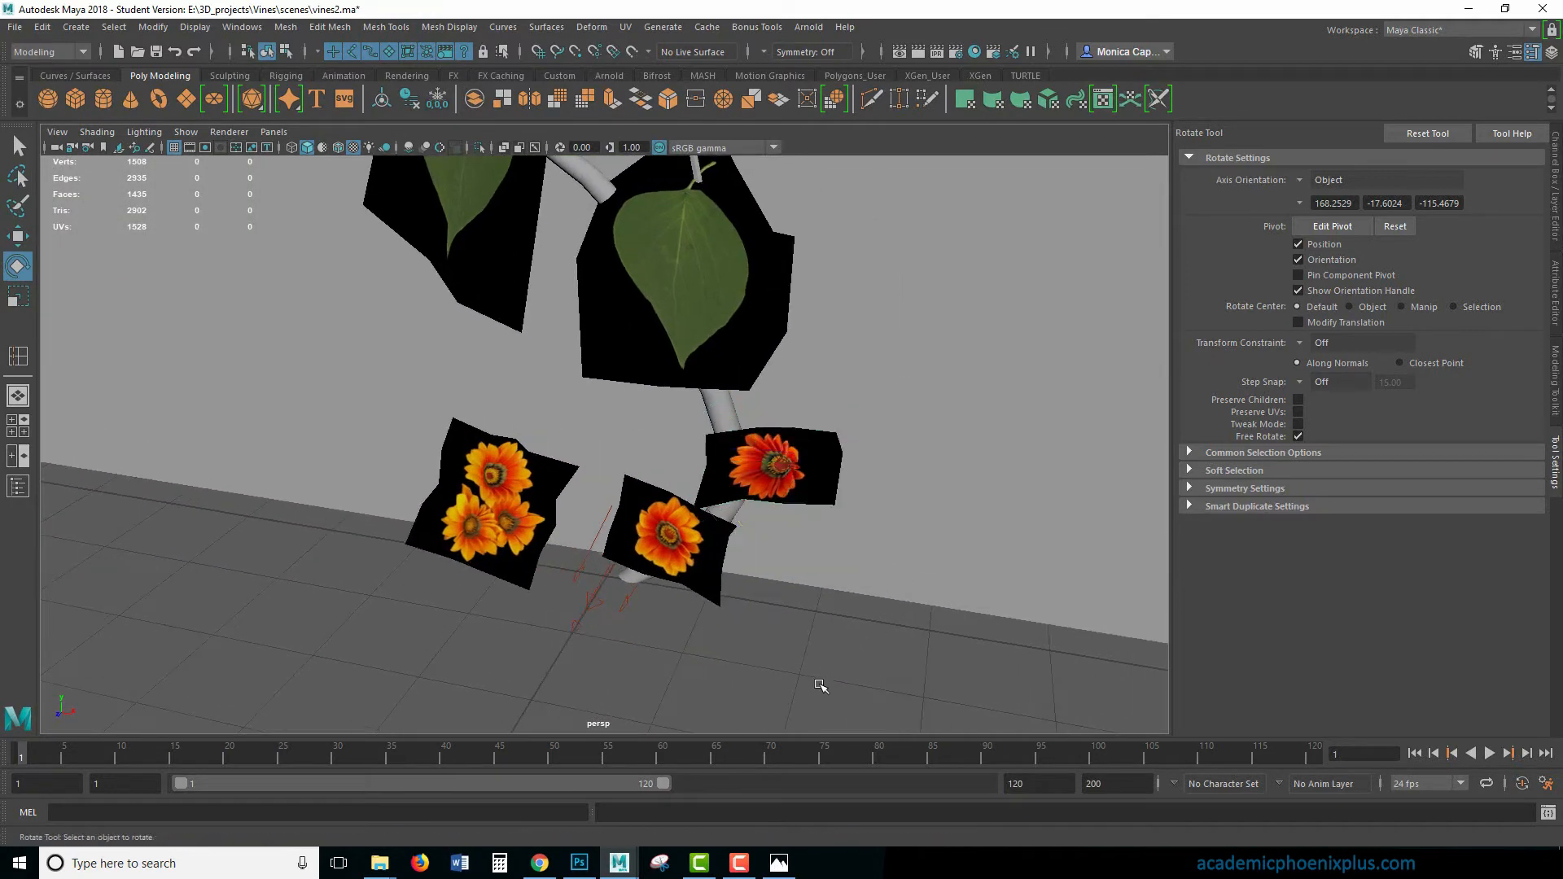
- Create a polygon cube at the origin and combine it with the three flower cards into one mesh
click(75, 99)
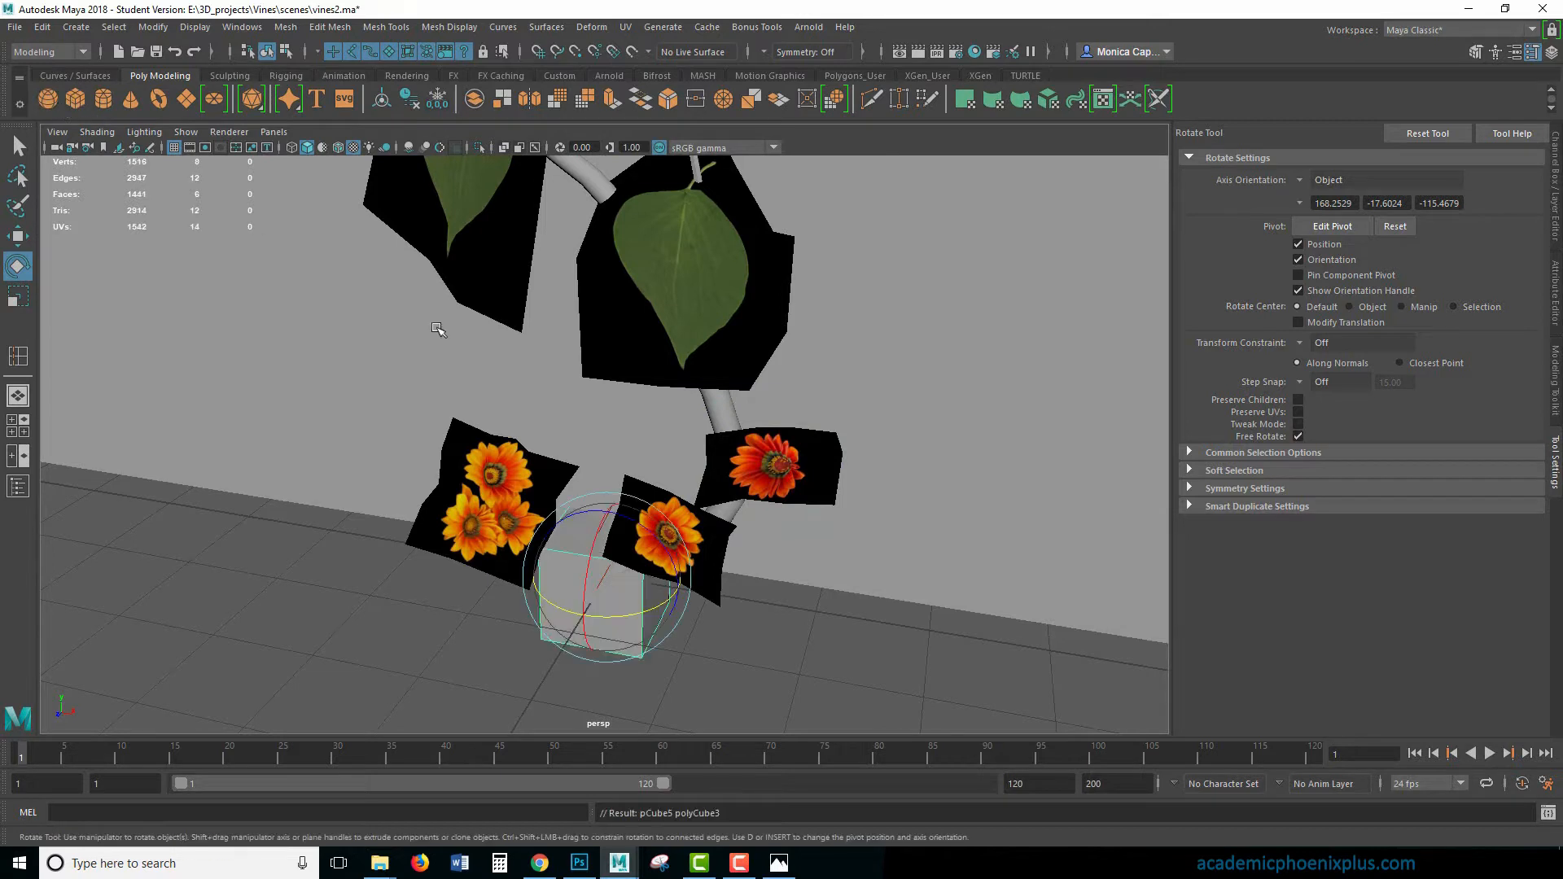
click(849, 626)
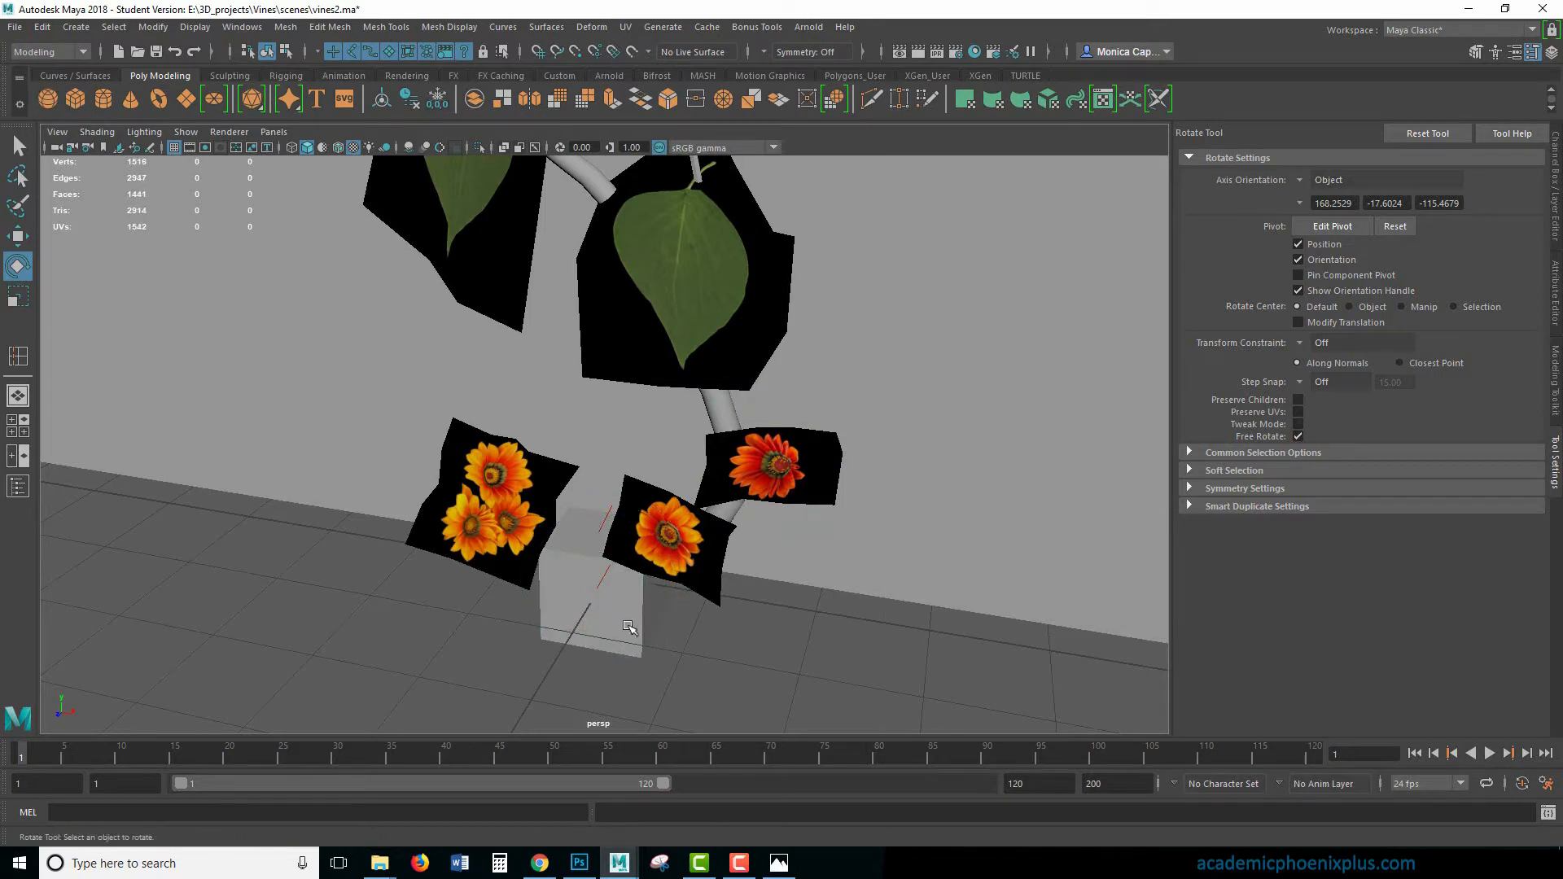
click(586, 608)
shift+click(716, 547)
shift+click(776, 483)
shift+click(539, 513)
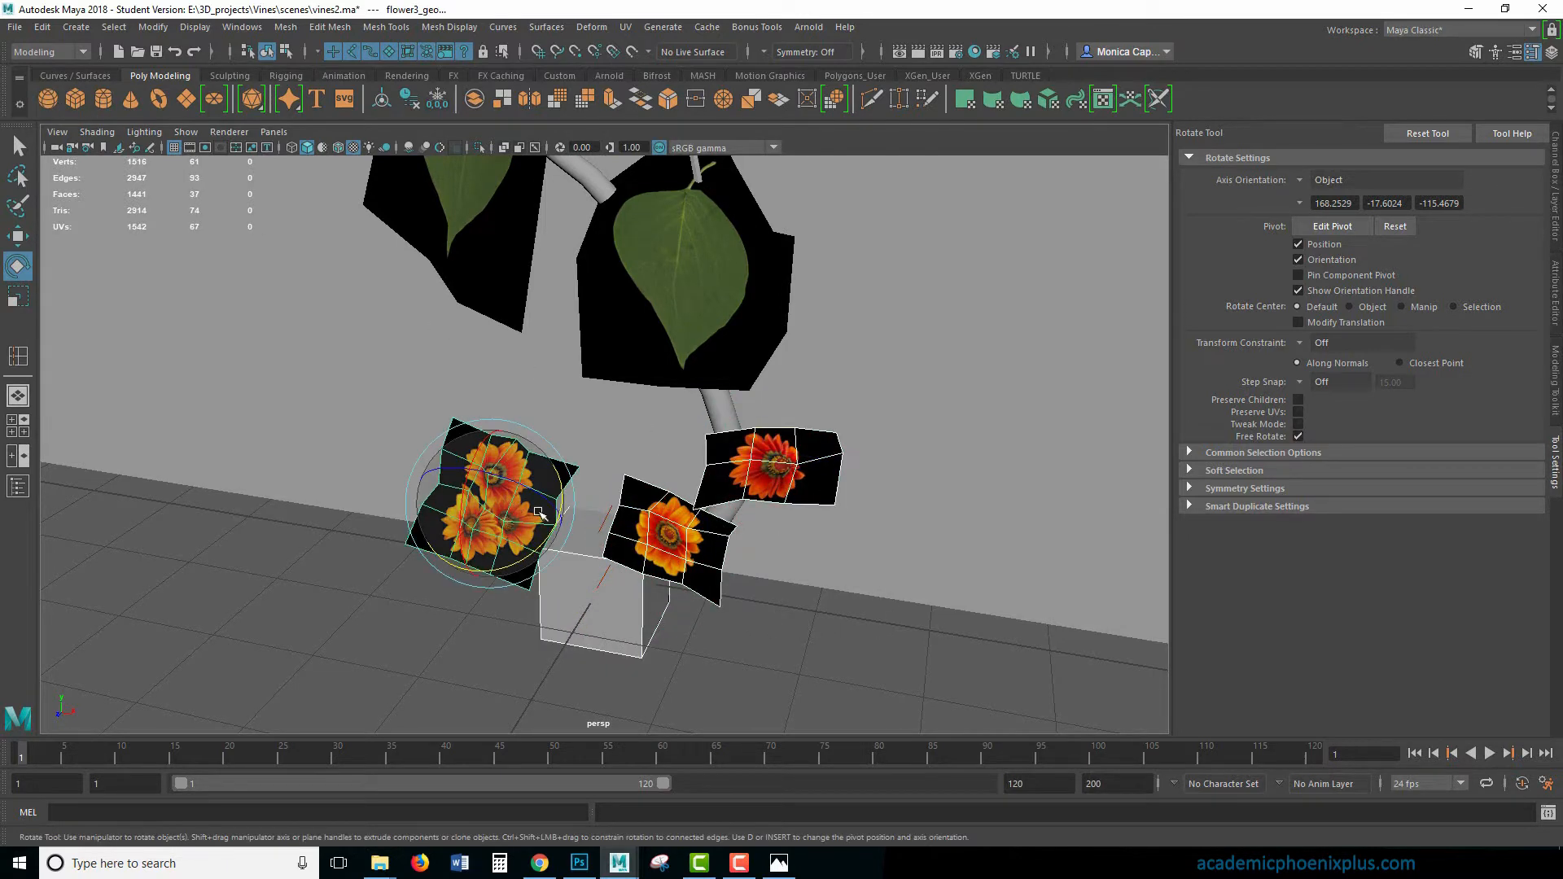
click(286, 27)
click(326, 92)
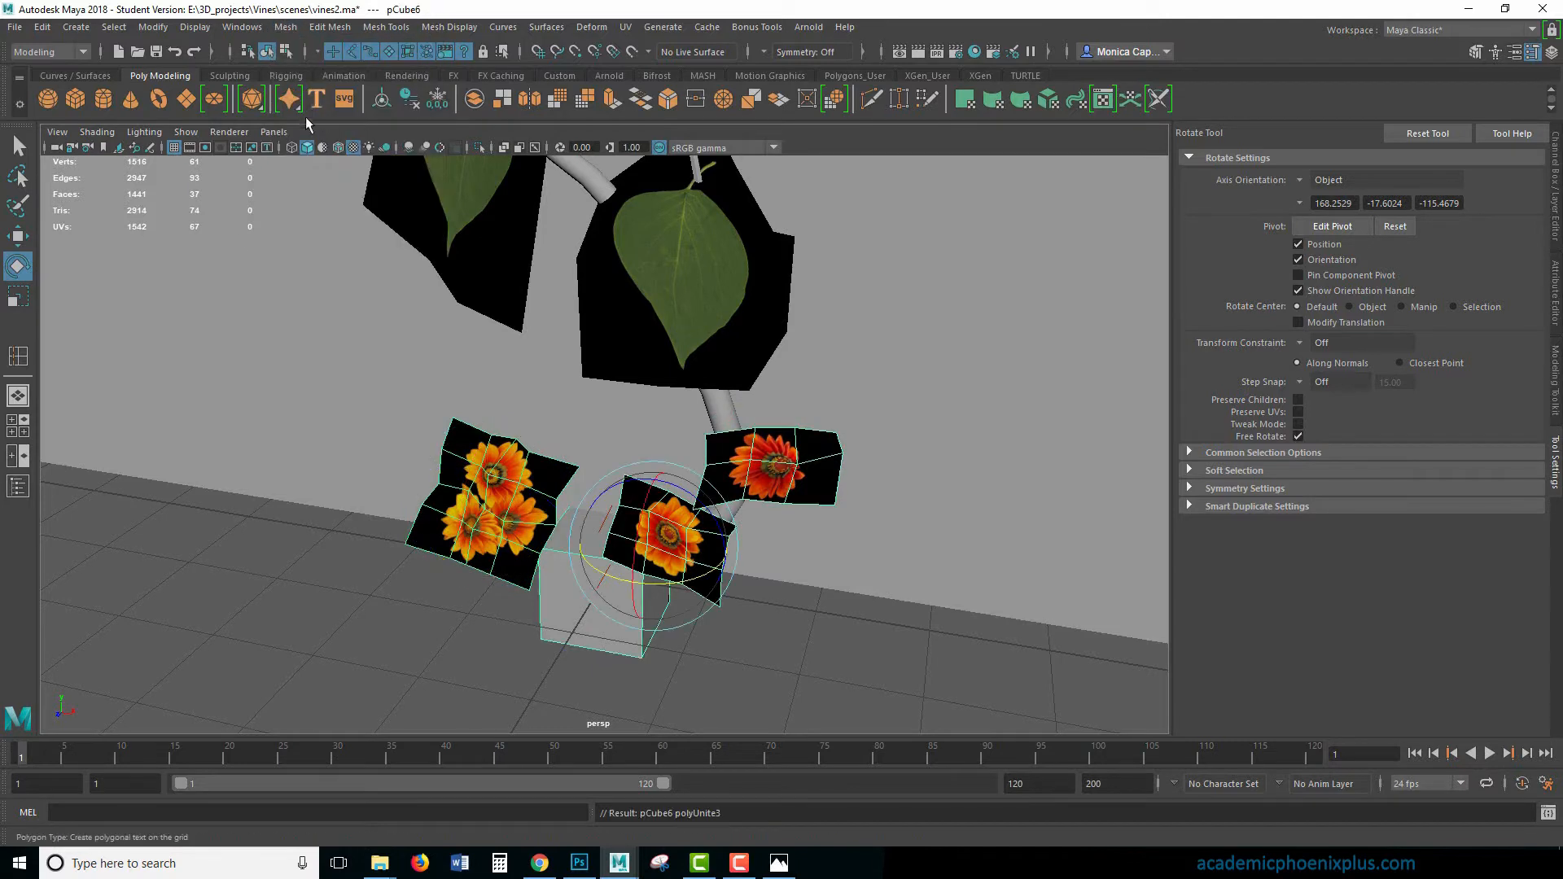
- Separate the combined mesh of flower cards and cube back into individual objects
click(349, 548)
click(484, 534)
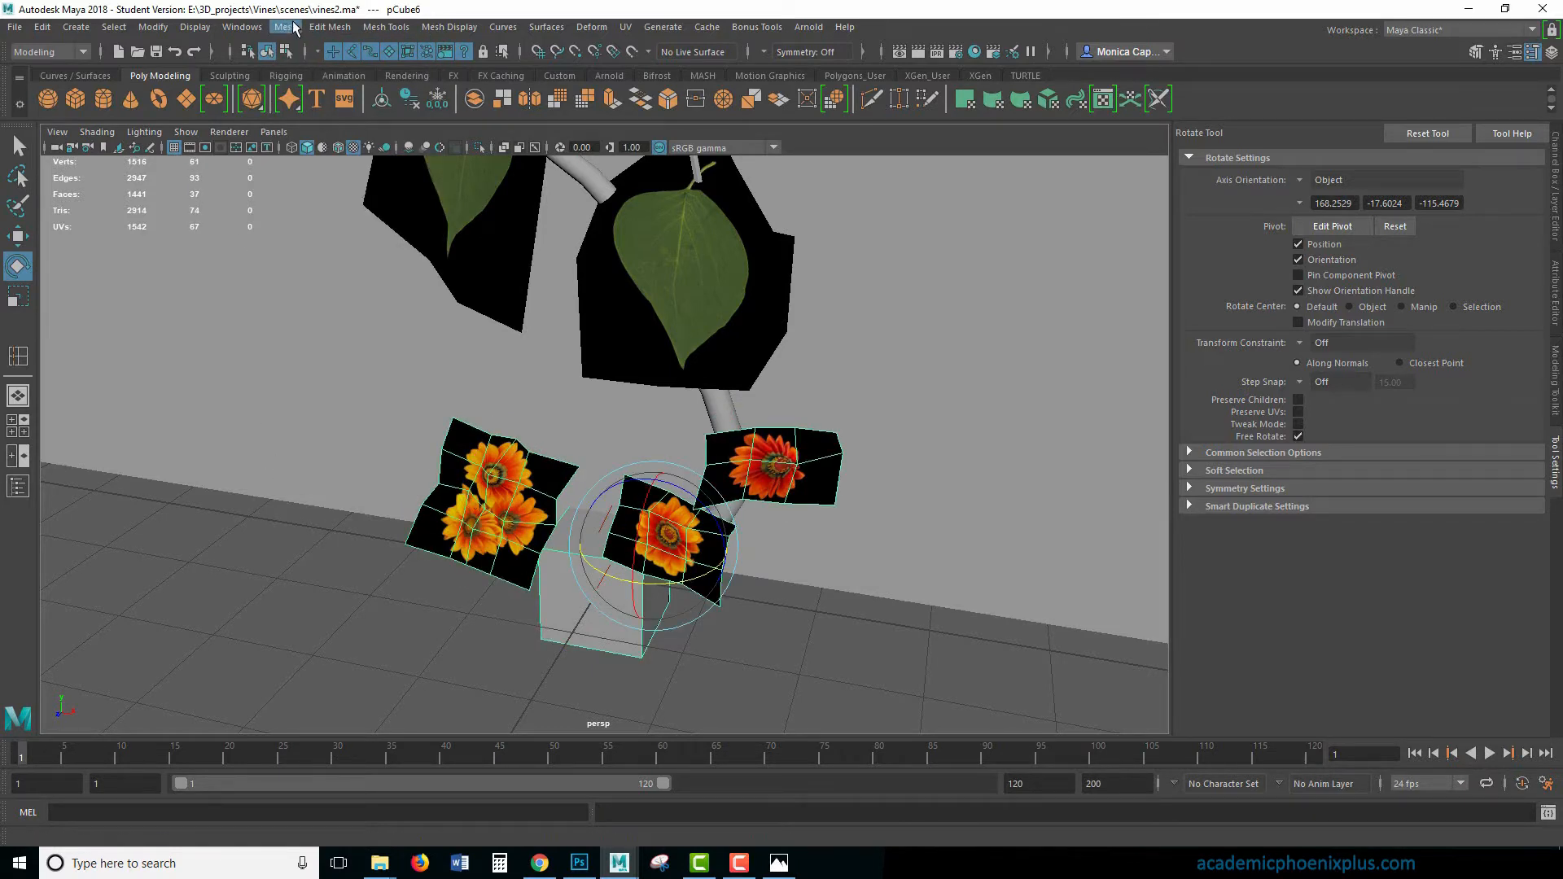
click(295, 30)
click(342, 107)
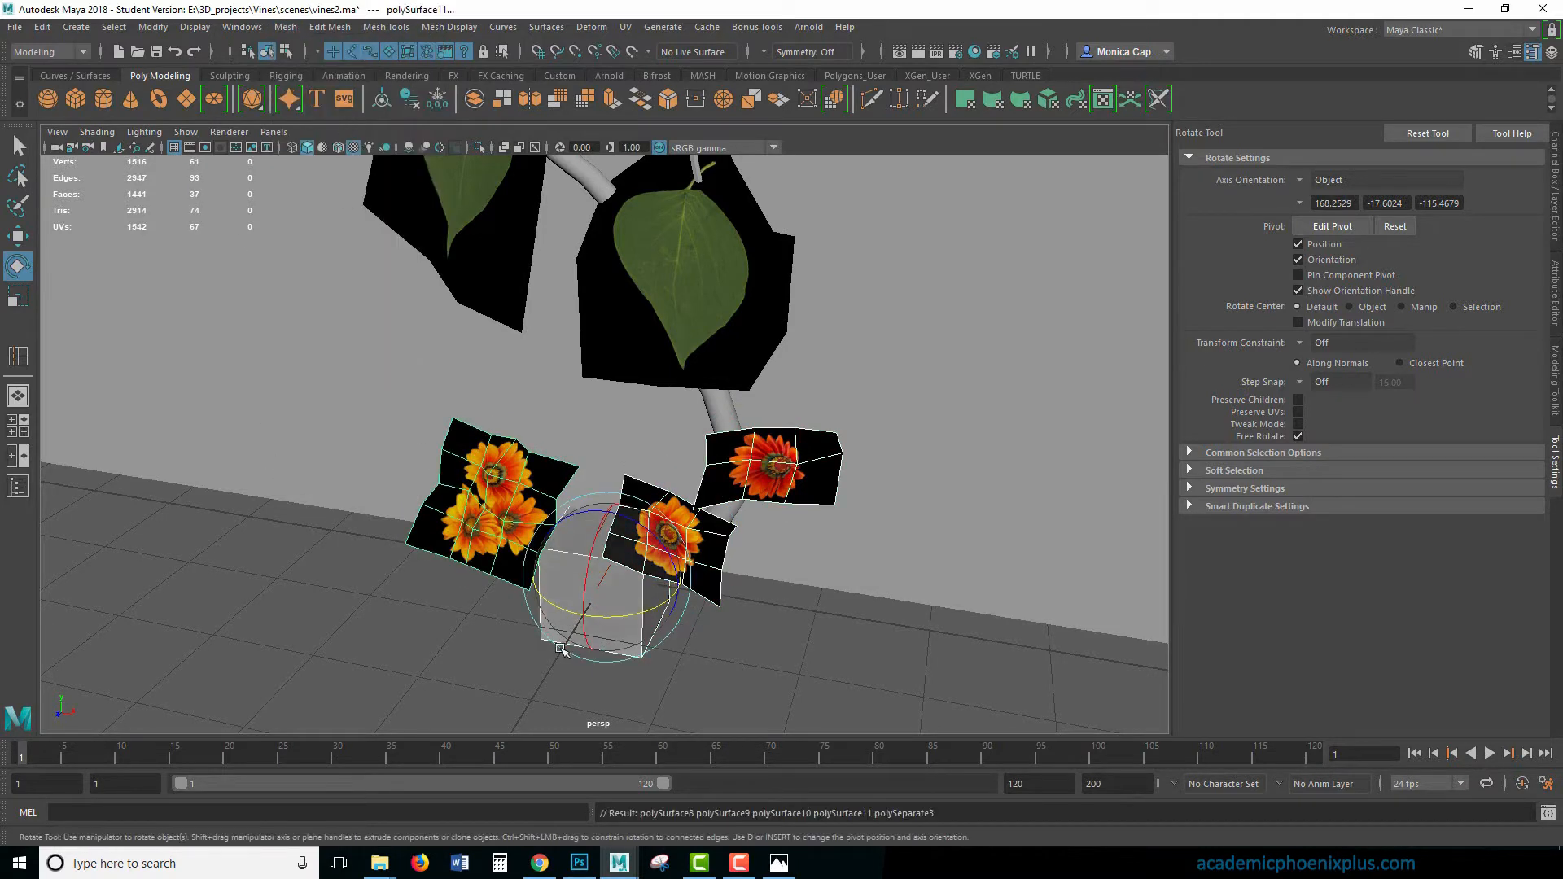
- Center the pivot of the red flower card and rotate the card around its own middle
click(825, 476)
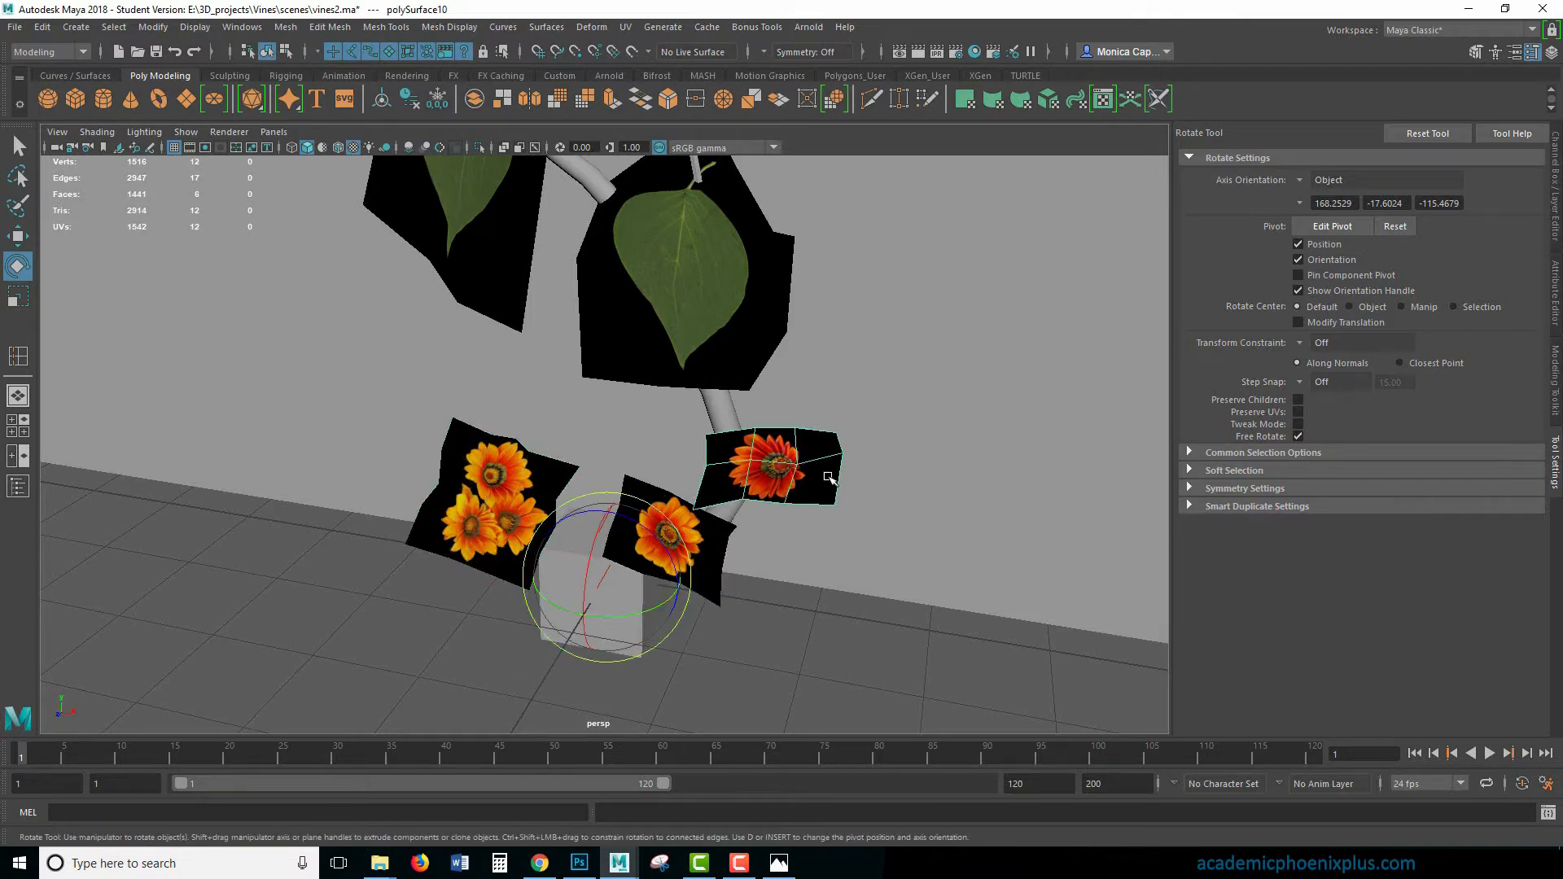
click(153, 27)
click(188, 148)
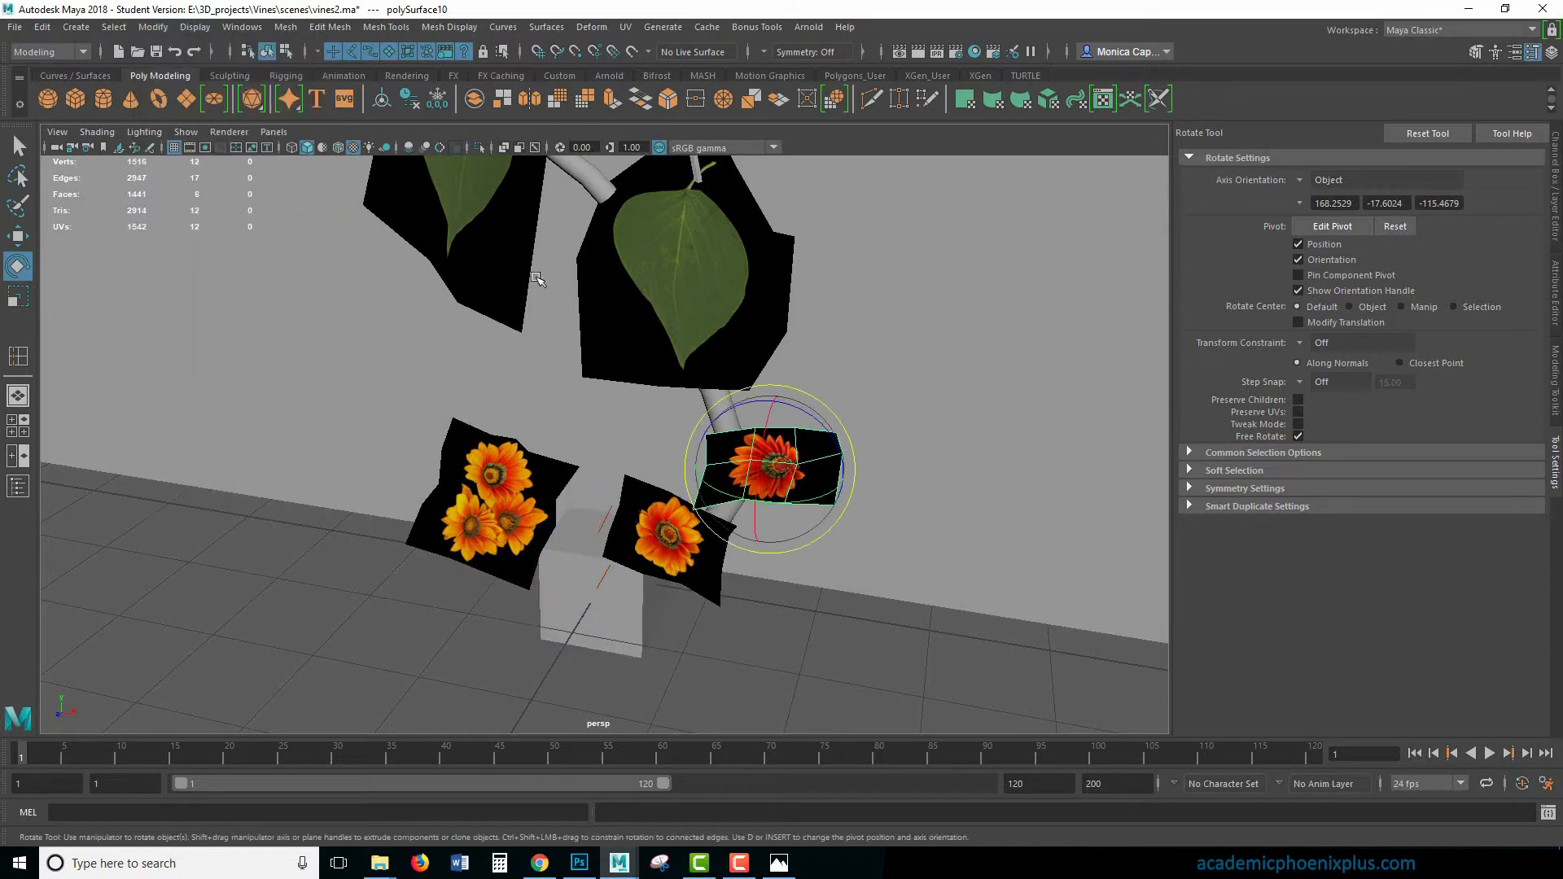
drag(804, 452, 667, 446)
- Center the pivots of the three-flower cluster card and the single orange flower card, undoing the cluster's trial rotation
click(499, 506)
drag(591, 541, 677, 541)
key(ctrl+z)
key(g)
click(705, 552)
- Delete the helper cube at the base of the vine
click(589, 629)
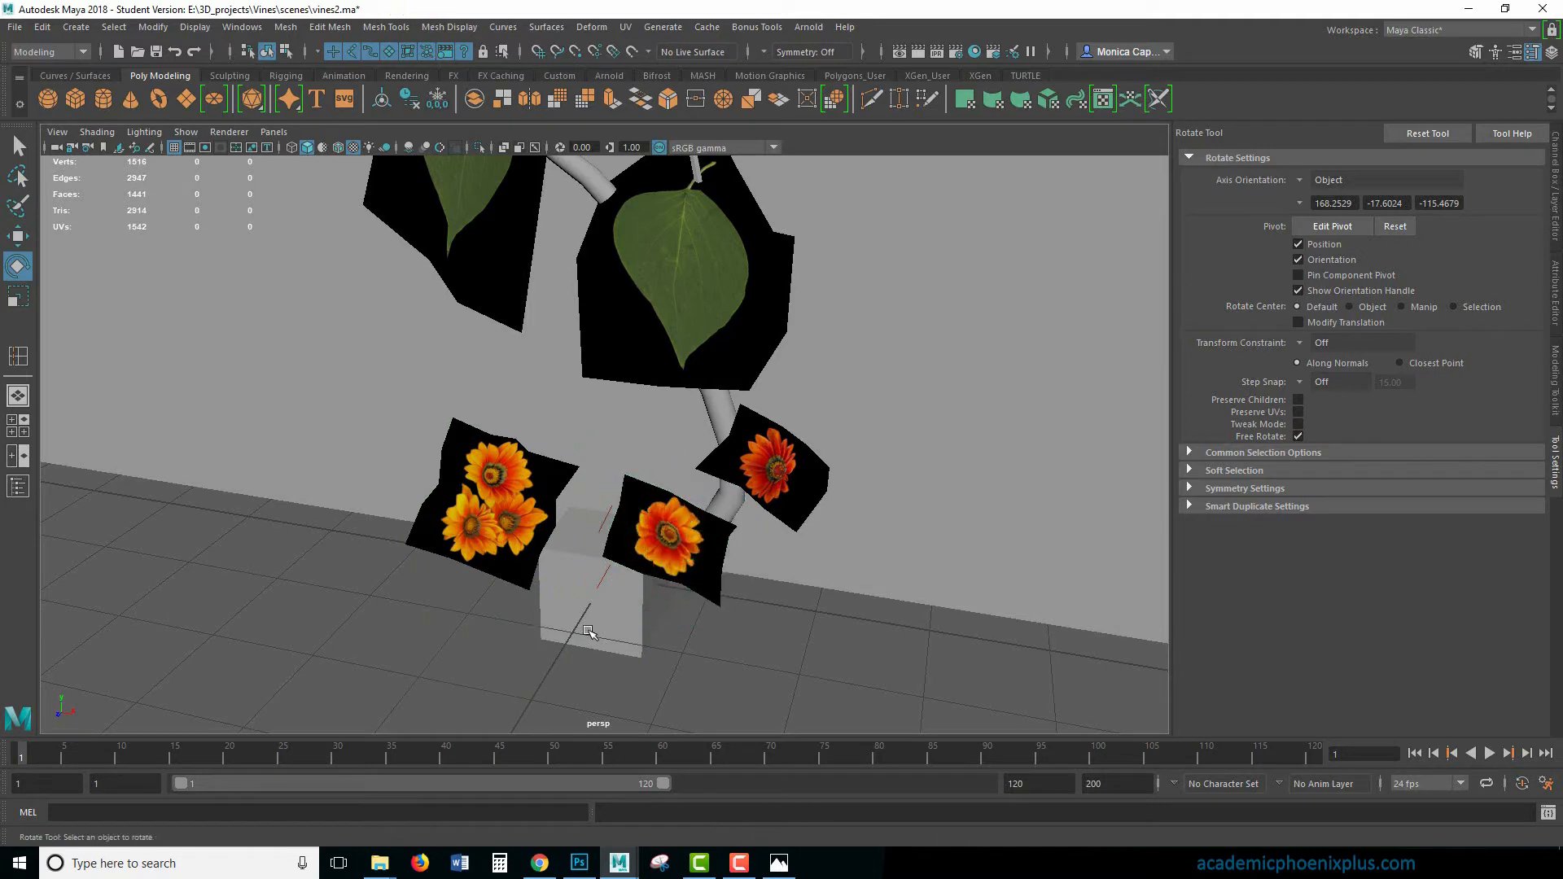
click(599, 629)
key(Delete)
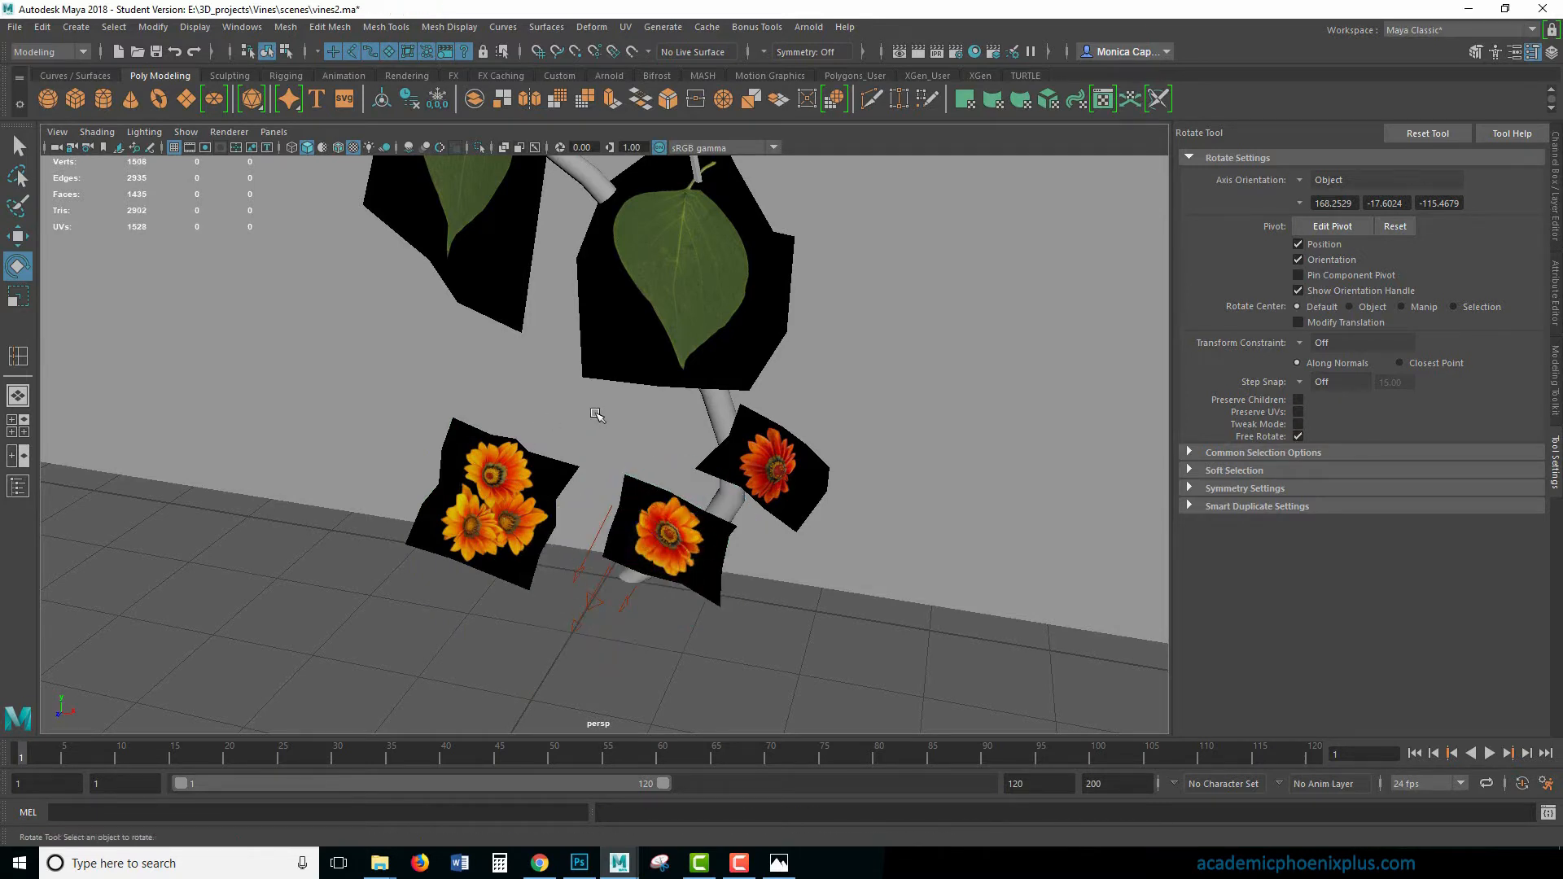
- Move the three-flower cluster onto the top of the upper leaf and the red flower just above the lower leaf
alt+middle_drag(678, 443, 683, 539)
alt+right_drag(683, 539, 513, 421)
alt+middle_drag(582, 434, 601, 450)
click(560, 565)
key(w)
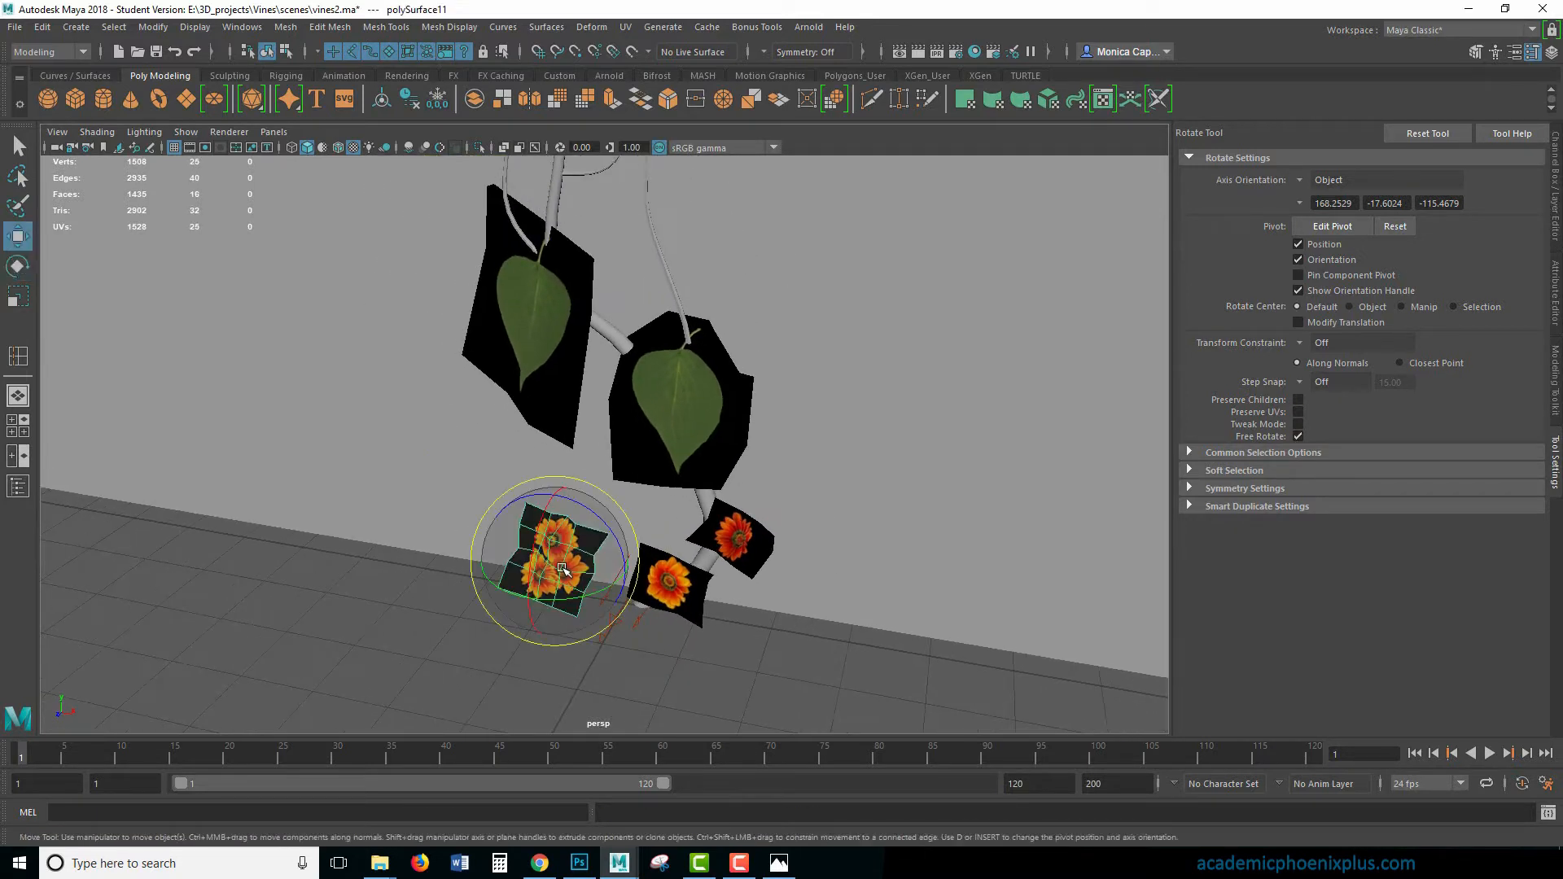
drag(561, 567, 533, 236)
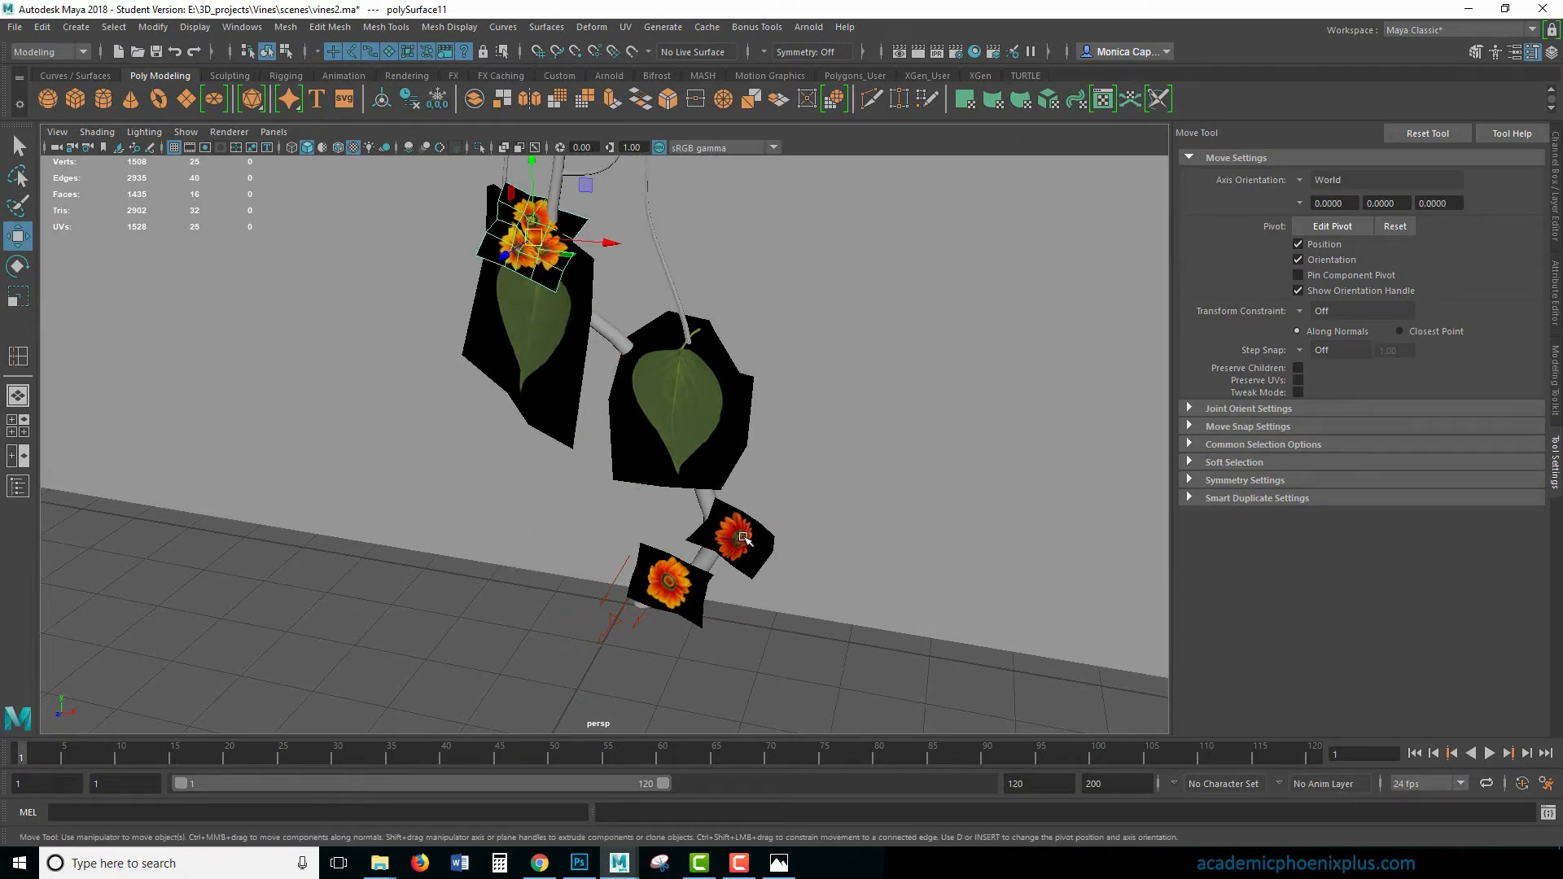
click(743, 537)
drag(735, 537, 674, 302)
- Move the remaining orange flower card up to the tip of the lower leaf, beside the vine stem
click(676, 420)
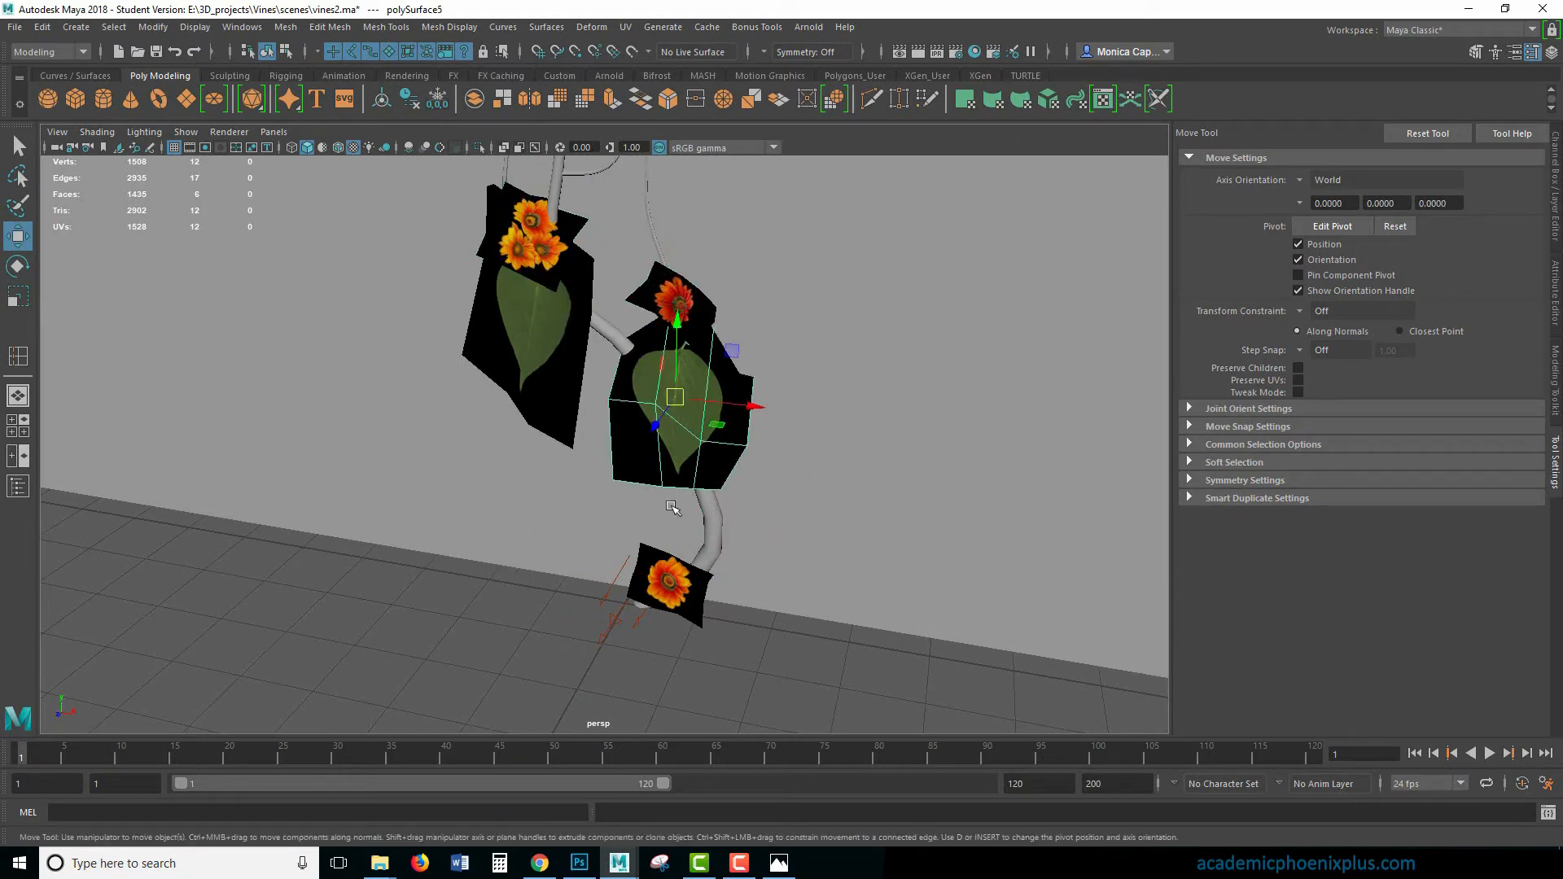
click(687, 588)
drag(658, 559, 712, 500)
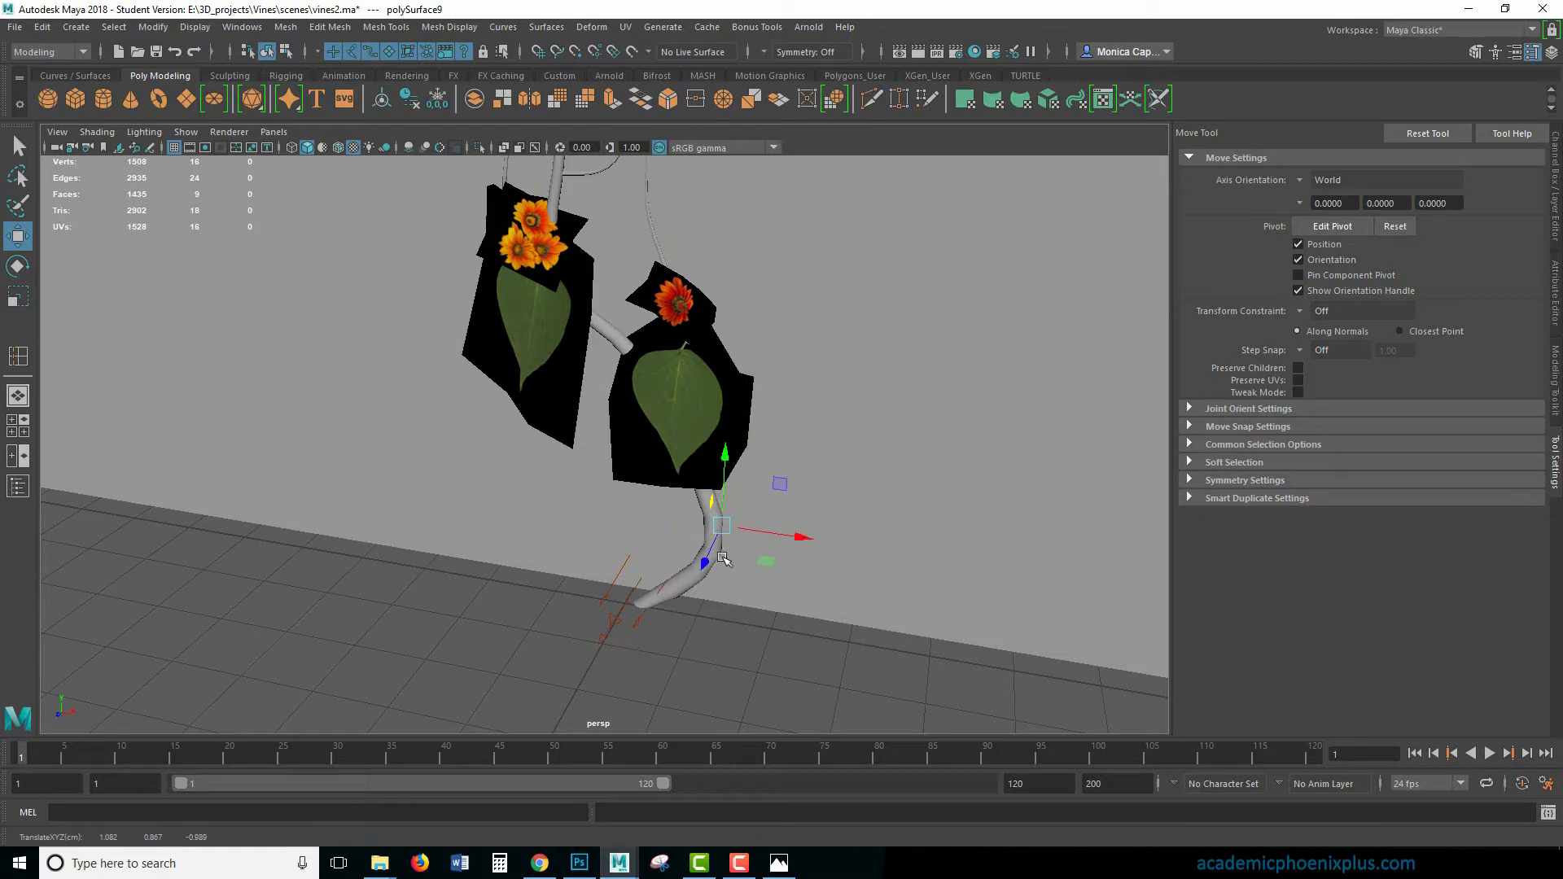
drag(706, 562, 690, 601)
drag(710, 500, 735, 420)
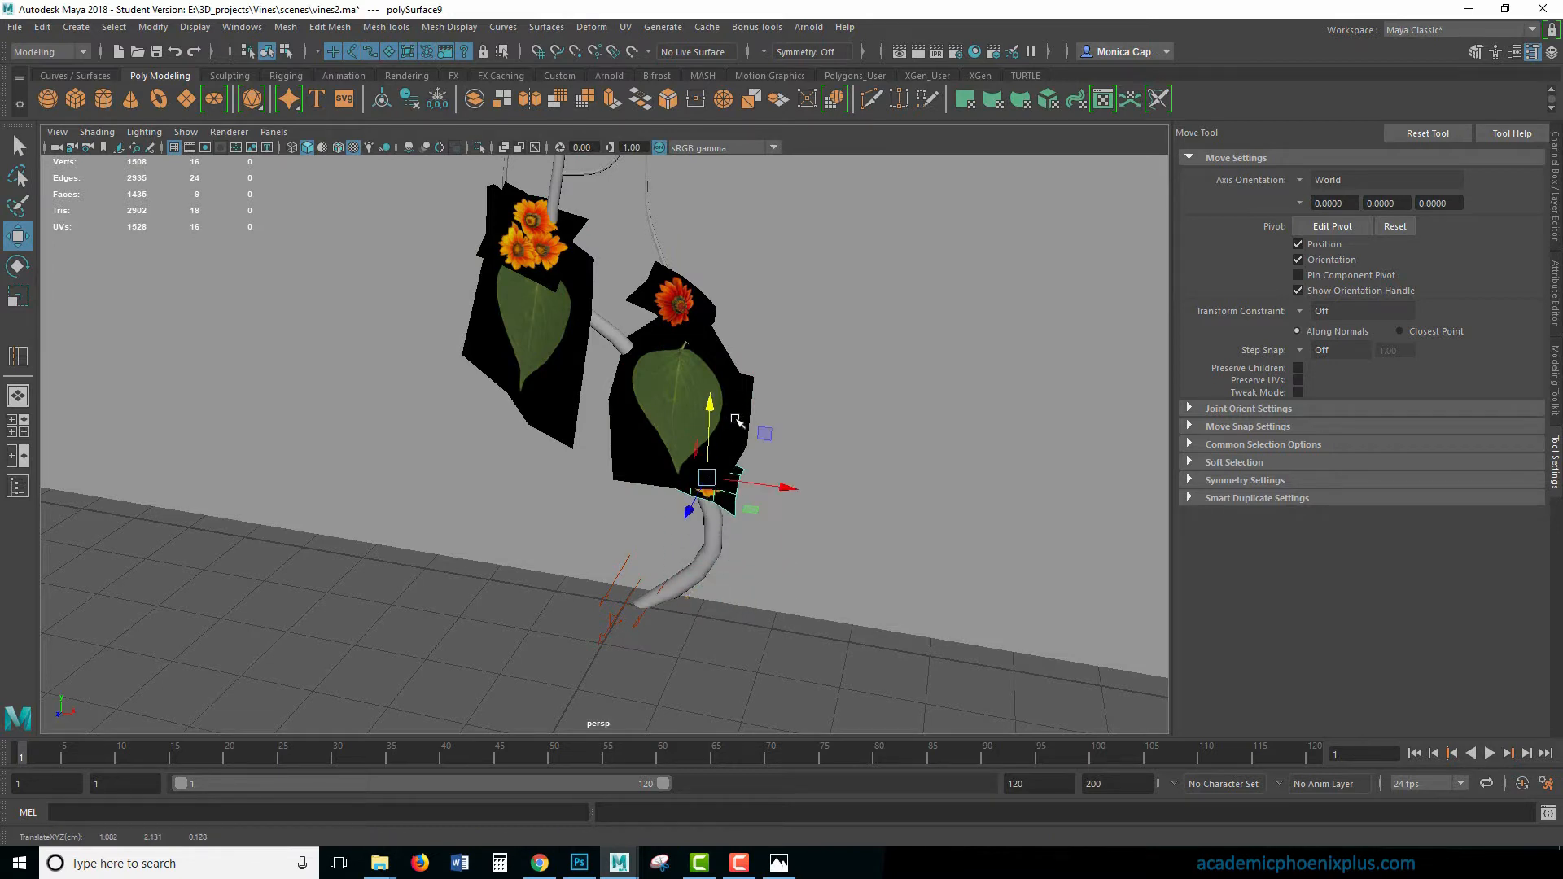
drag(694, 511, 689, 518)
- Render the current frame with Arnold, then stop and close the Render View
alt+middle_drag(793, 423, 768, 471)
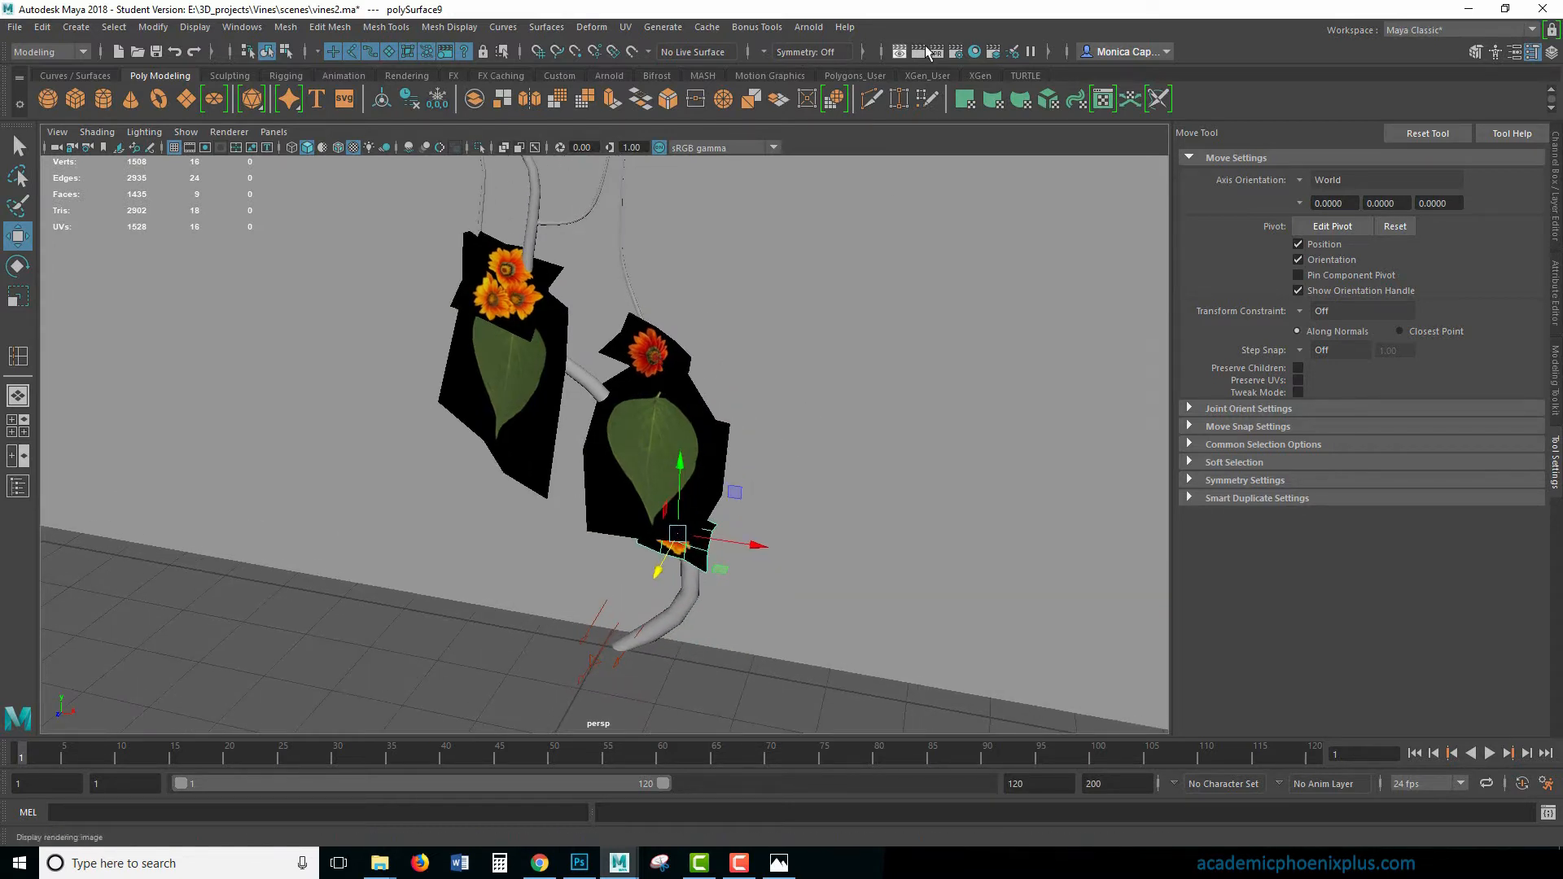
click(918, 53)
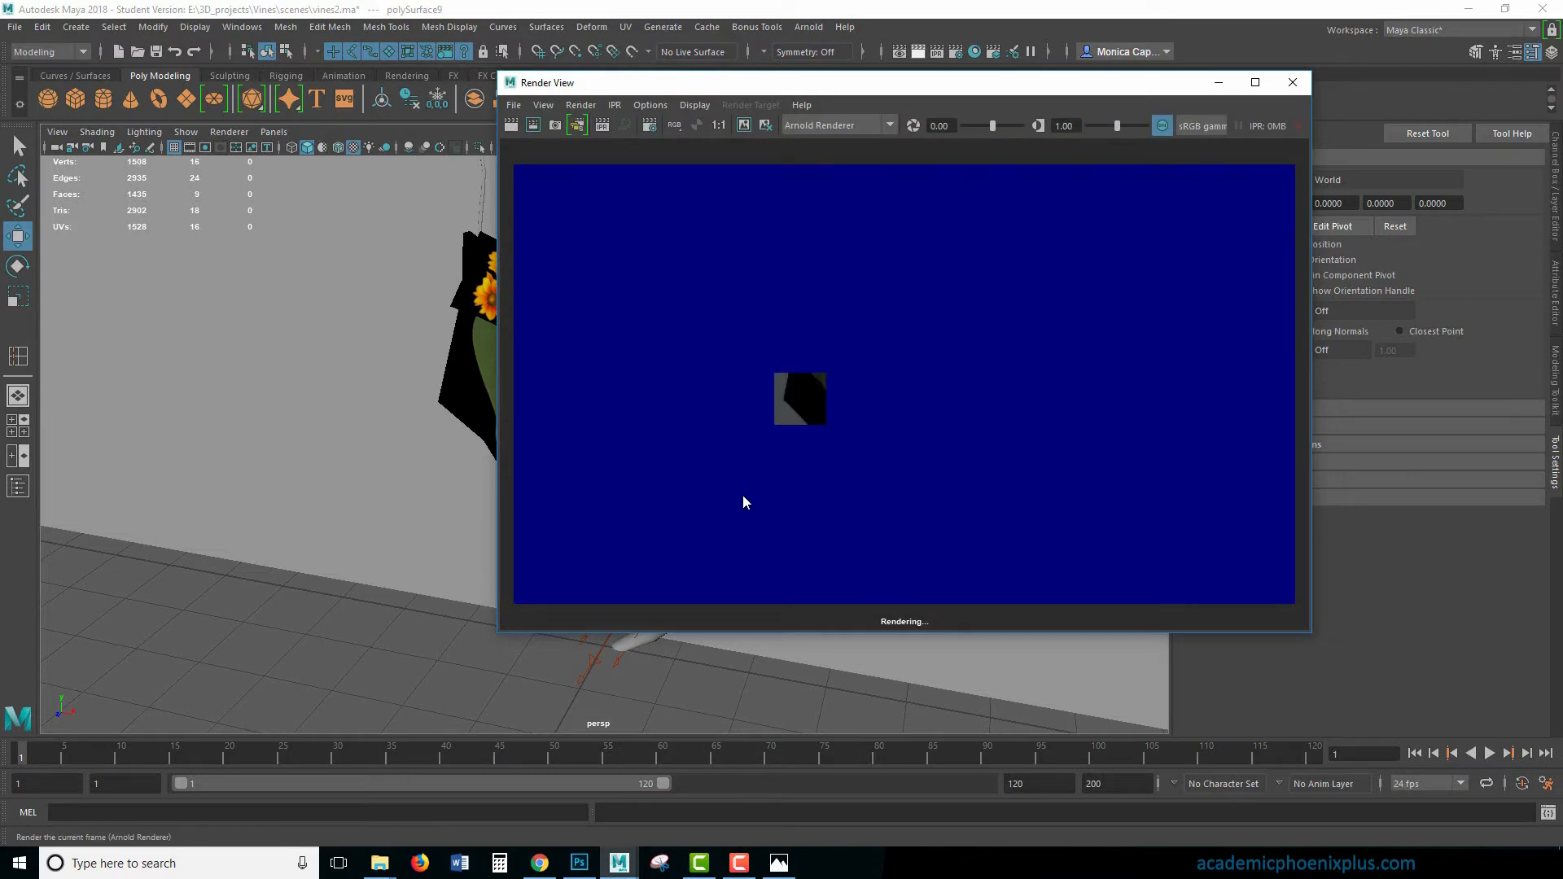
click(1292, 82)
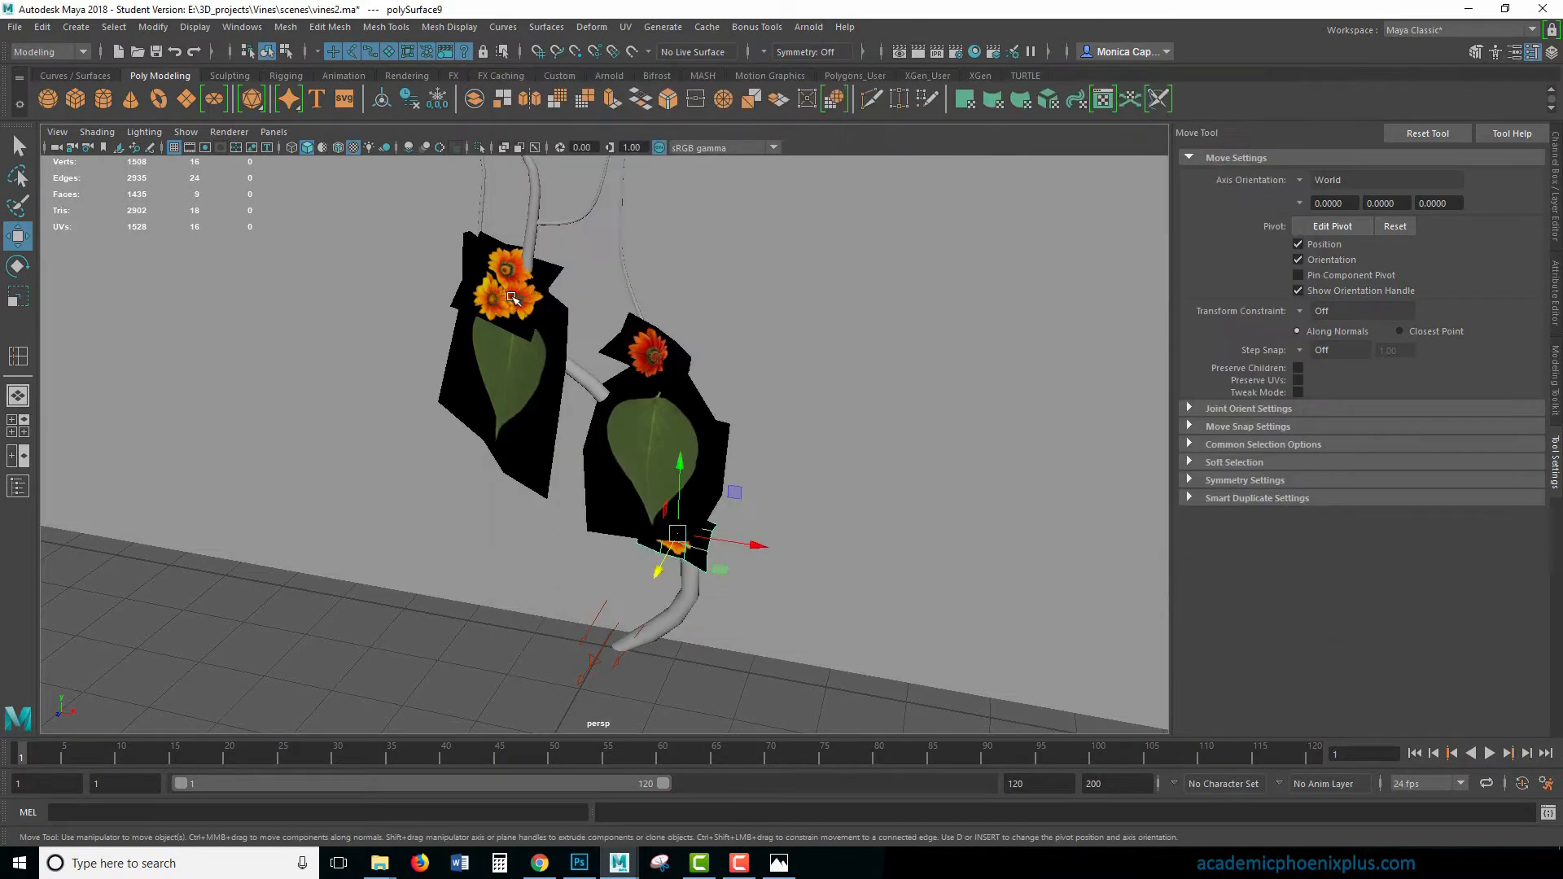
- Turn off the Arnold Opaque option on the flower and leaf cards and render the scene in Arnold RenderView
click(506, 285)
key(ctrl+a)
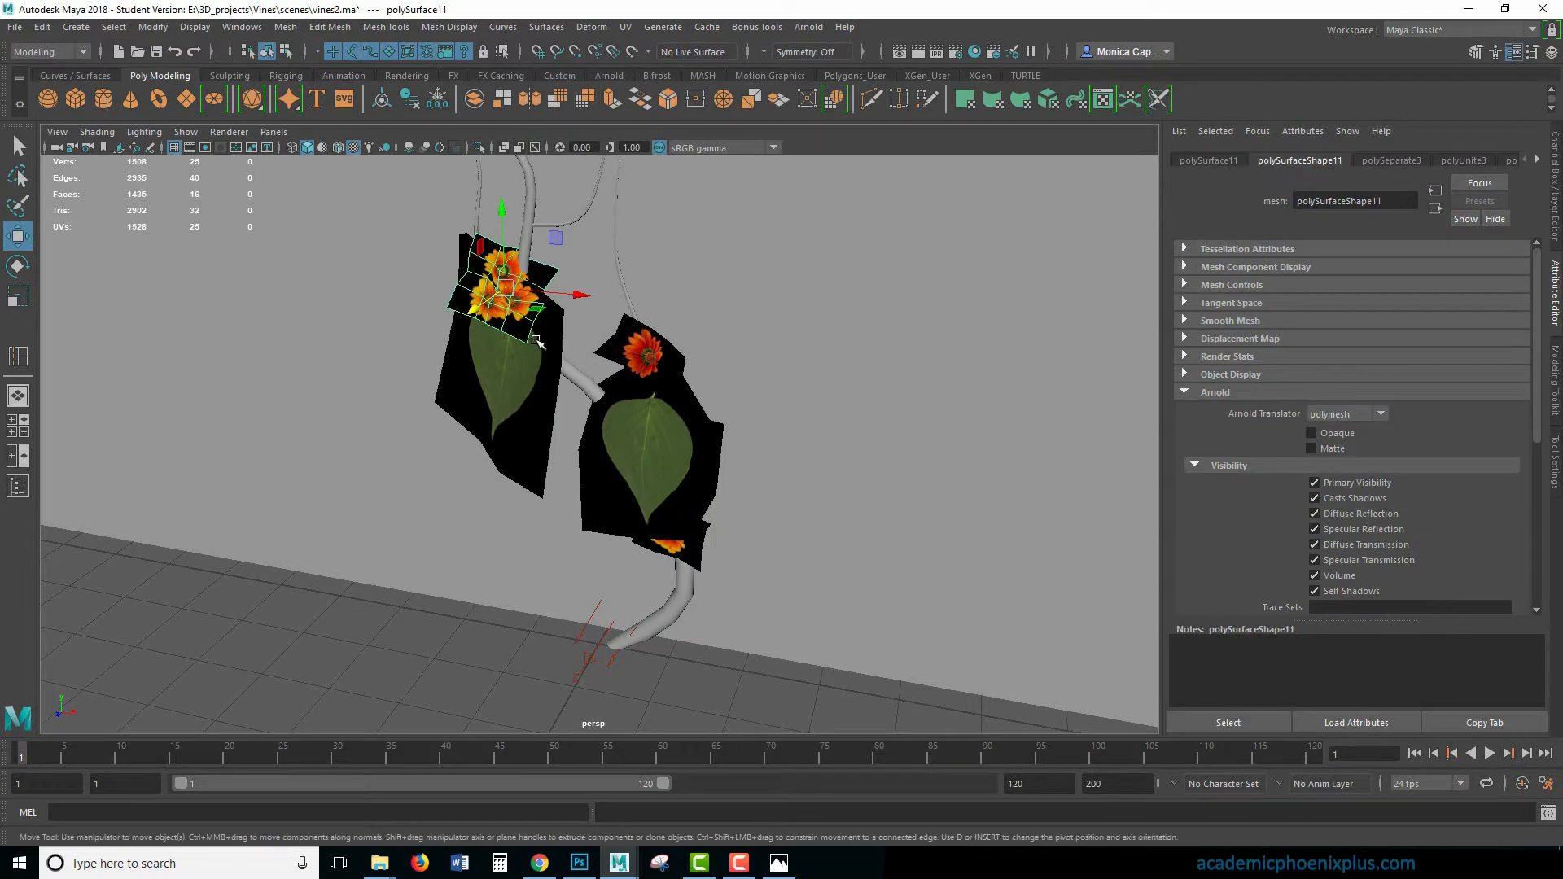
click(637, 342)
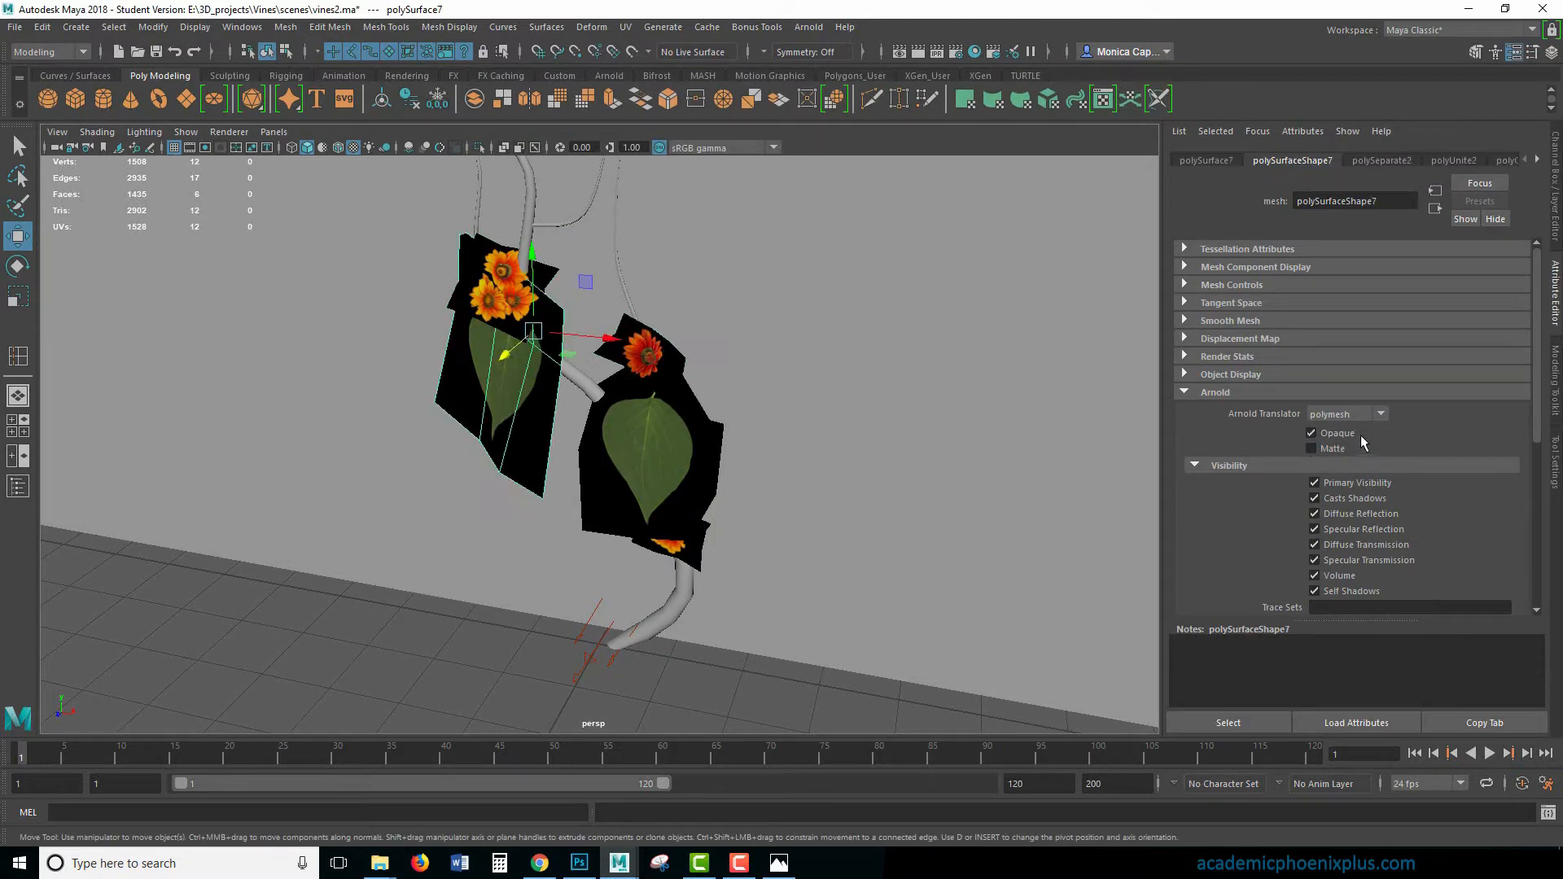
click(693, 555)
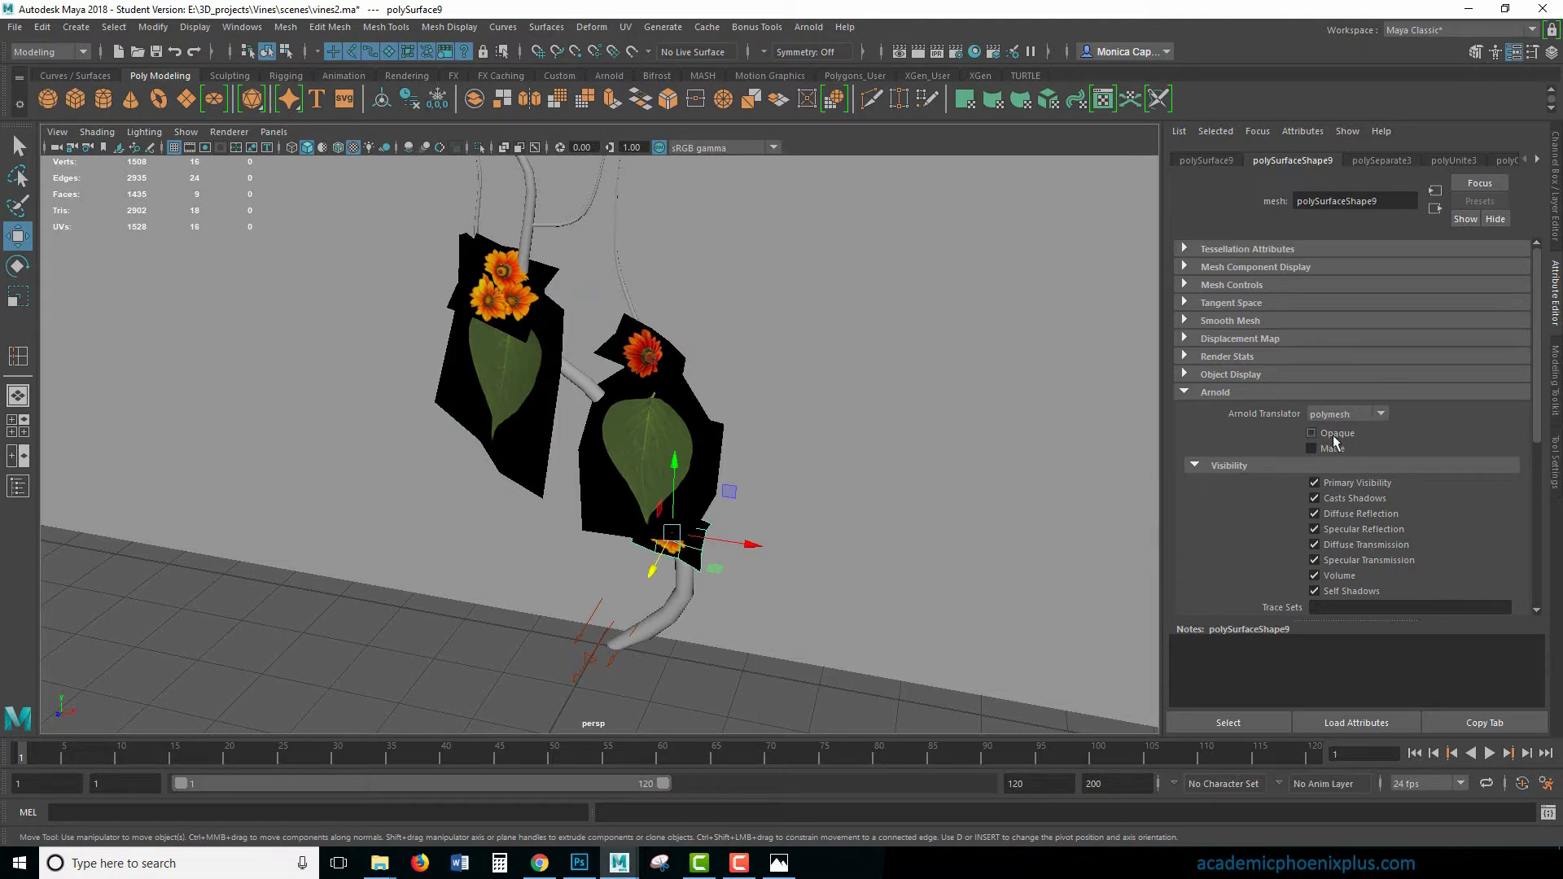
click(808, 28)
click(817, 49)
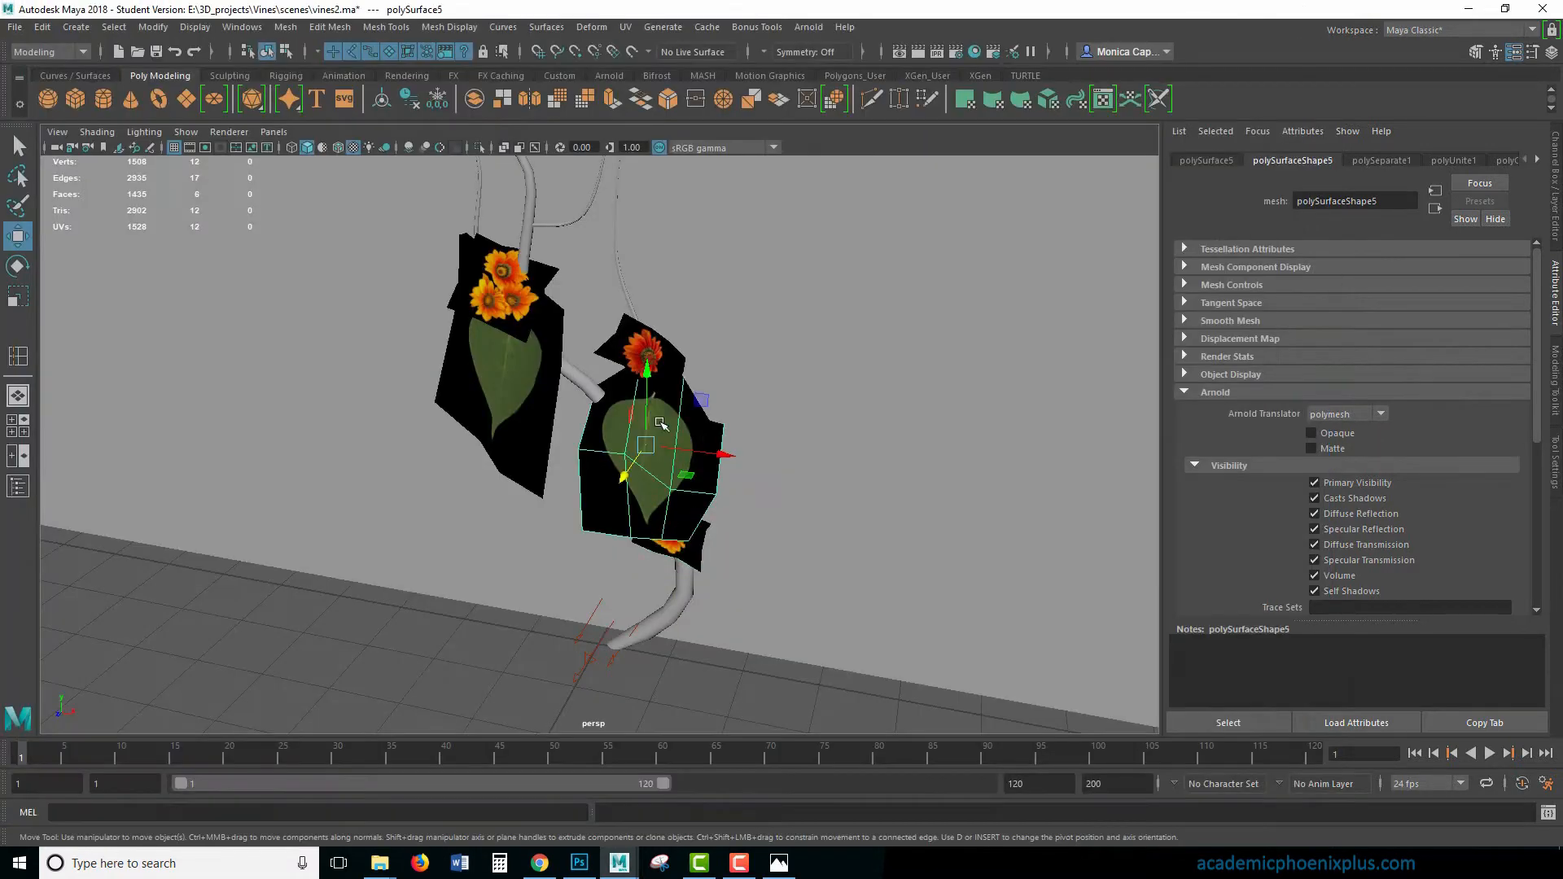
- Scale the lower leaf card down uniformly to about 0.575 and check both leaf cards' pivots with the Move tool
drag(652, 423, 684, 444)
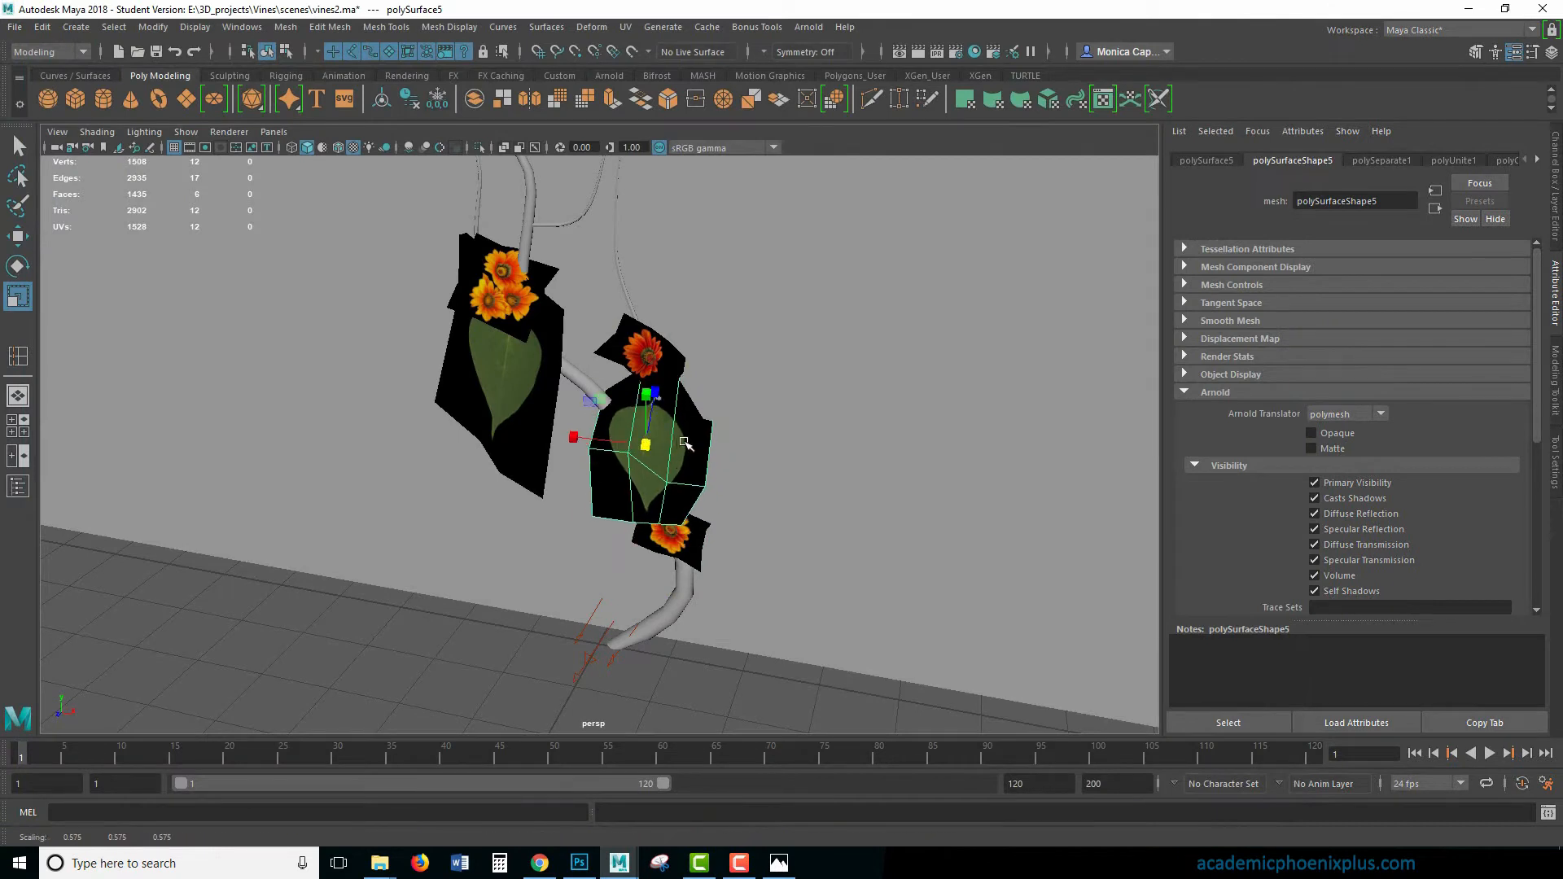
key(w)
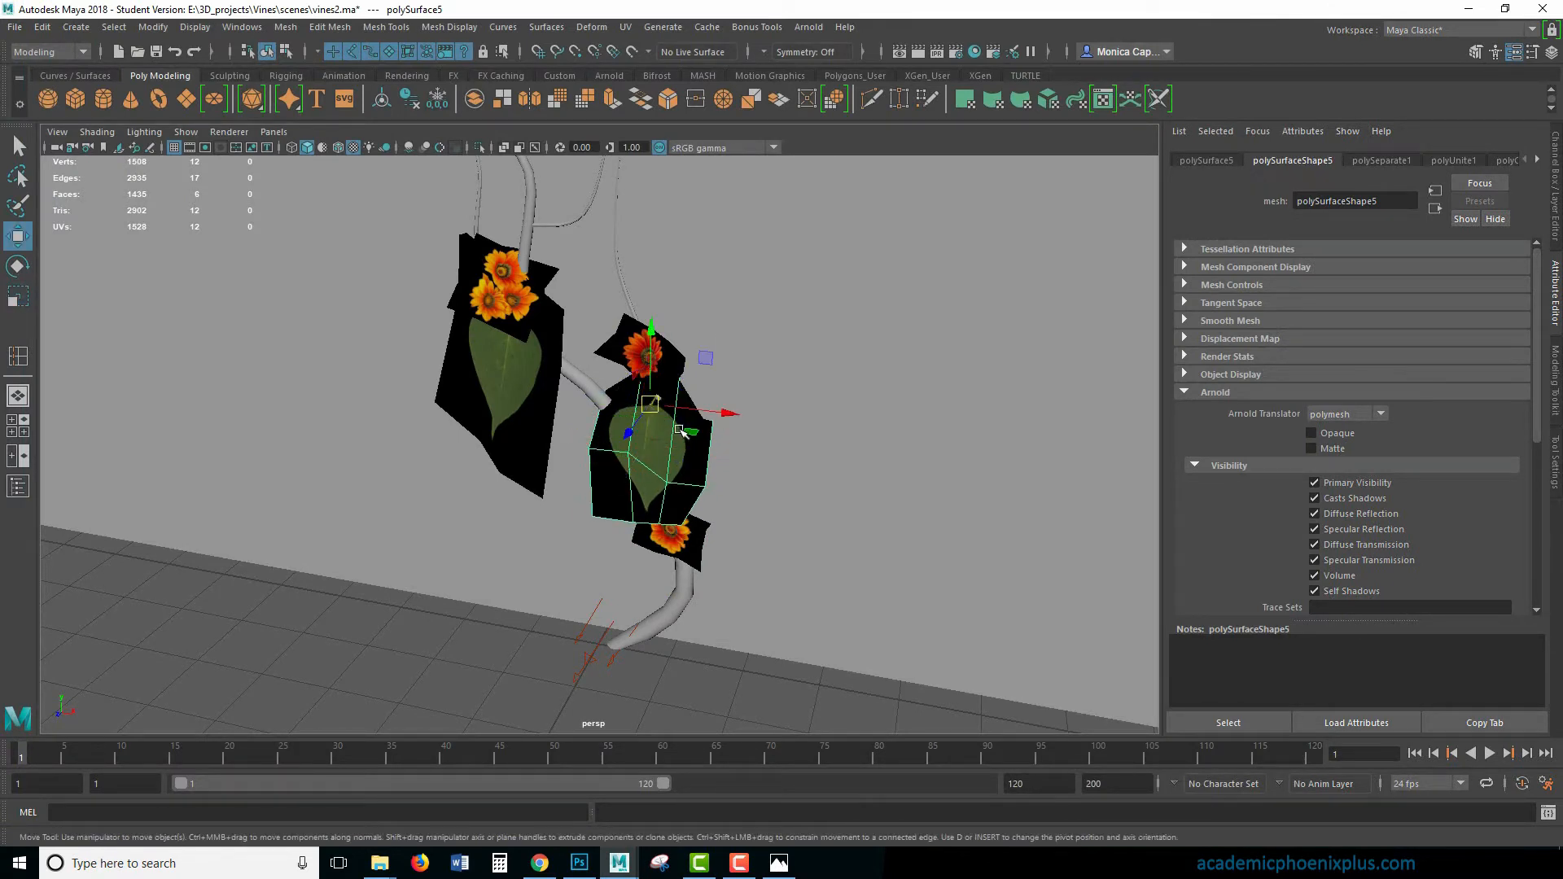
click(509, 405)
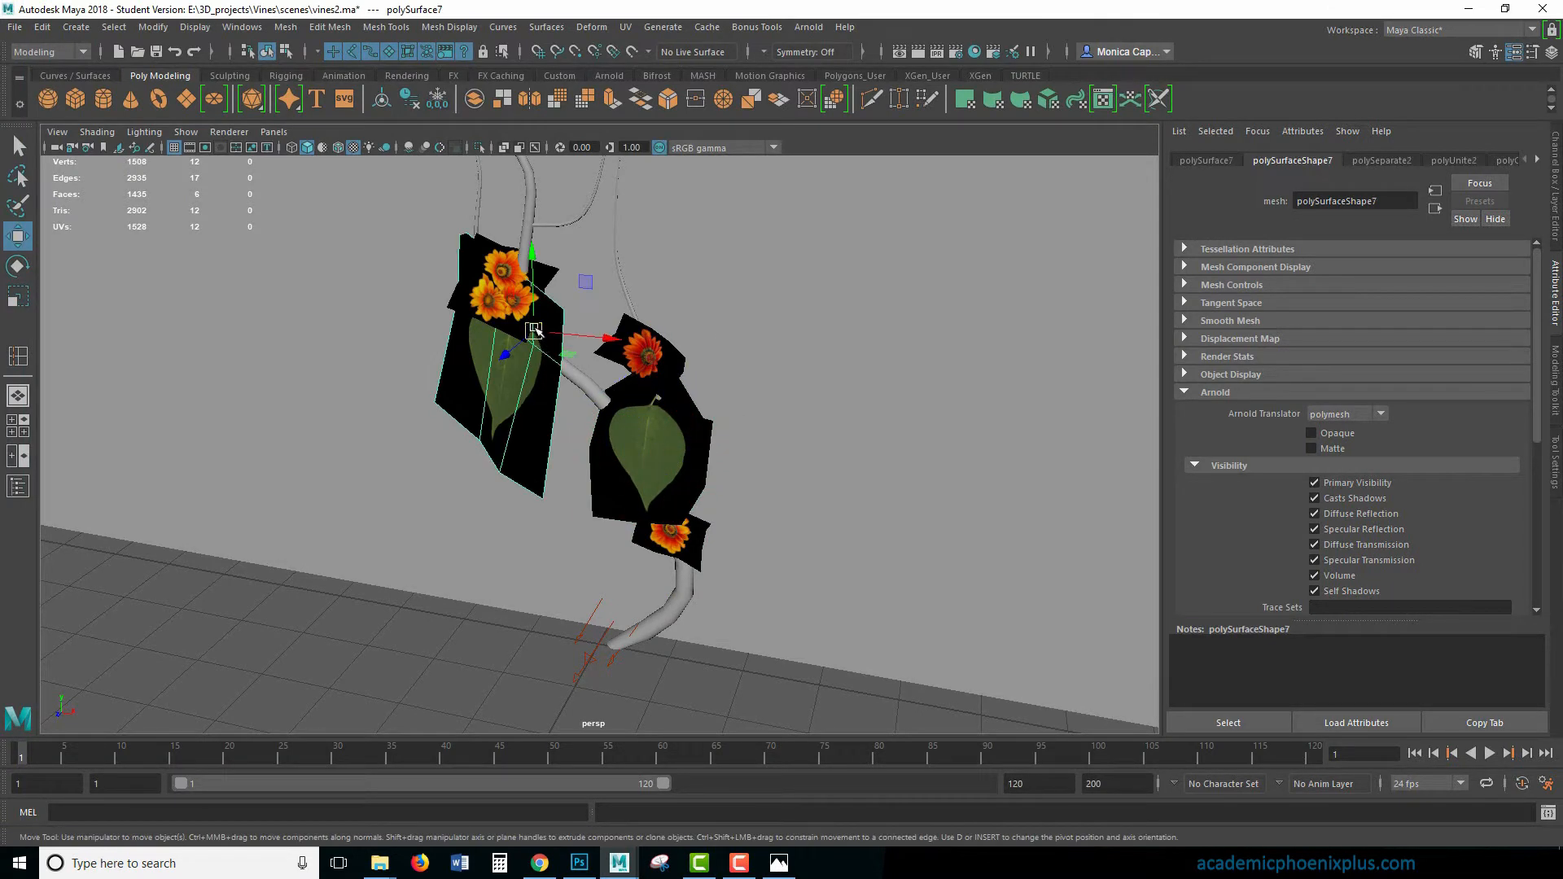
click(687, 447)
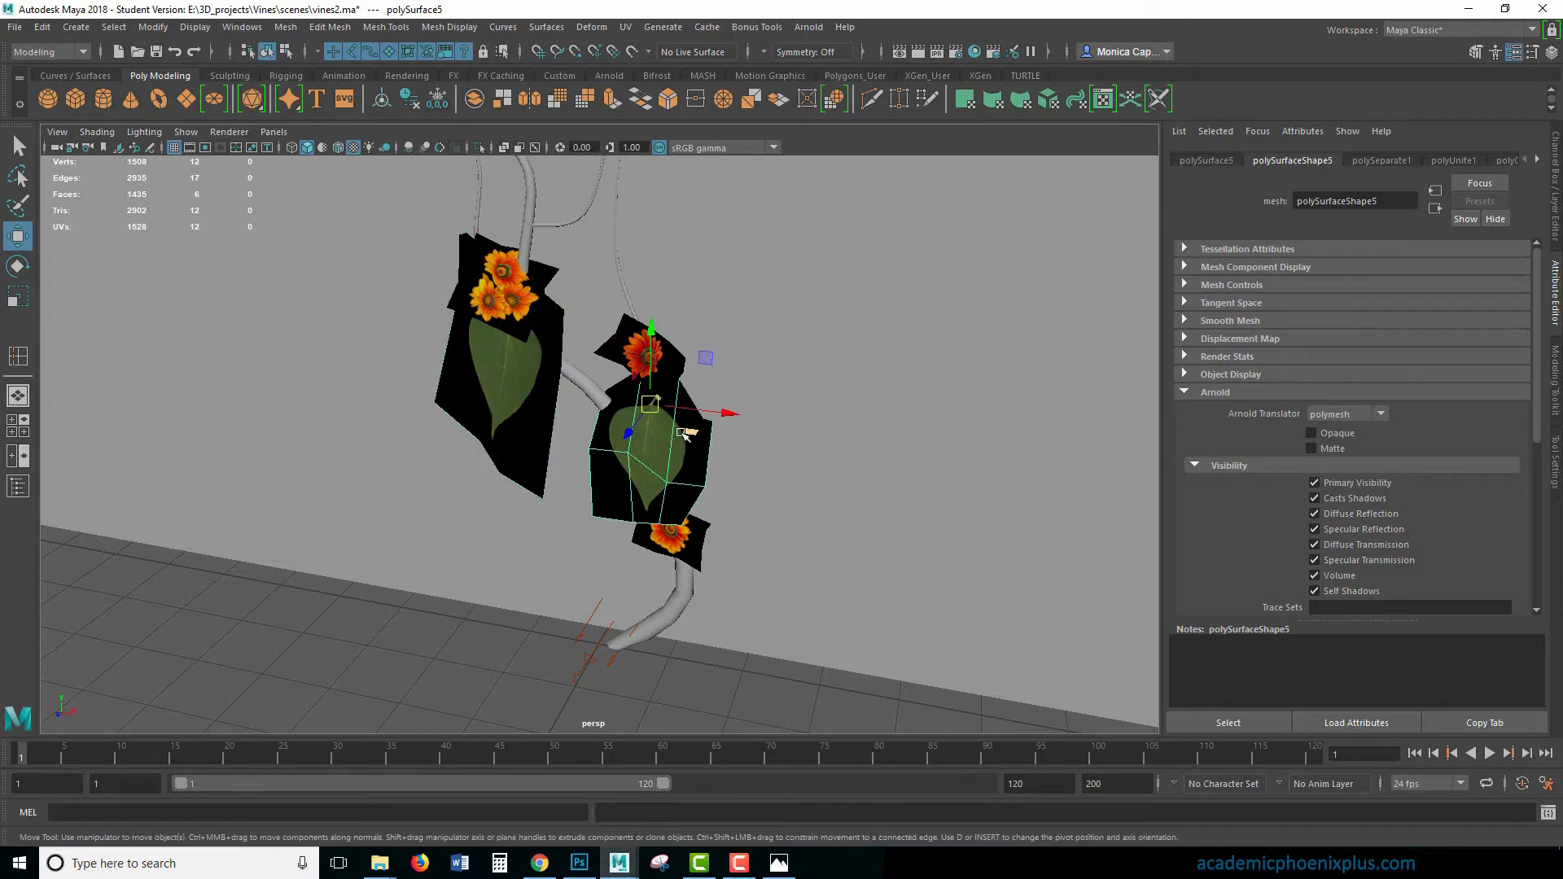
- Place a smaller, rotated copy of the lower leaf card on the branch between the two leaf clusters
mouse_move(683, 434)
shift+mouse_down()
mouse_move(554, 391)
mouse_move(637, 418)
shift+mouse_up()
key(r)
key(e)
- Scale the original lower leaf card down uniformly and undo the extra duplicate made of it
click(693, 452)
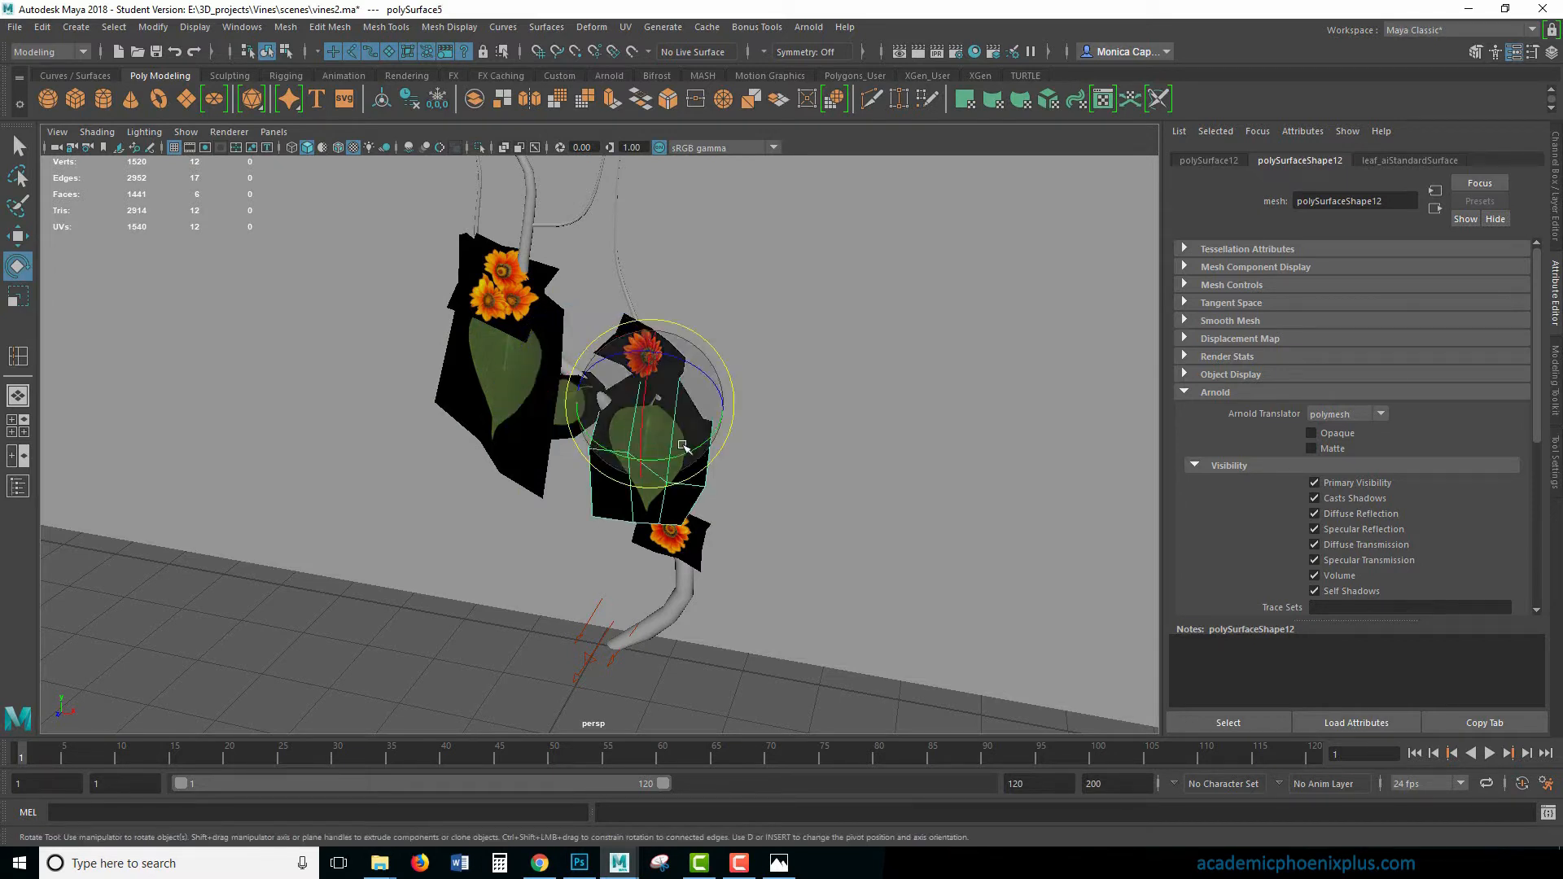
key(r)
drag(648, 404, 627, 425)
key(ctrl+d)
key(ctrl+z)
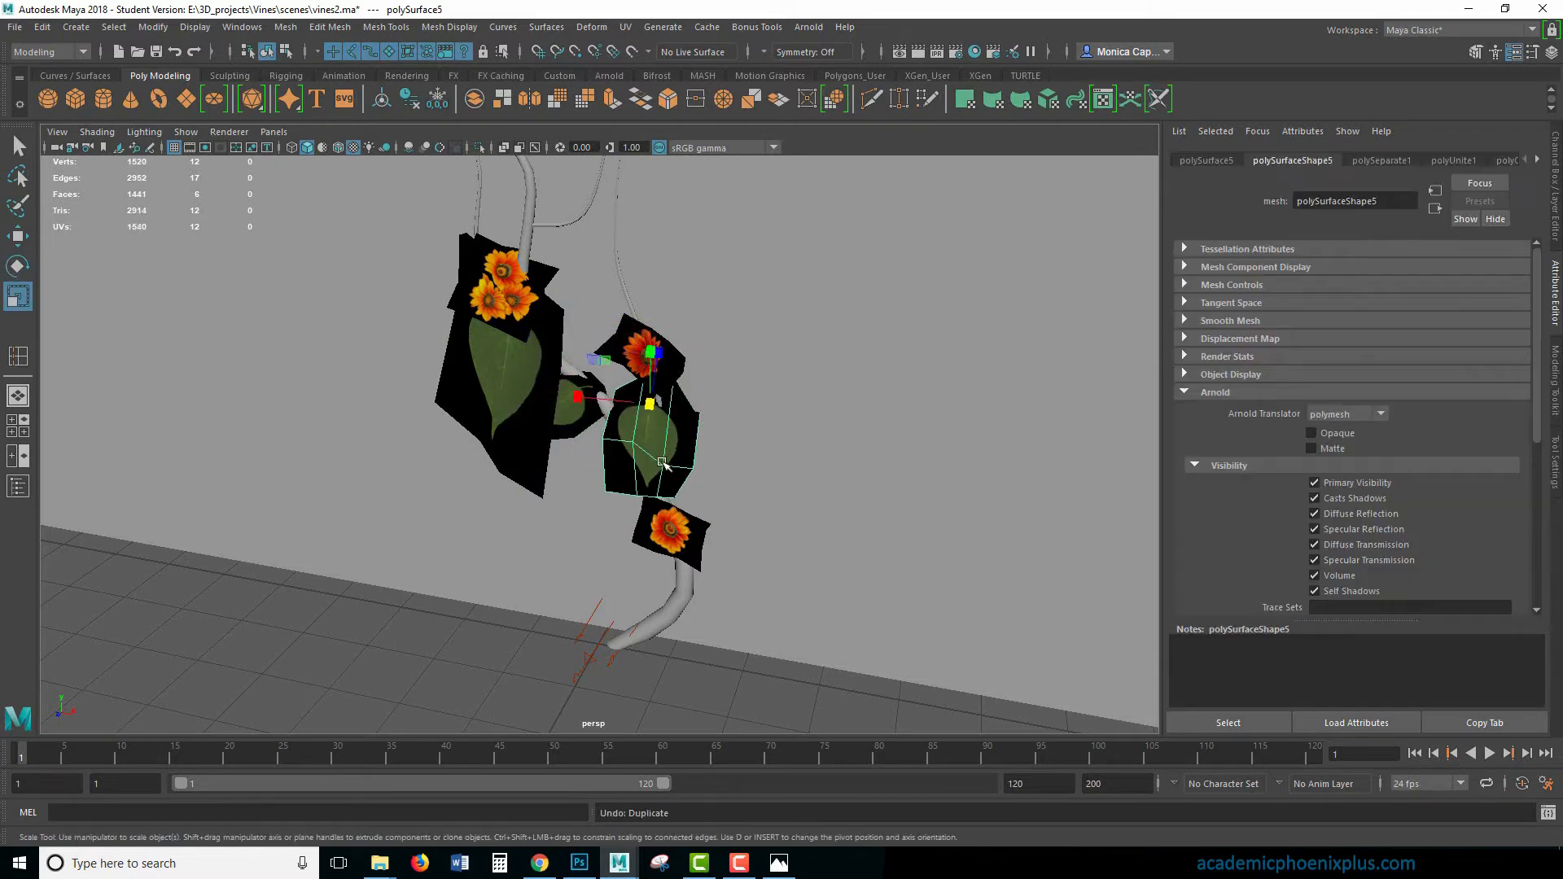
- Duplicate the two lower leaf cards together and move the copies up to the upper orange flower cluster
shift+click(590, 423)
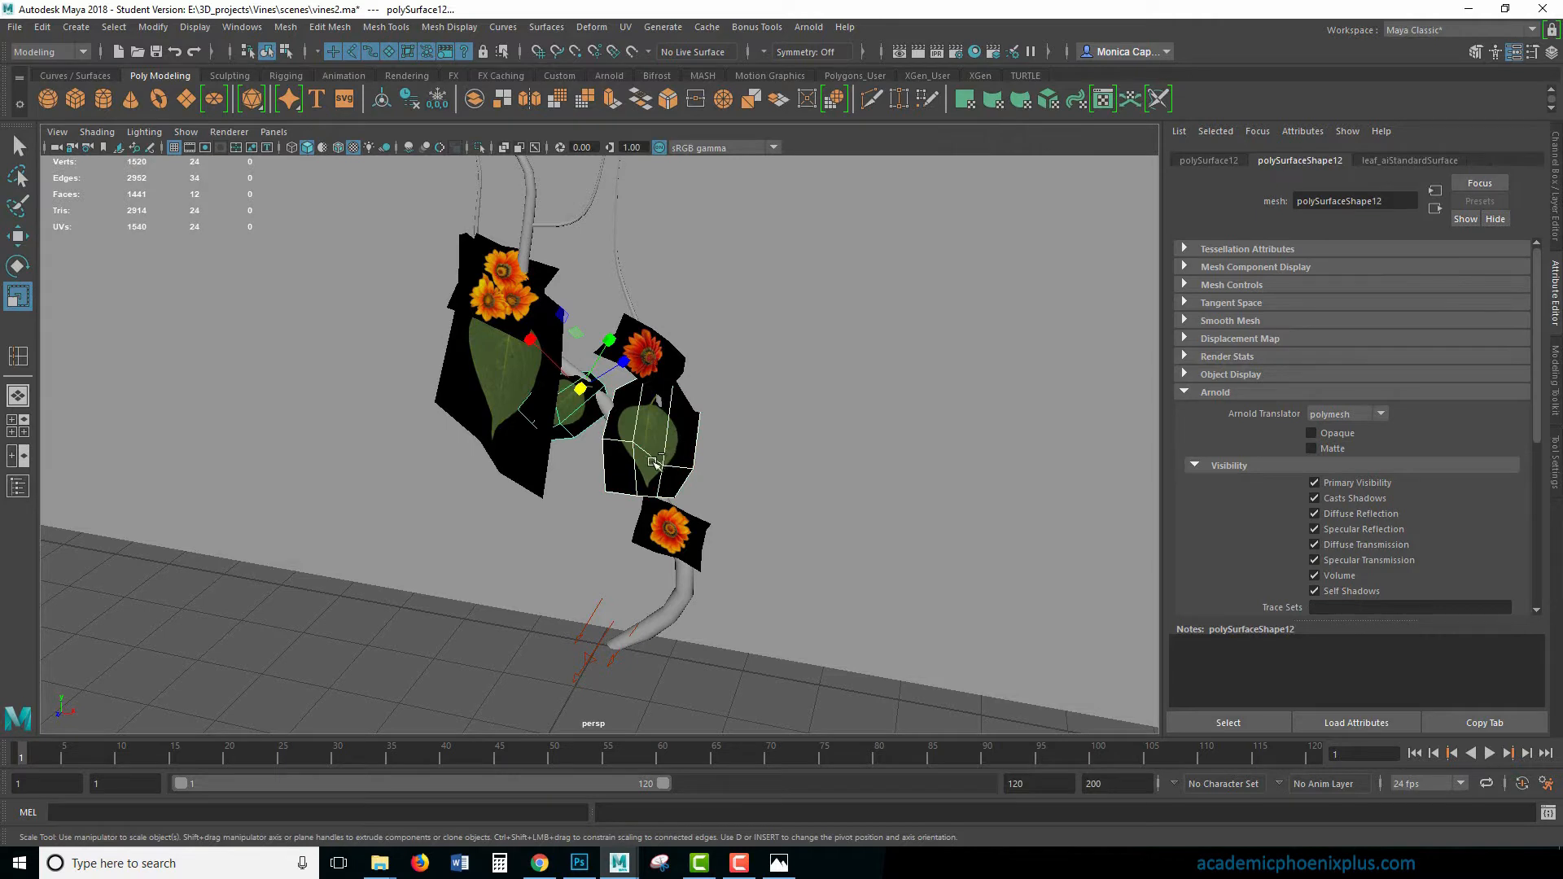
key(ctrl+d)
key(w)
drag(580, 389, 534, 223)
click(606, 299)
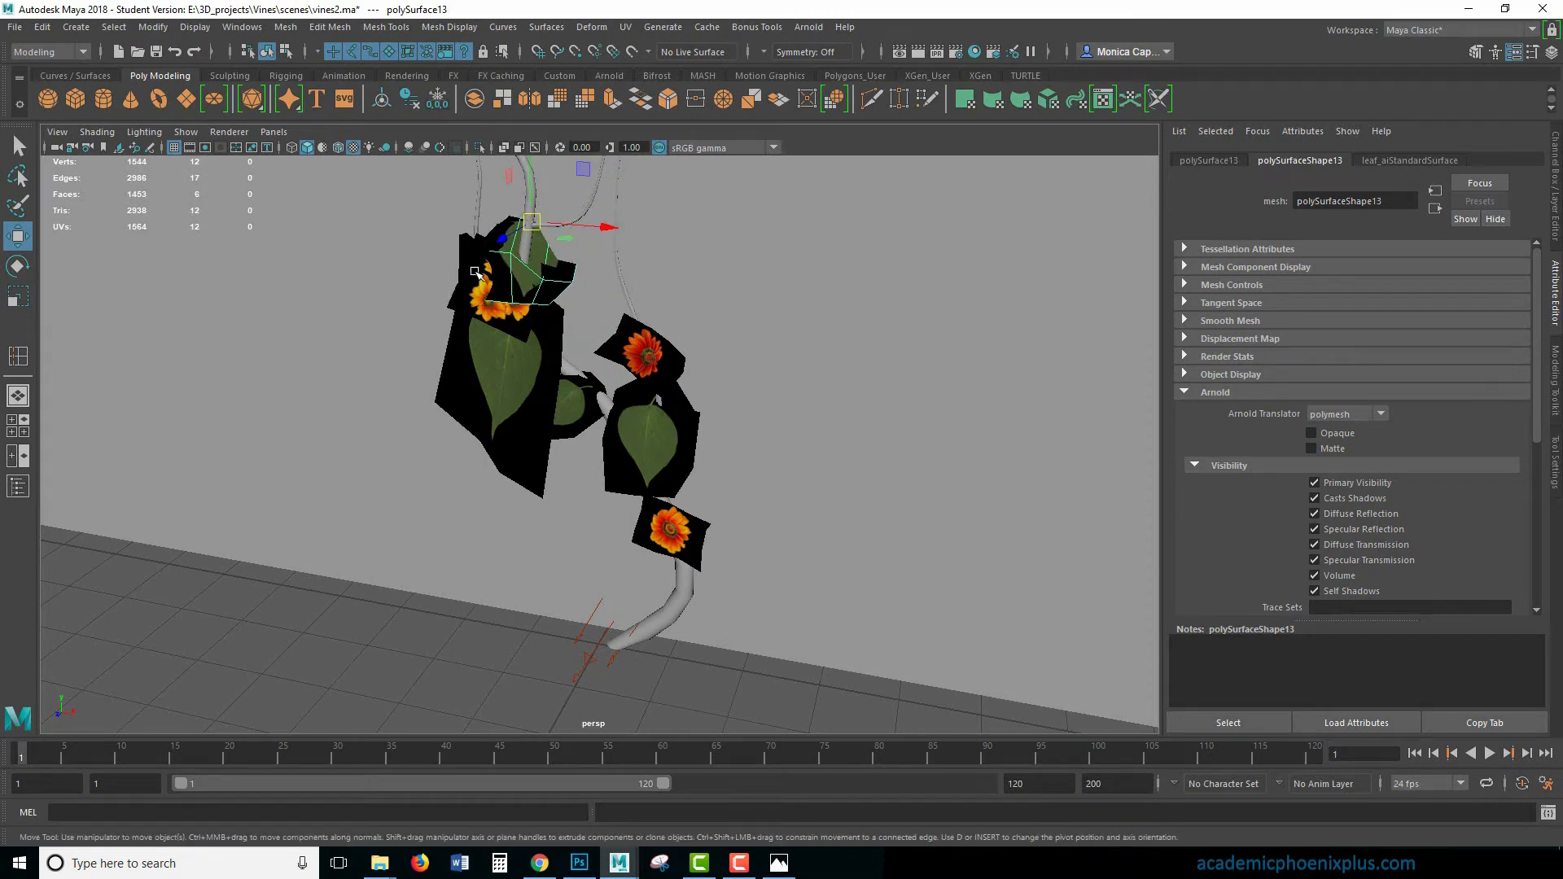
- Position the second copied leaf card behind the upper orange flower cluster, on the side facing away from the red flower
click(474, 272)
alt+drag(489, 334, 566, 427)
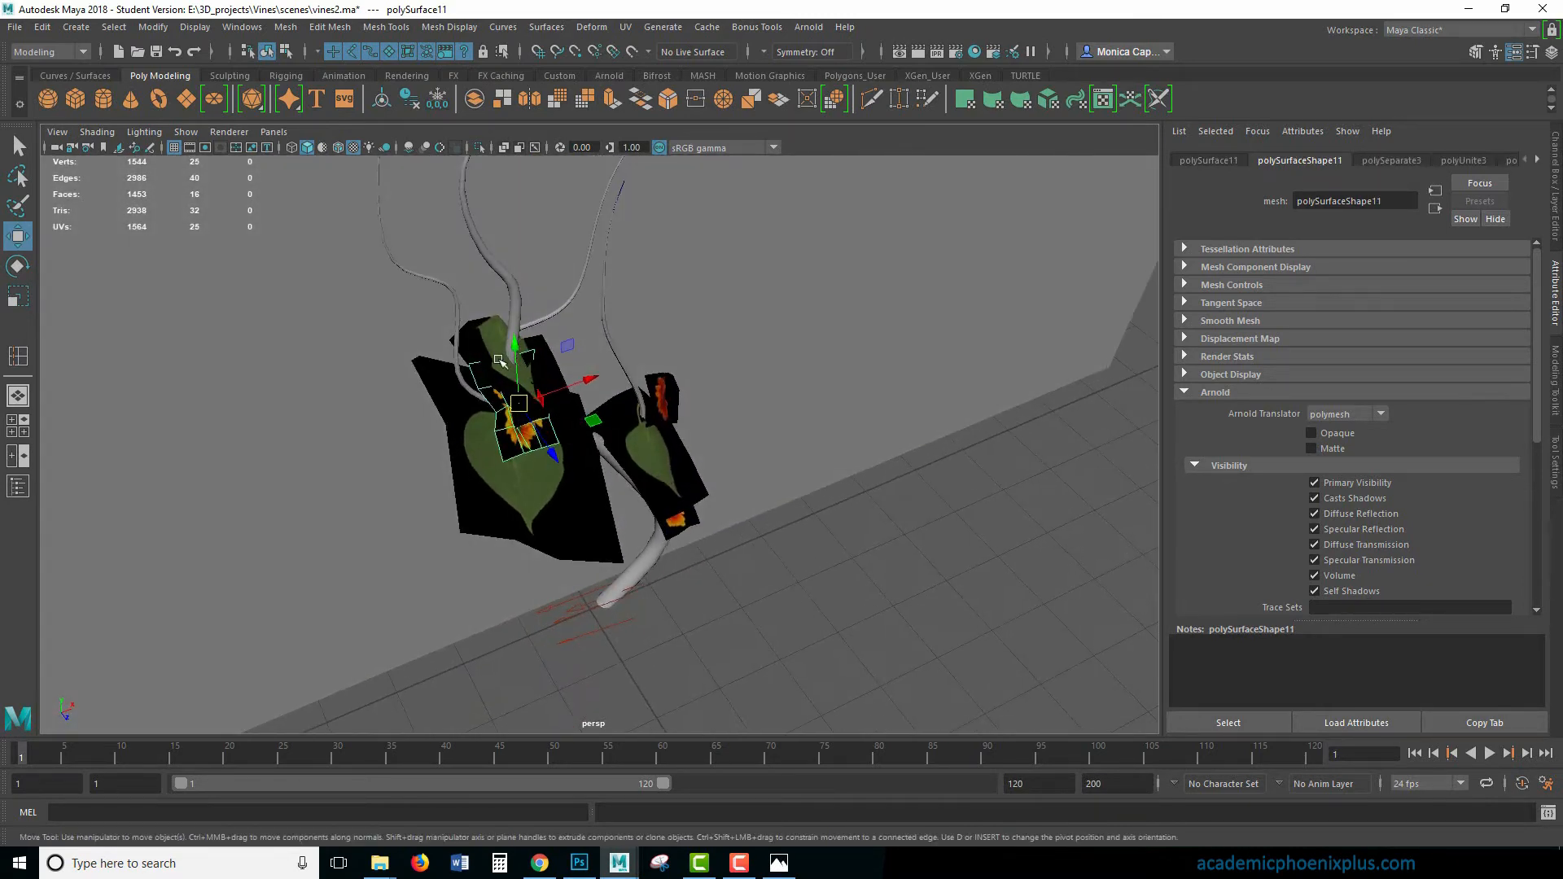
click(482, 333)
drag(483, 312, 465, 376)
click(482, 340)
alt+drag(584, 431, 528, 427)
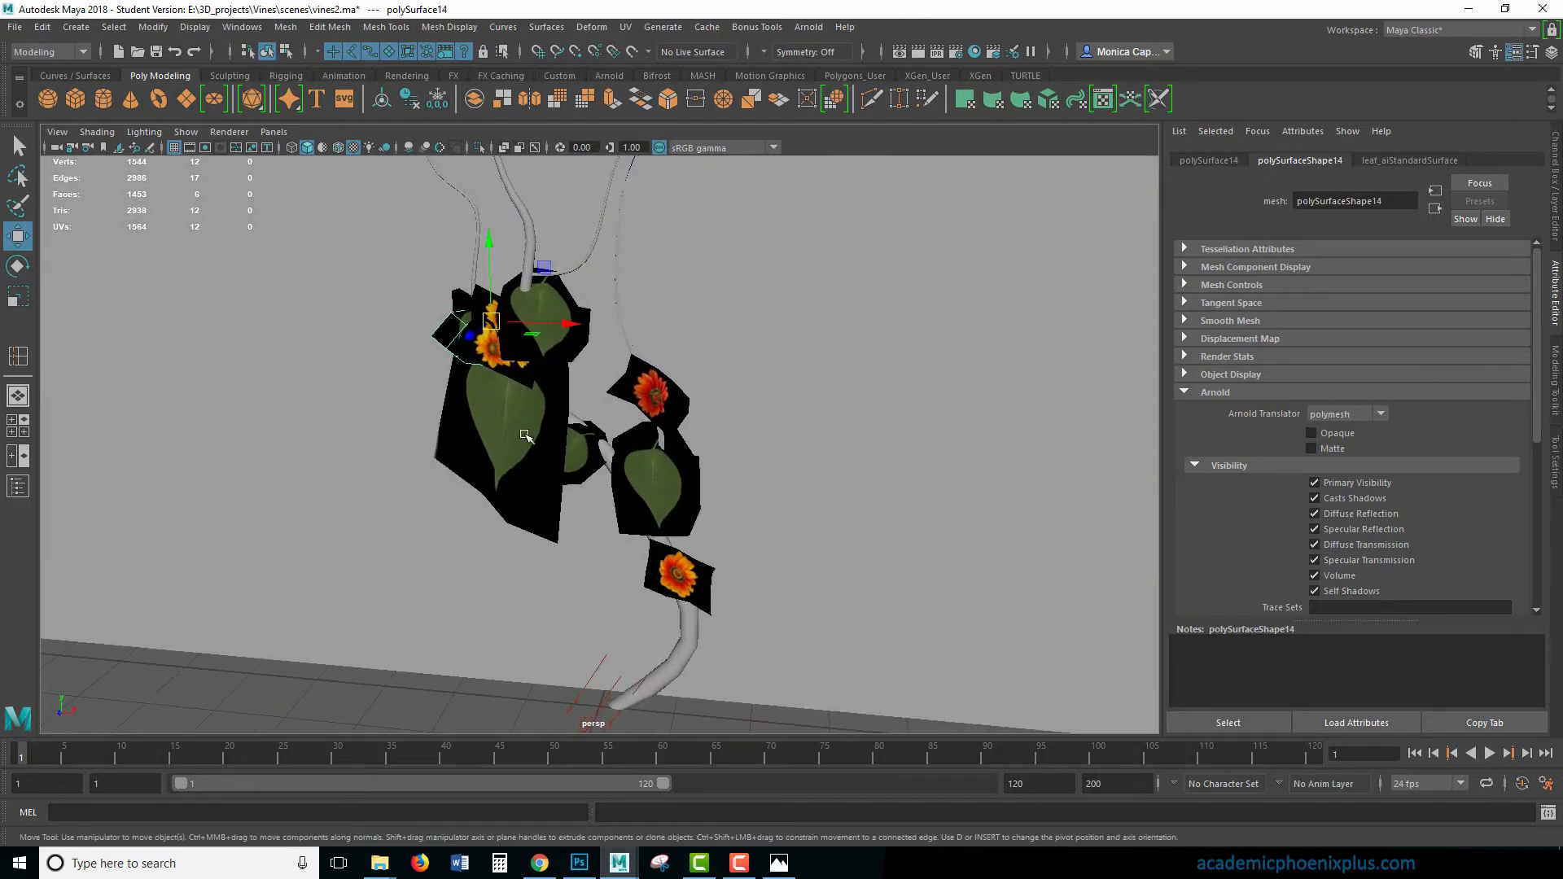
- Scale the large leaf card under the upper flowers down to about 0.68 and slightly shrink the leaf below the red flower
click(525, 431)
key(r)
drag(508, 346, 448, 342)
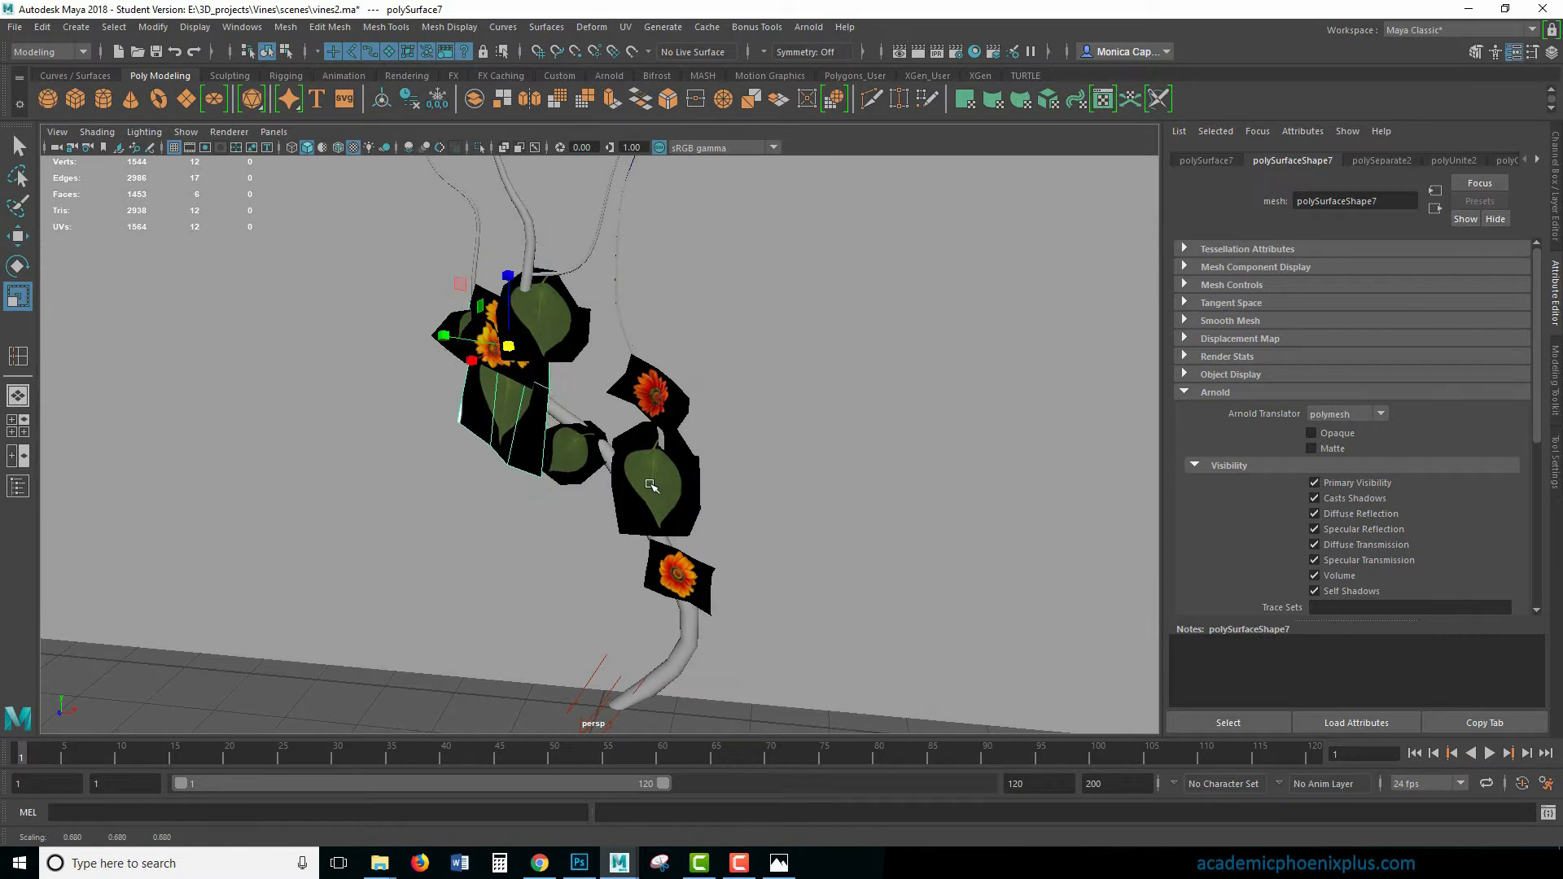
click(652, 486)
drag(652, 450, 632, 447)
click(525, 420)
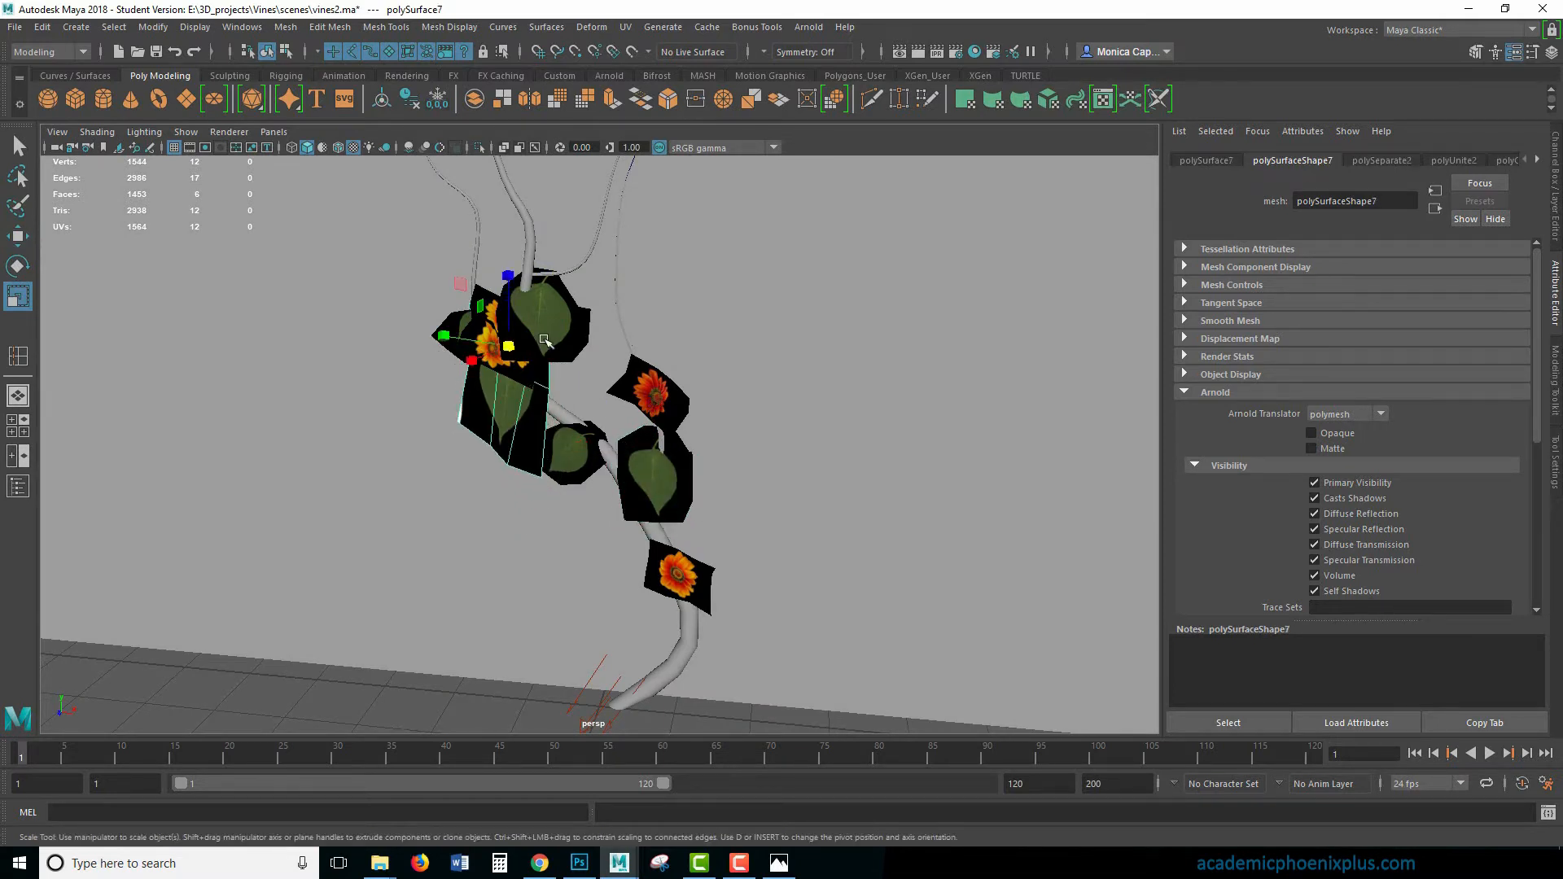
- Duplicate the leaf beside the upper flowers, move the copy down below it, rotate it and scale it to about 0.35
click(547, 329)
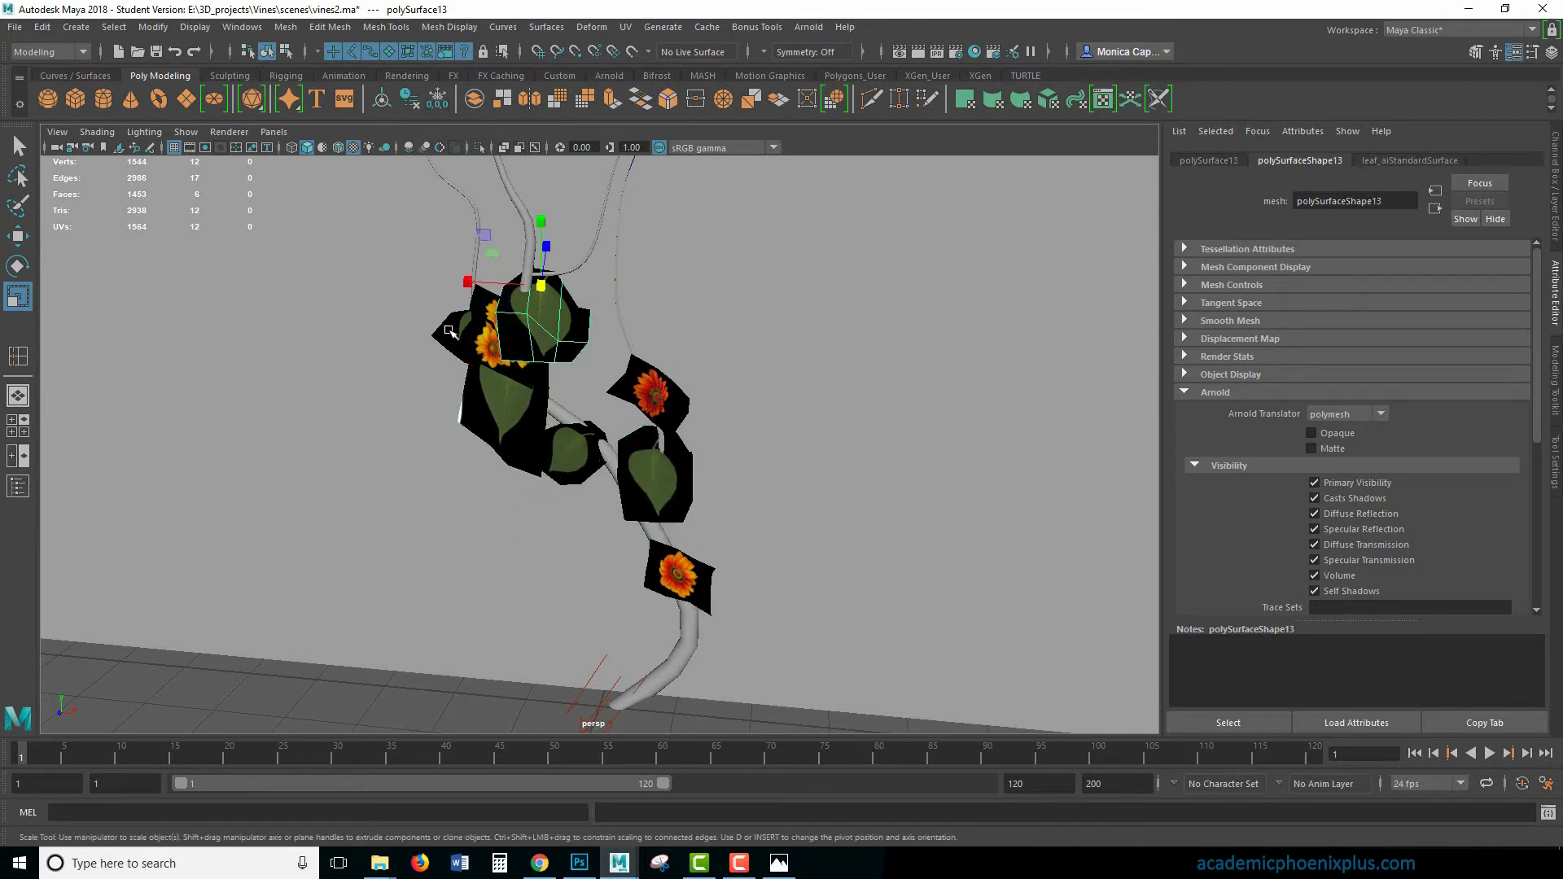
key(ctrl+d)
key(w)
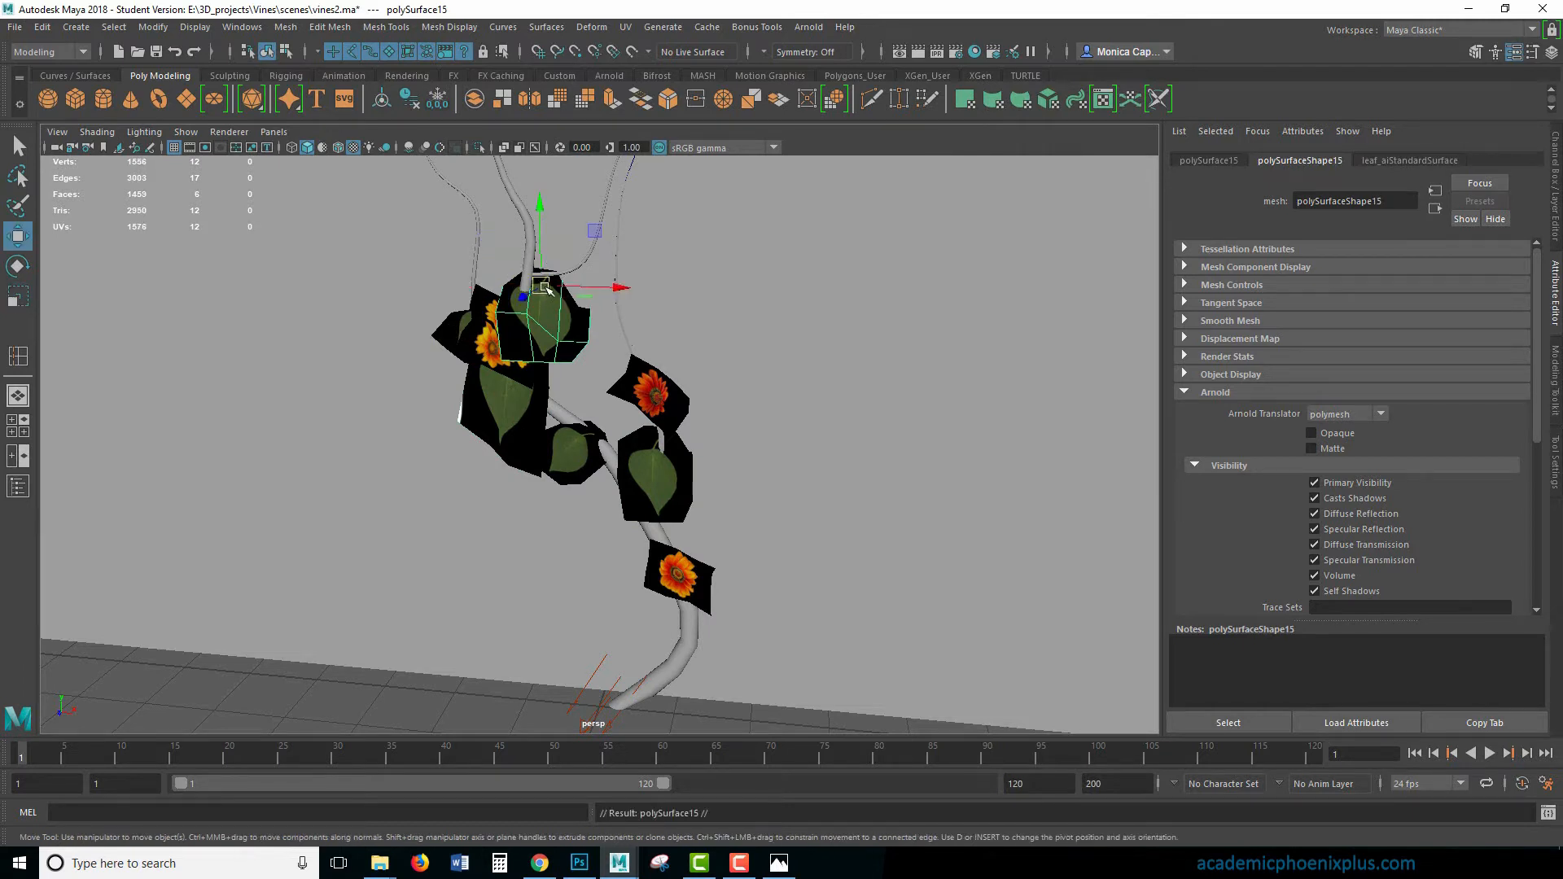
drag(540, 287, 530, 338)
key(e)
drag(563, 410, 609, 369)
key(r)
drag(521, 337, 454, 350)
- Duplicate the four leaf cards around the upper flower cluster and offset the copies up and away from the originals
click(563, 331)
shift+click(508, 417)
shift+click(555, 381)
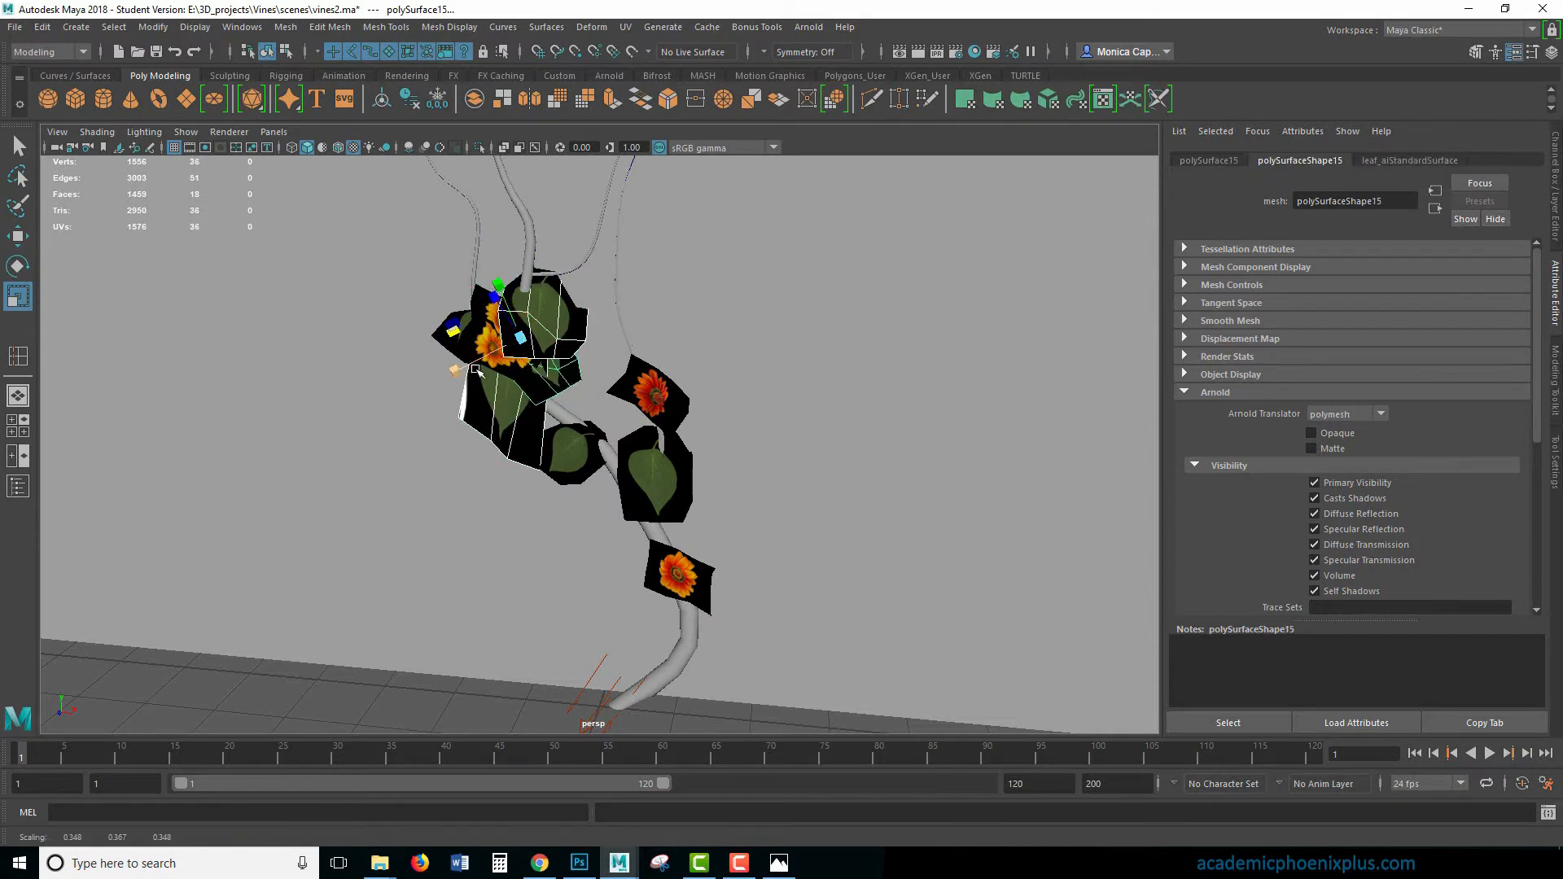
shift+click(433, 341)
key(ctrl+d)
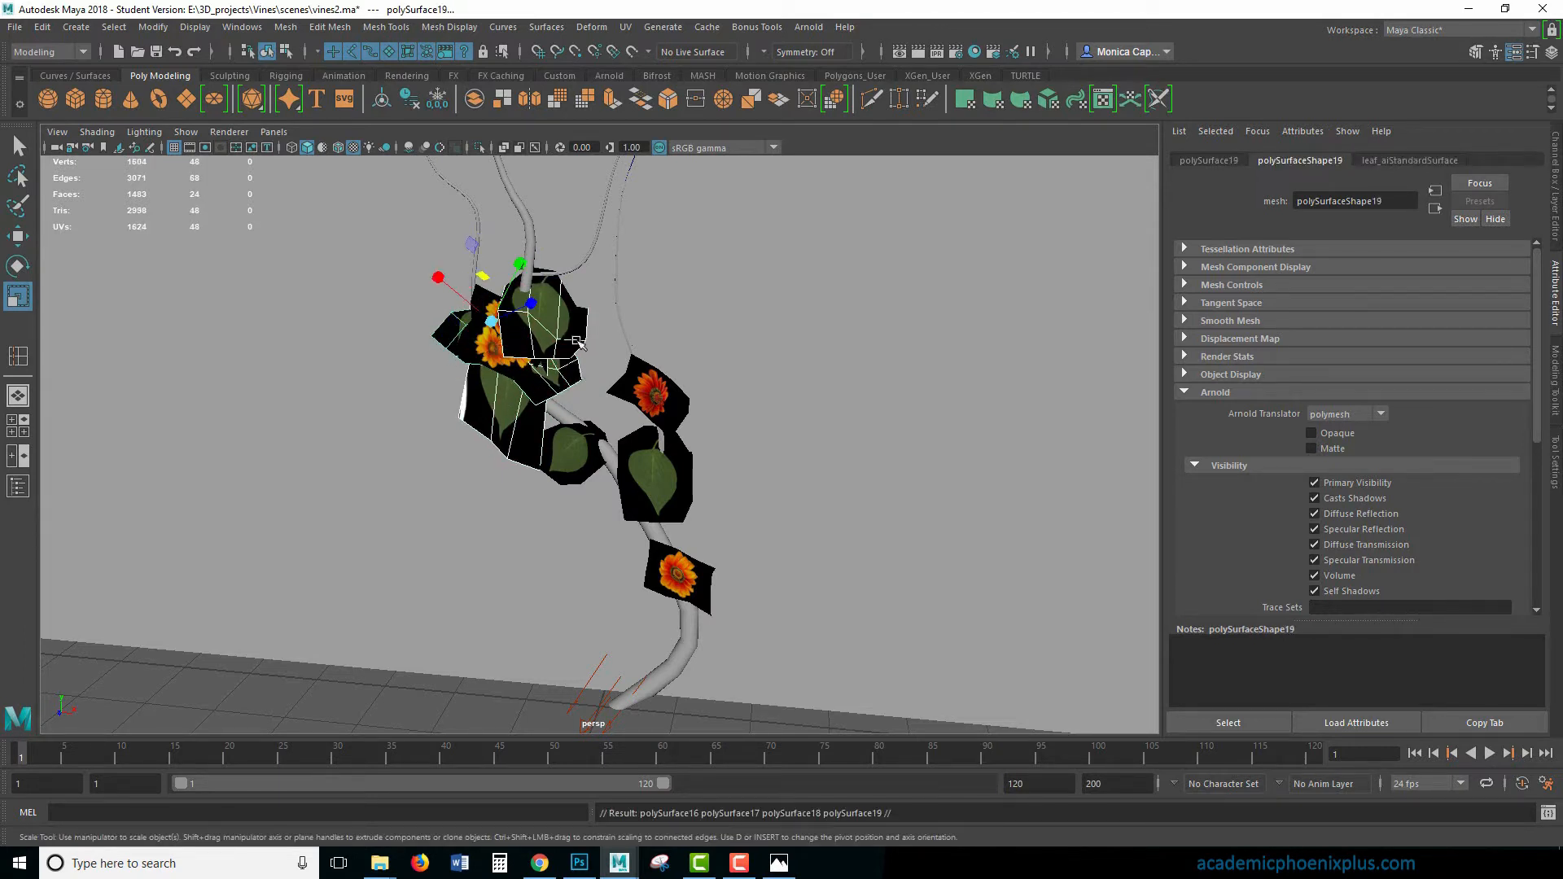
key(w)
drag(491, 322, 442, 285)
- Switch to the front view with textures displayed and move the four copied leaves up along the stems above the flowers
alt+drag(598, 286, 705, 405)
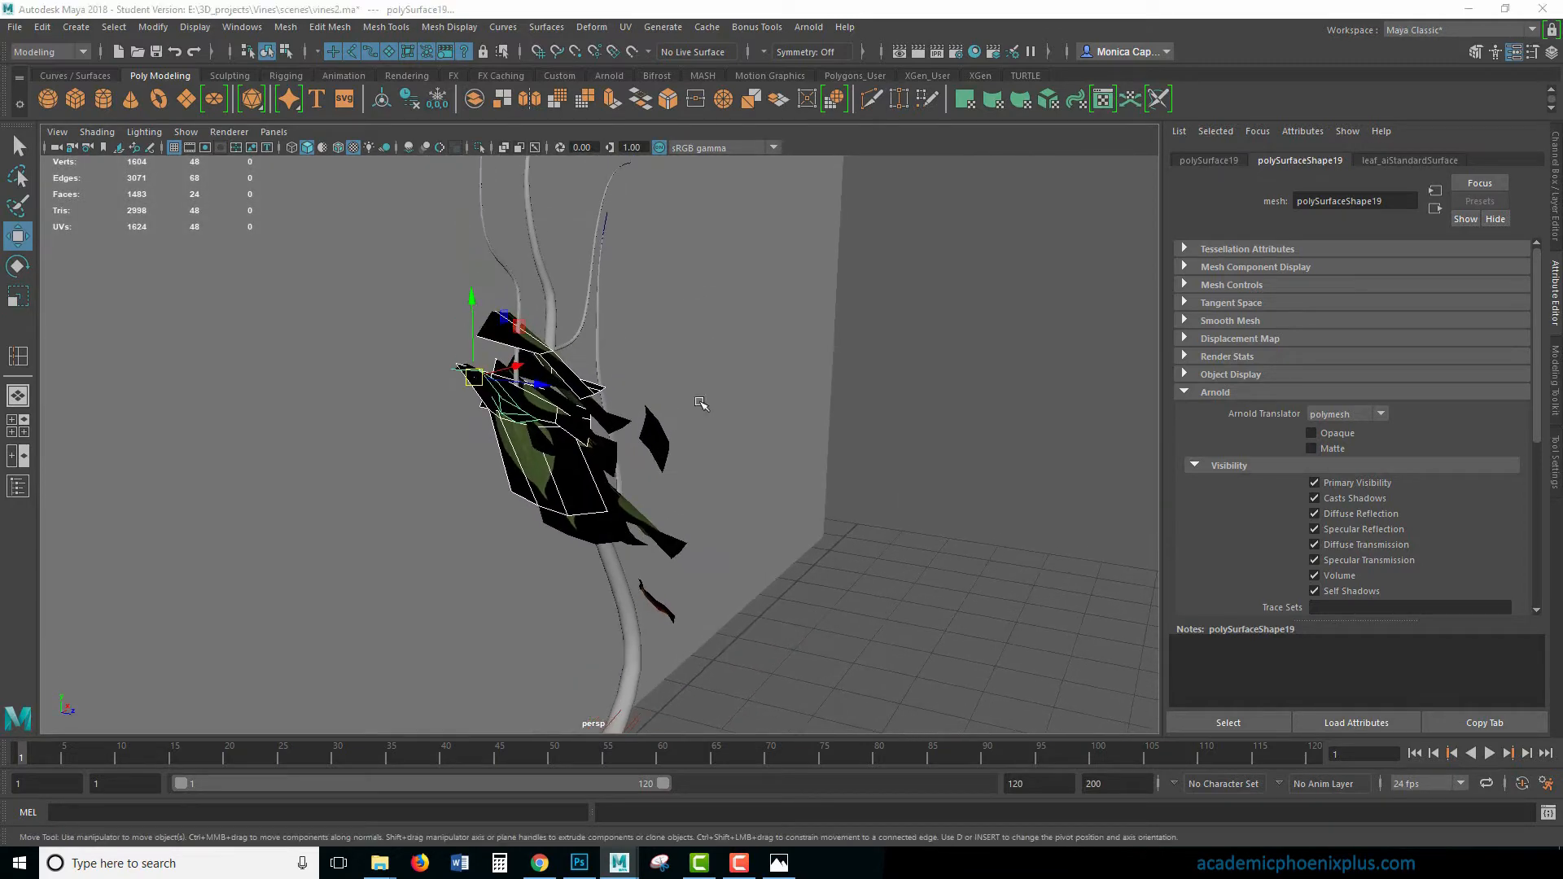
key(space)
key(space)
alt+right_drag(686, 554, 981, 561)
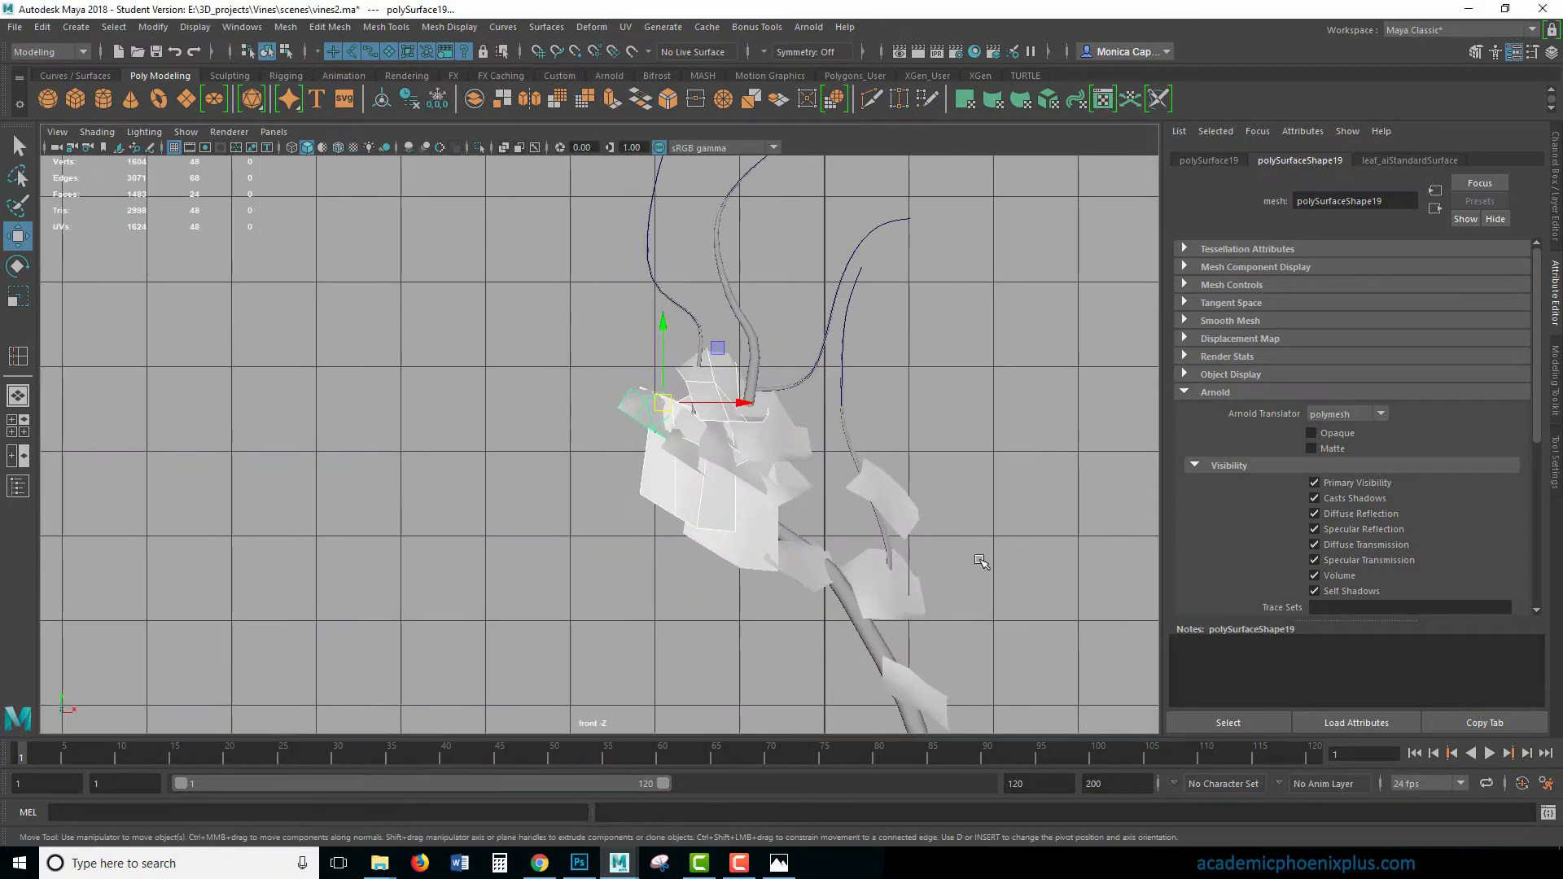
key(6)
alt+middle_drag(739, 448, 738, 551)
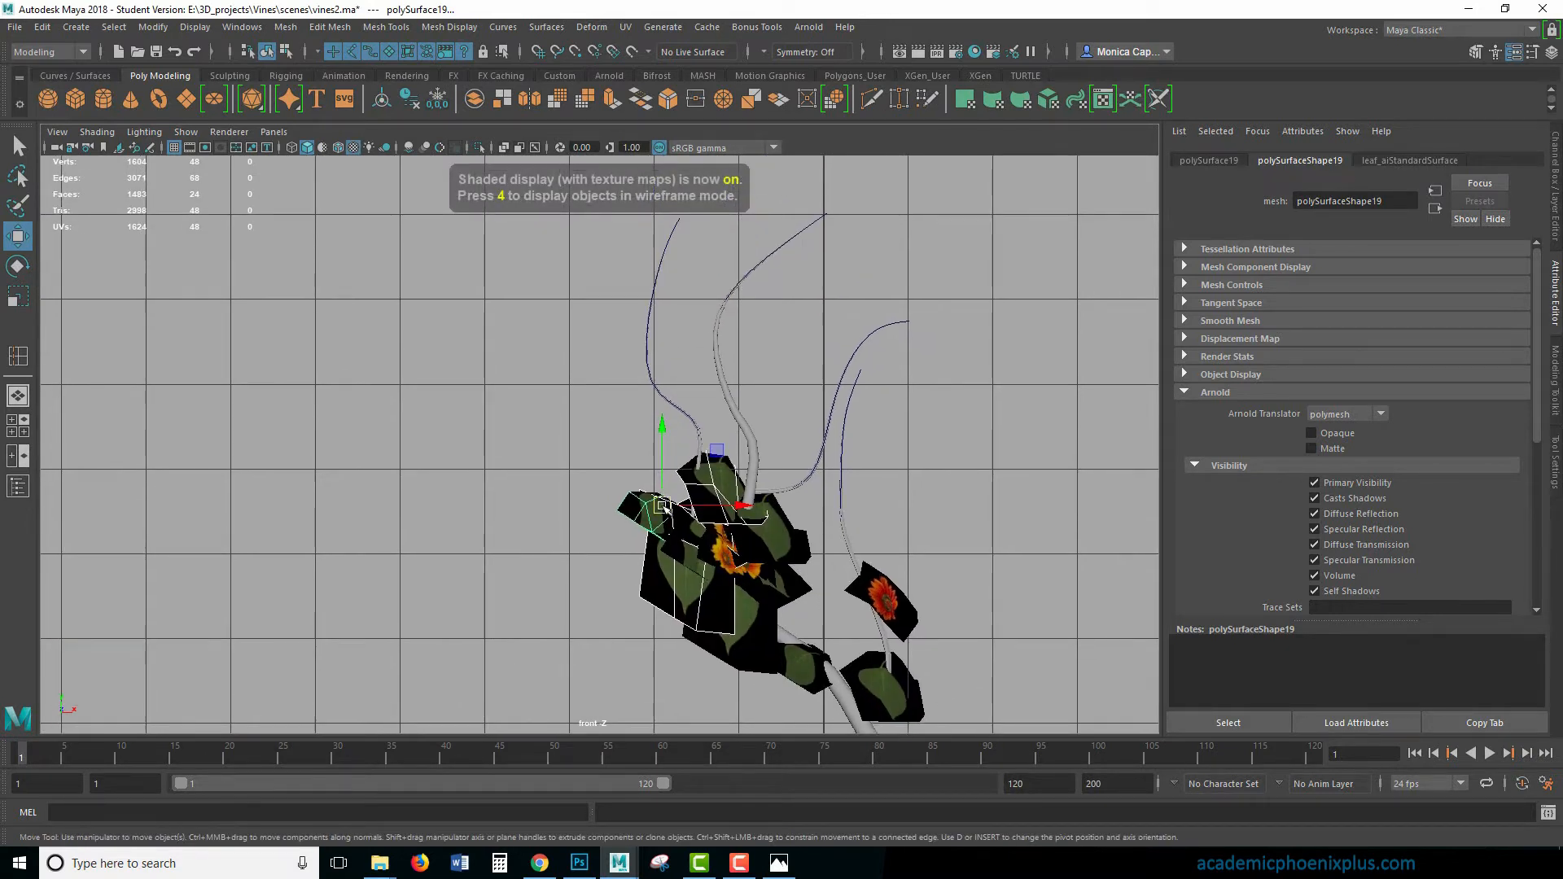
drag(663, 506, 694, 423)
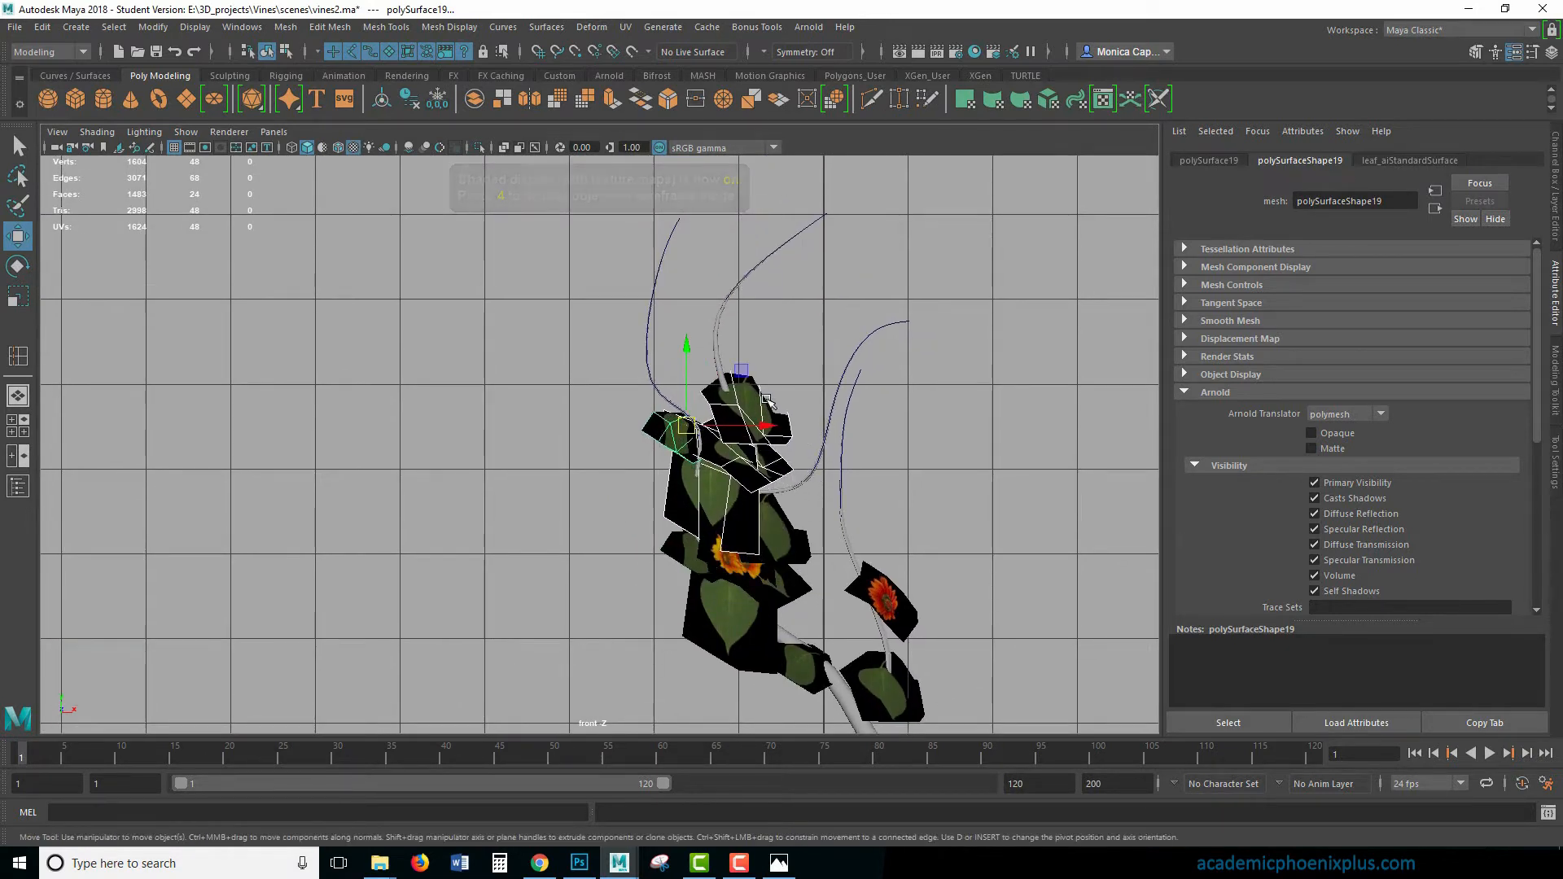
- Adjust the selection of copied leaf cards and rotate them to vary their orientation around the stems
click(679, 446)
shift+click(678, 447)
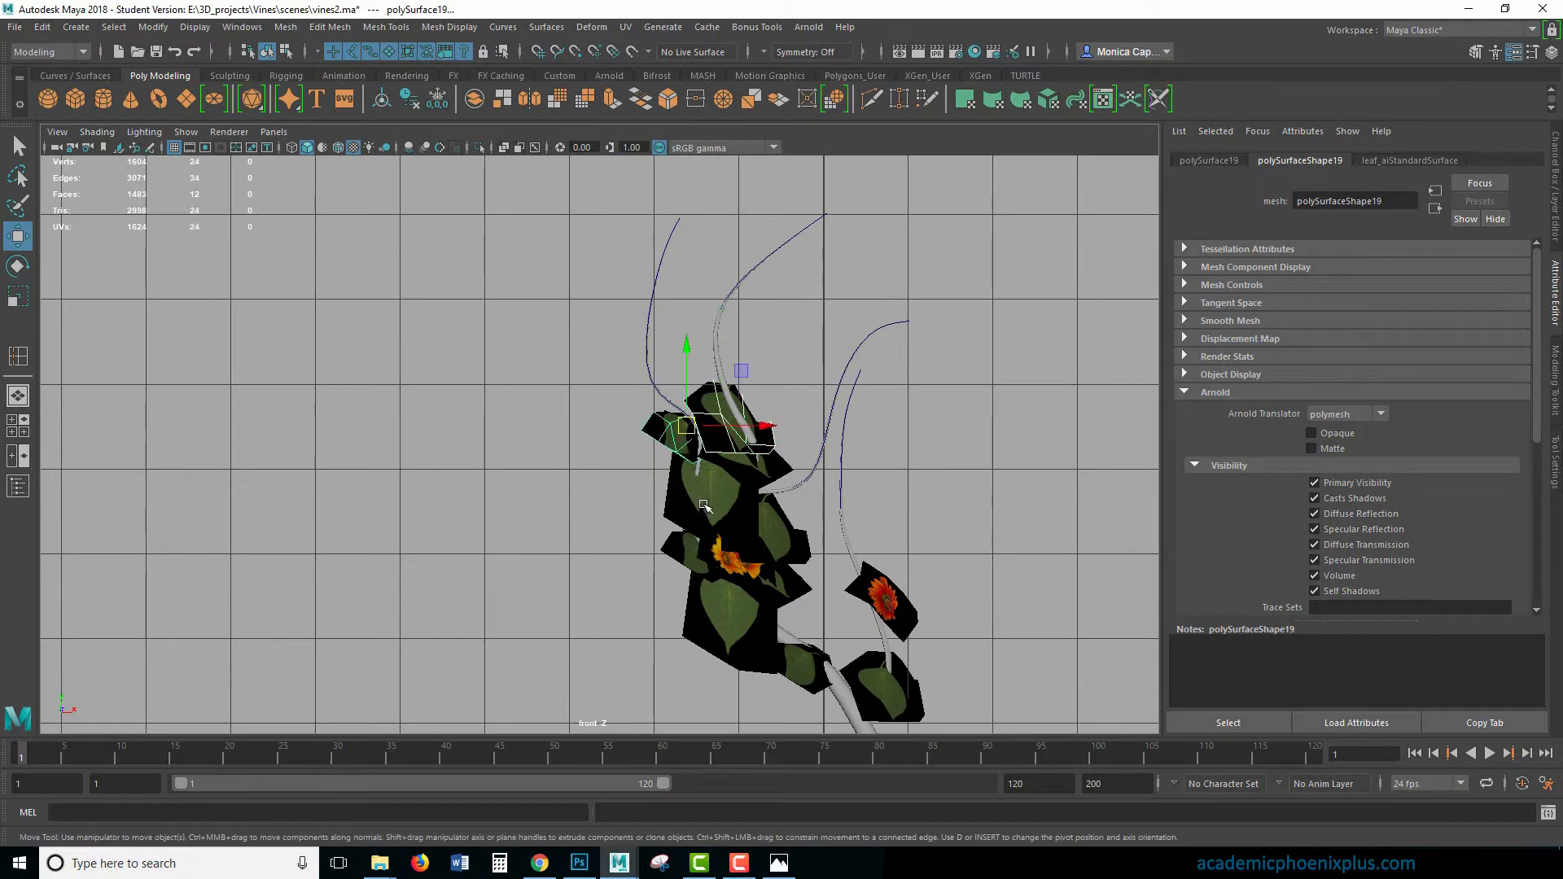
shift+click(706, 507)
key(e)
drag(706, 472, 633, 444)
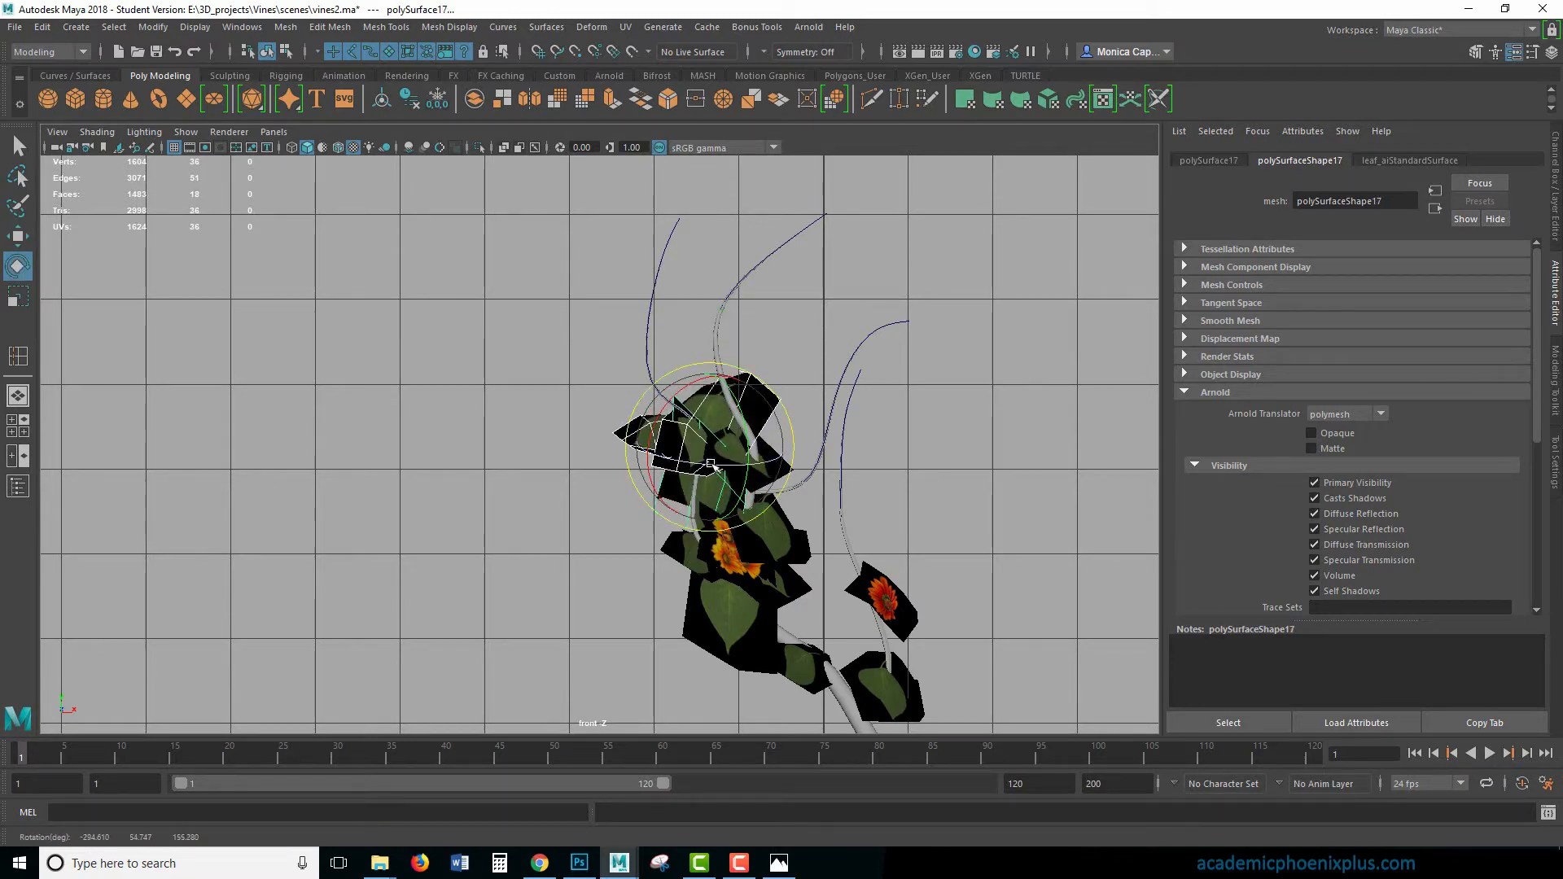
- Reposition and rotate individual copied leaves at the top of the cluster so they fan out around the stems
click(972, 442)
click(727, 433)
key(w)
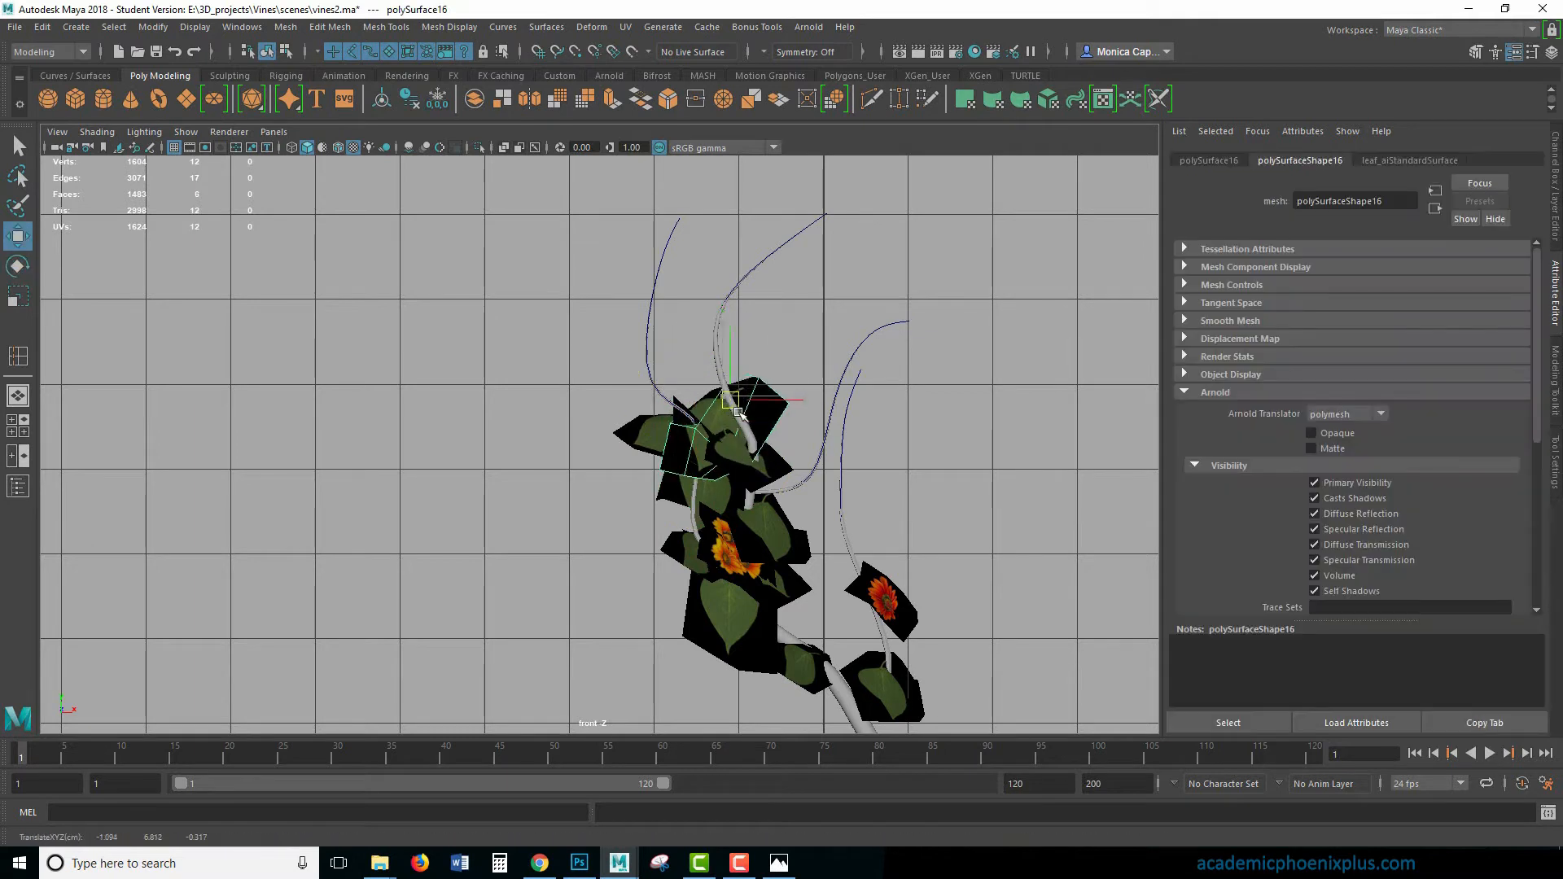
click(675, 467)
key(e)
drag(674, 468, 676, 506)
click(787, 536)
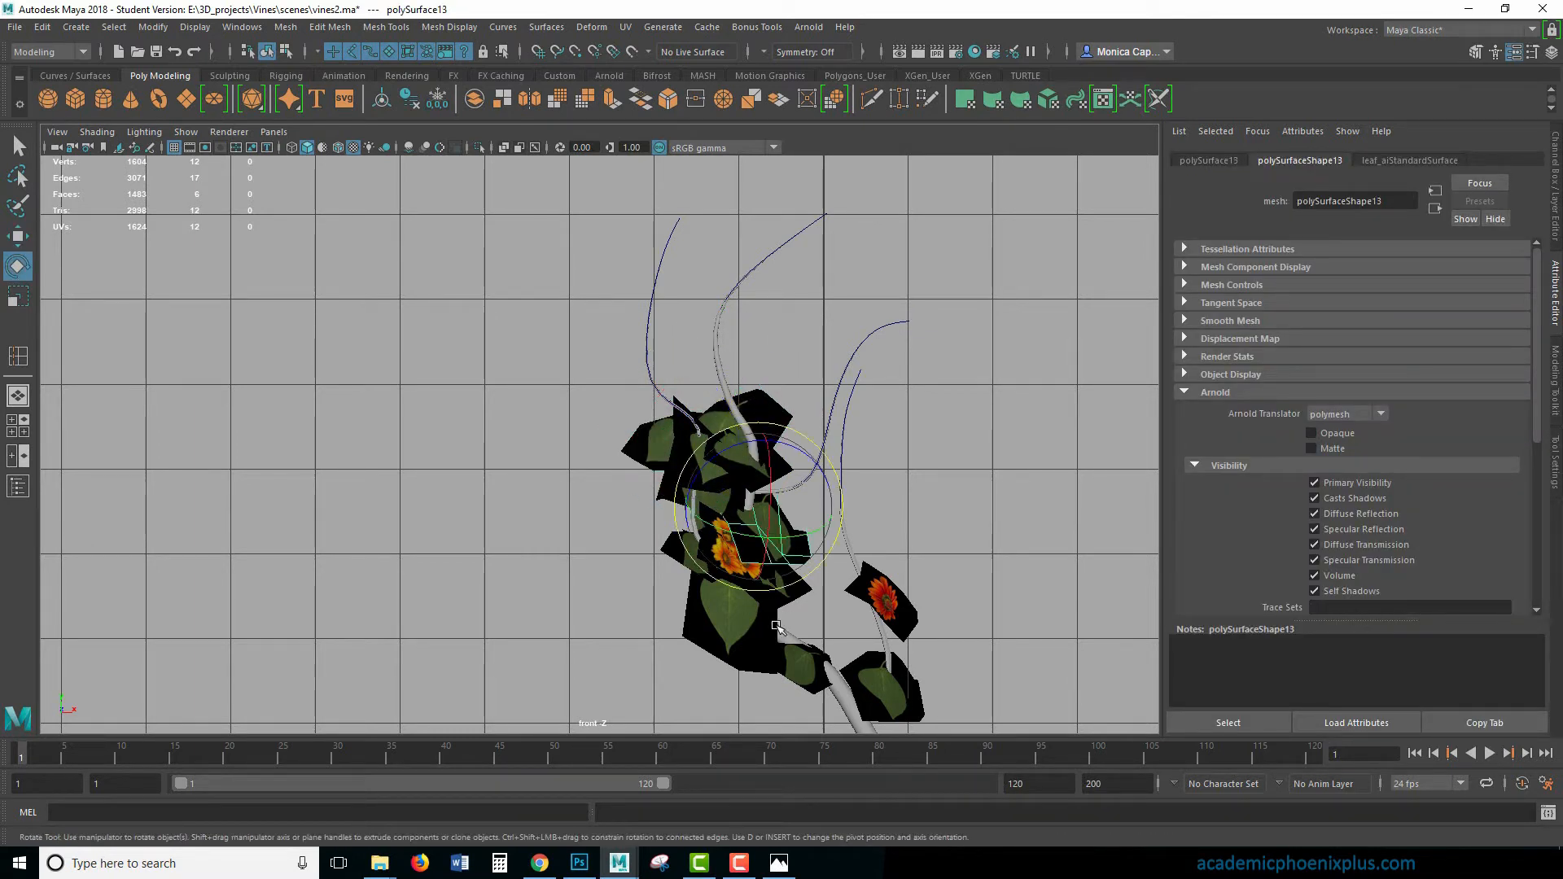
- Deselect everything, render the scene in Arnold RenderView, and close the render window
click(619, 470)
click(808, 27)
click(818, 49)
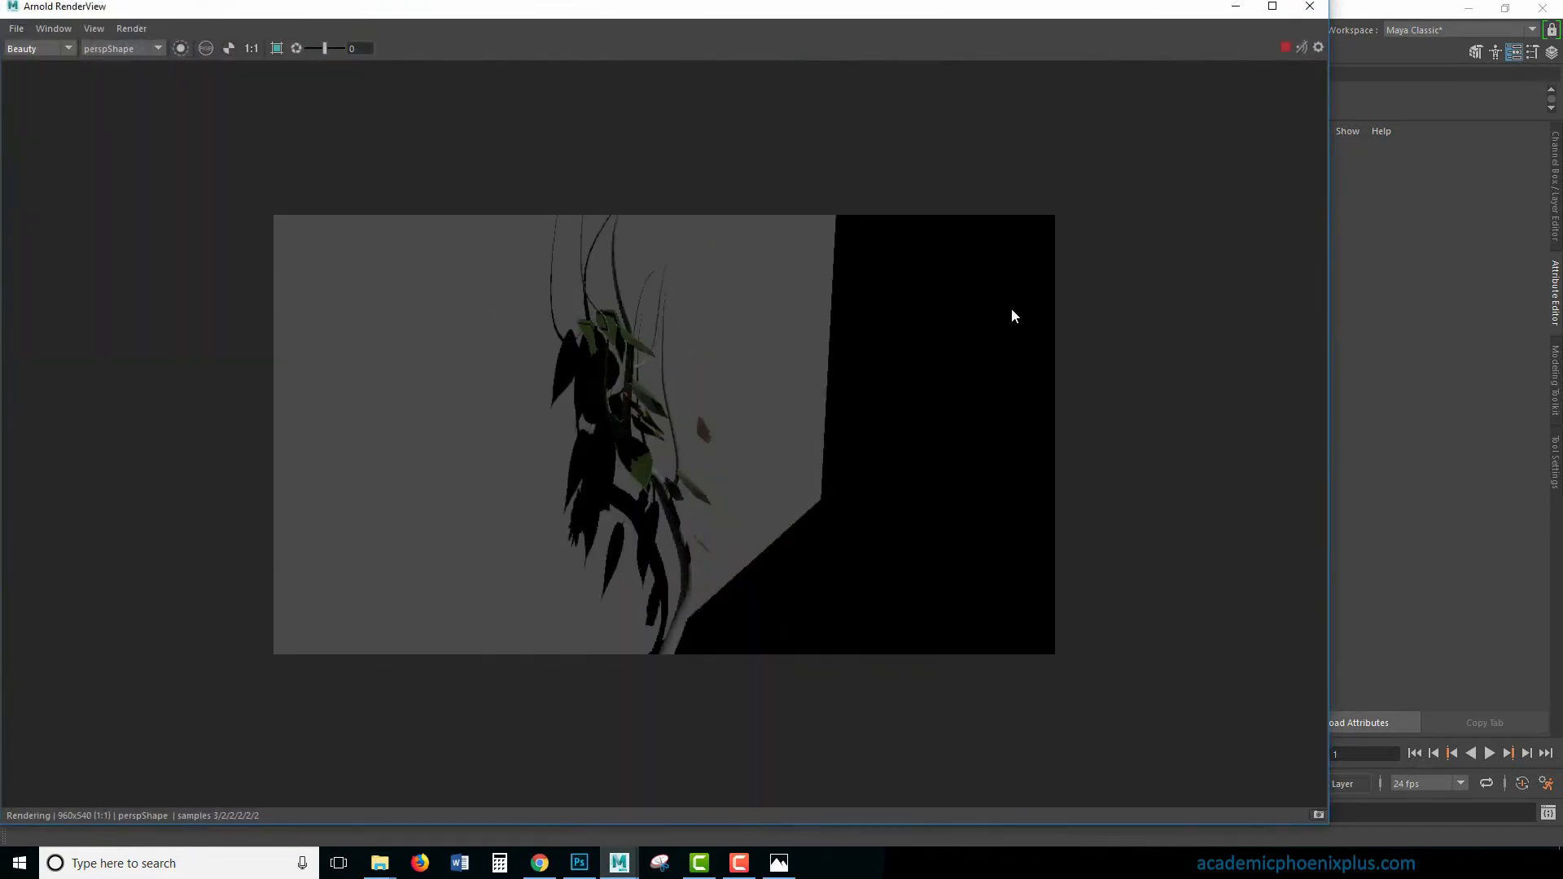
click(1308, 7)
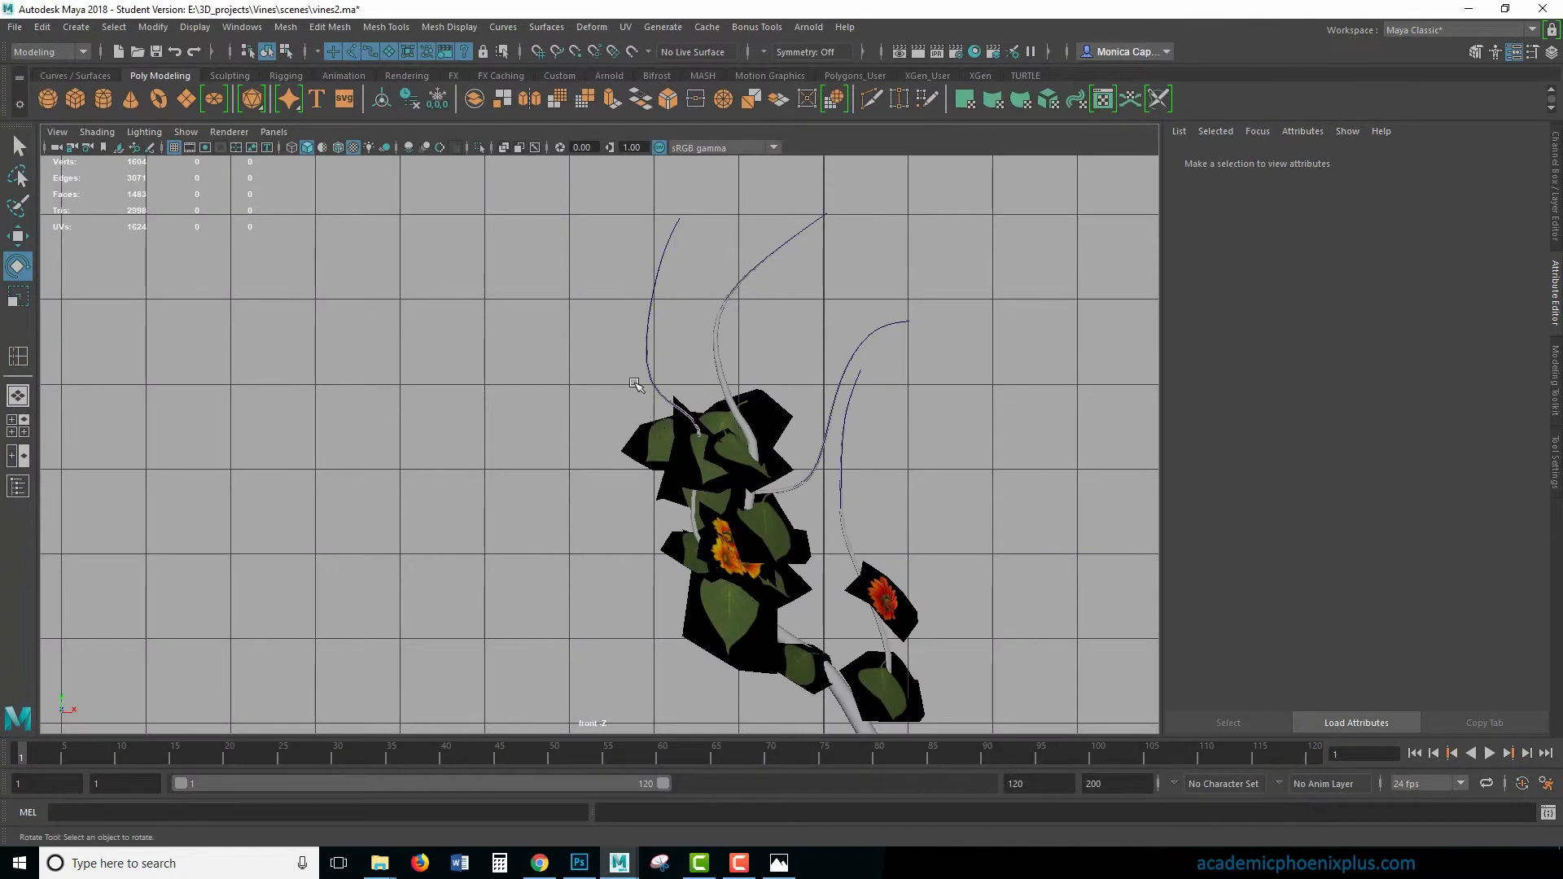
- Duplicate the upper leaf and flower cluster without its two lowest leaves, move the copy up the stems and rotate it
drag(675, 415, 814, 688)
drag(783, 325, 786, 330)
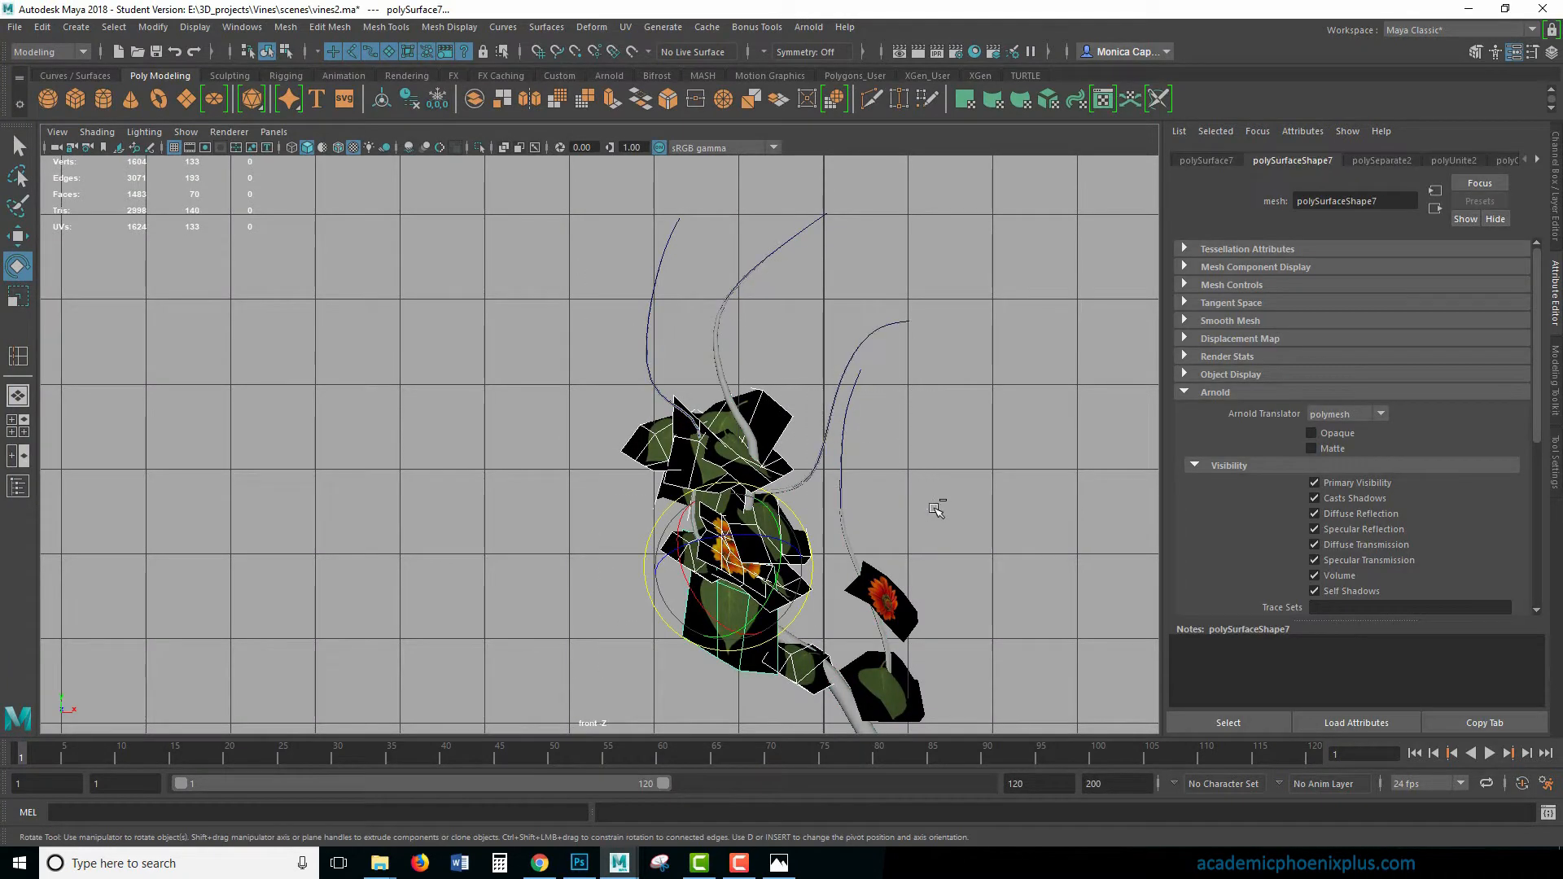
ctrl+click(804, 682)
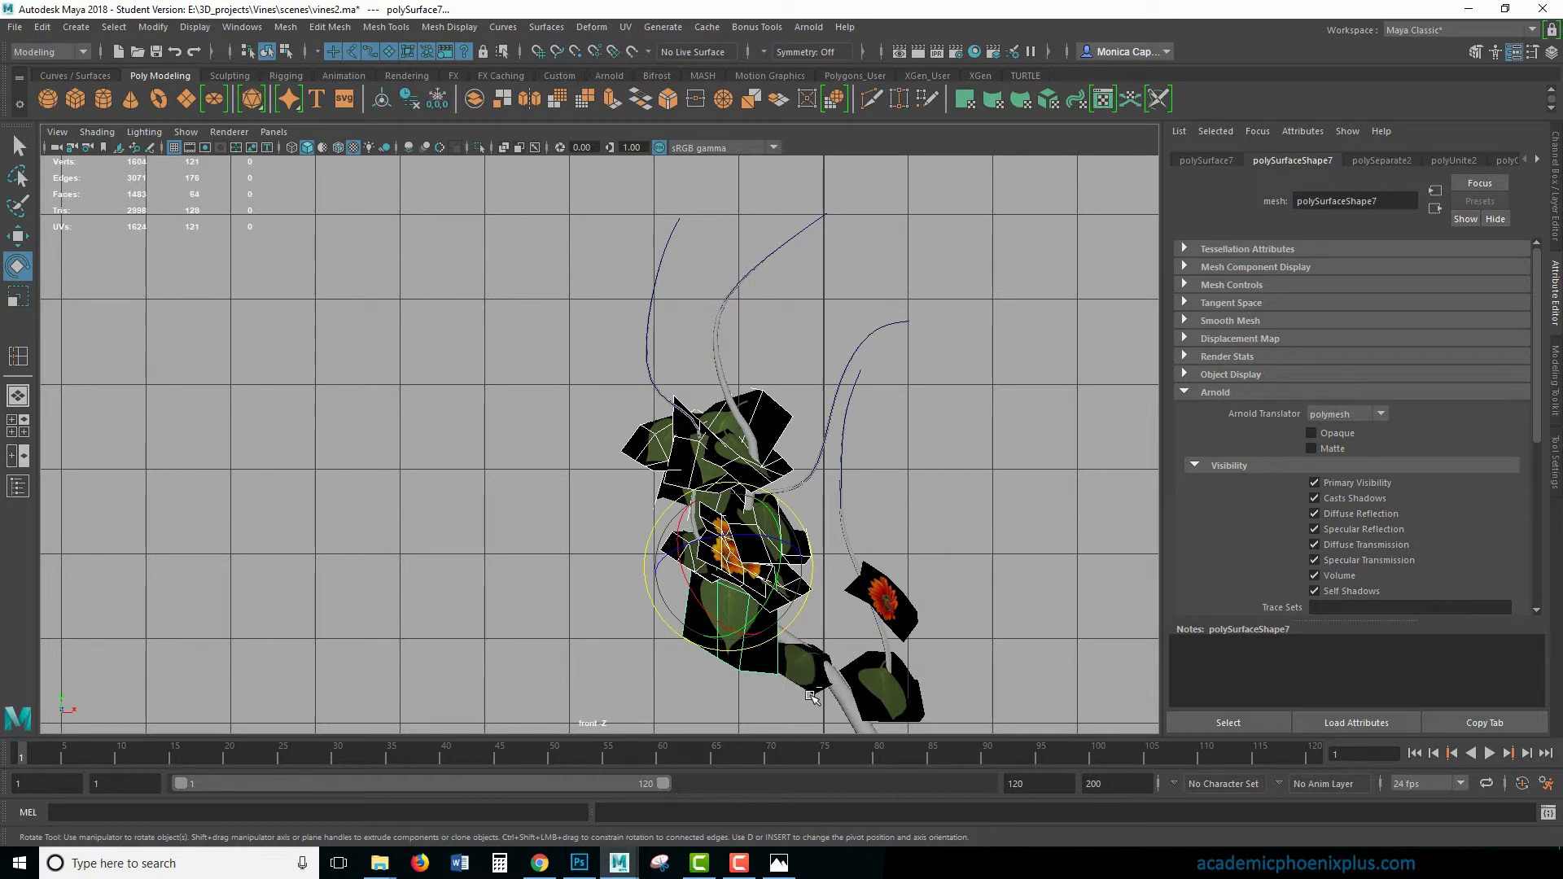
click(765, 672)
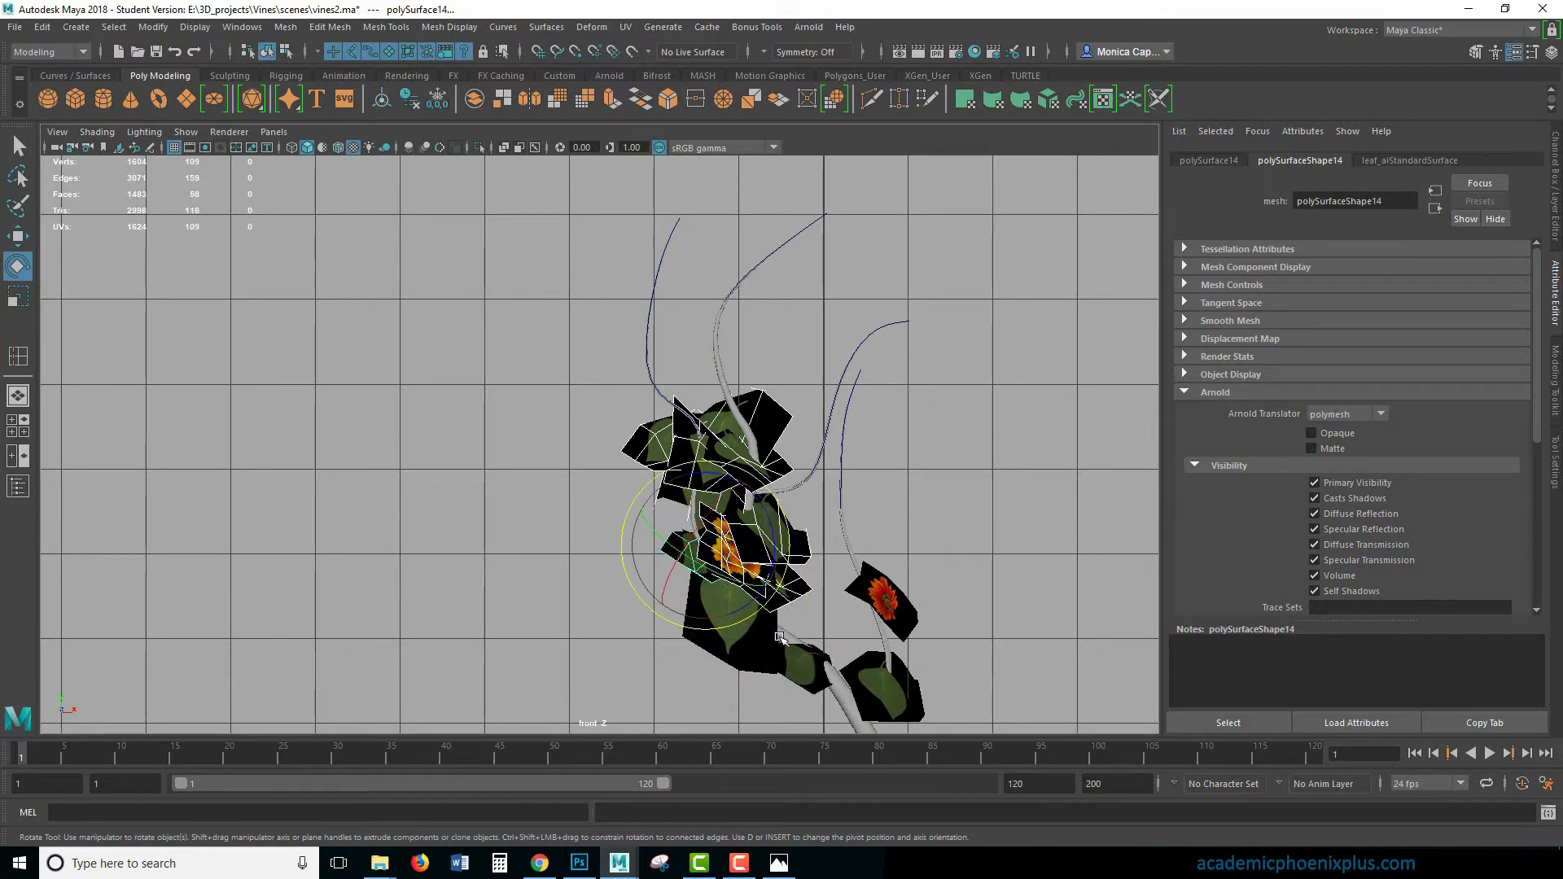
key(ctrl+d)
key(w)
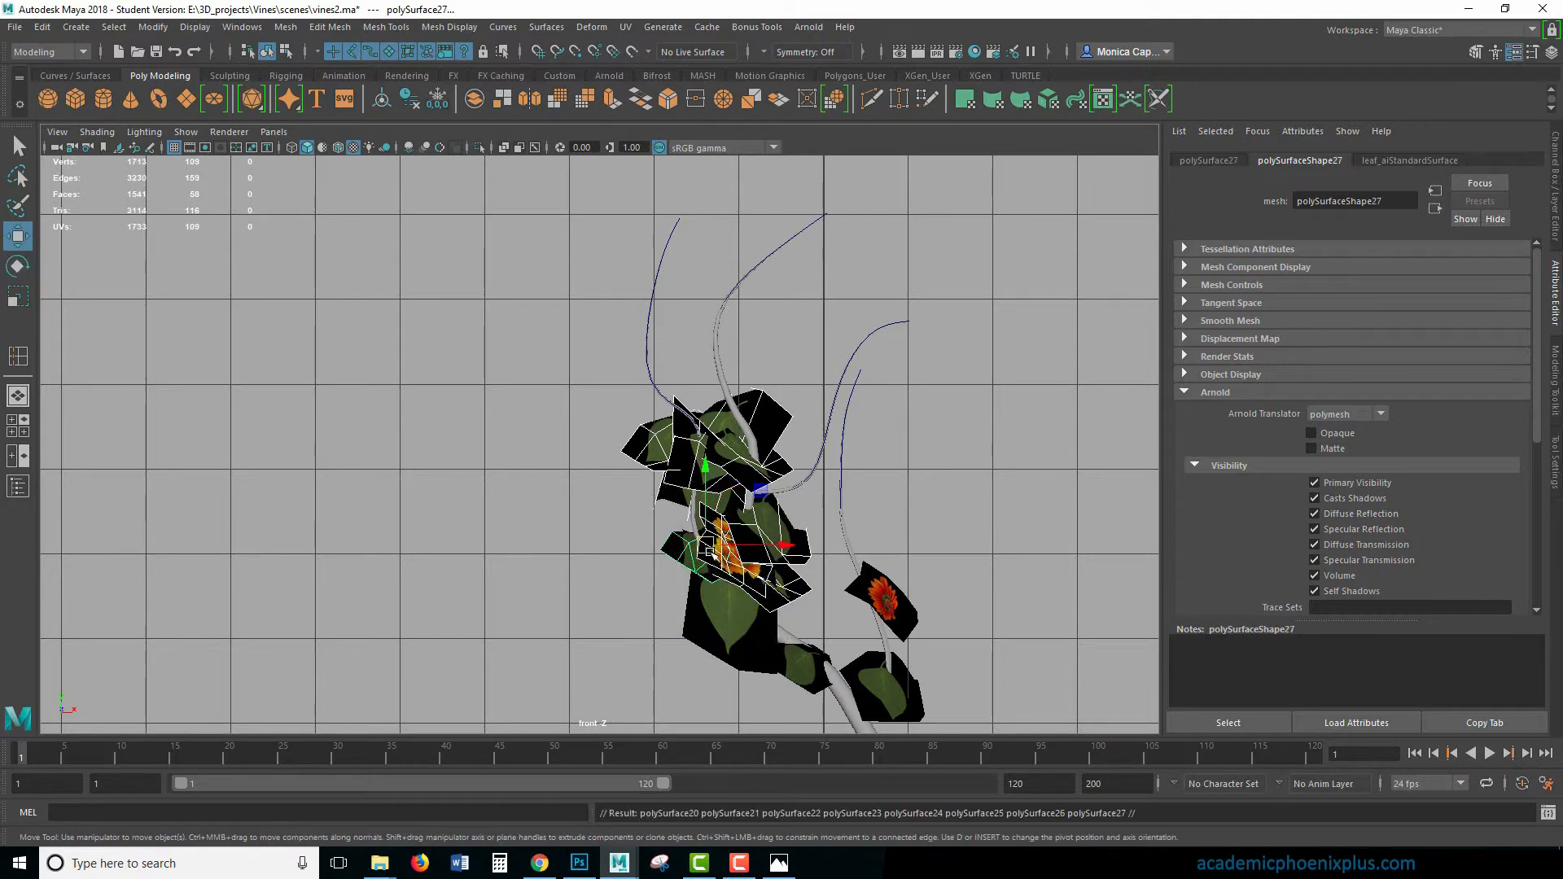
drag(708, 548, 711, 412)
key(e)
key(w)
key(e)
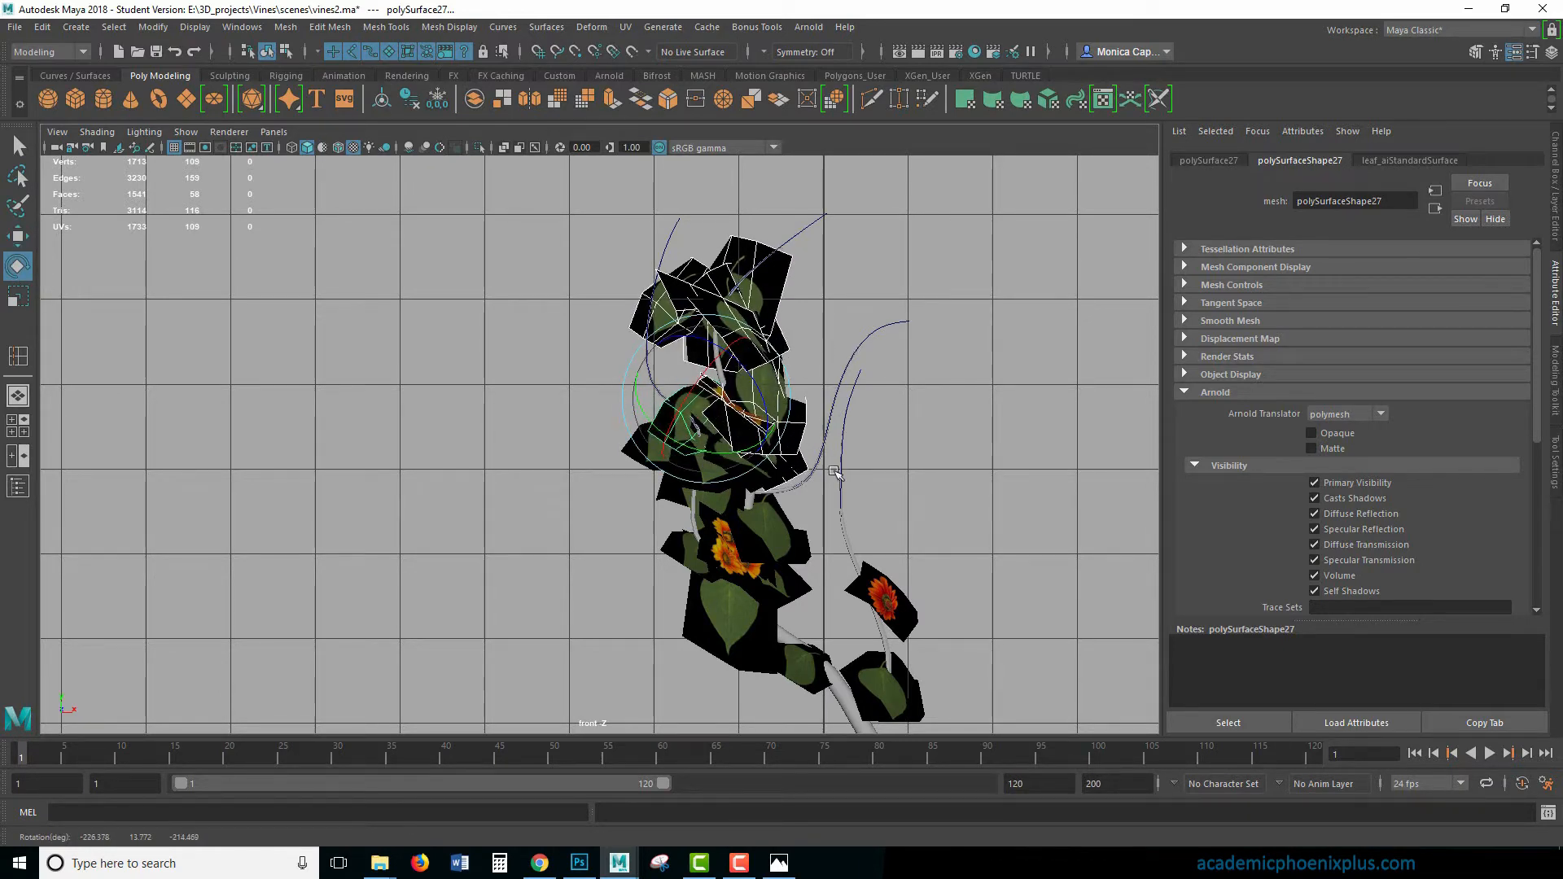
- Duplicate the topmost leaf and flower cluster and move the copy sideways onto the outer left stem
key(ctrl+d)
key(w)
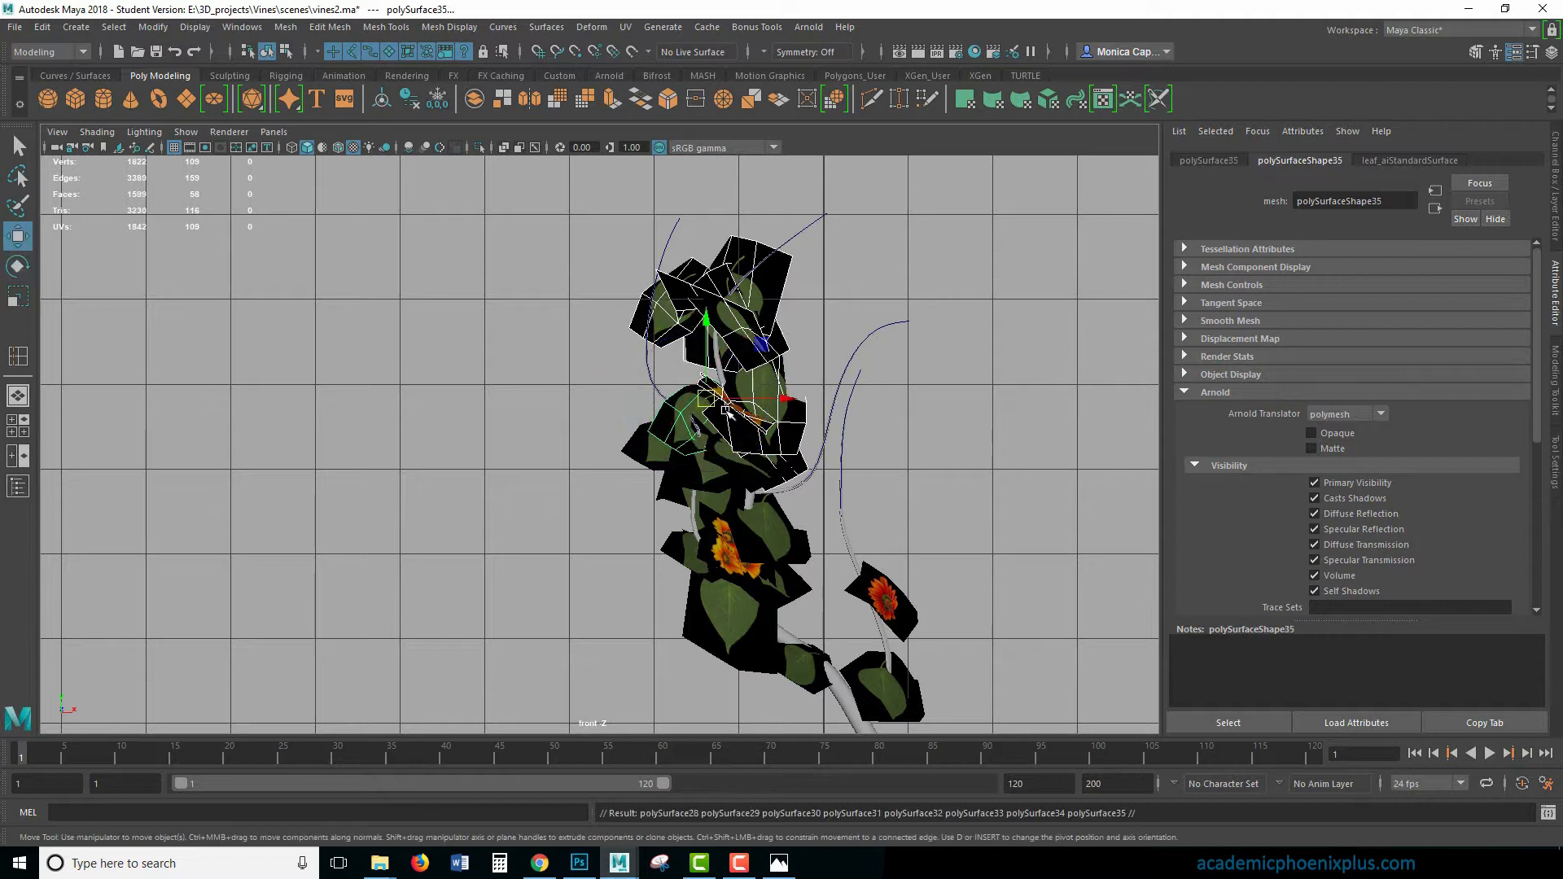
drag(705, 413, 627, 394)
alt+middle_drag(780, 395, 713, 323)
- Duplicate the cluster again and move the copy down to the lower main stem, between the red and orange flowers
key(ctrl+d)
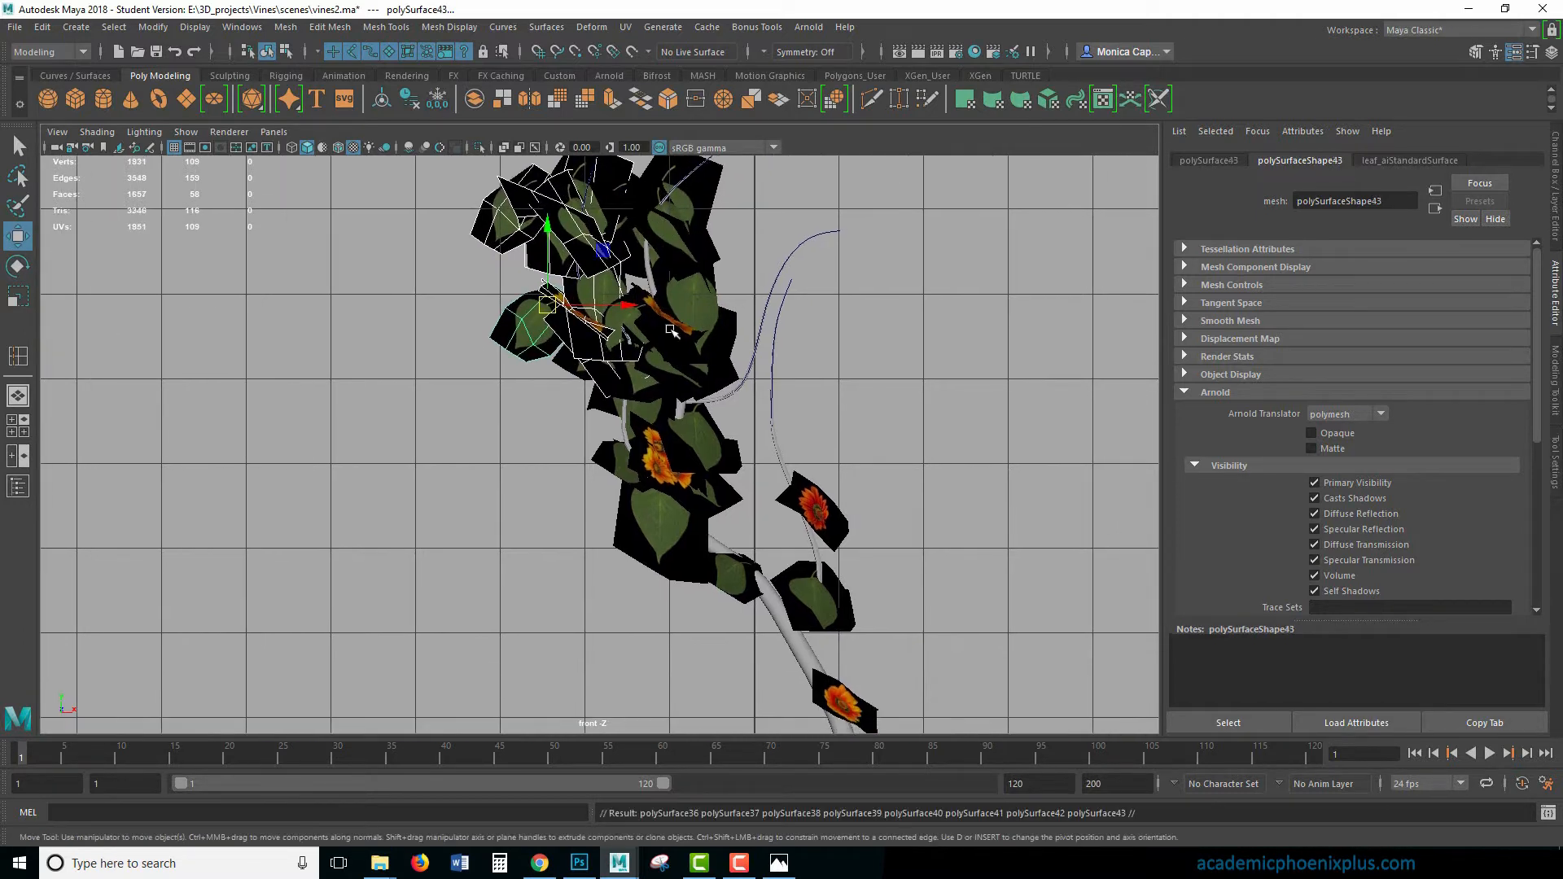
drag(548, 305, 758, 651)
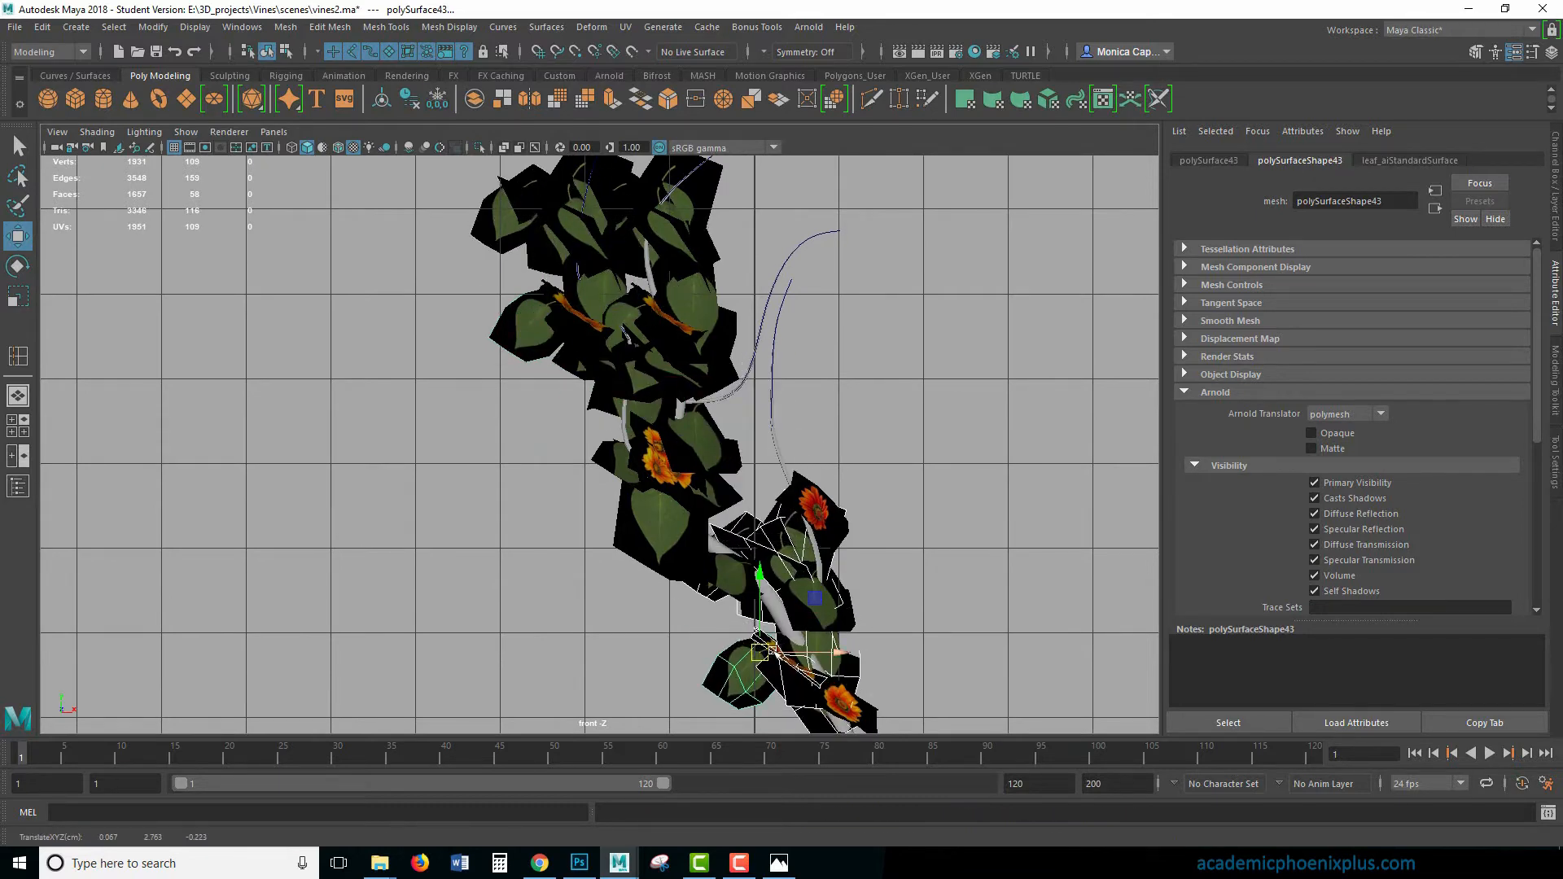
alt+middle_drag(702, 324, 751, 408)
- Move two protruding leaf cards on the outer edge of the top left cluster inward toward its stem
click(546, 292)
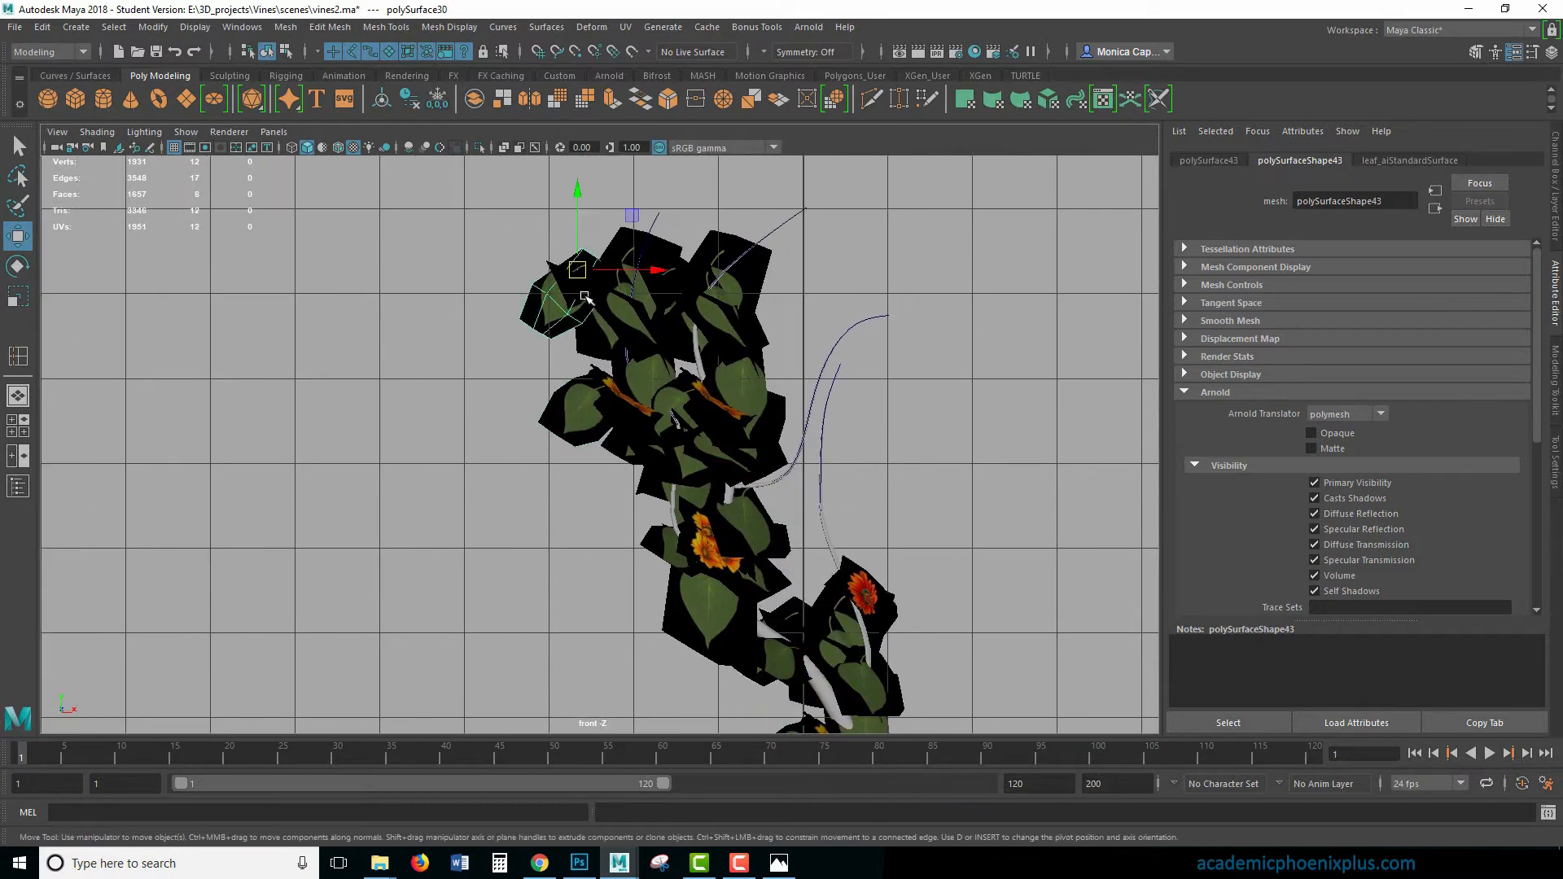
drag(584, 266, 644, 247)
click(568, 288)
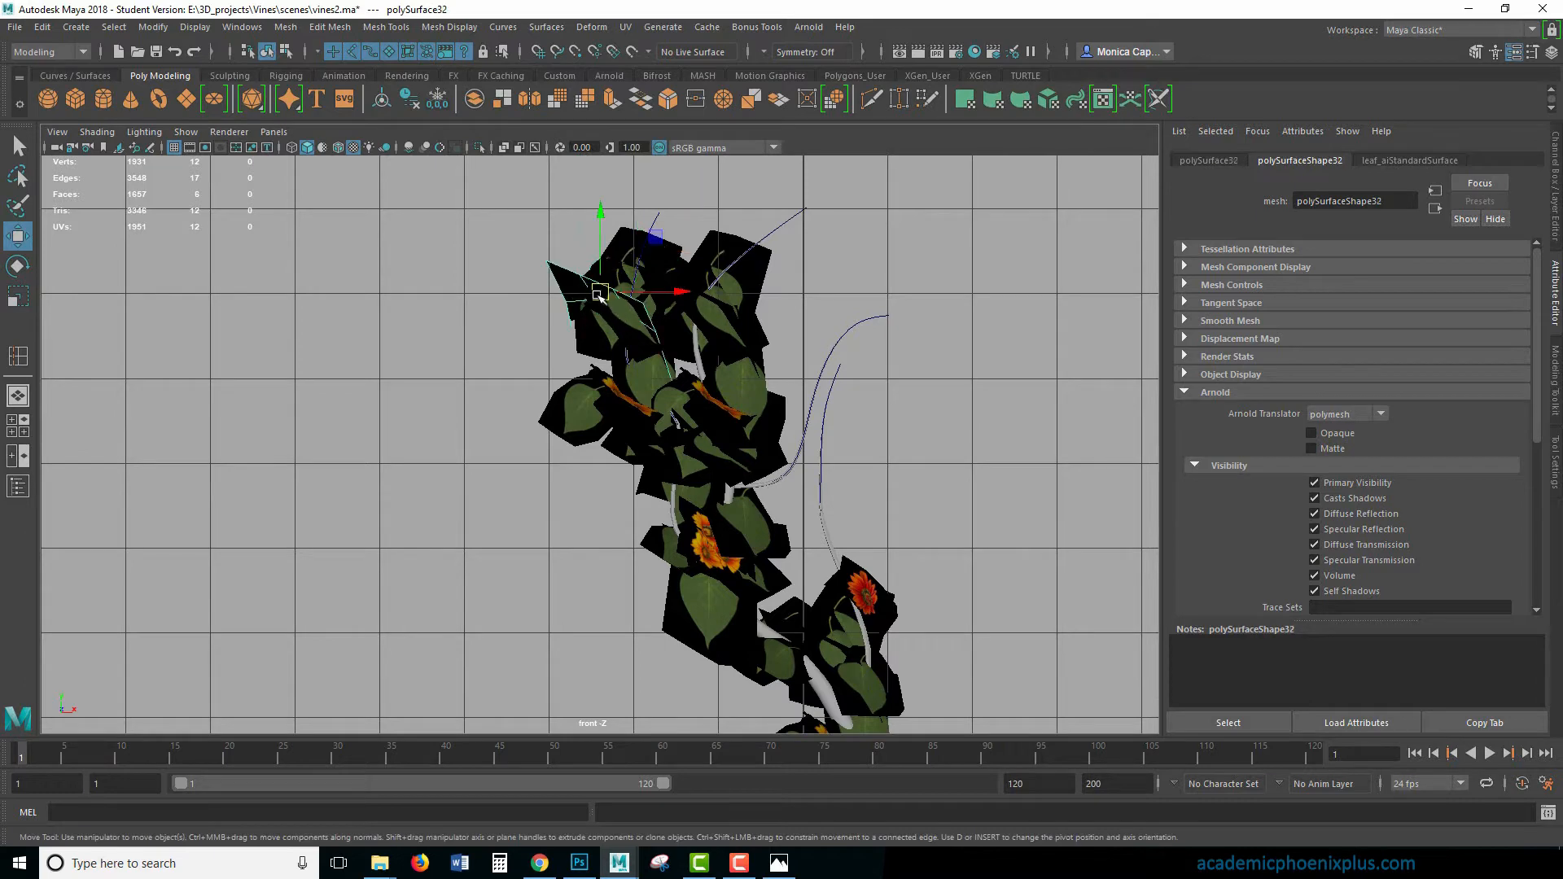
drag(599, 295, 616, 295)
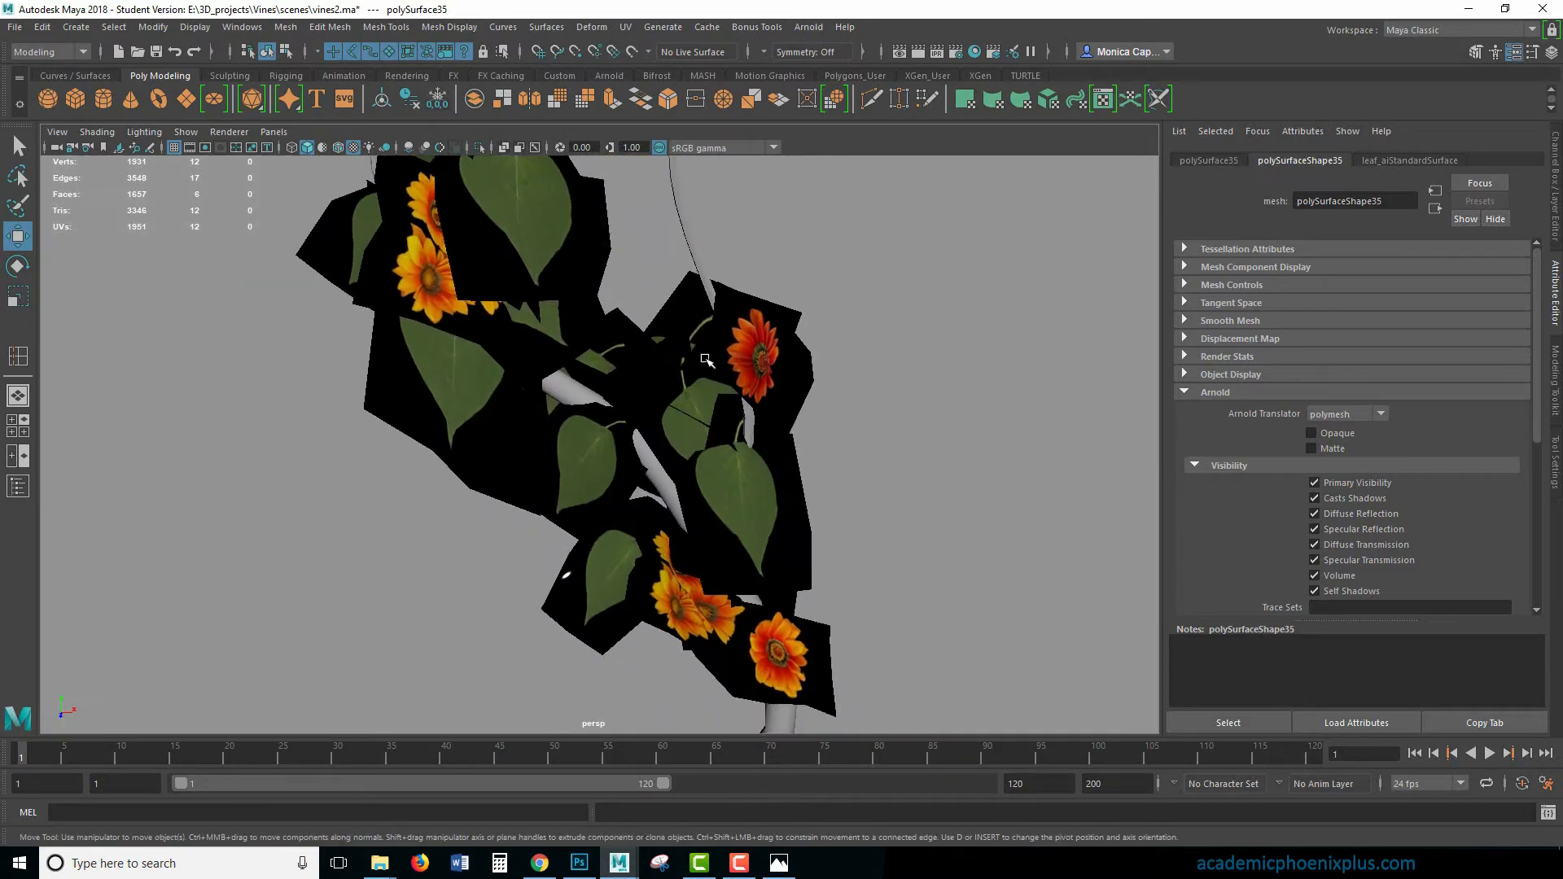
- In the perspective view, move the leaf card beside the red flower closer to the thin stem behind it
click(688, 295)
shift+click(692, 406)
drag(682, 371, 716, 368)
click(739, 498)
click(586, 476)
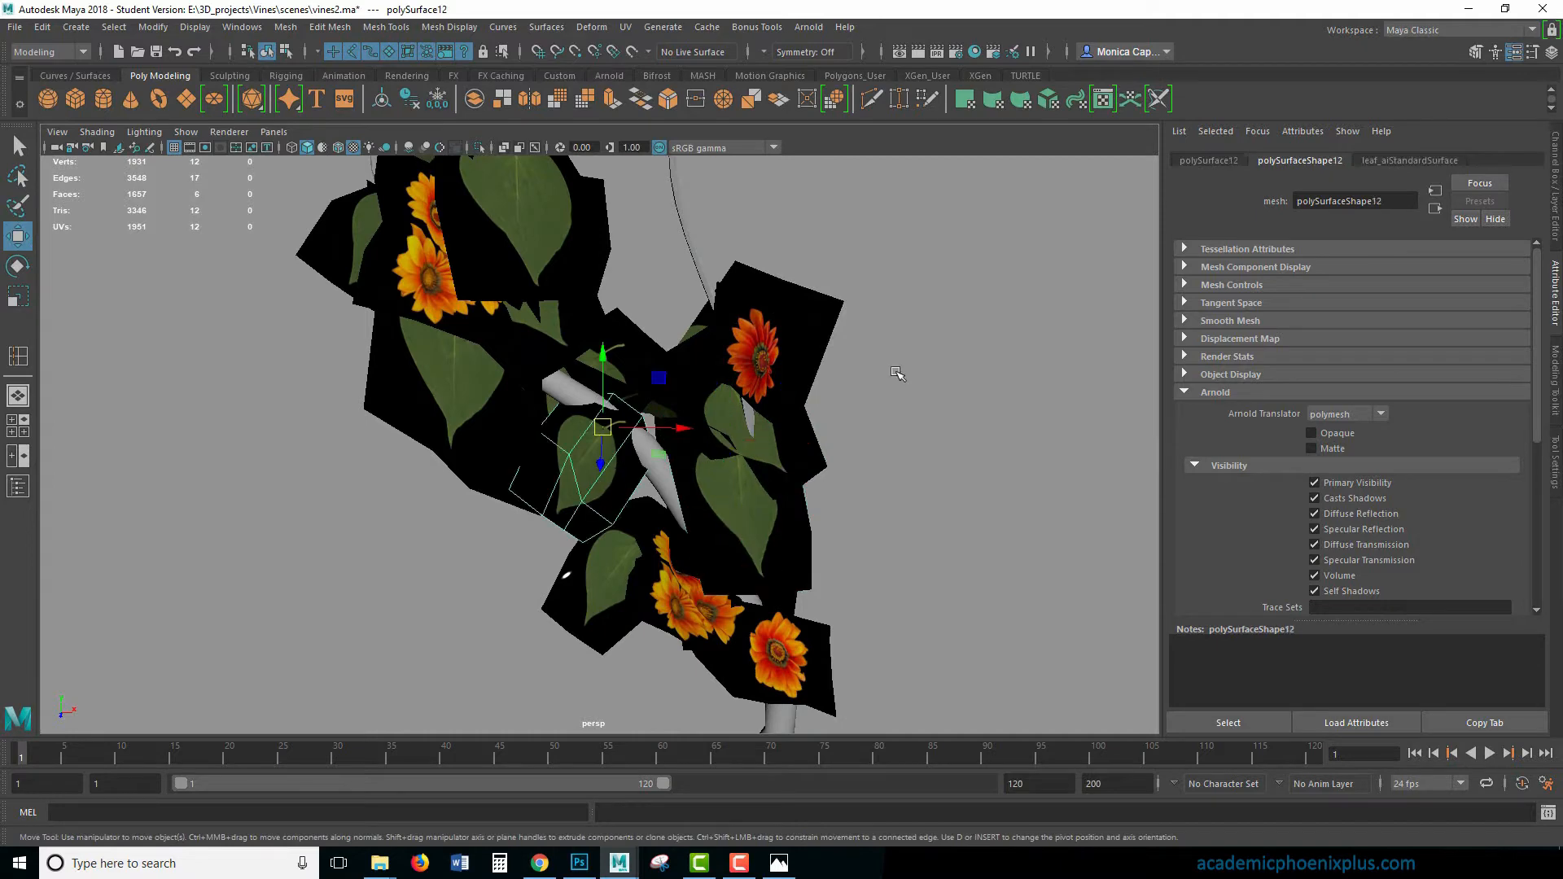
- Frame the whole vine in the perspective view and render the current frame with Arnold
alt+right_drag(876, 306, 504, 196)
alt+right_drag(738, 278, 622, 269)
alt+middle_drag(622, 269, 760, 401)
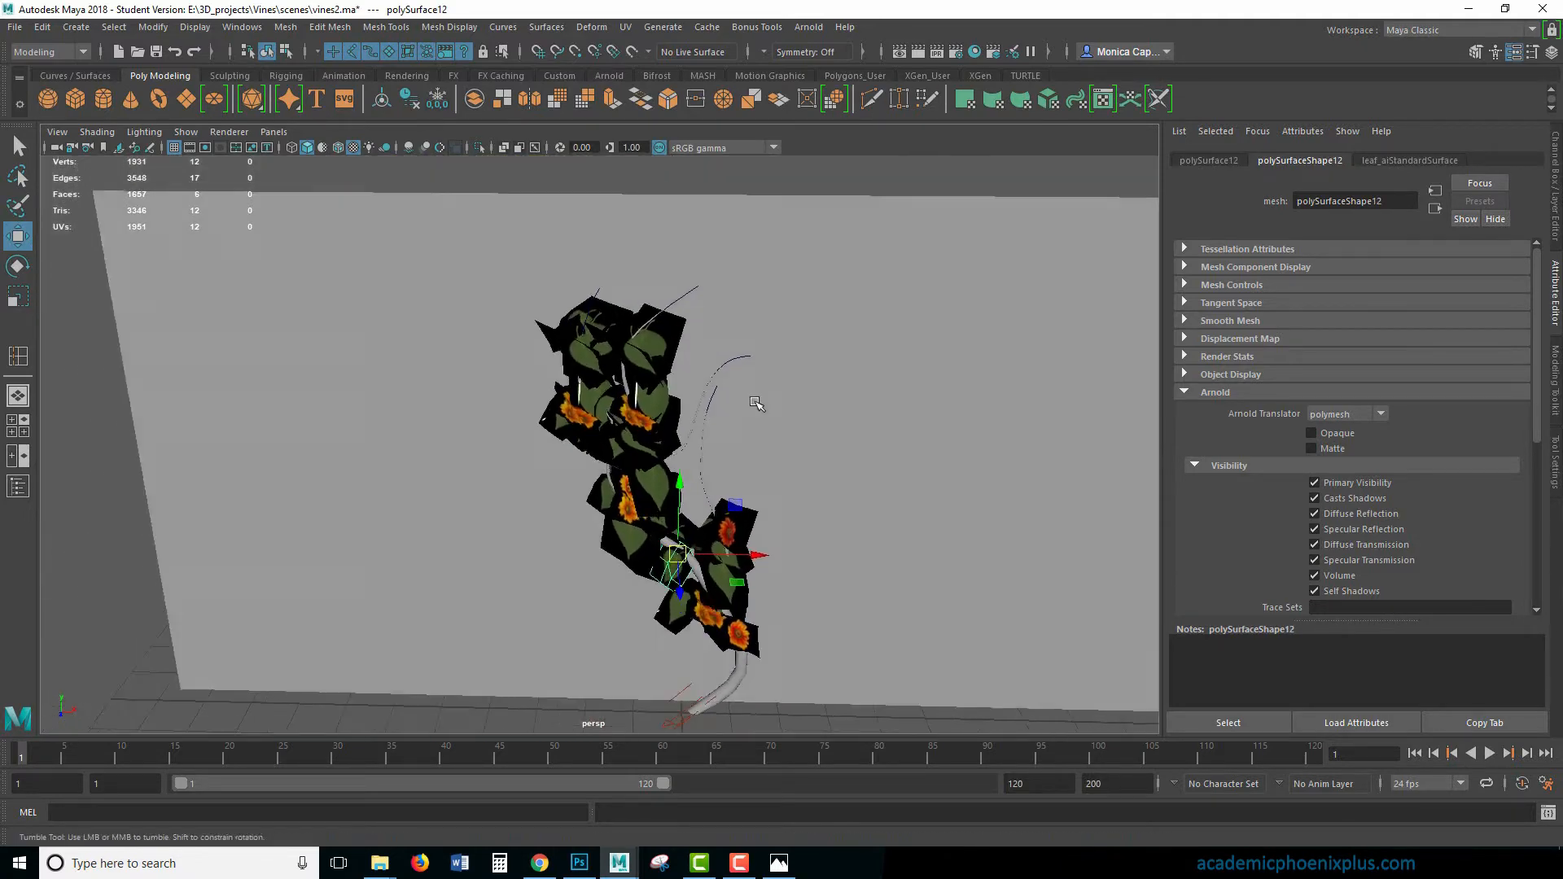
alt+drag(761, 401, 764, 421)
alt+middle_drag(764, 422, 775, 378)
click(923, 55)
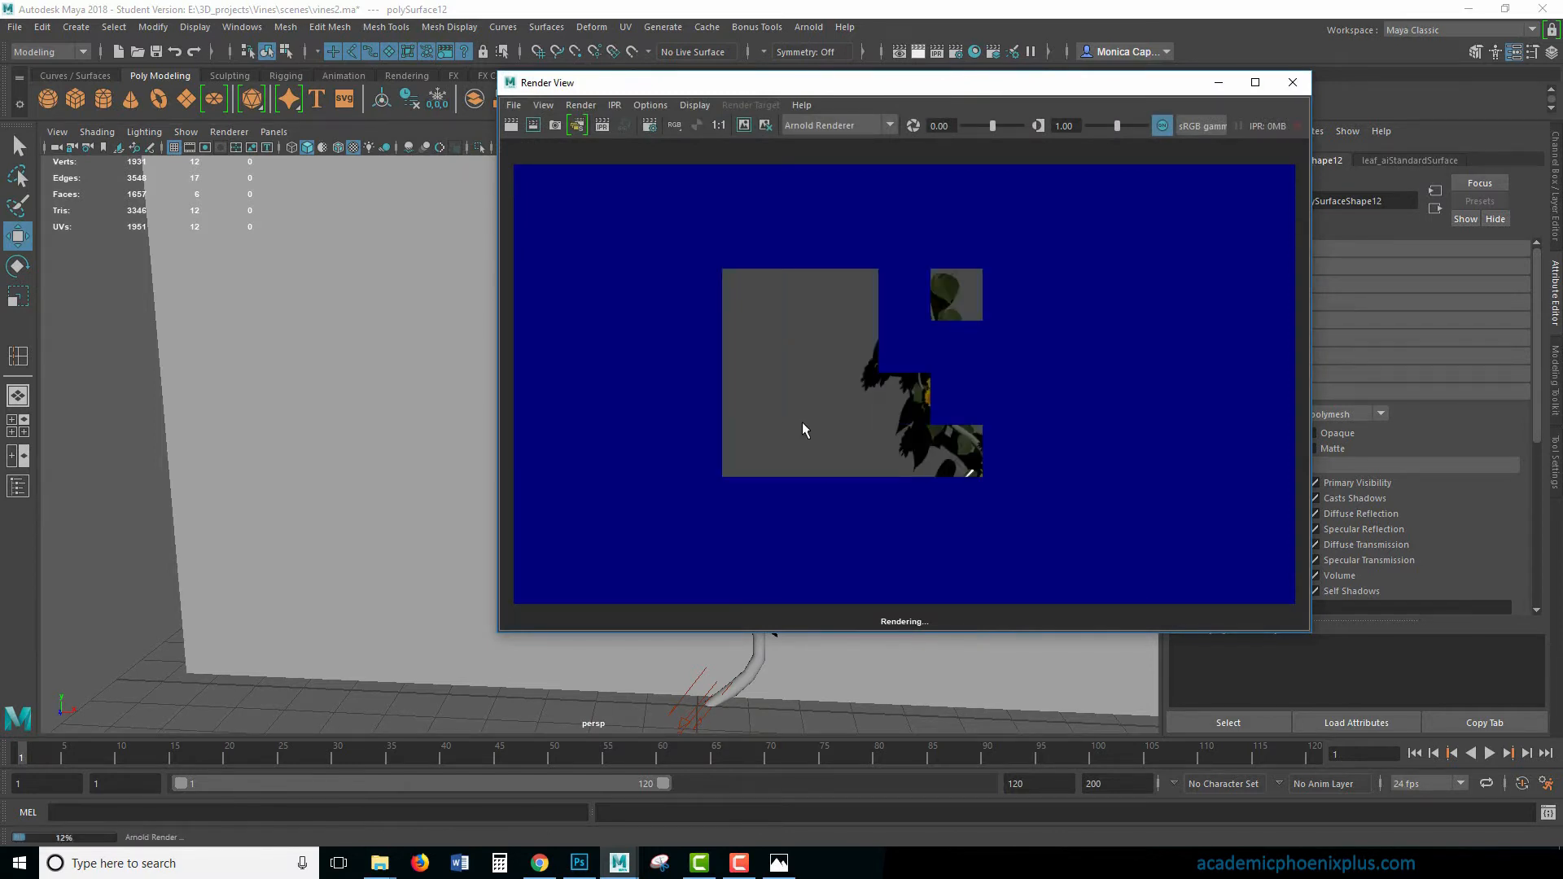
- Minimize the render window and delete the orange flower card on the outer edge of the upper vine cluster
click(1219, 82)
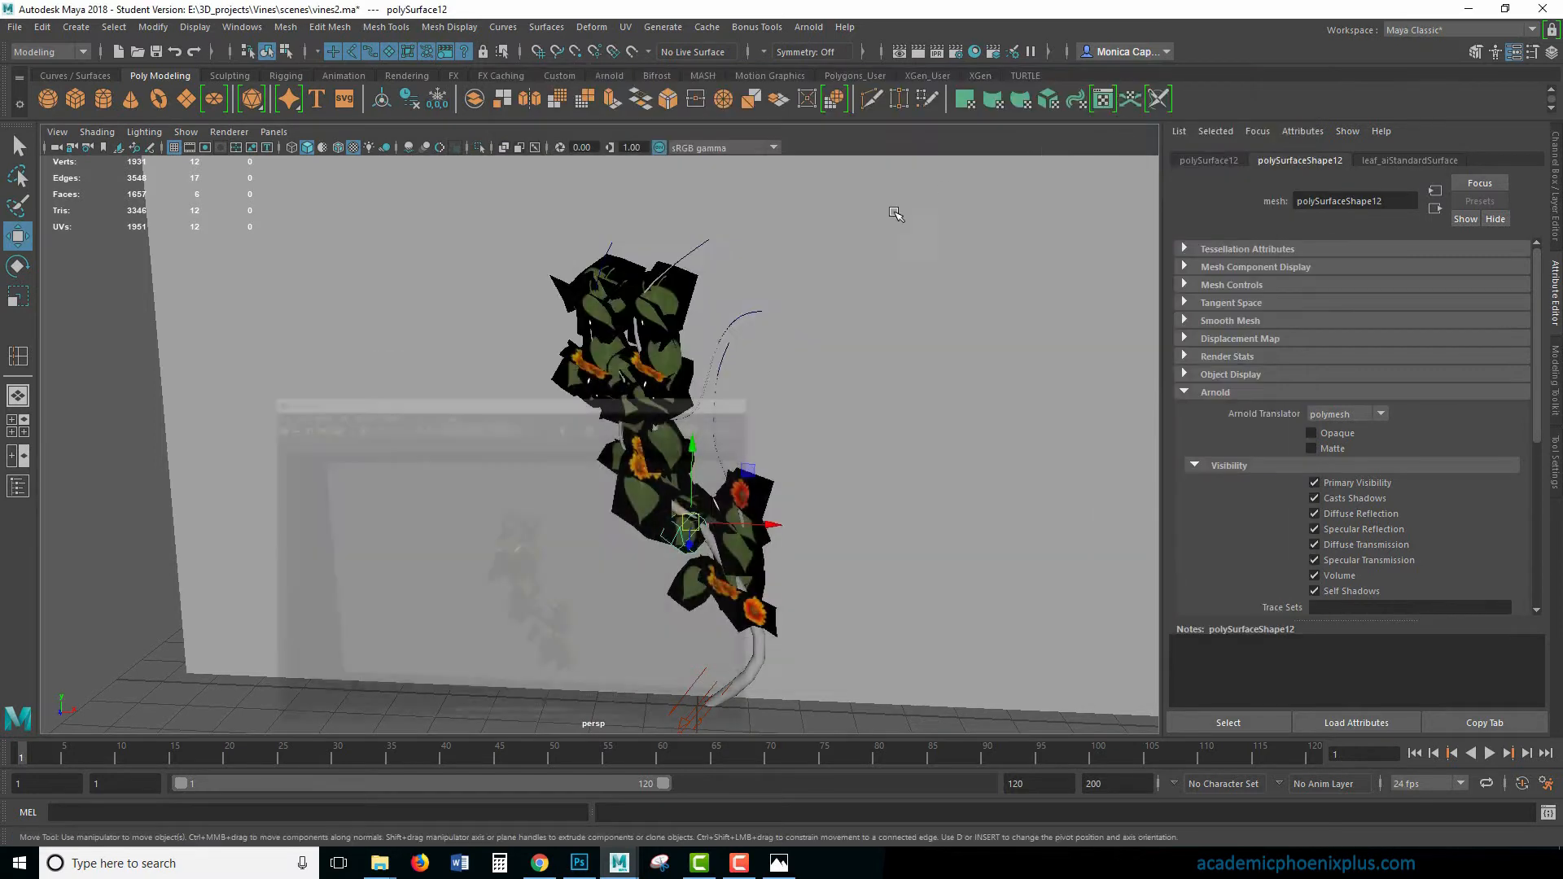
alt+middle_drag(829, 324, 925, 368)
scroll(925, 367, up, 3)
click(698, 395)
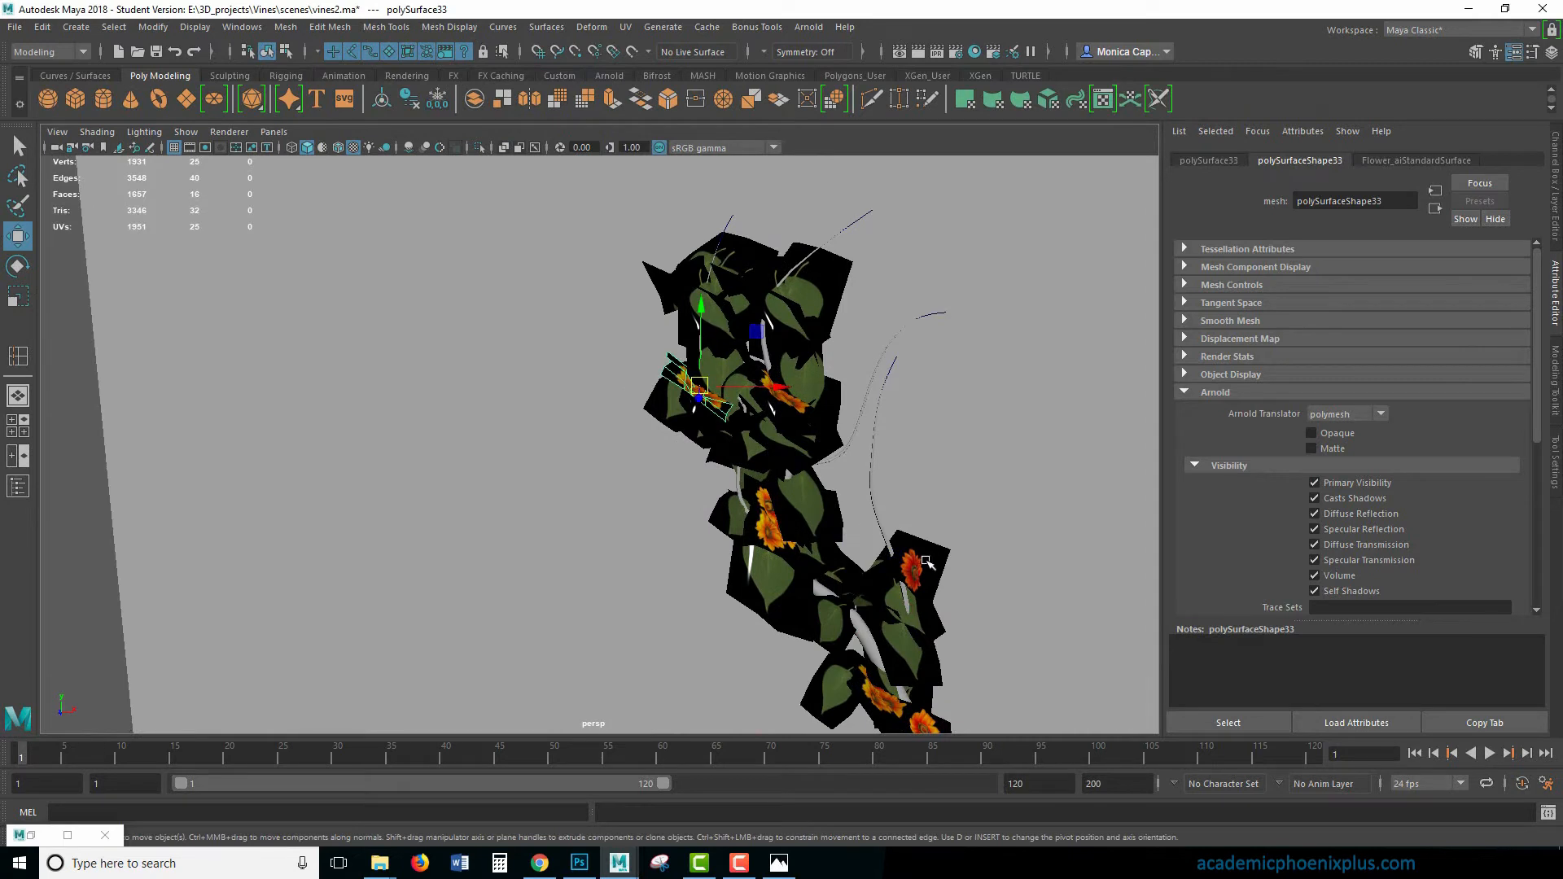
key(Delete)
- Rotate the remaining orange flower card in the upper cluster to face the camera and scale it down
click(800, 405)
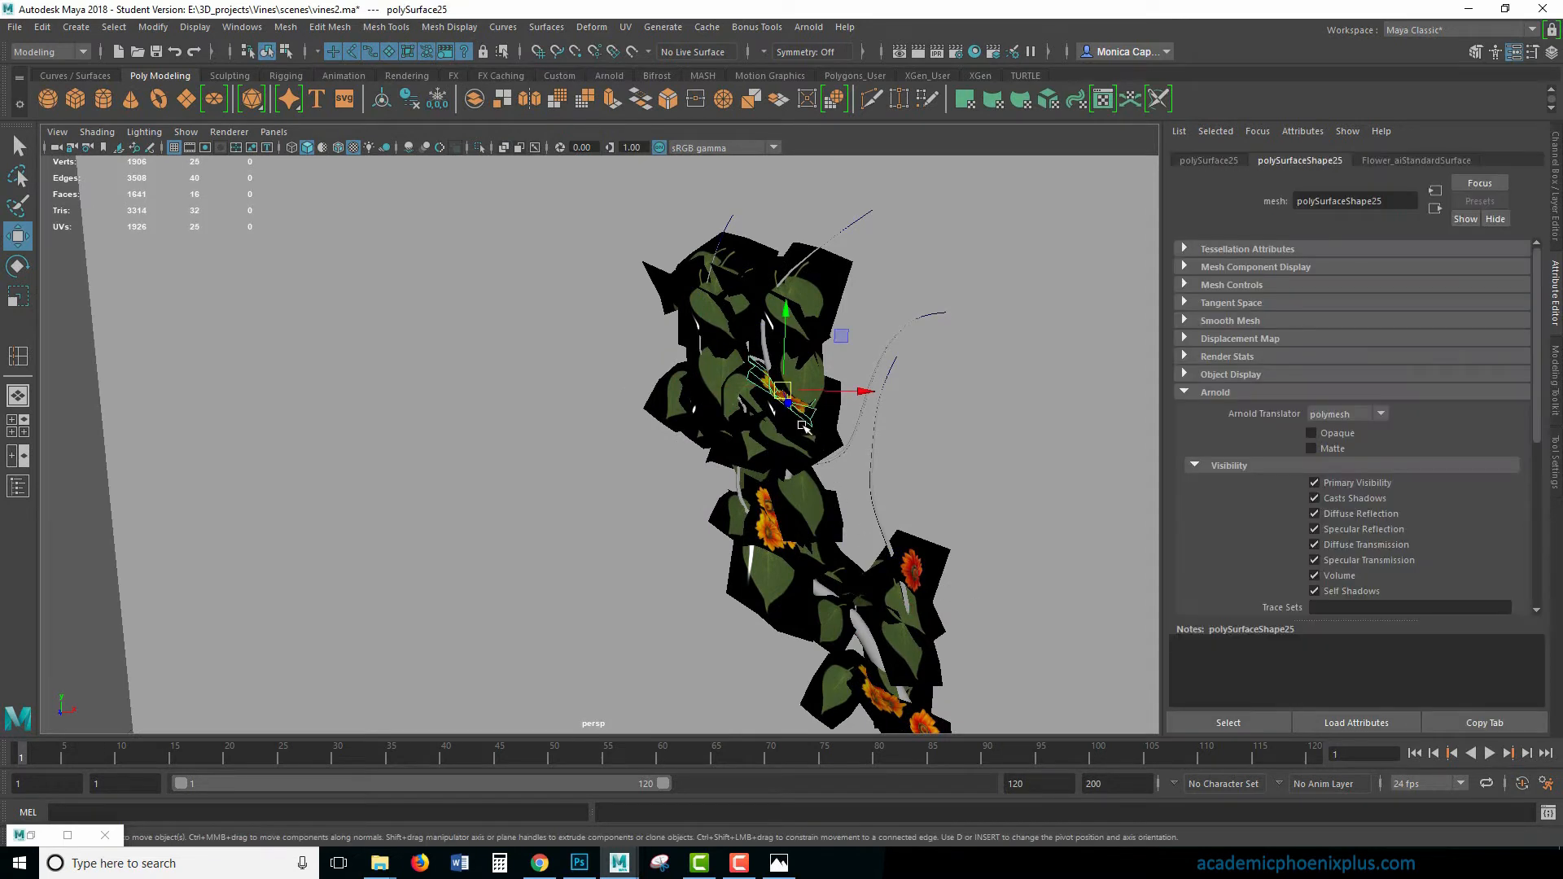
key(e)
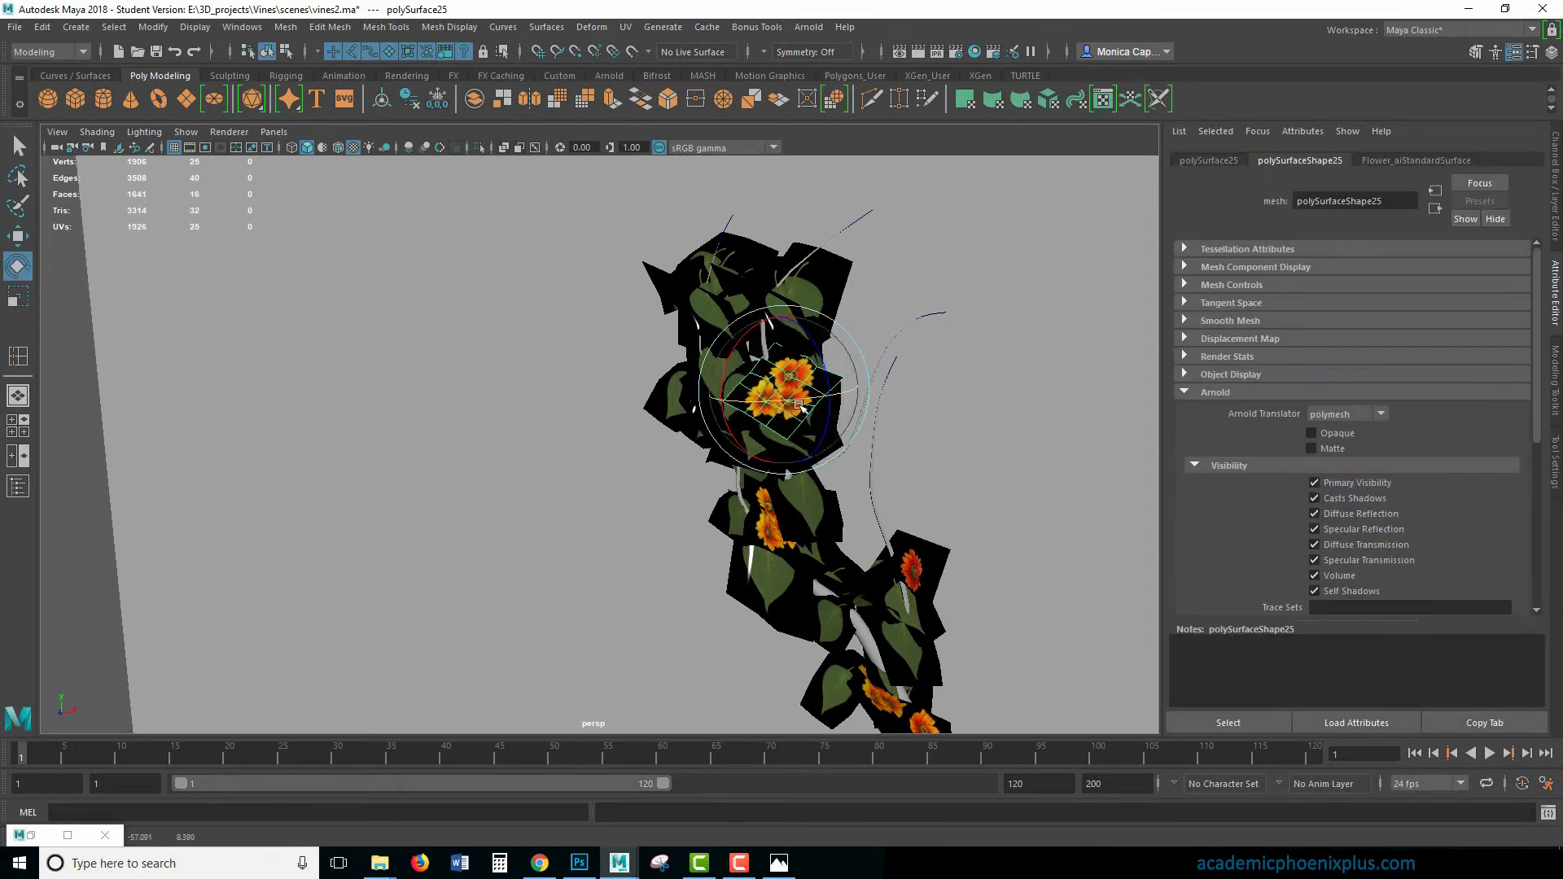
key(r)
mouse_move(784, 393)
mouse_down()
mouse_move(732, 384)
mouse_move(675, 403)
mouse_move(790, 434)
mouse_move(773, 399)
mouse_up()
key(e)
key(w)
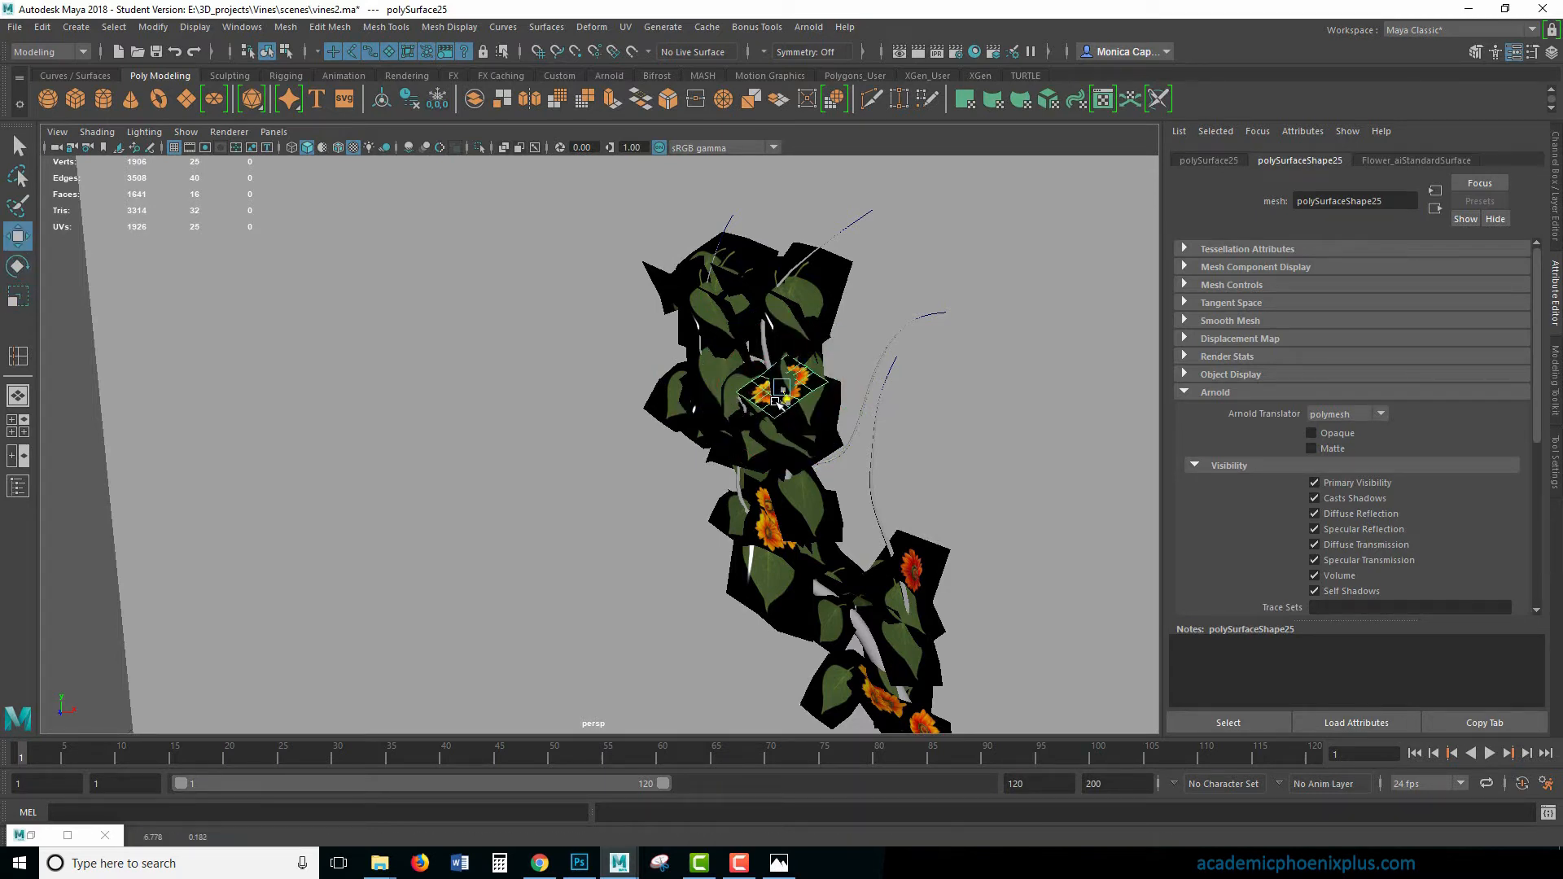
- Duplicate the red flower card on the lower side stem and move the copy up to the outer side of the upper cluster
click(912, 574)
key(ctrl+d)
drag(913, 574, 711, 346)
alt+middle_drag(869, 654, 882, 595)
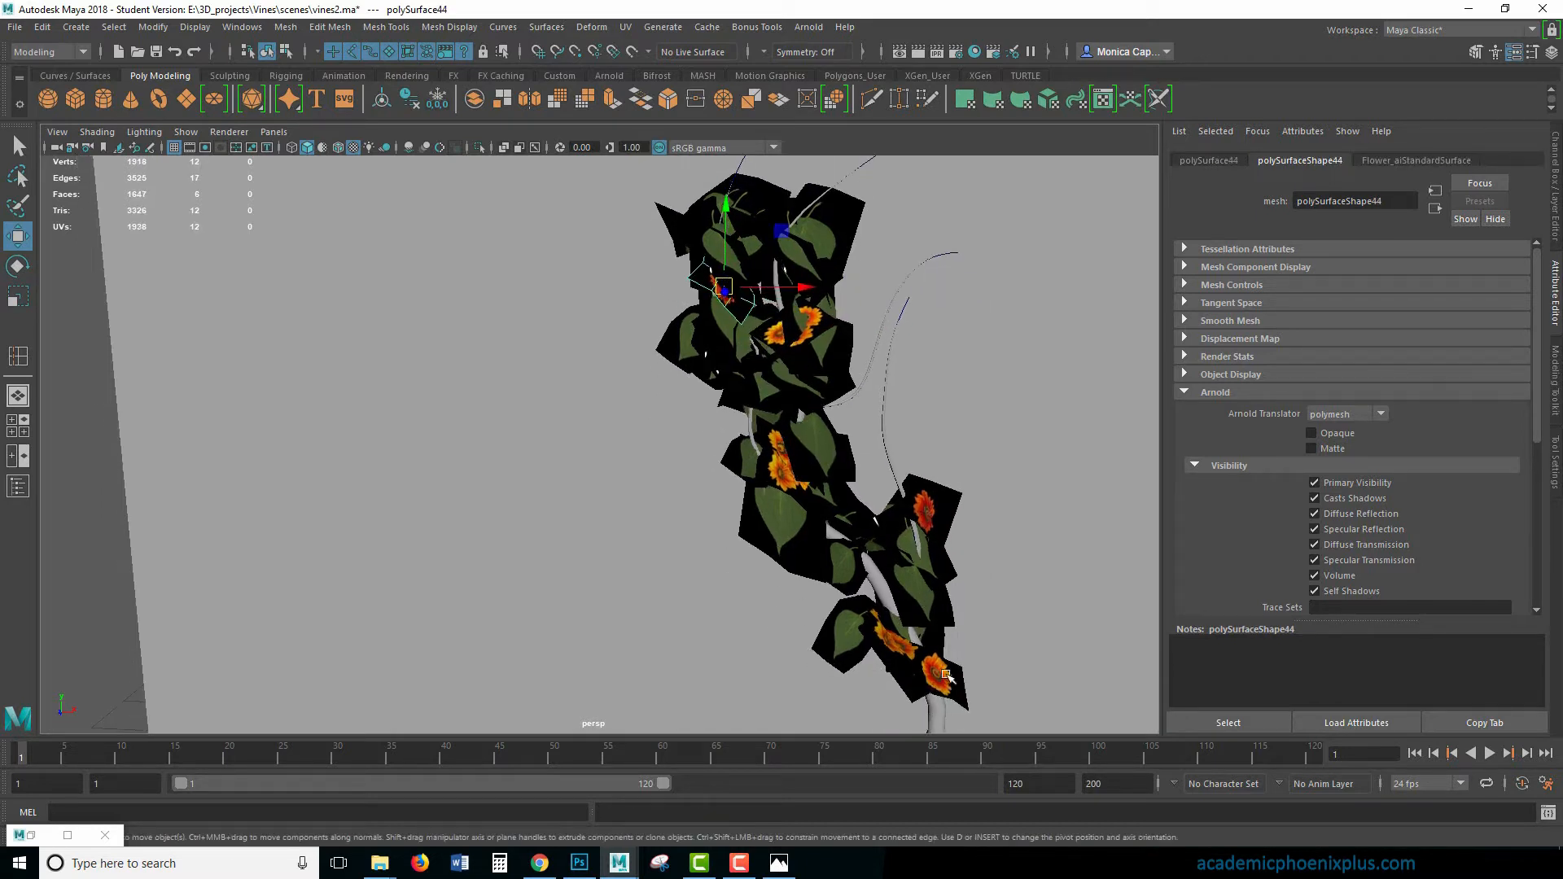
- Duplicate the lowest orange flower card near the vine's base and move the copy to the top of the upper cluster
click(943, 674)
key(ctrl+d)
drag(943, 673, 808, 246)
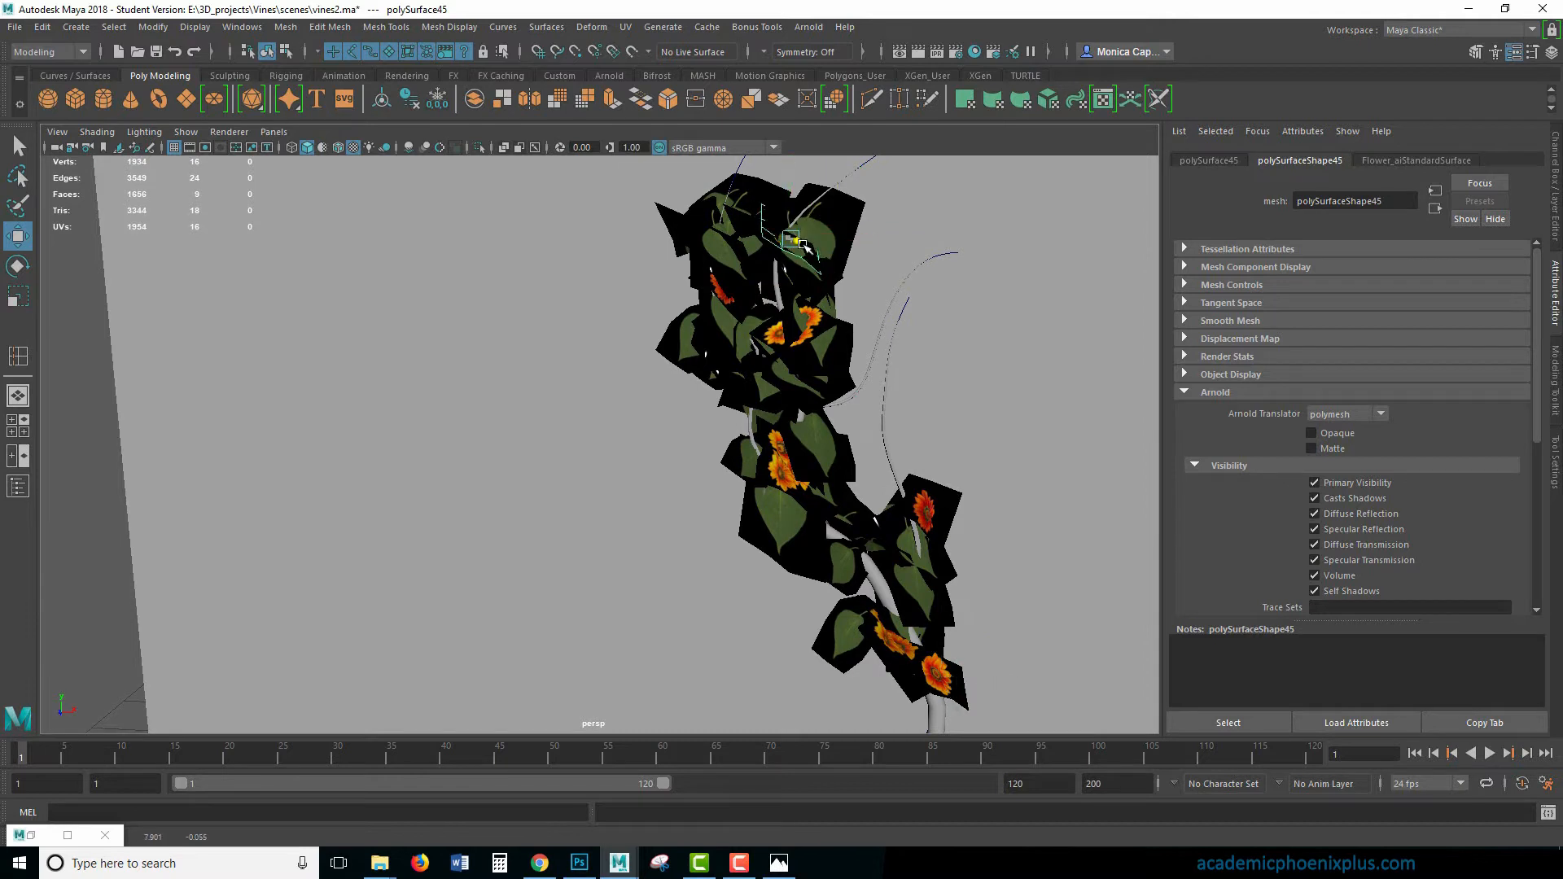
- Render the vine with Arnold from a more frontal angle and move the render window clear of the material attributes
alt+drag(911, 303, 872, 397)
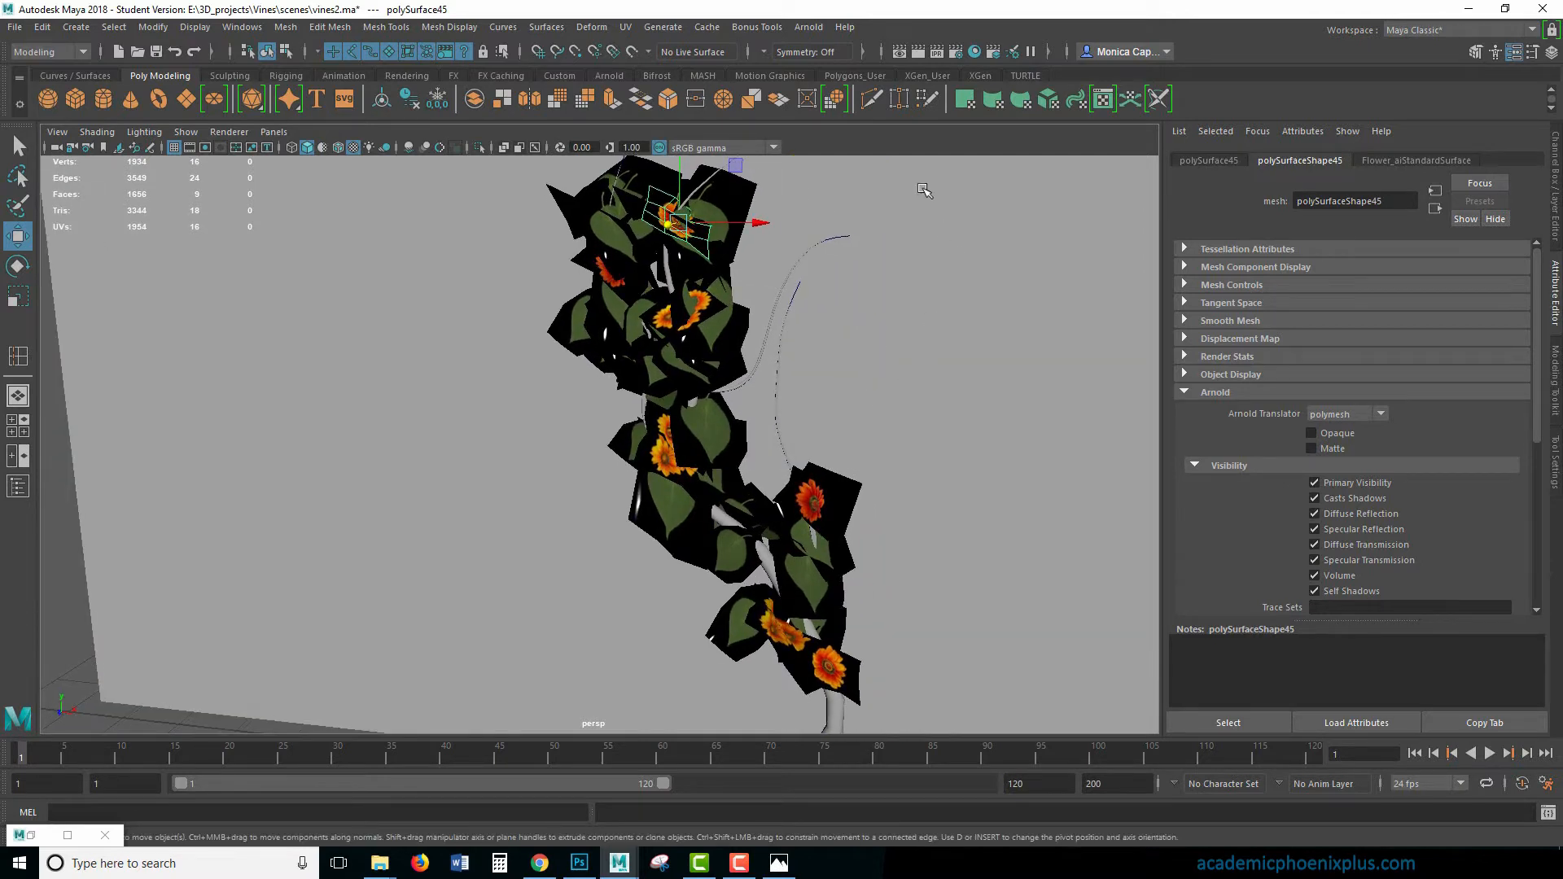
click(918, 51)
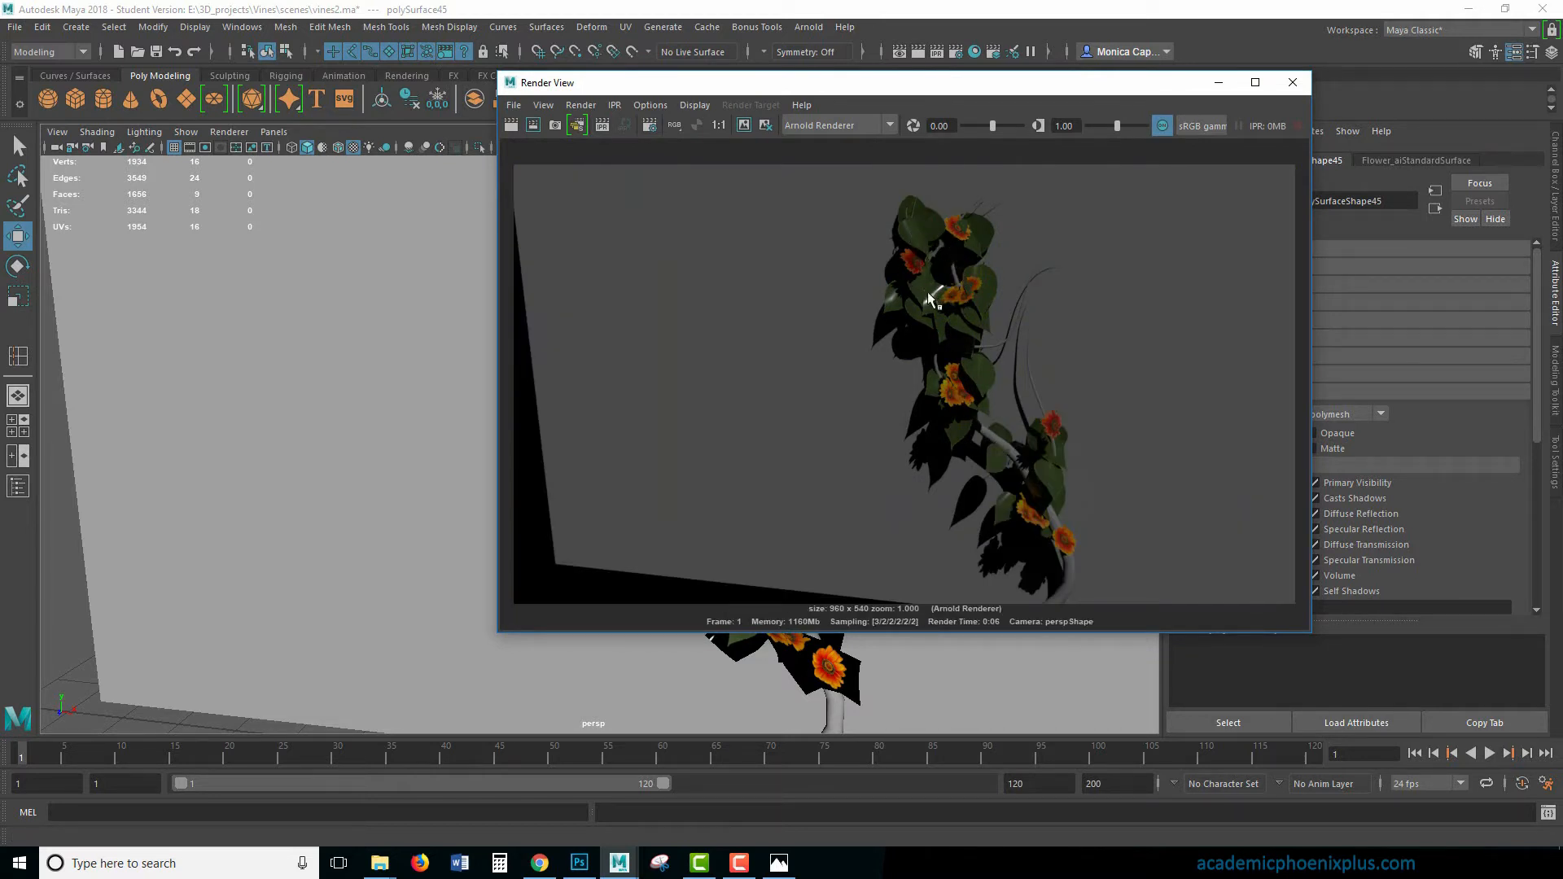
drag(1018, 90, 543, 109)
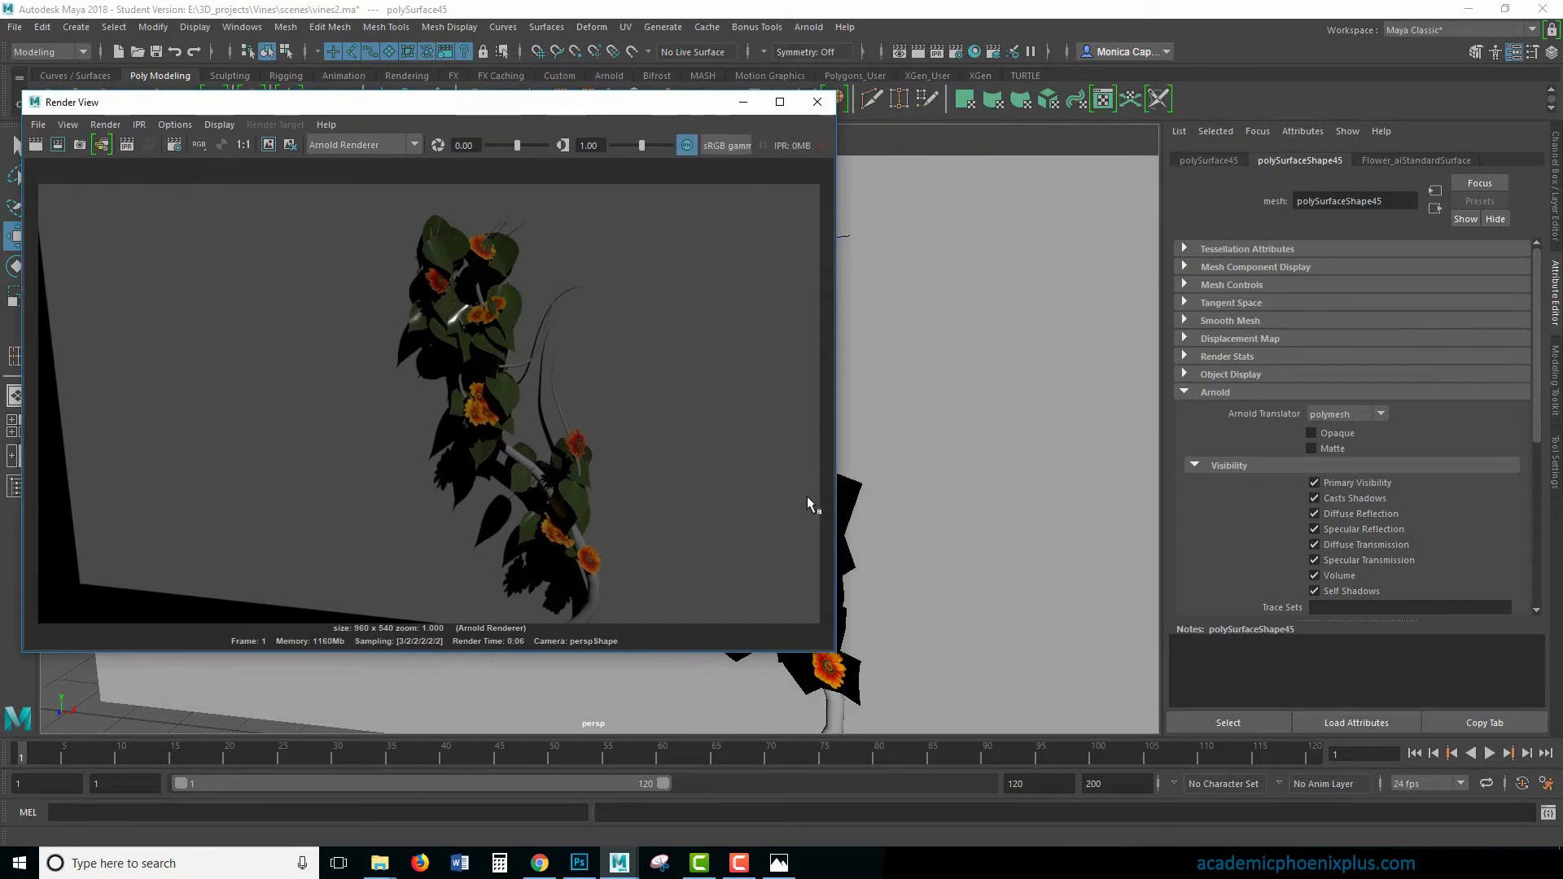
- Set the leaf material's specular weight to 0.343 and specular roughness to 0.717, and re-render the vine
click(862, 544)
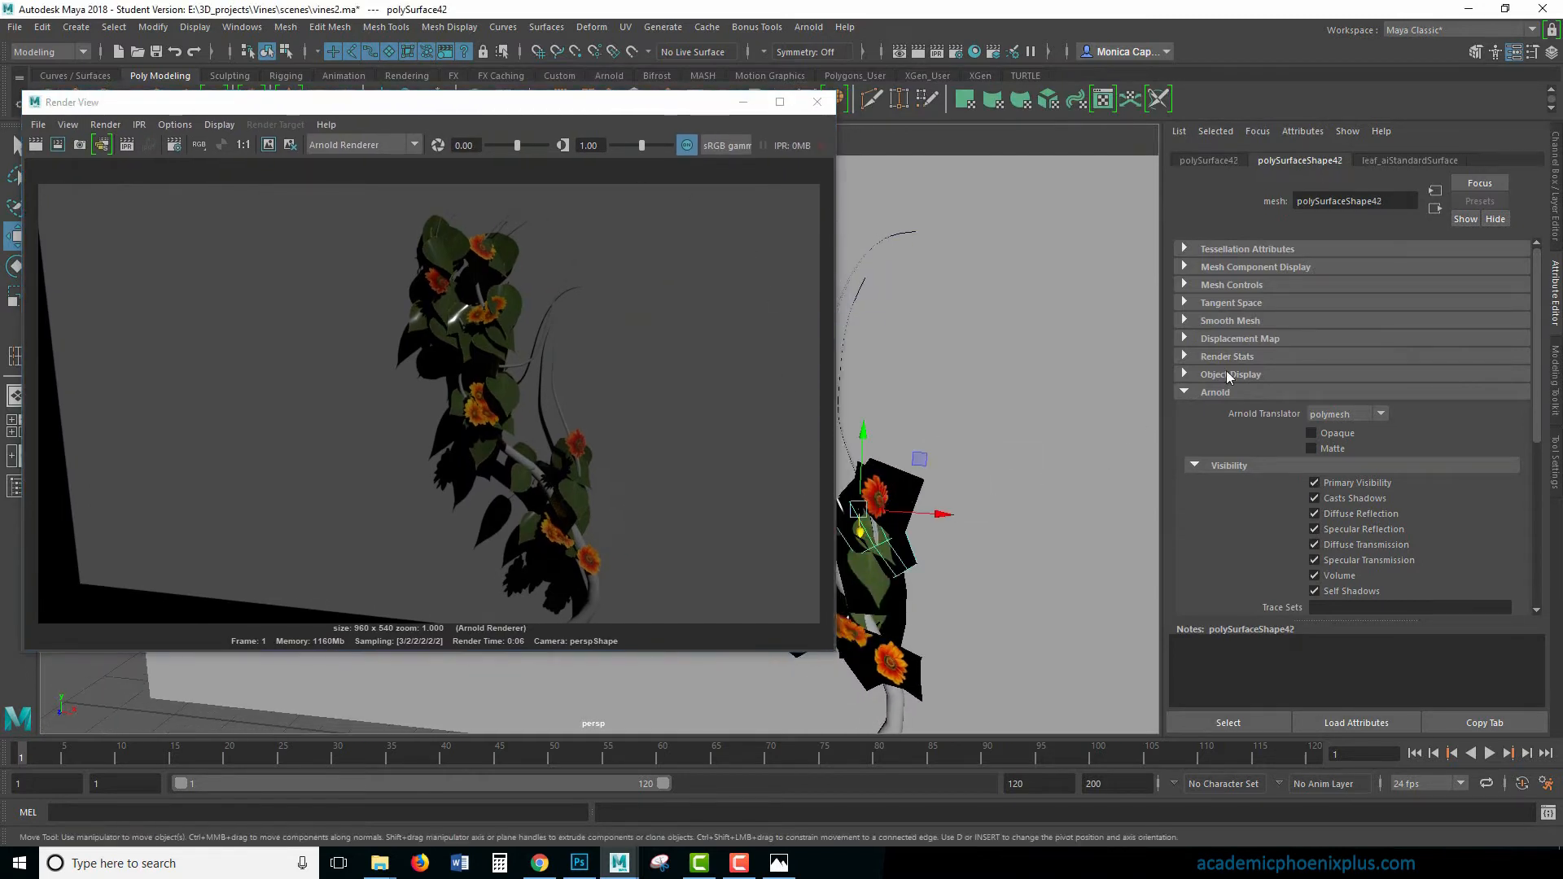
click(1396, 161)
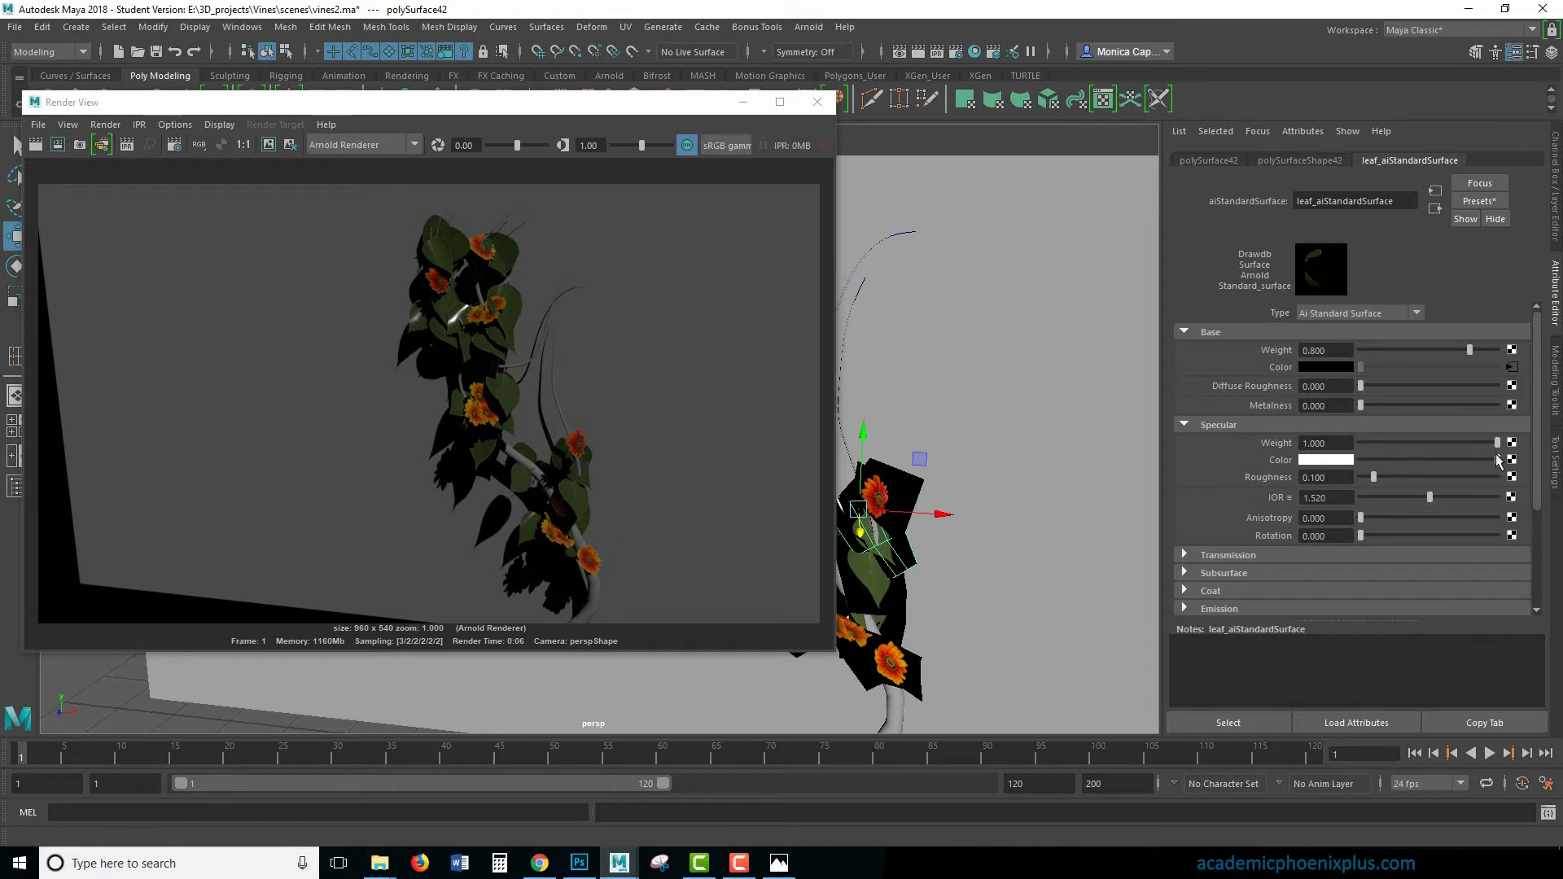
drag(1498, 461, 1476, 462)
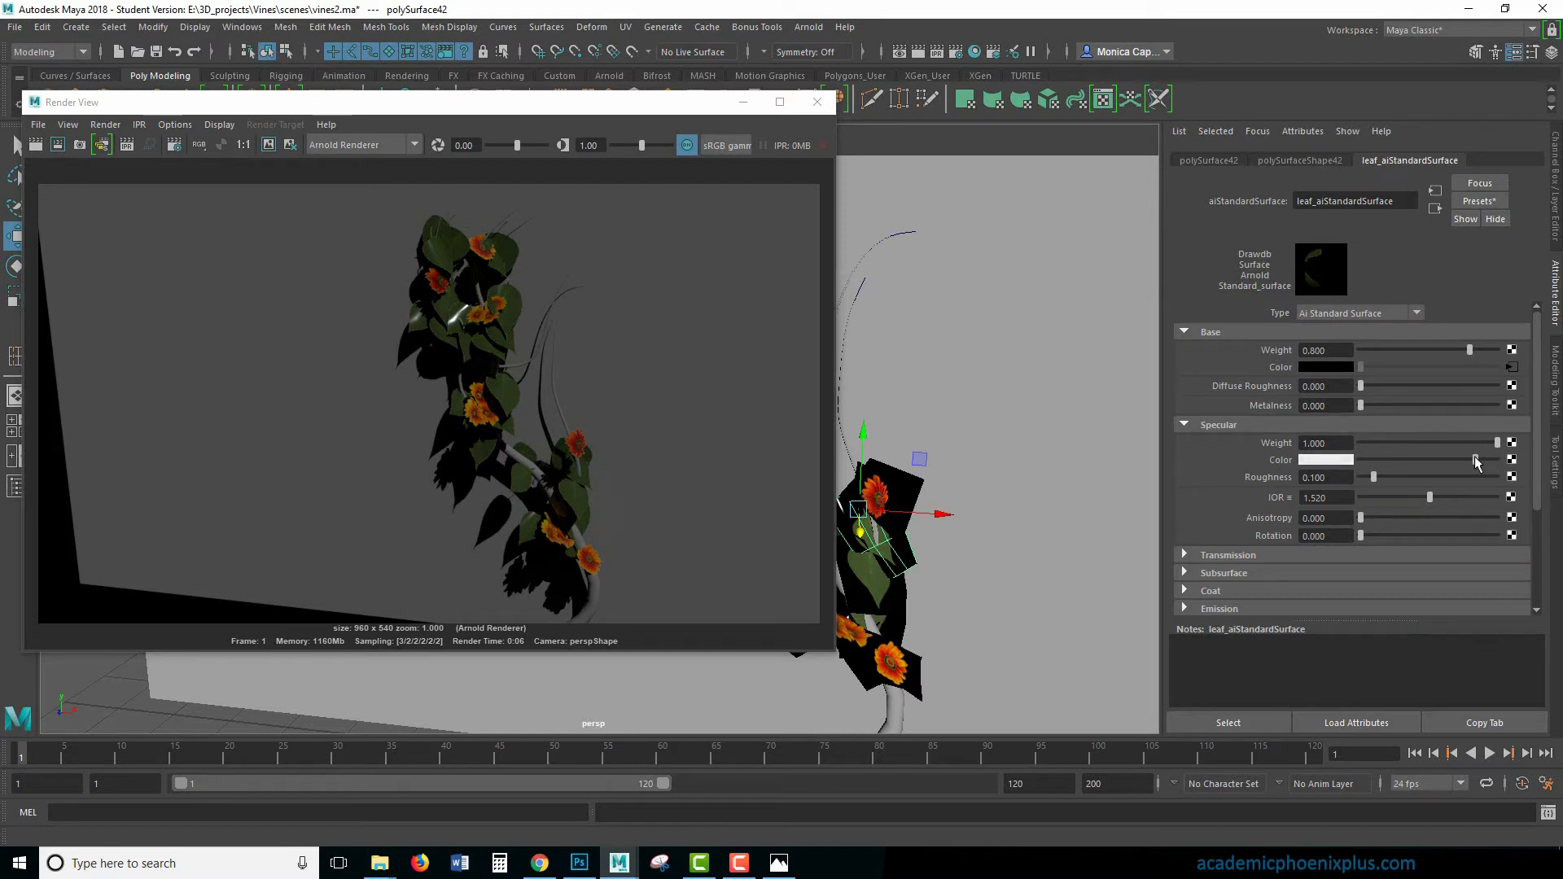
click(1431, 441)
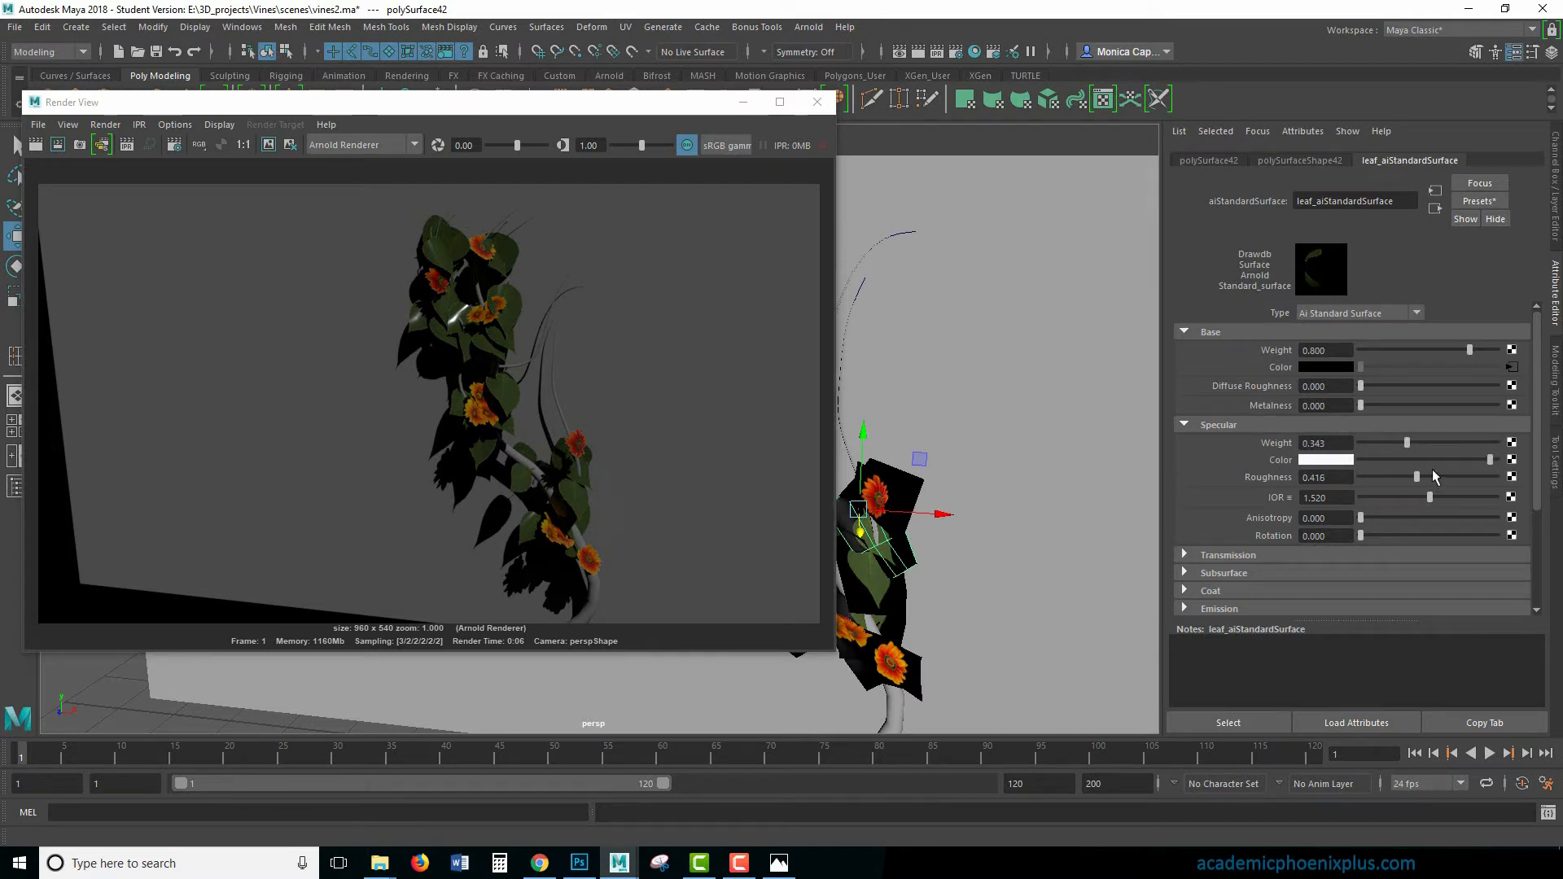
click(1457, 477)
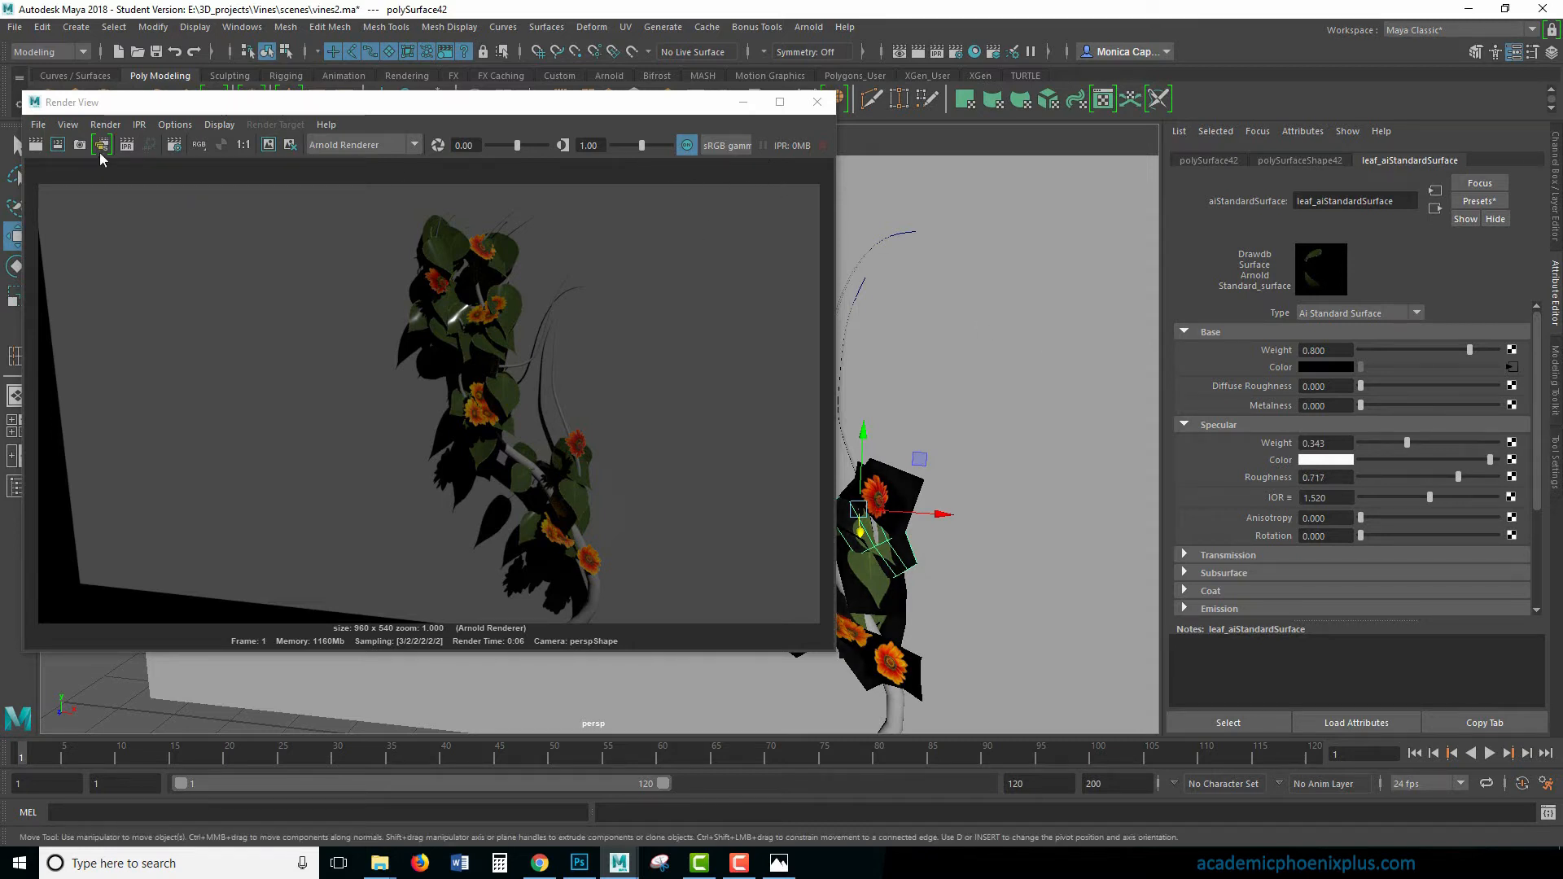
click(35, 144)
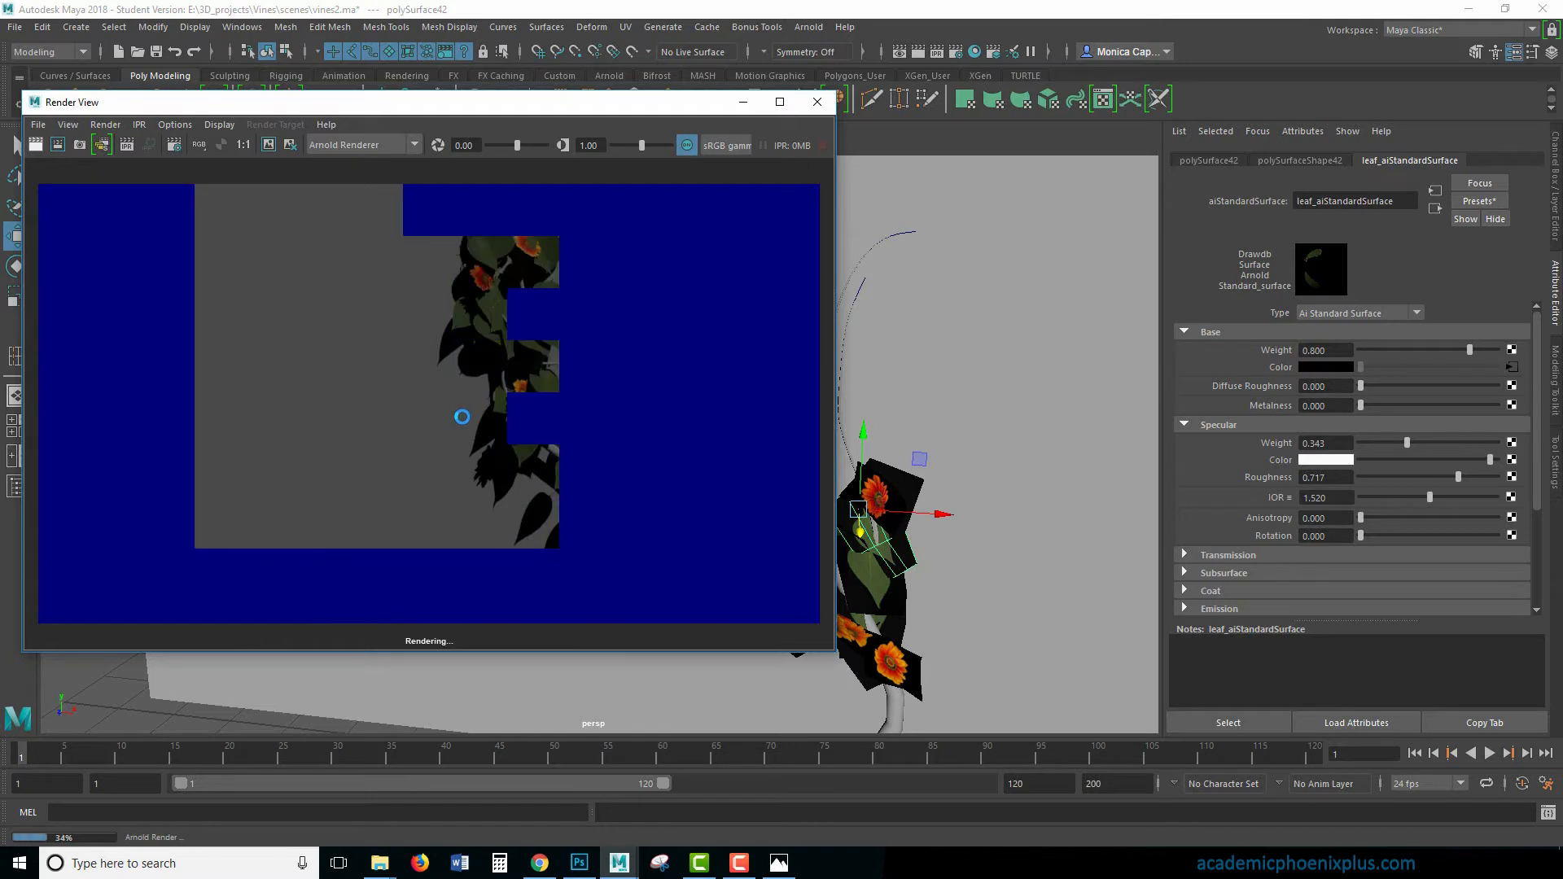
- Change the leaf material's specular color to a muted pale green
click(1330, 461)
drag(1288, 503, 1280, 507)
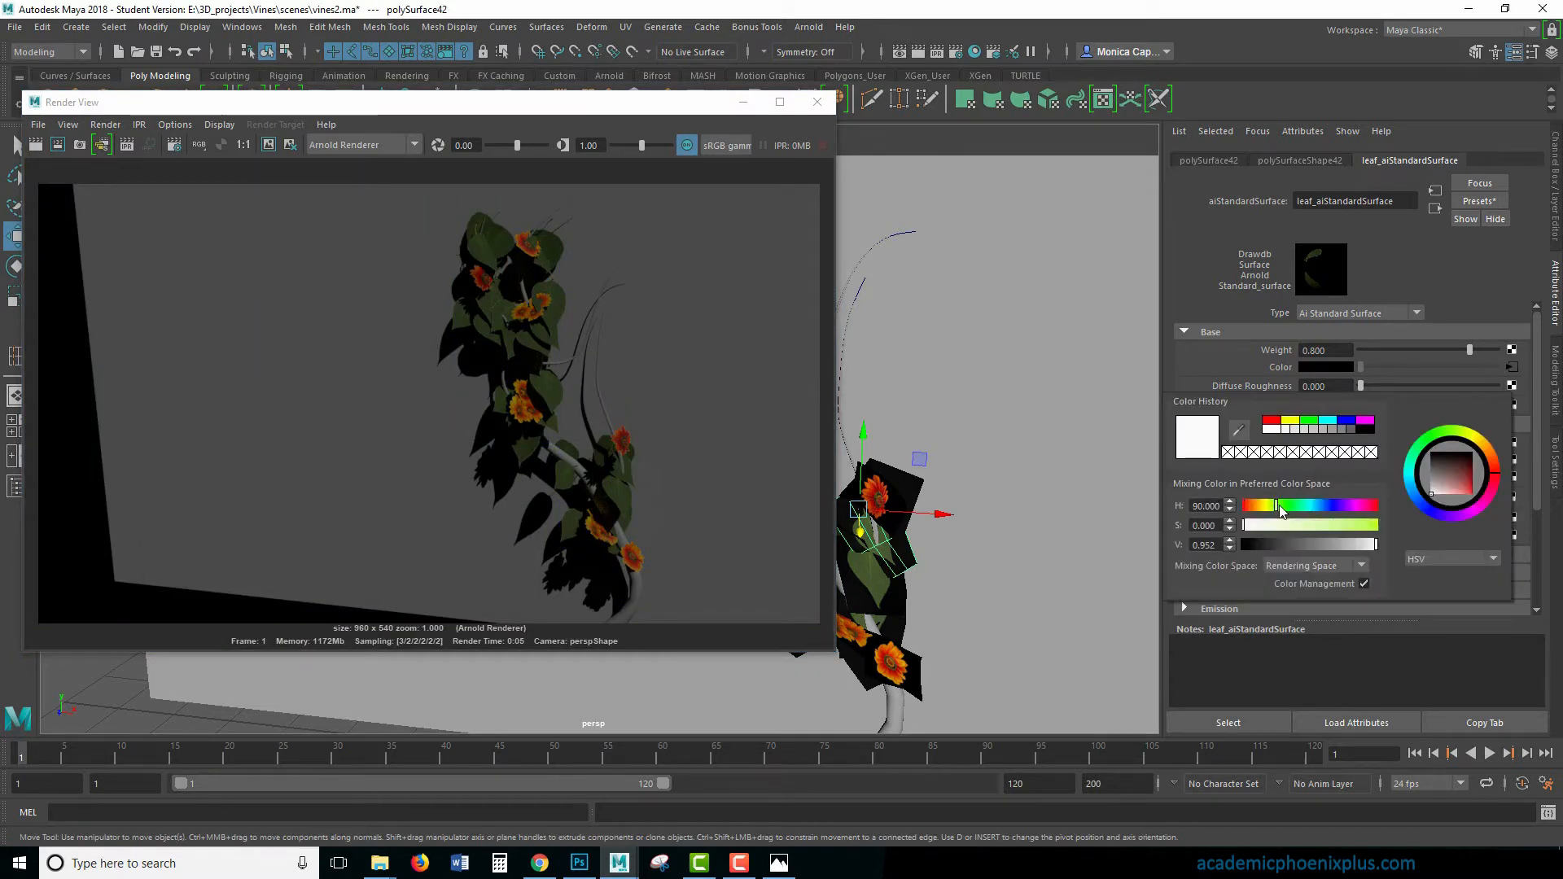
click(1448, 442)
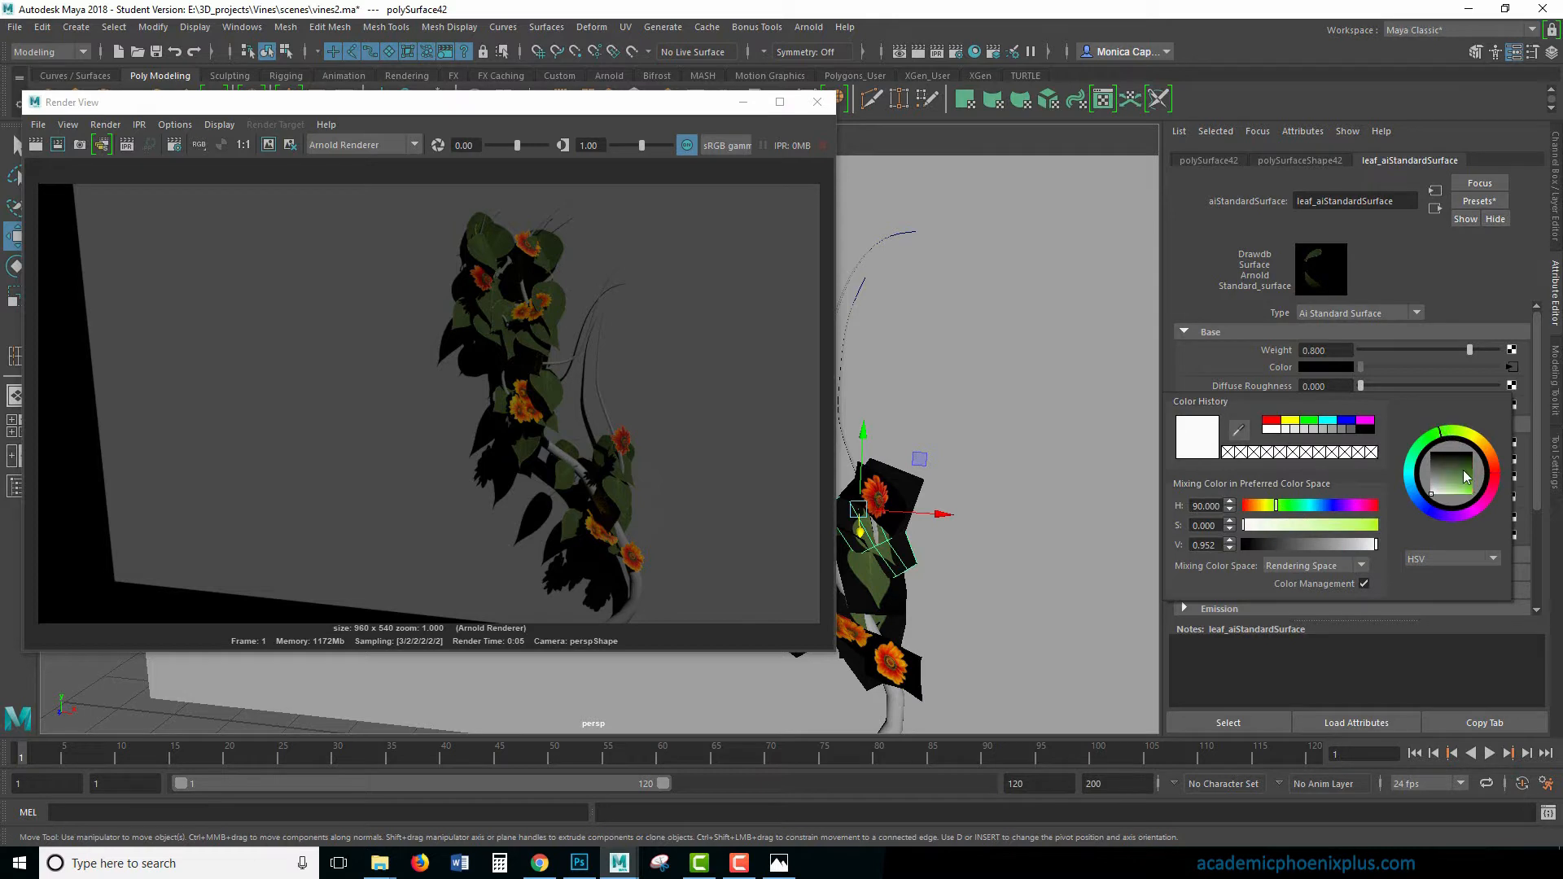
drag(1463, 477, 1461, 489)
click(1306, 546)
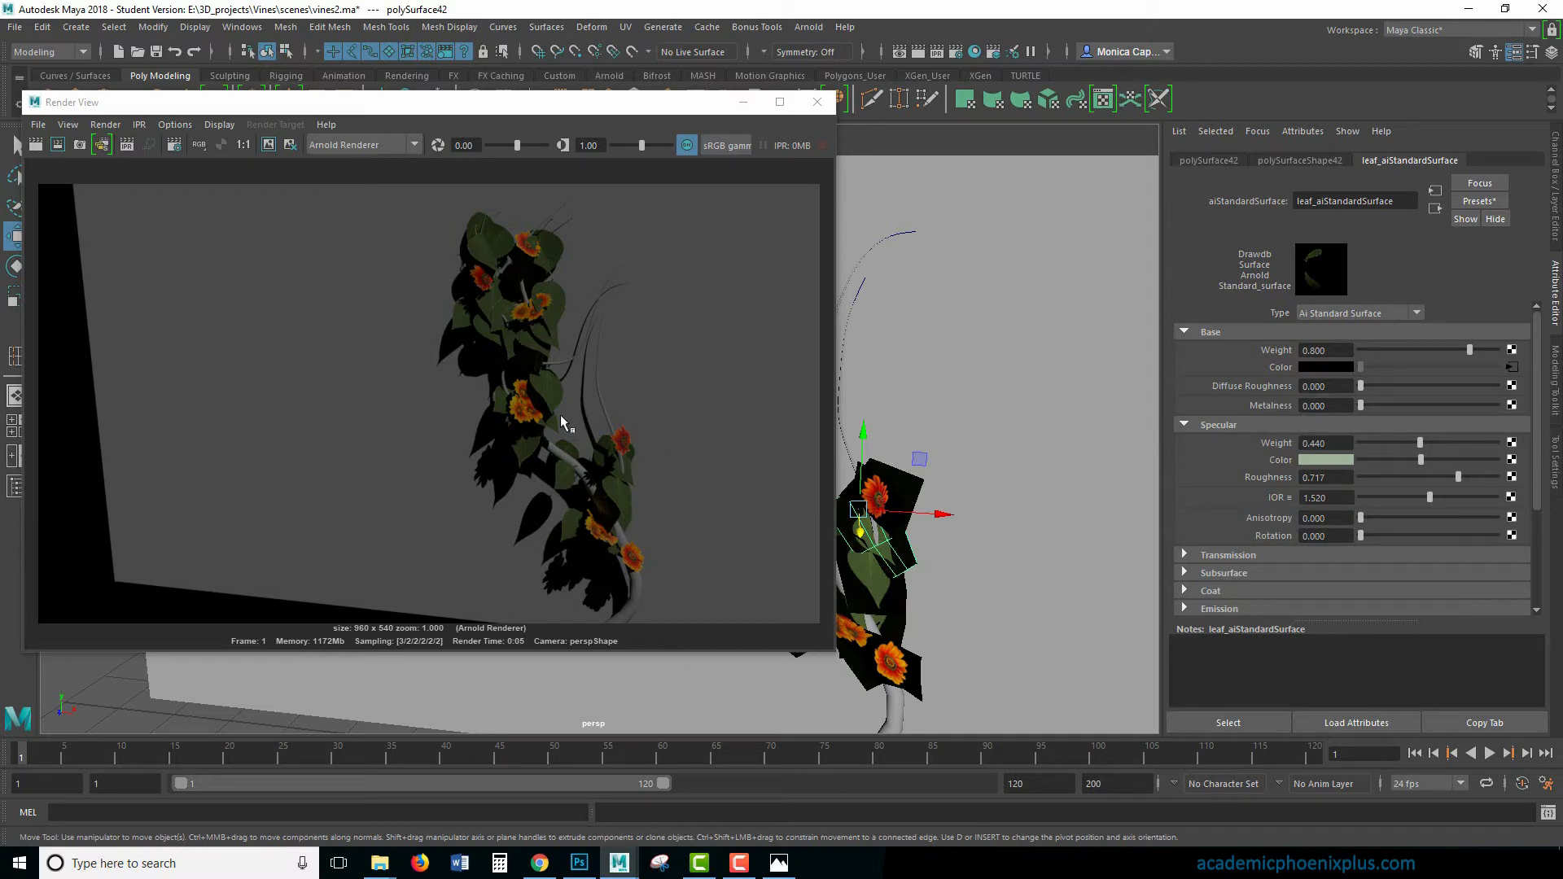
- Minimize the render window and assign a new Arnold aiStandardSurface material to the vine stem mesh
click(743, 102)
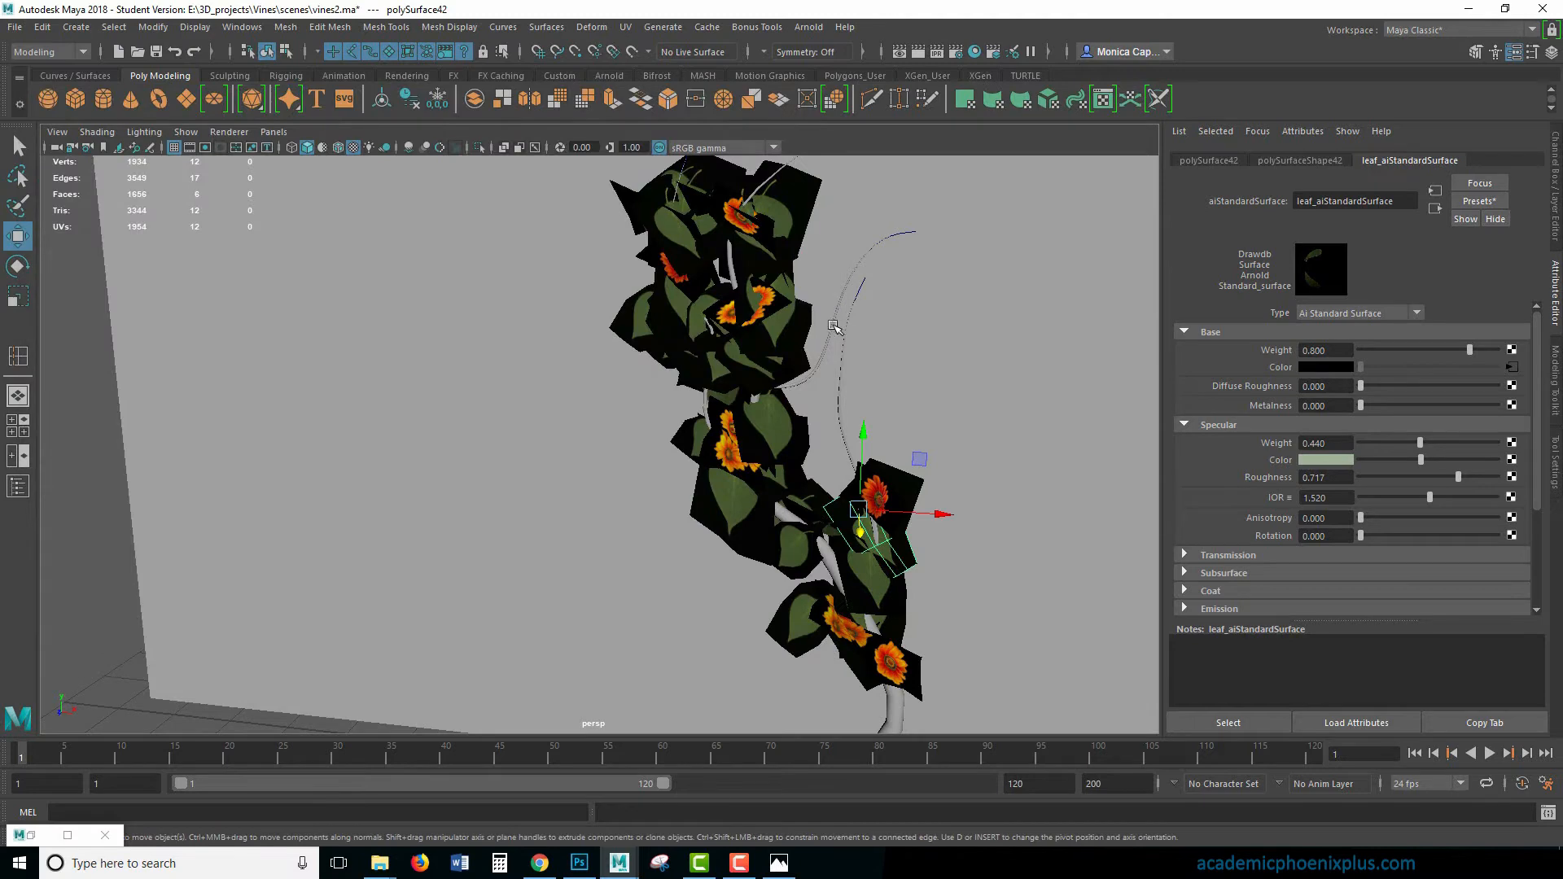
click(728, 276)
right_click(839, 395)
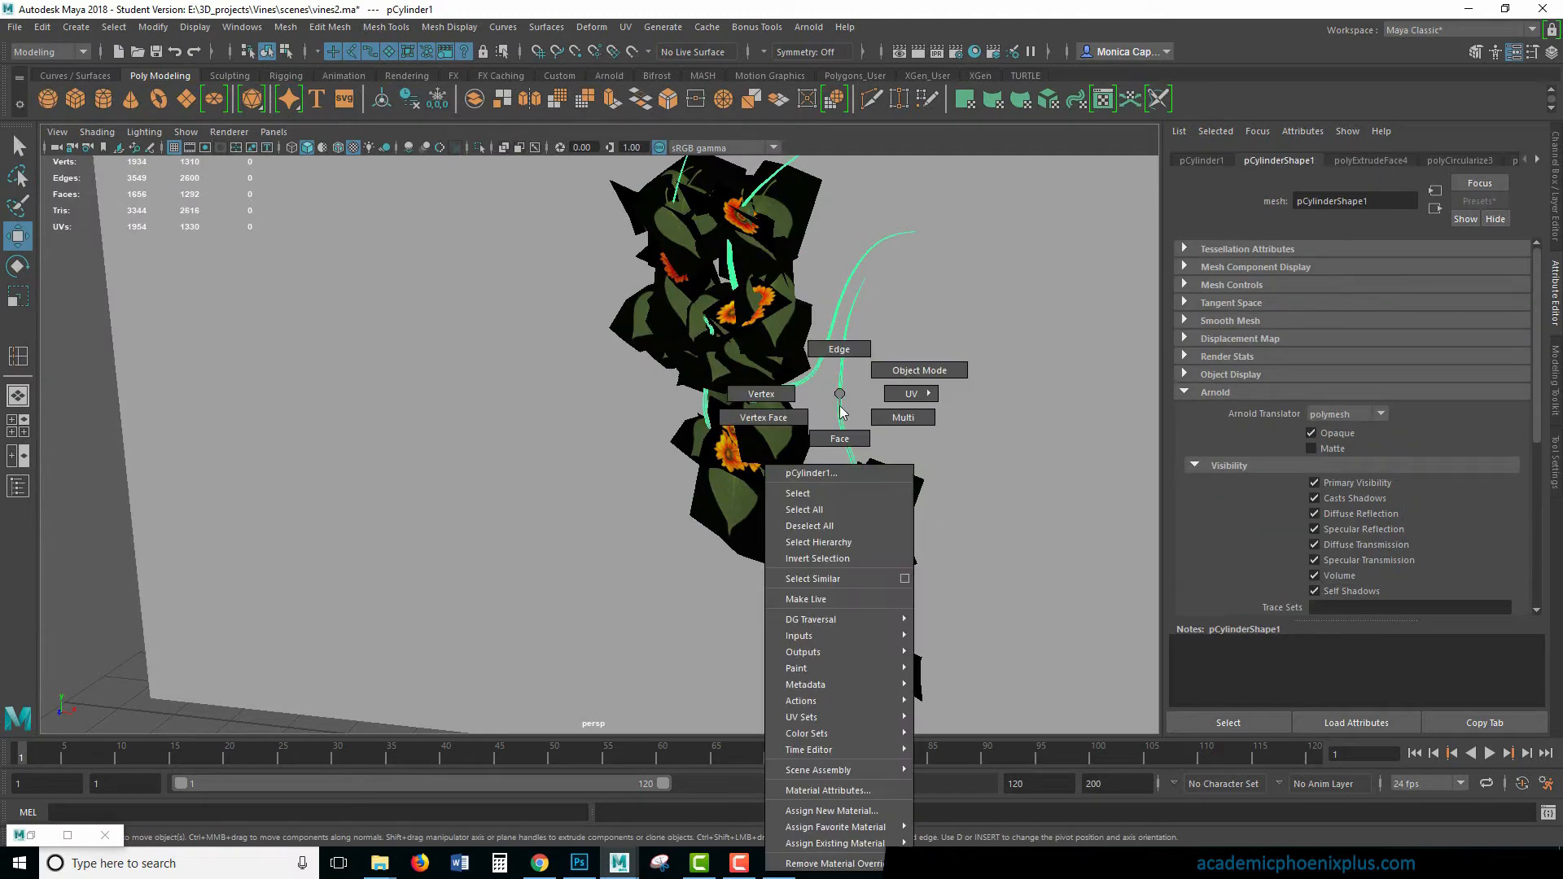
click(830, 810)
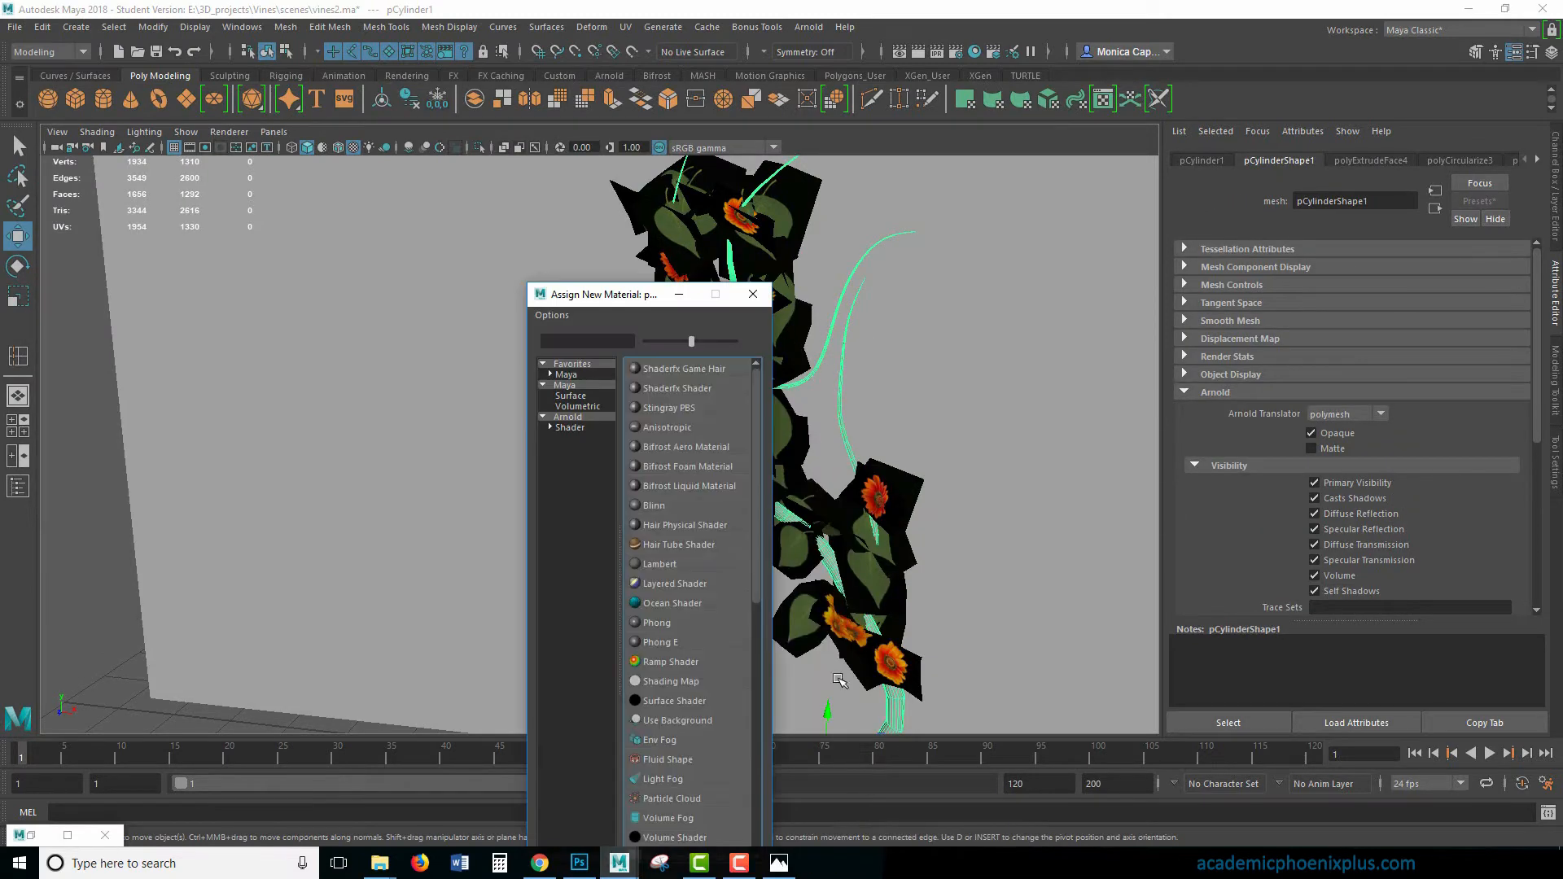
click(568, 417)
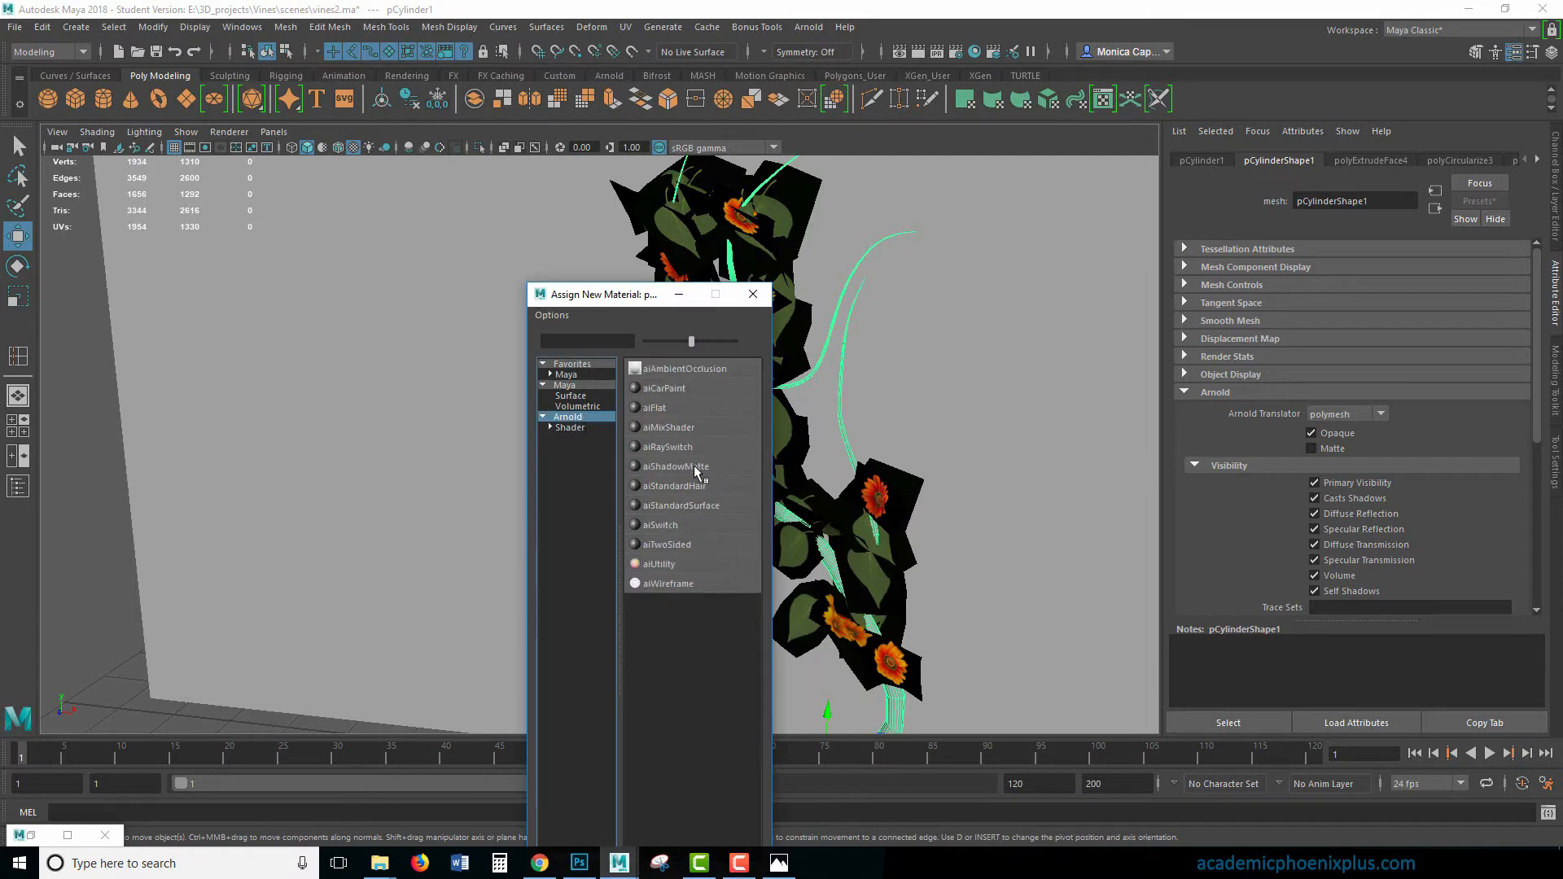
click(704, 508)
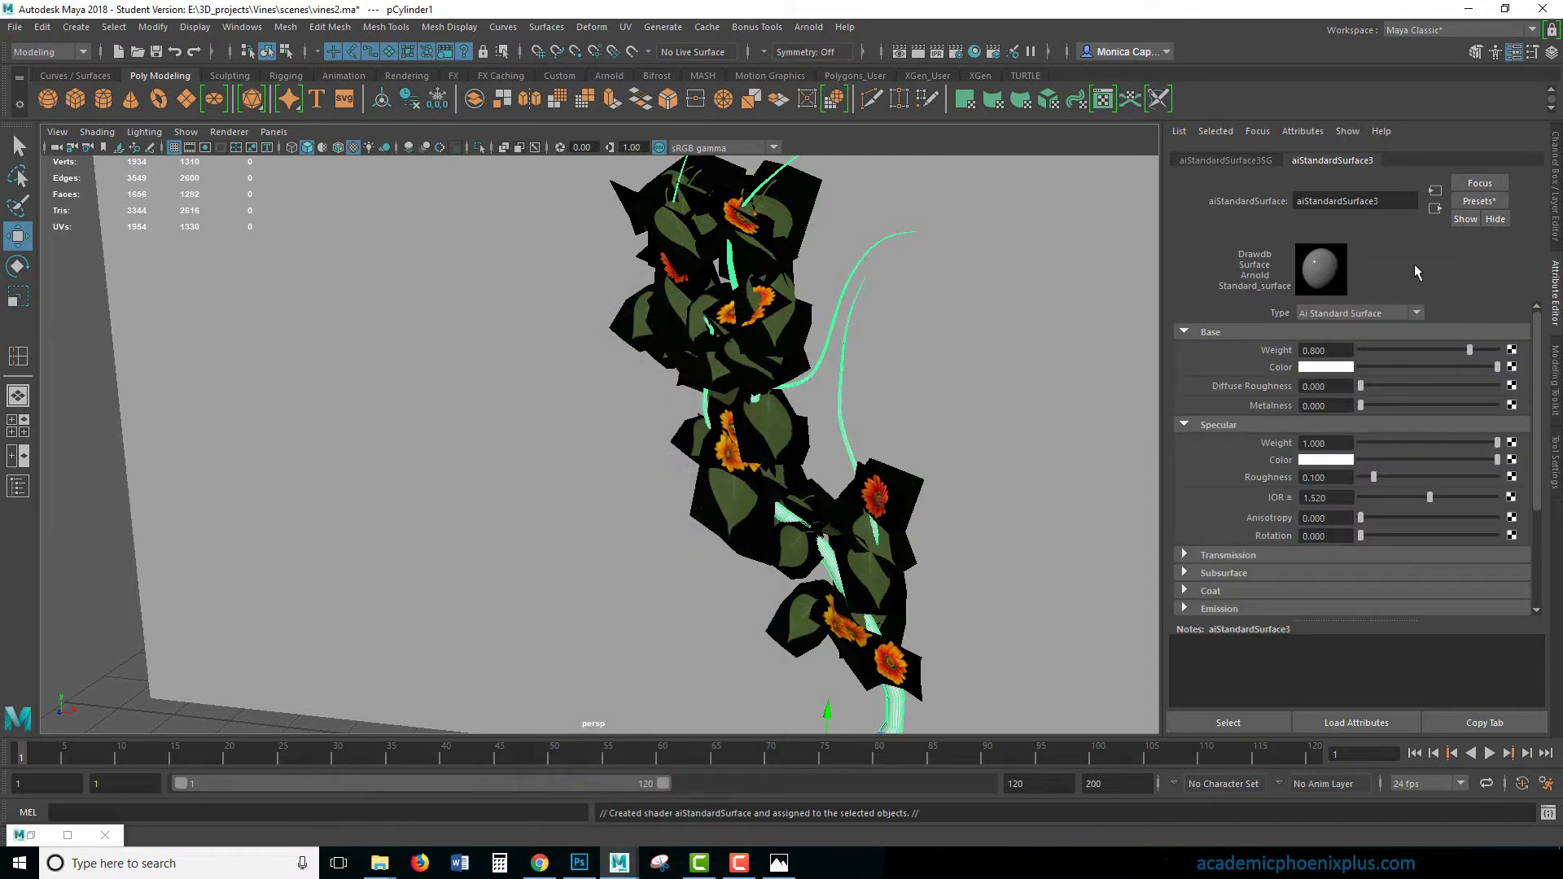
- Set the stem material's specular weight to 0.247 and roughness to 0.416, with a specular color sampled from a green leaf
drag(1450, 461, 1519, 459)
click(1313, 460)
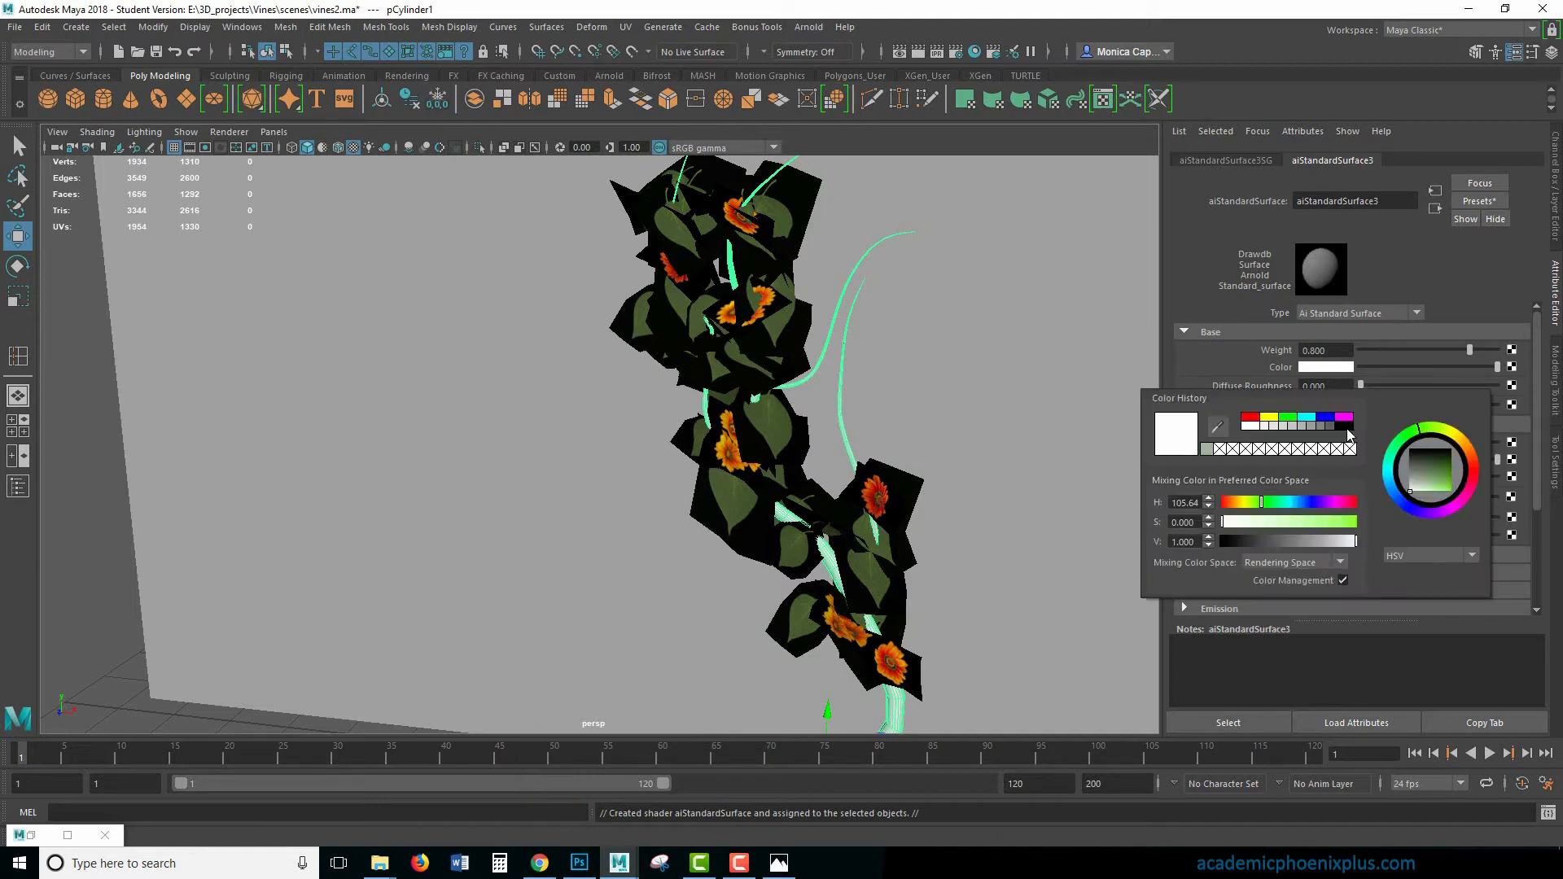
click(1208, 448)
click(1216, 430)
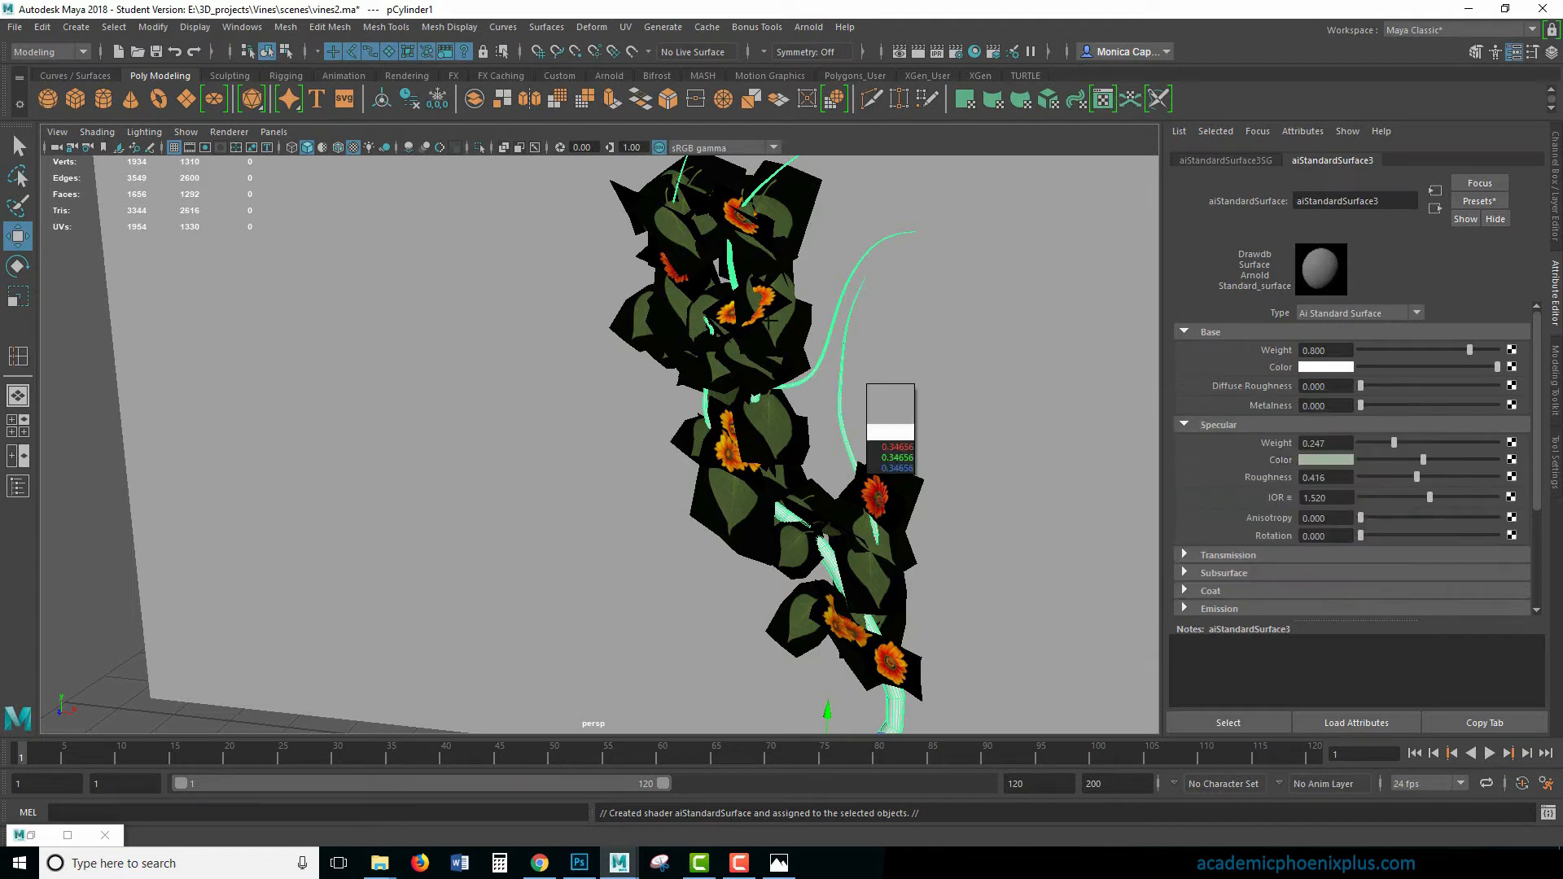
click(778, 222)
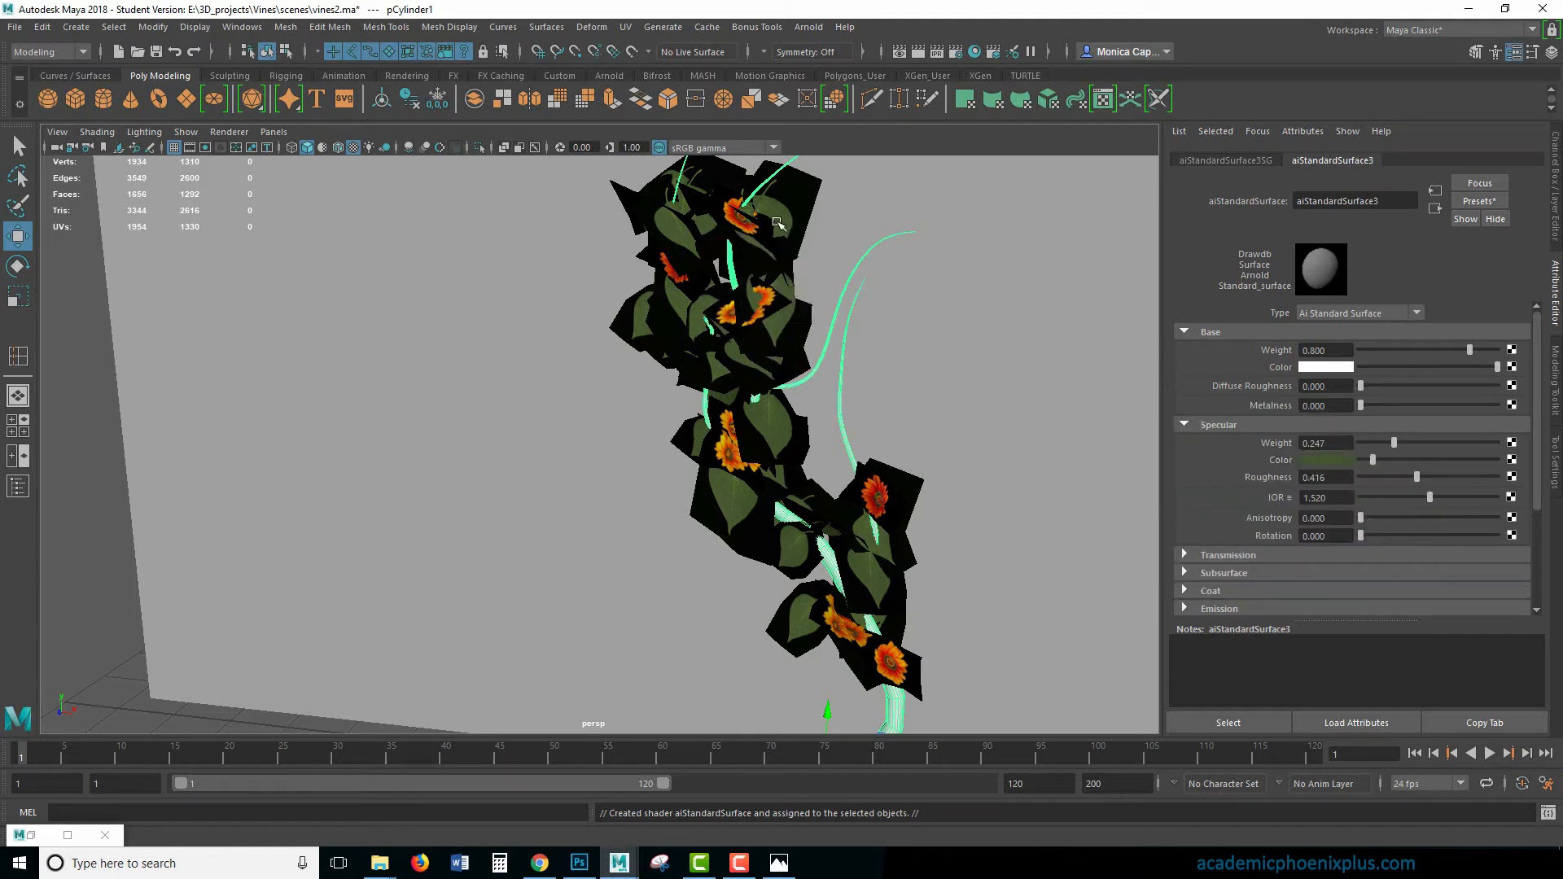
- Sample the same leaf green as the stem material's base color and render the current frame
click(1326, 368)
click(1217, 340)
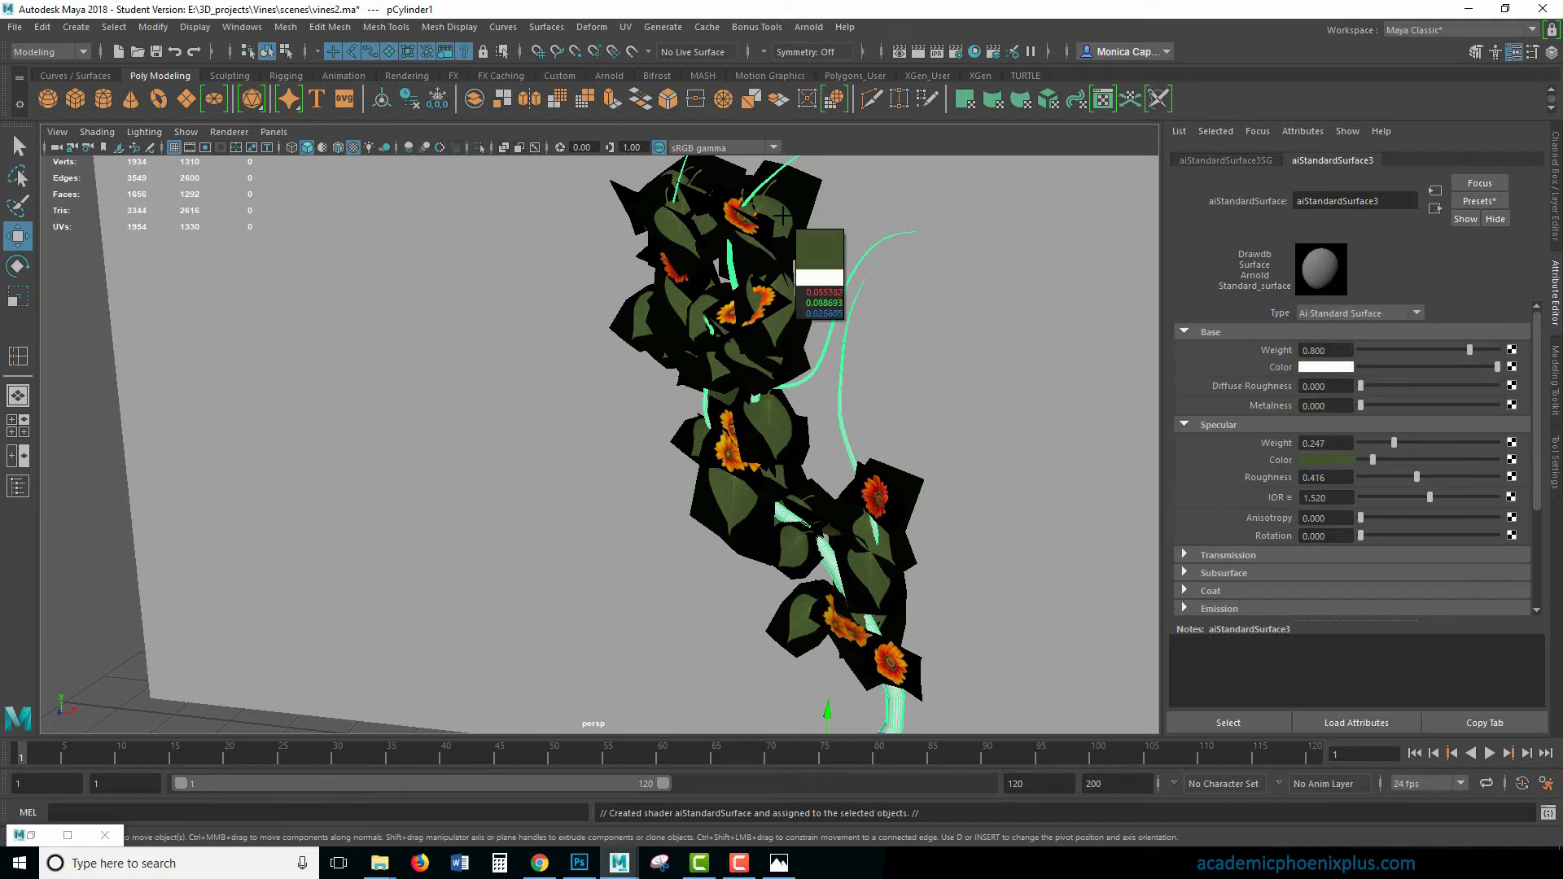
click(779, 220)
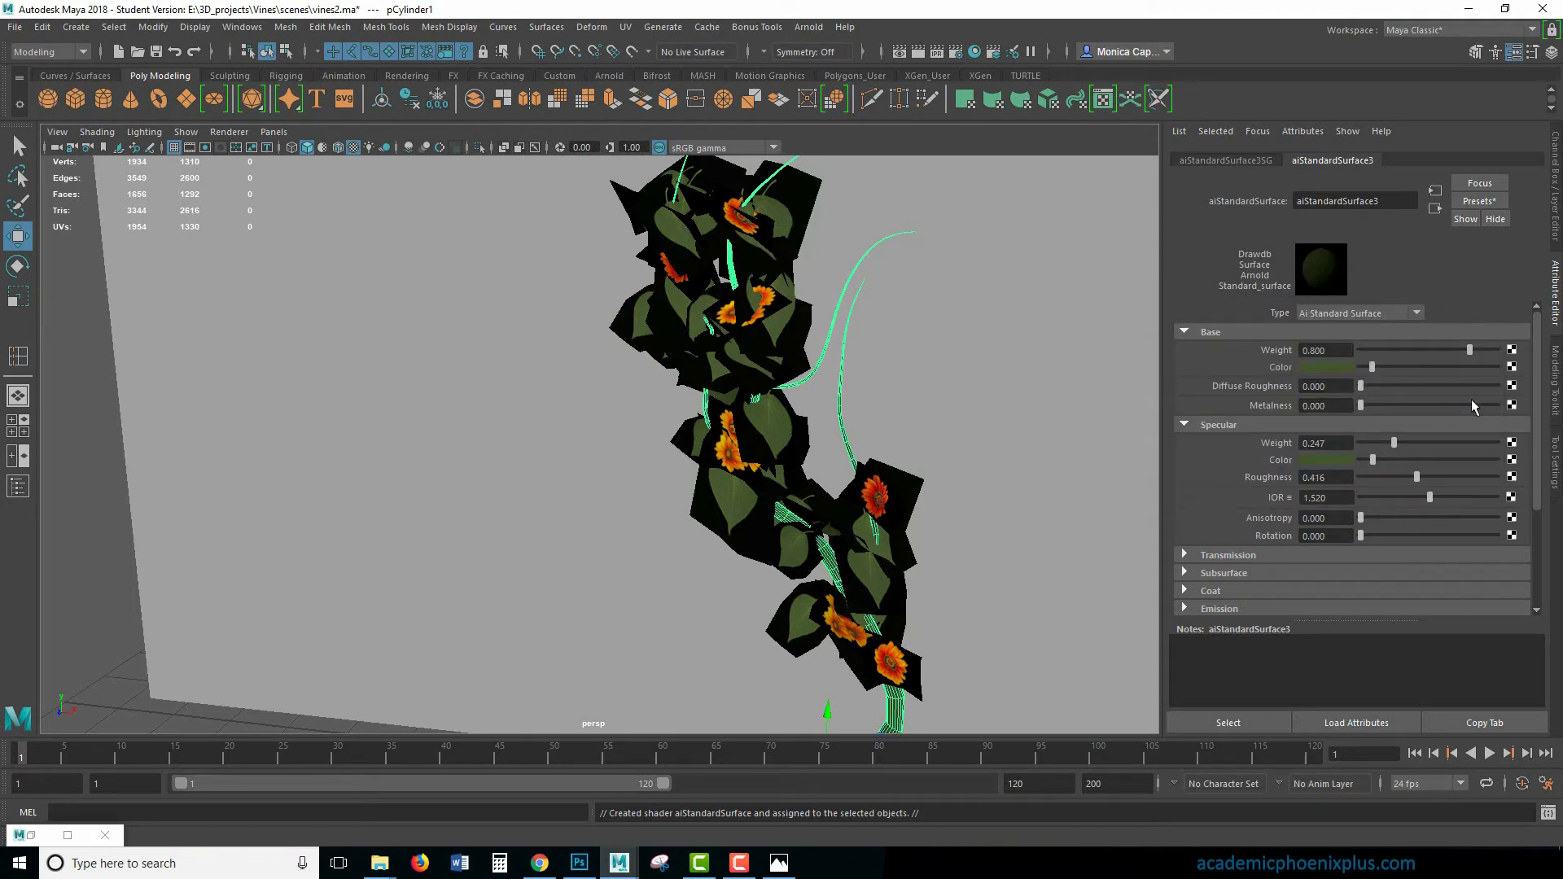
click(919, 53)
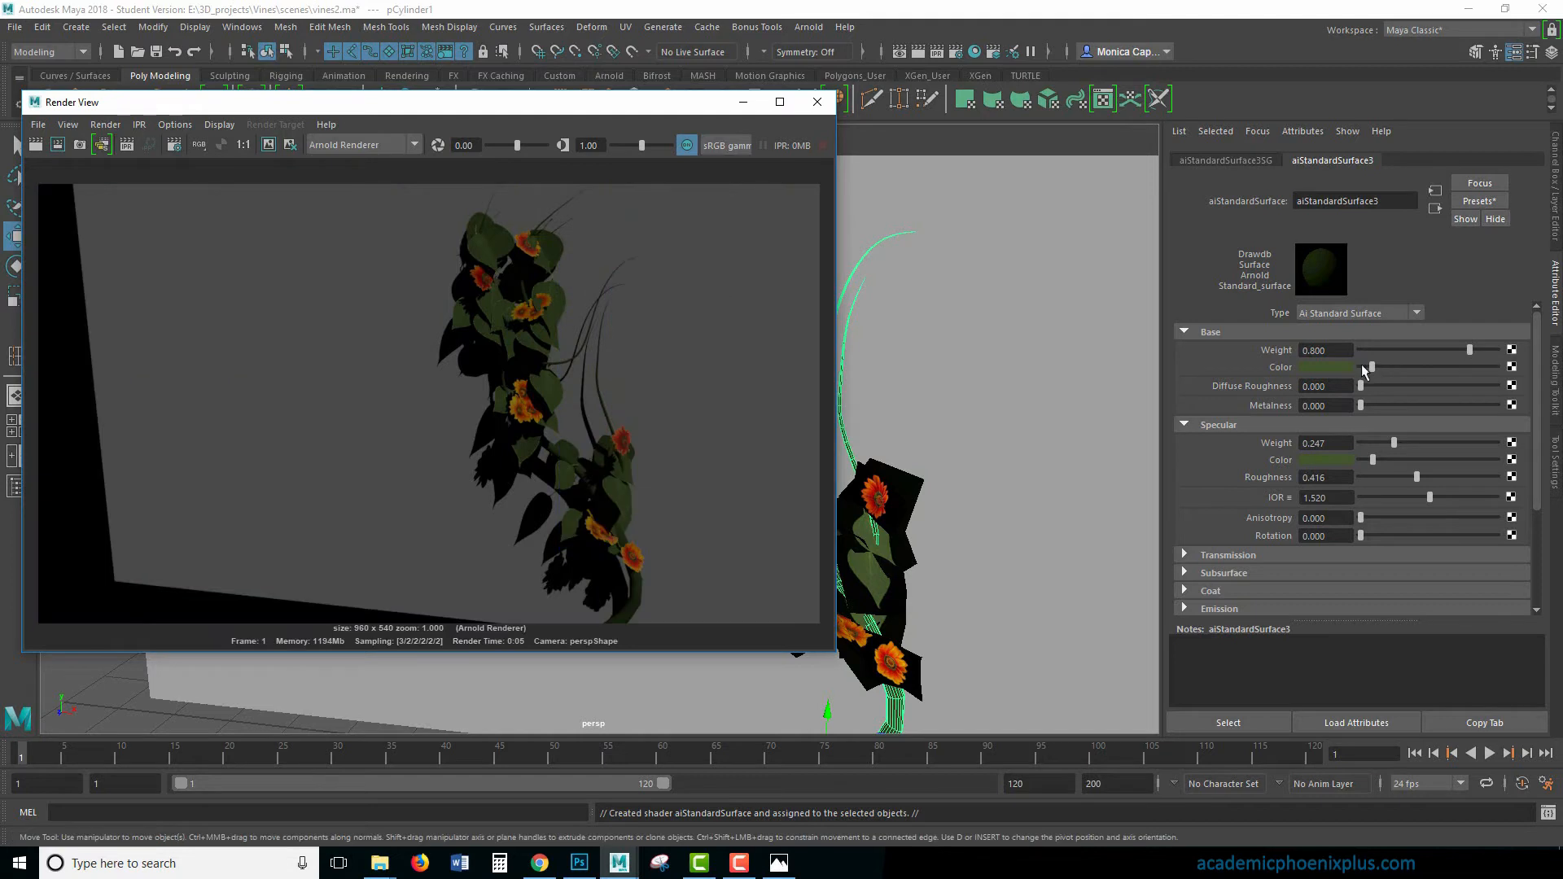
- Darken the stem material's base color to saturation 0.551 and value 0.032, and re-render the vine
click(1343, 368)
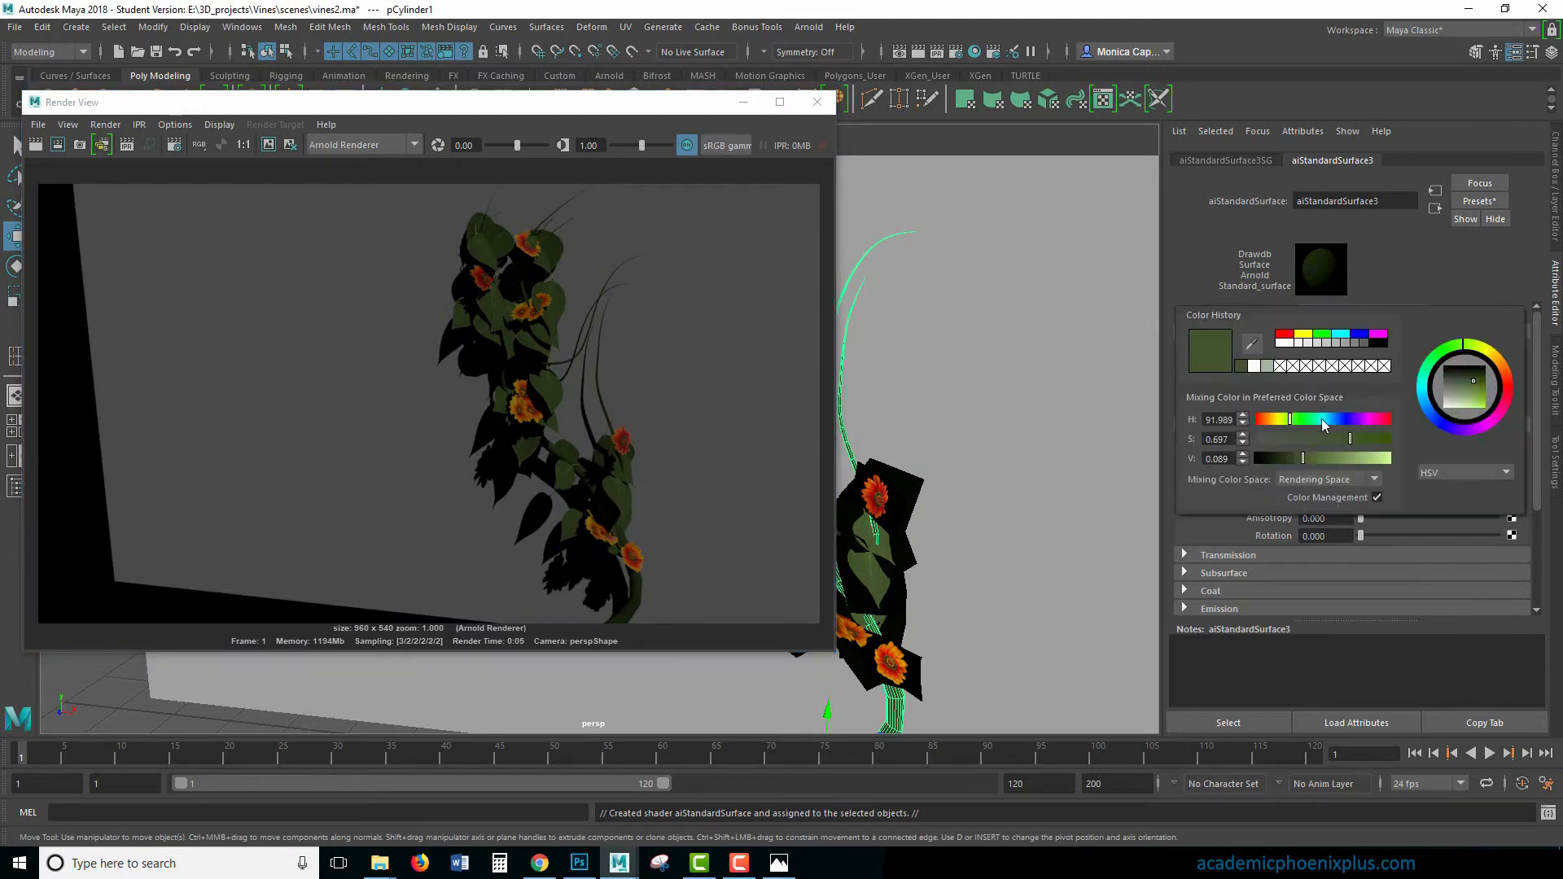
click(1296, 457)
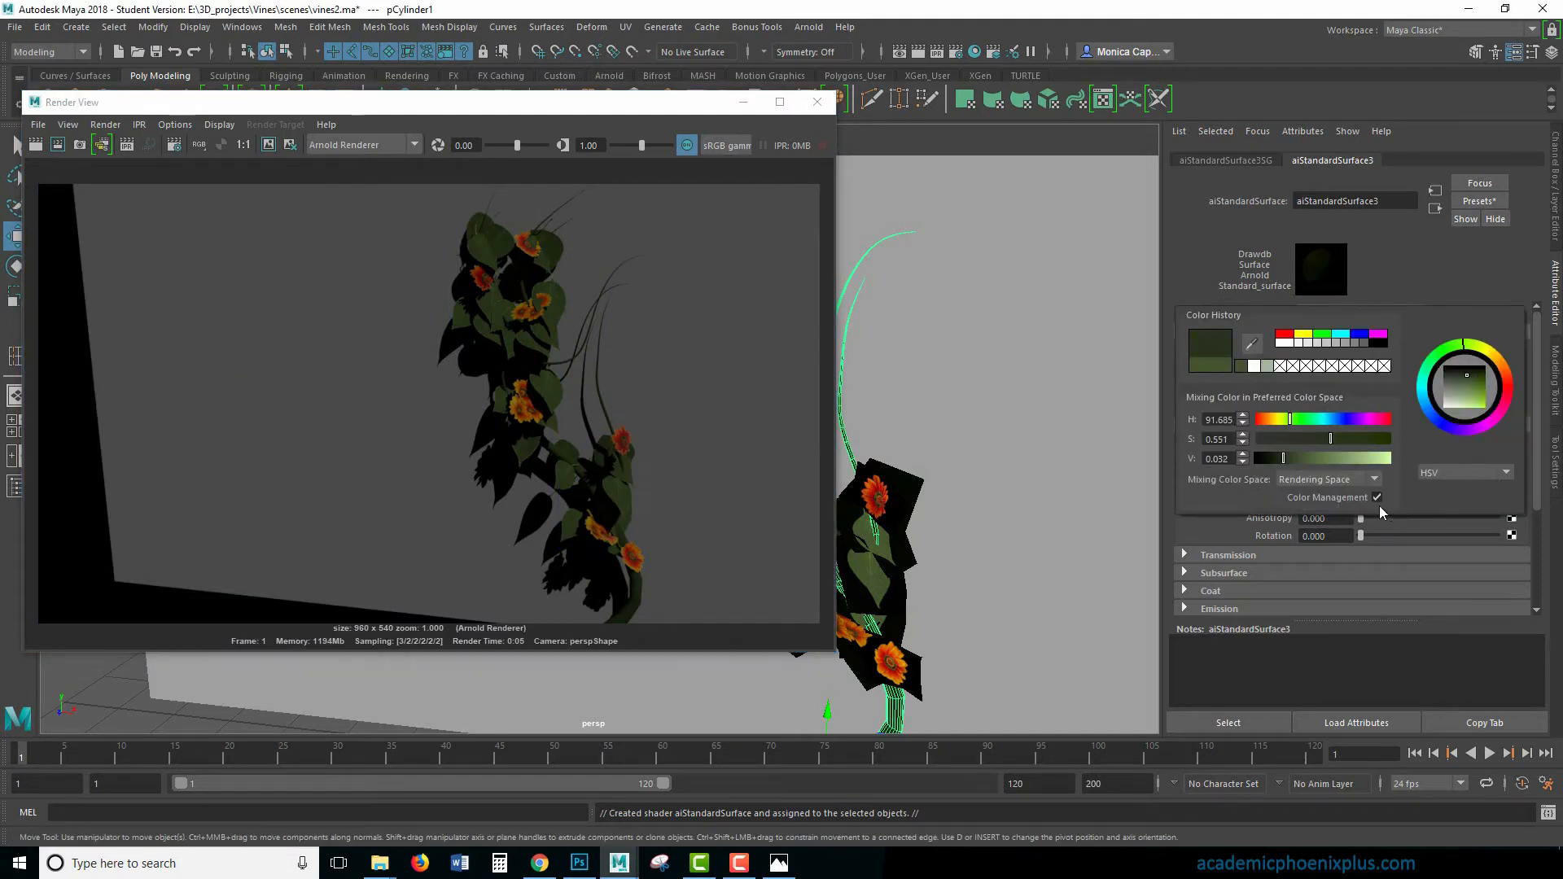
click(35, 144)
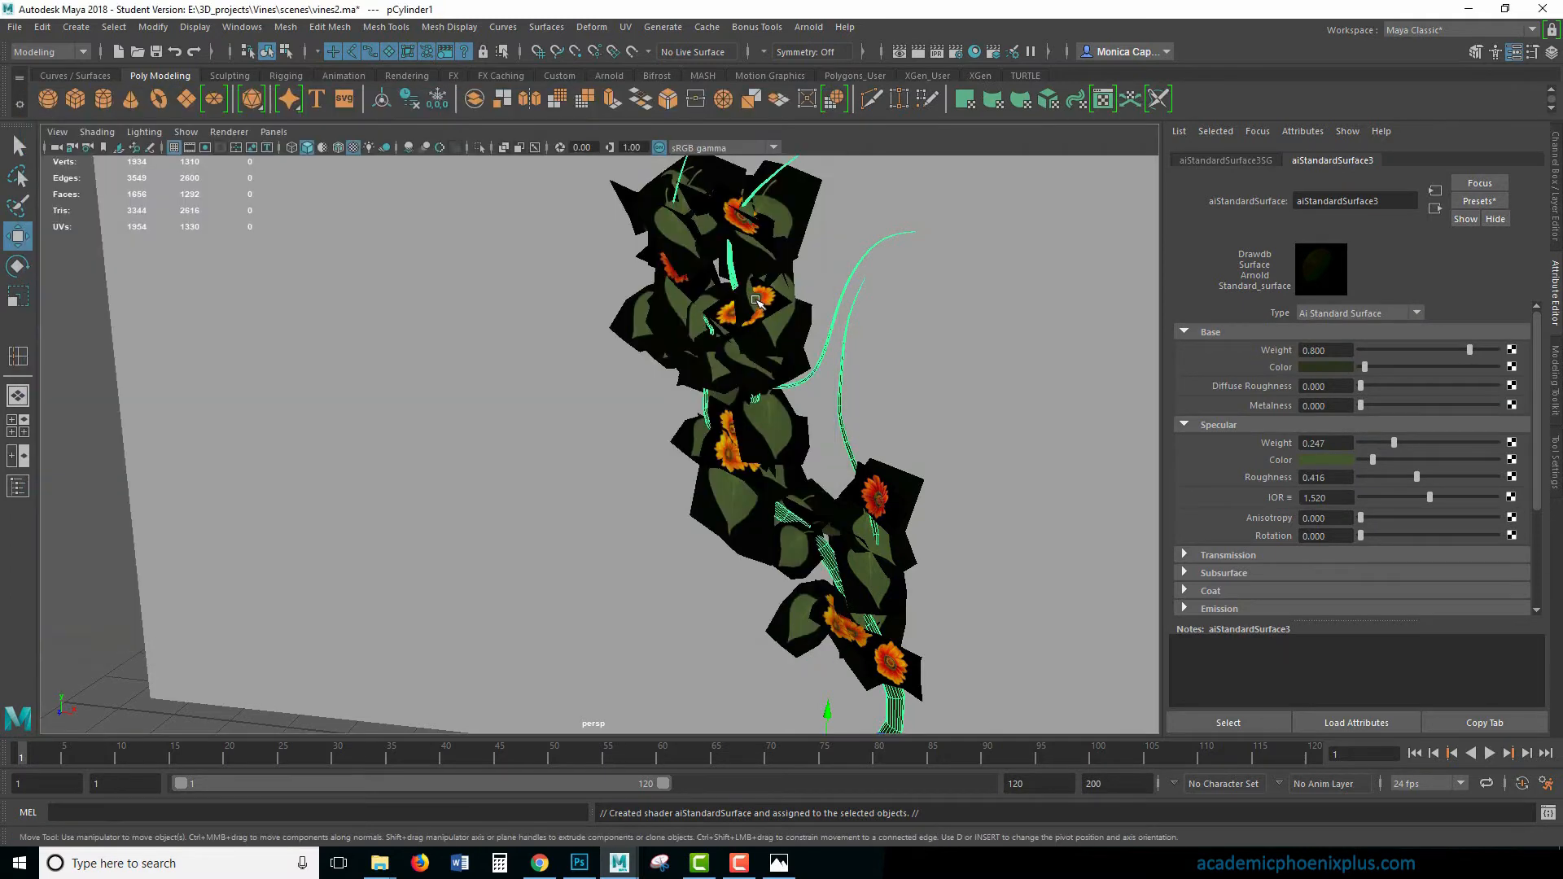
- Move the double orange flower card slightly up and inward, and shift the top orange flower card toward the middle of the upper cluster
click(752, 301)
click(719, 312)
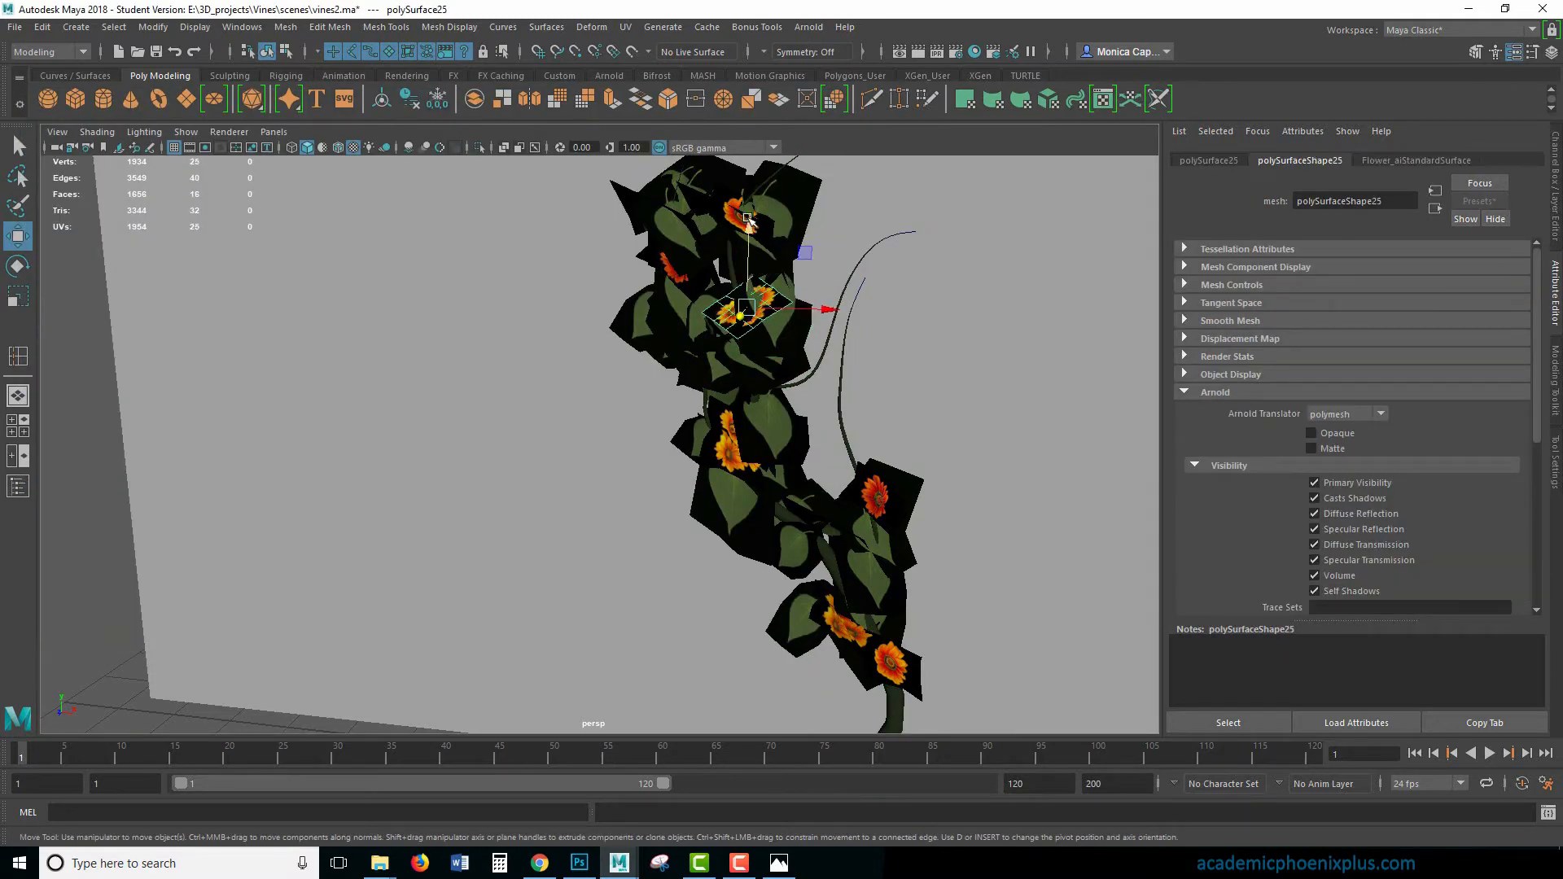
drag(747, 217, 748, 192)
drag(827, 284, 817, 284)
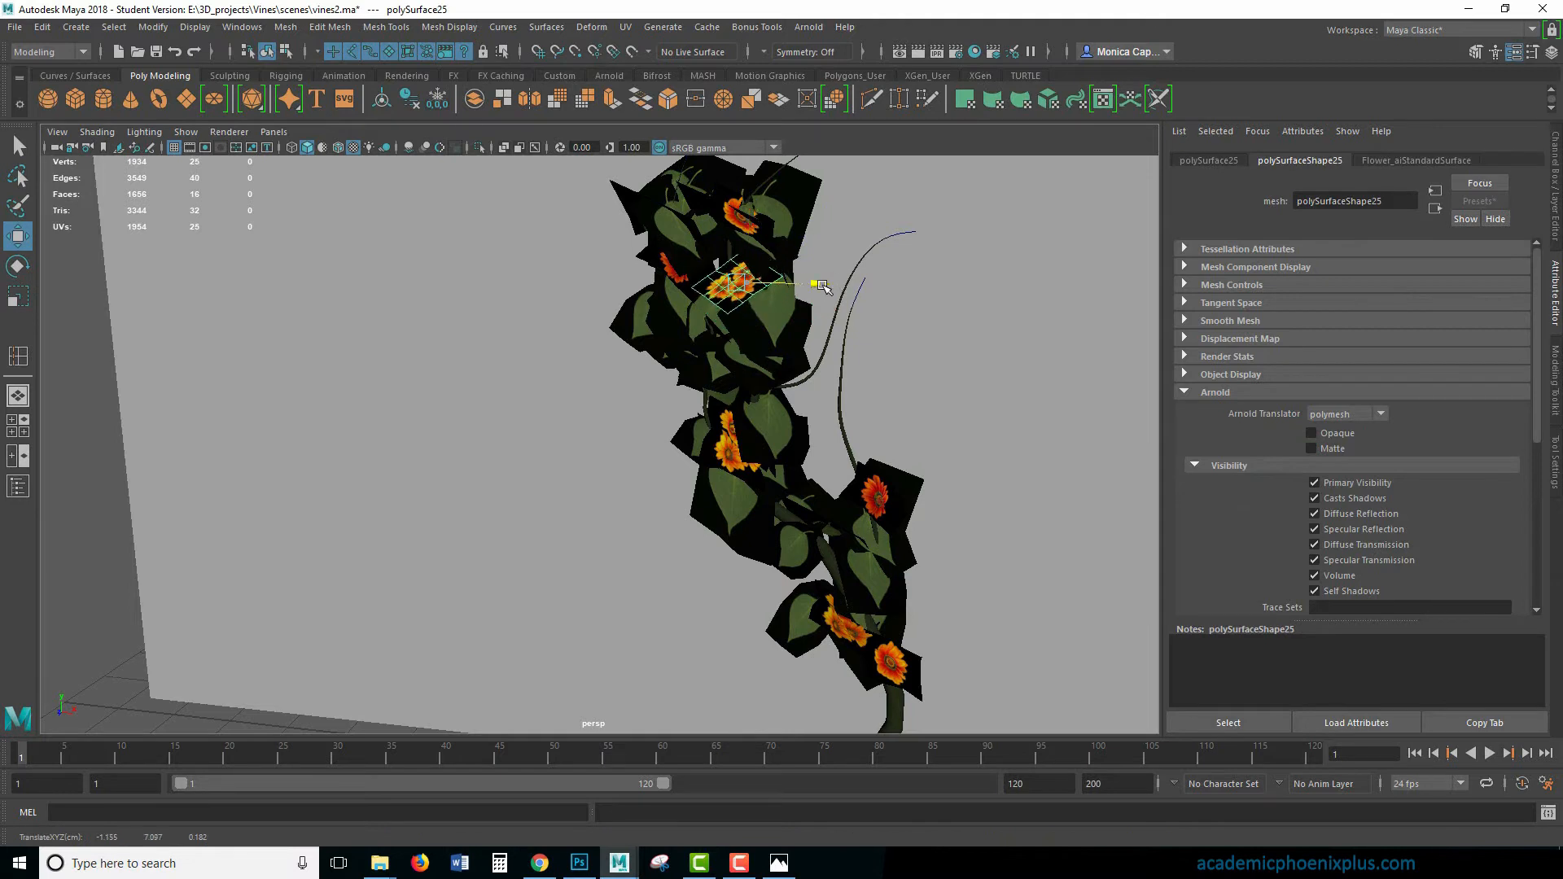
click(759, 222)
mouse_move(723, 217)
mouse_down()
mouse_move(751, 218)
mouse_move(741, 234)
mouse_up()
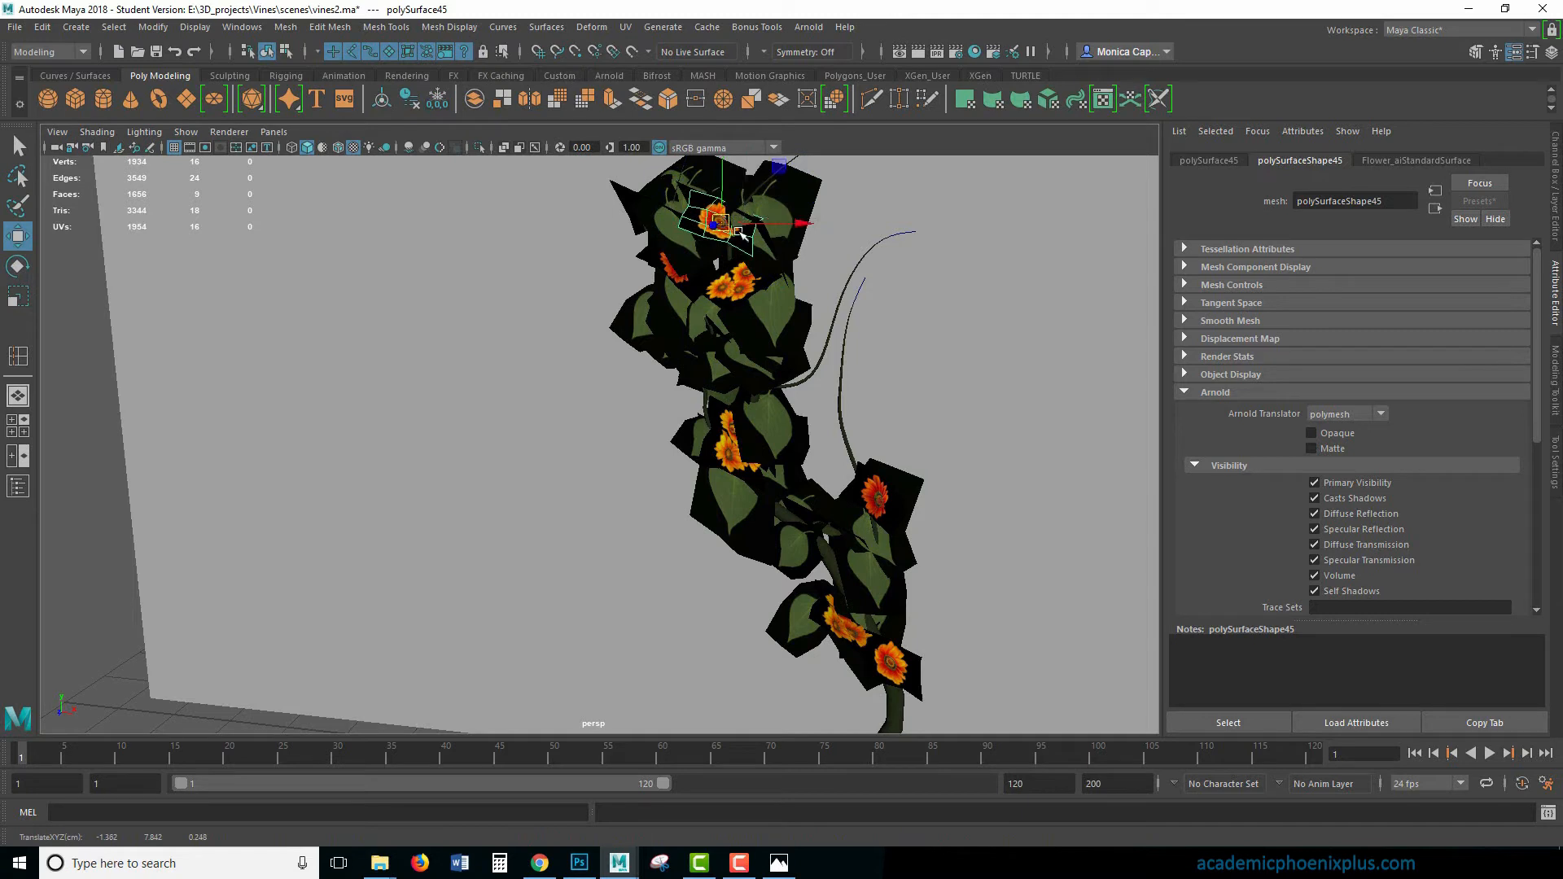
- Rescale and reposition the two small leaf cards at the very top of the upper cluster
alt+drag(813, 318, 754, 292)
click(658, 262)
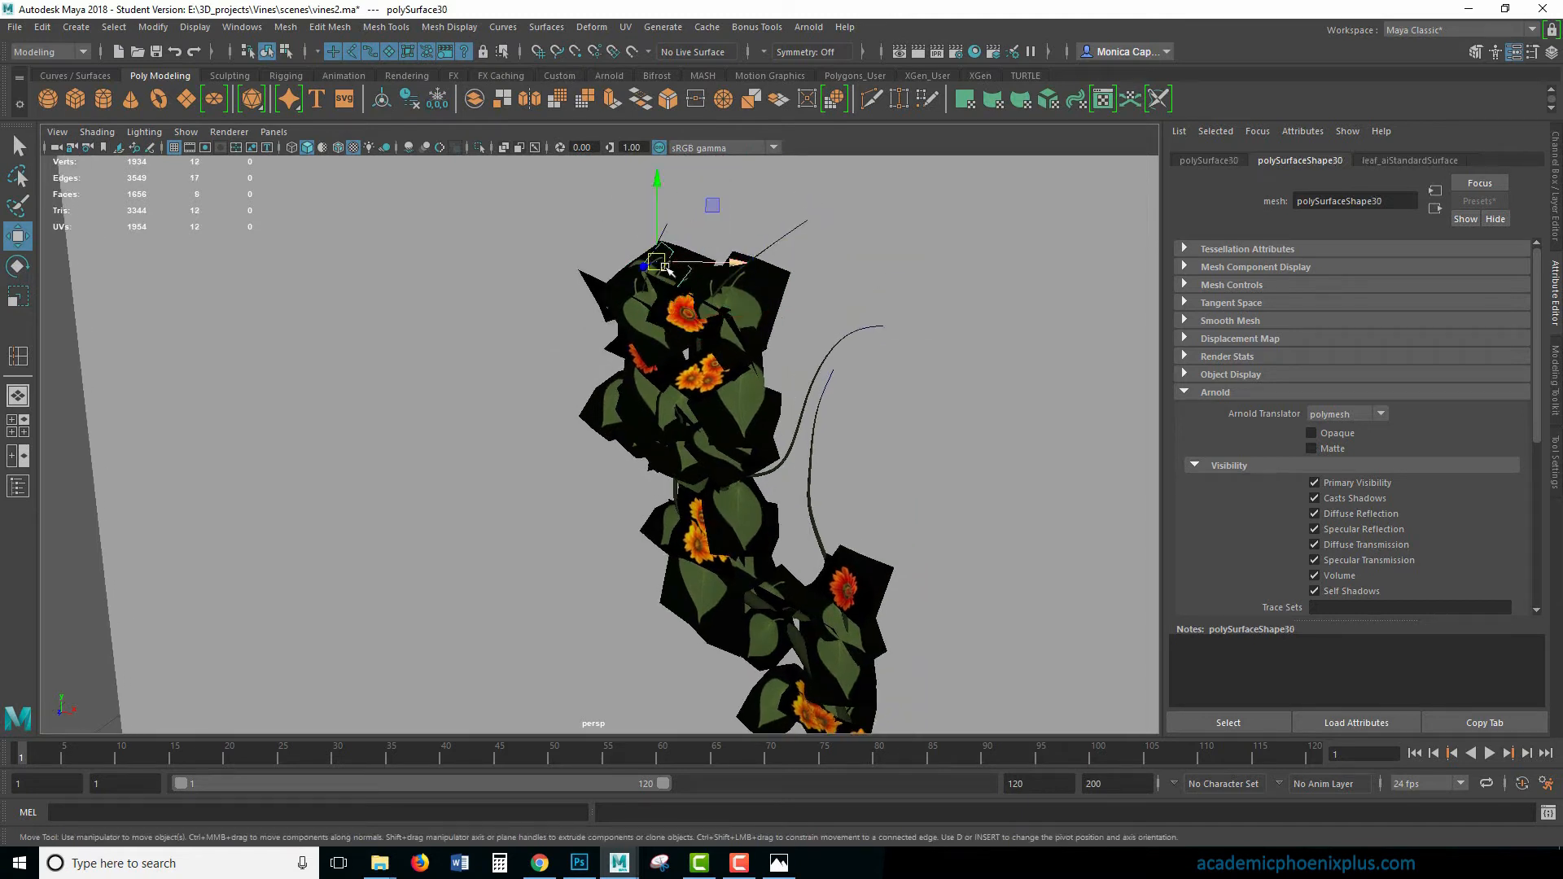
key(r)
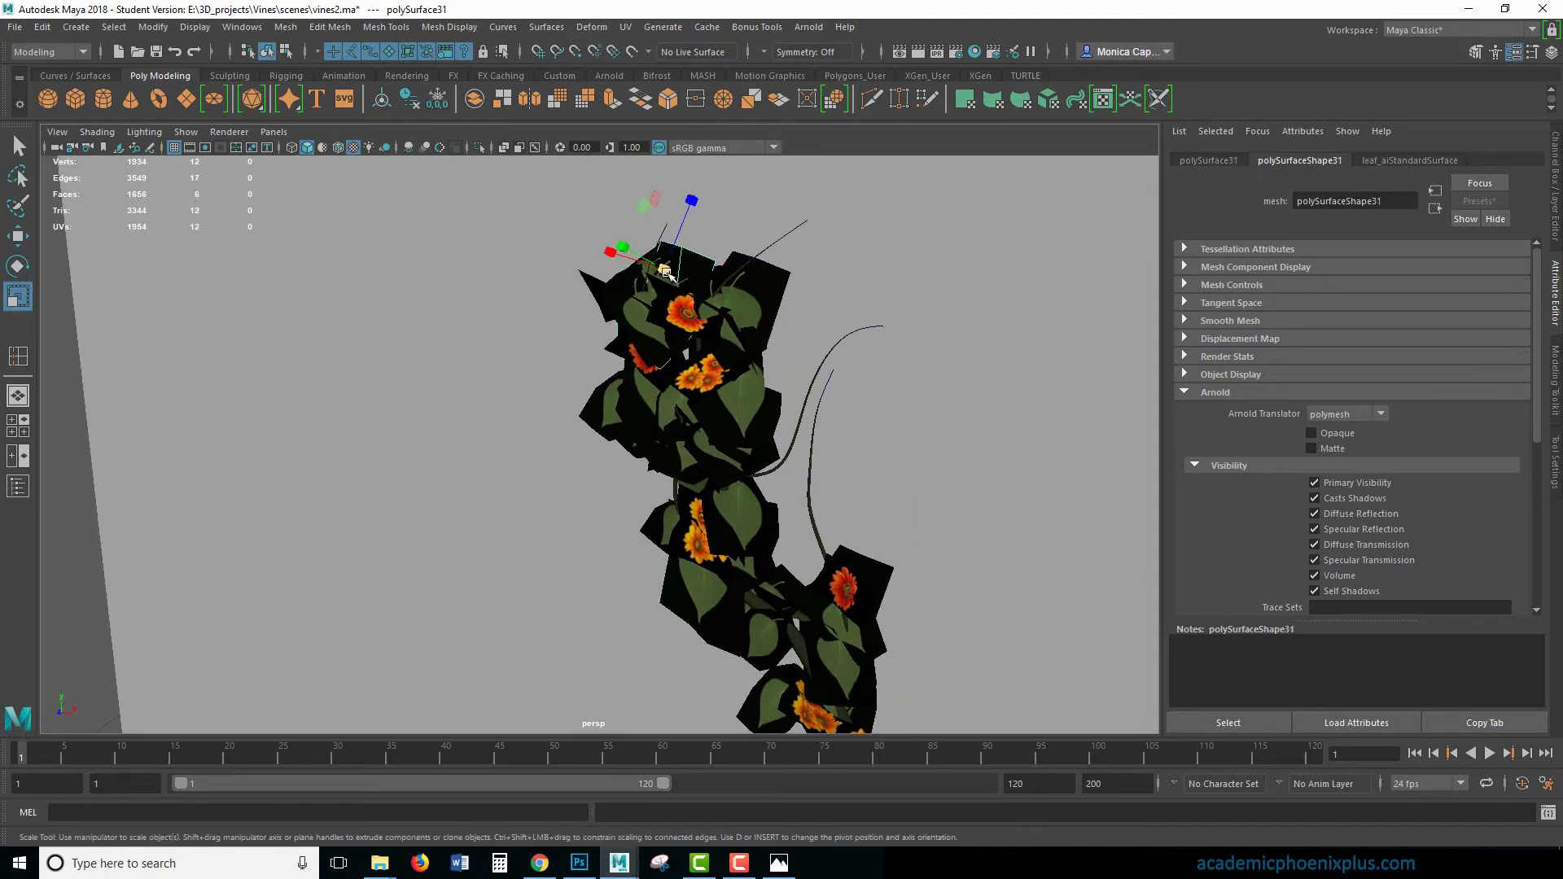
click(661, 271)
key(w)
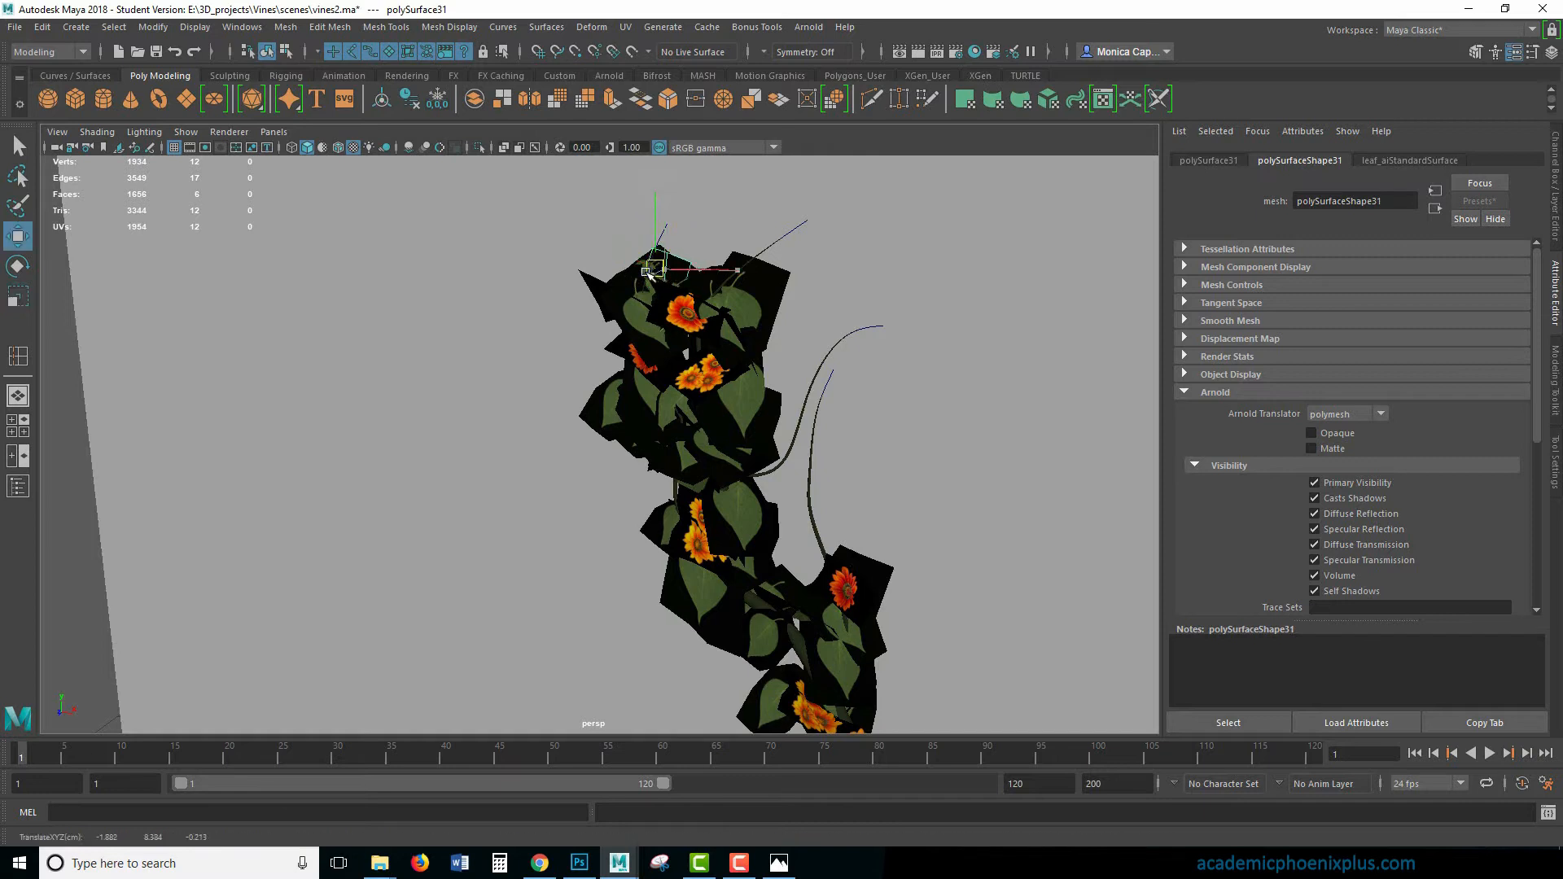
click(633, 307)
- Shrink the outer right leaf card at the top of the upper cluster and move it inward toward the stem
click(713, 286)
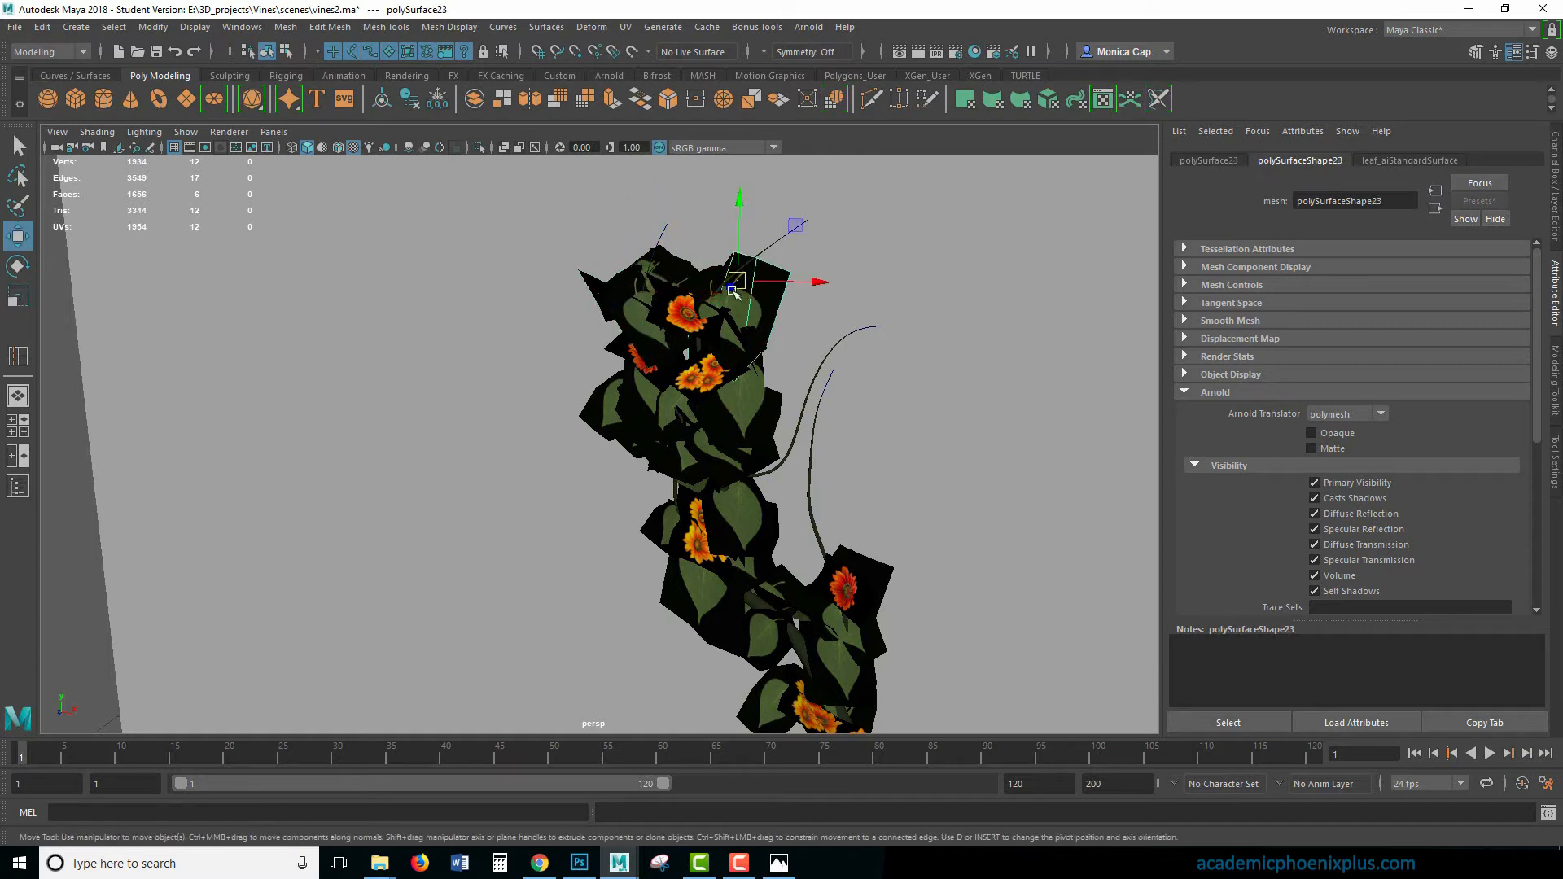
key(r)
key(w)
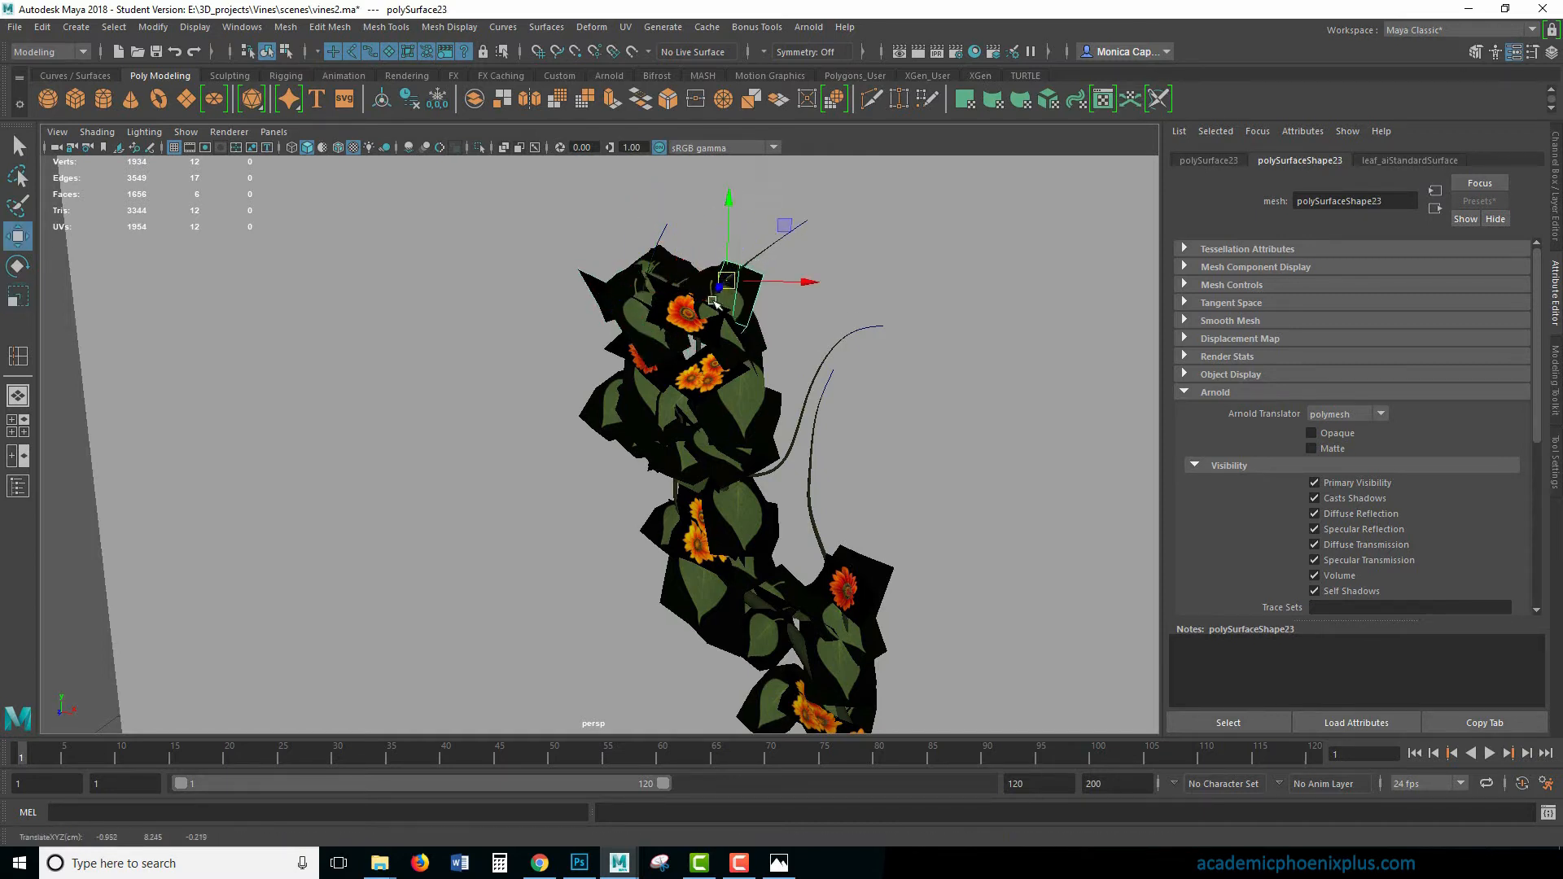
click(718, 317)
- Rescale the leaf card just below the red flower in the lower cluster
alt+drag(804, 440, 843, 505)
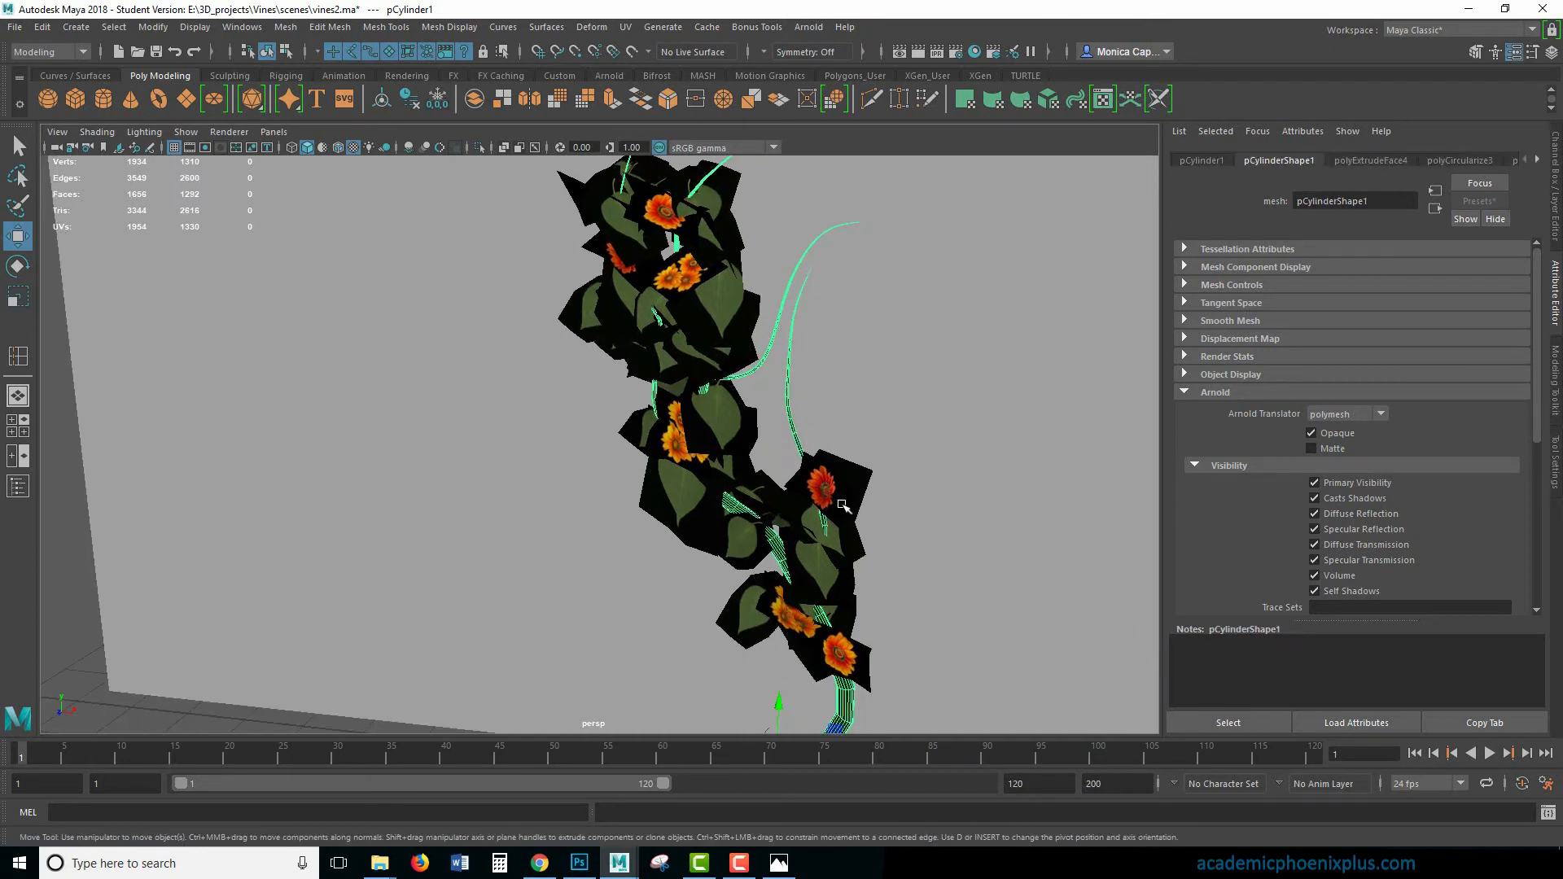
click(823, 560)
key(r)
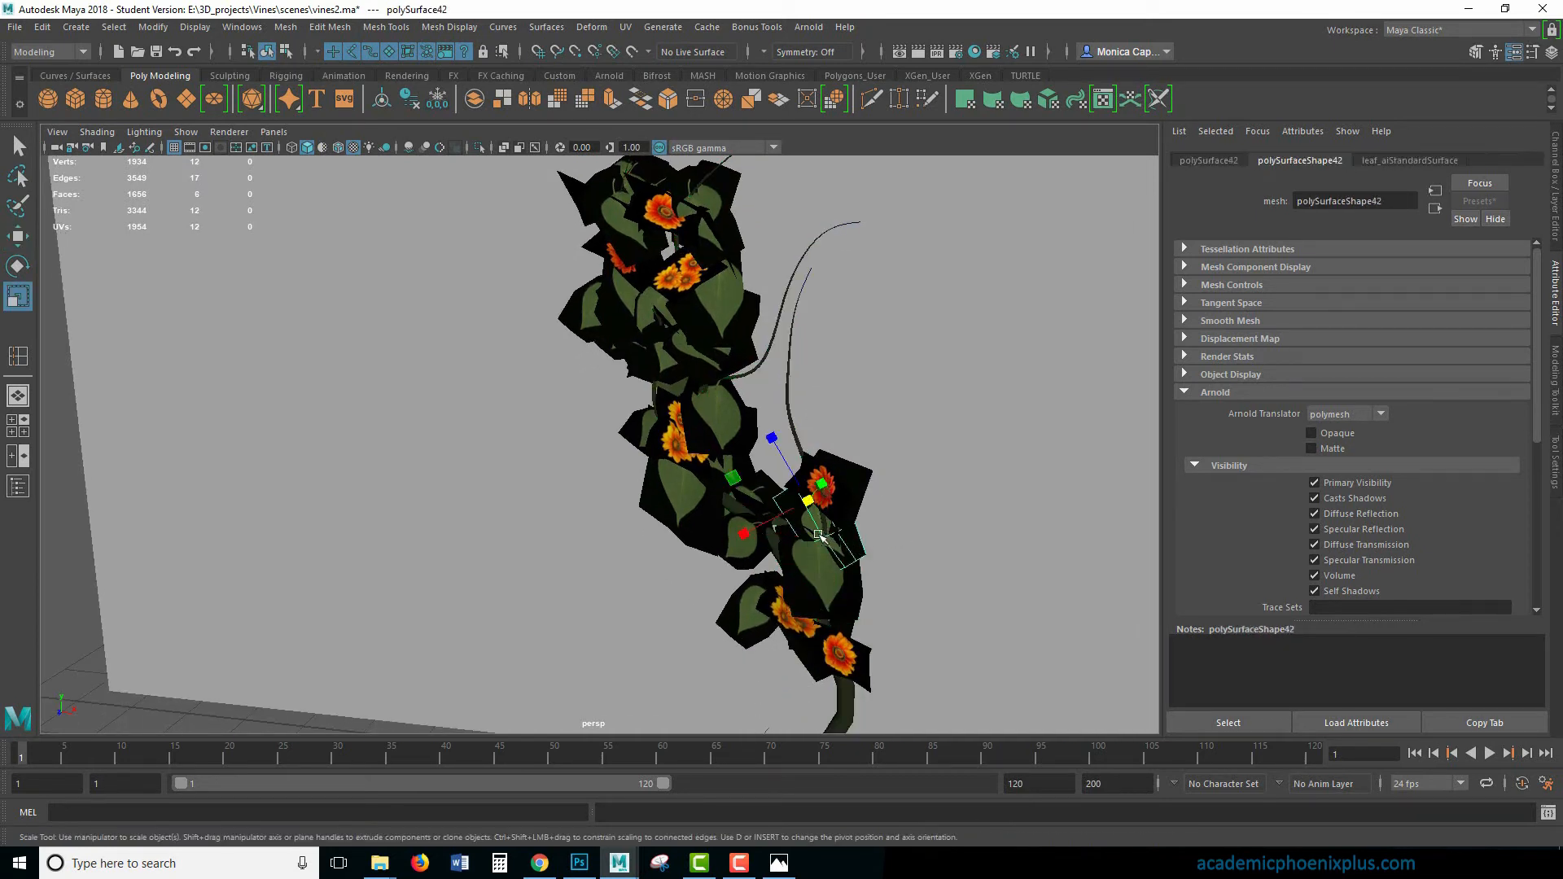
drag(807, 501, 825, 575)
- Duplicate the four leaf cards at the top of the vine and move the copies onto the bare lower part of the right-hand stem
alt+drag(700, 232, 682, 205)
click(670, 210)
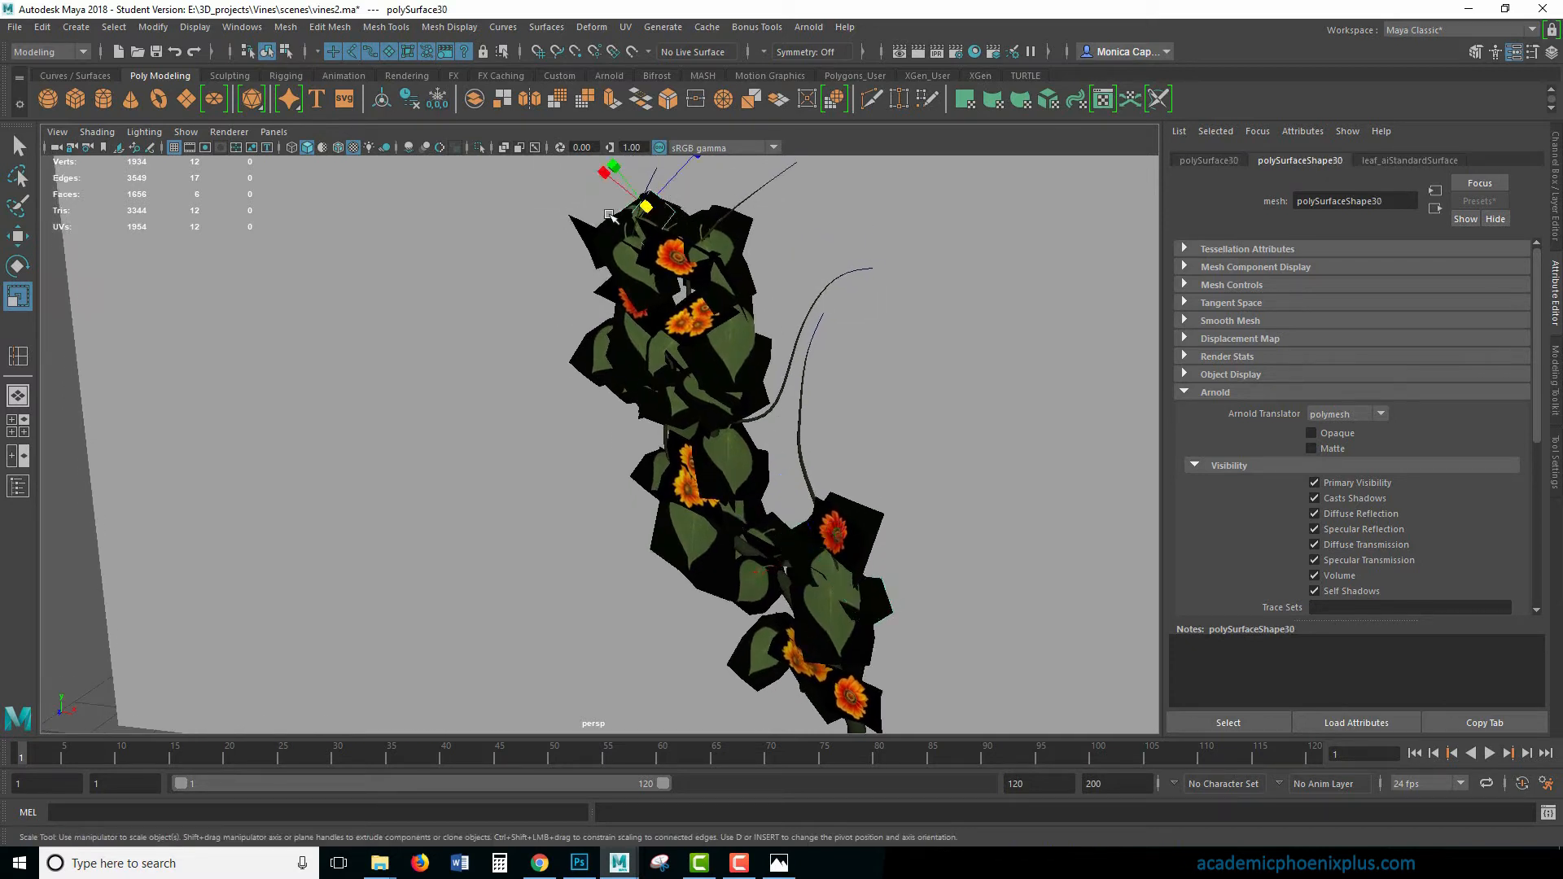
shift+click(585, 223)
shift+click(683, 214)
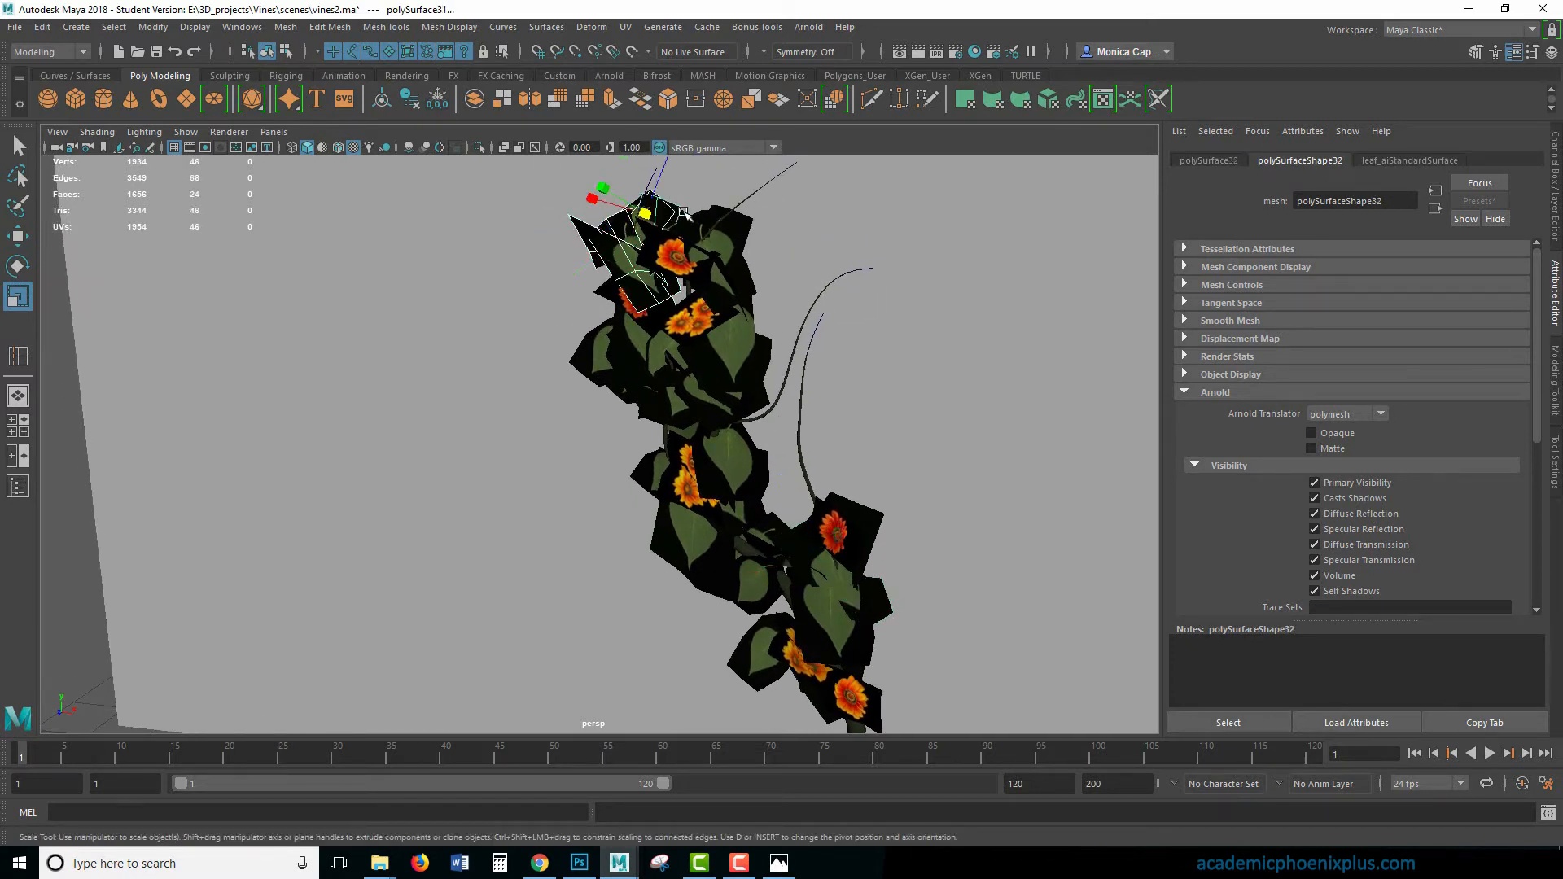
key(ctrl+d)
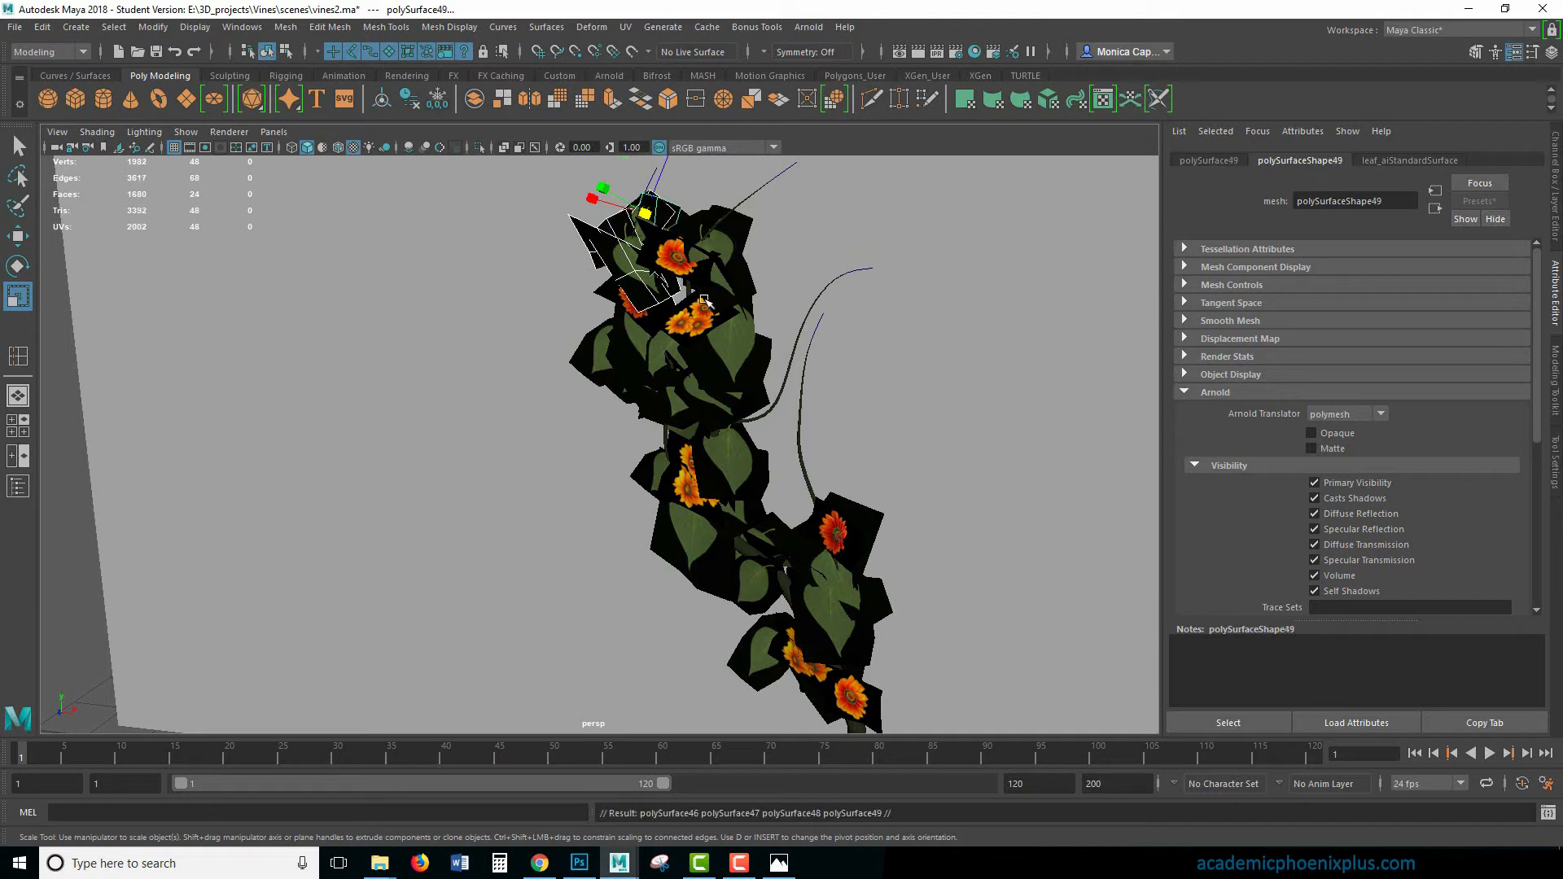
key(w)
drag(648, 208, 808, 396)
key(r)
key(w)
- Duplicate the copied leaf group again, place it higher on the right-hand stem and rotate it to a different angle
key(ctrl+d)
key(e)
key(w)
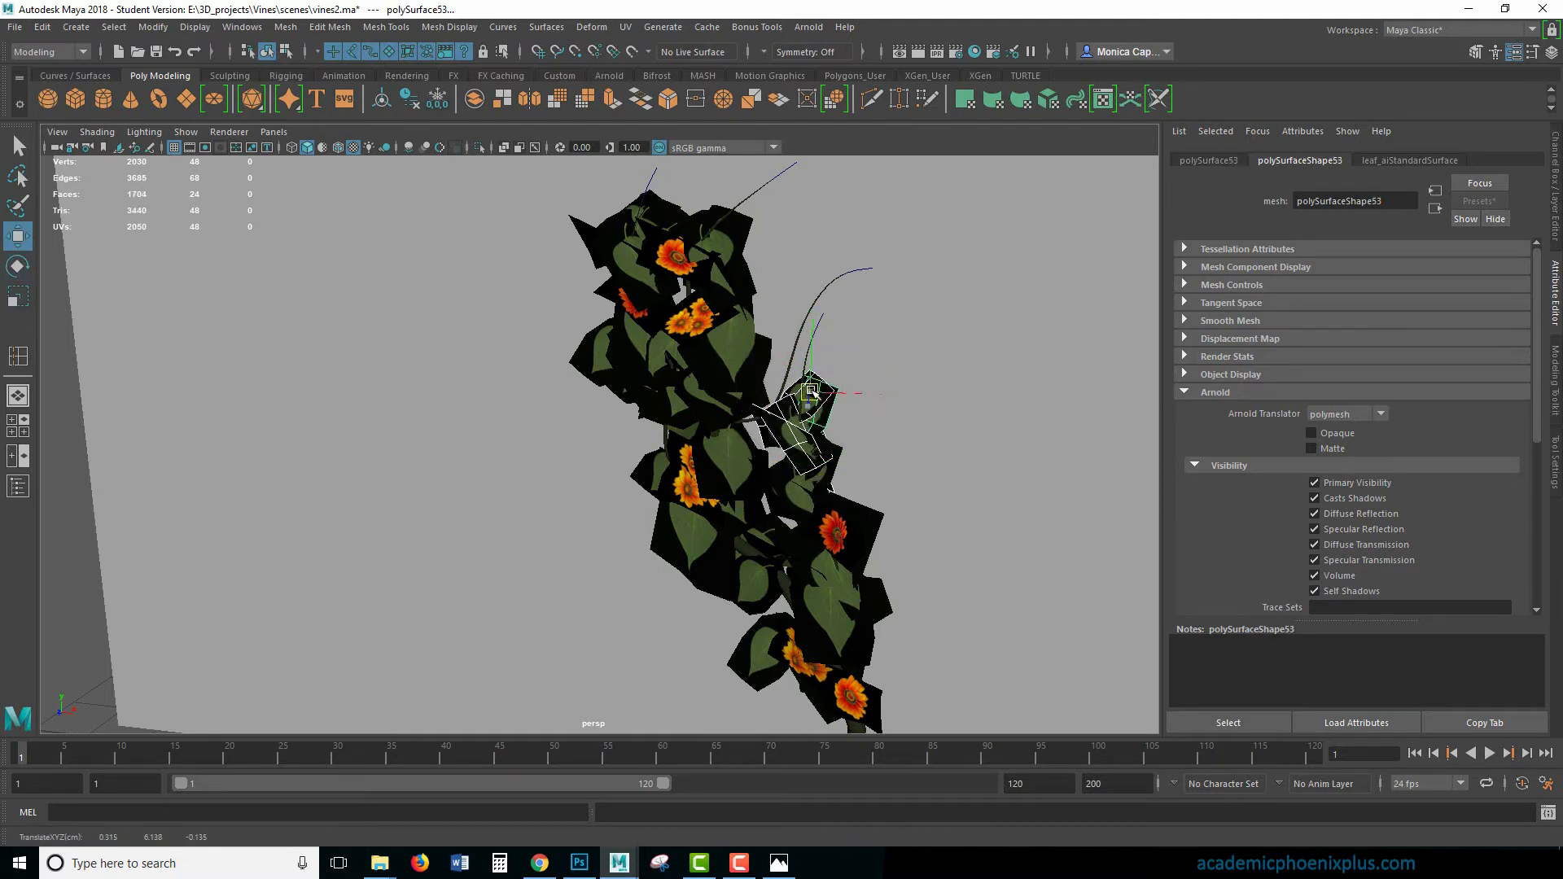
key(e)
drag(821, 352, 850, 342)
alt+drag(940, 396, 942, 368)
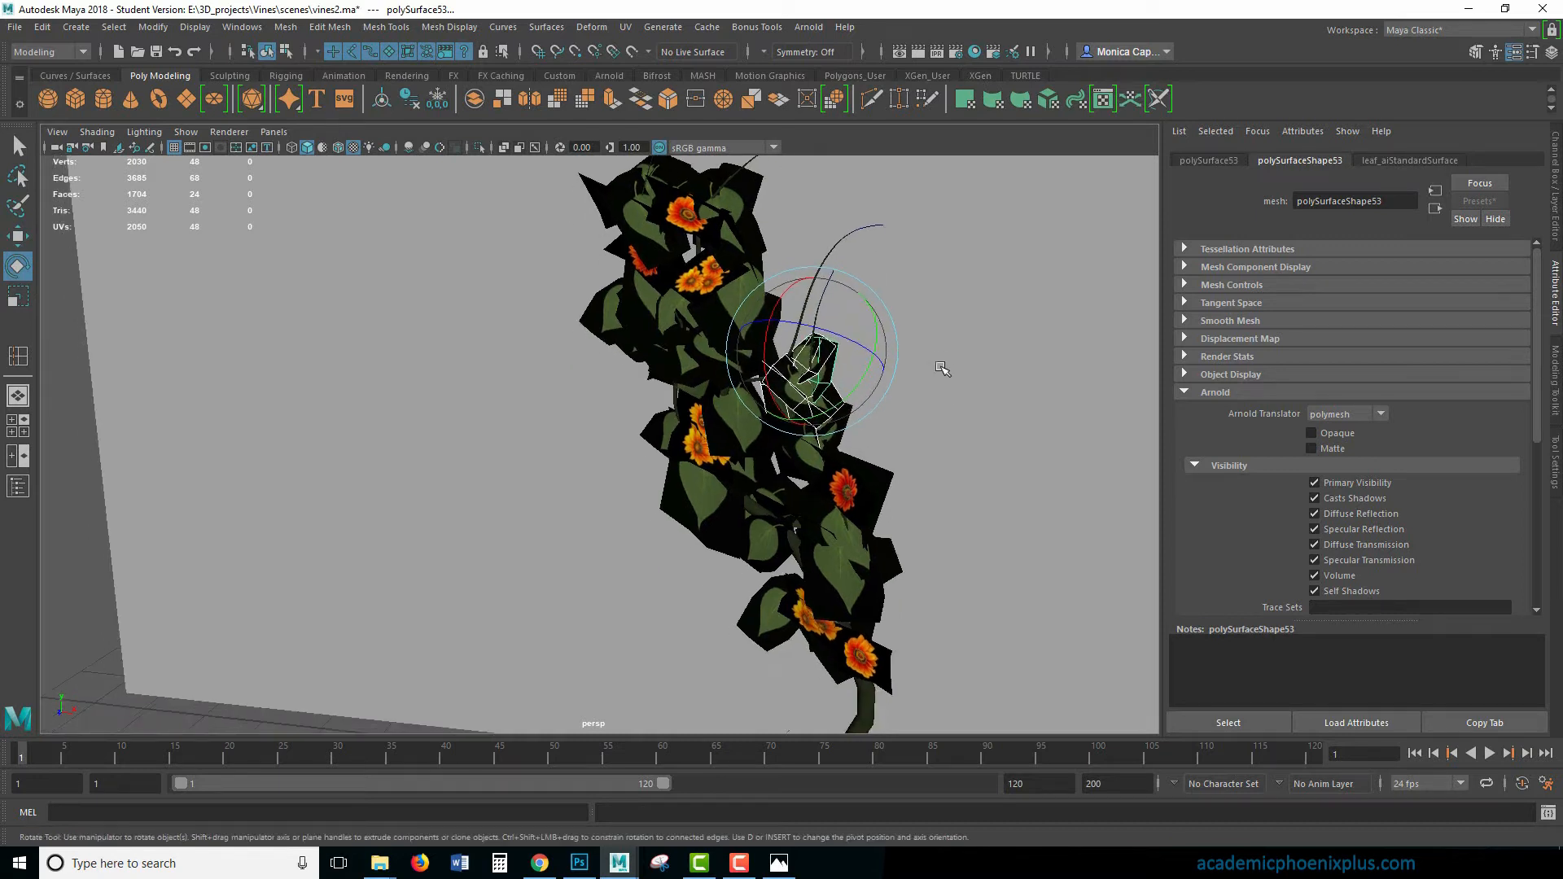
- Duplicate the lowest orange flower card, scale the copy down and place it beside the new leaves on the right-hand stem
click(867, 650)
key(ctrl+d)
key(w)
drag(868, 592, 718, 356)
drag(920, 371, 780, 366)
key(r)
key(w)
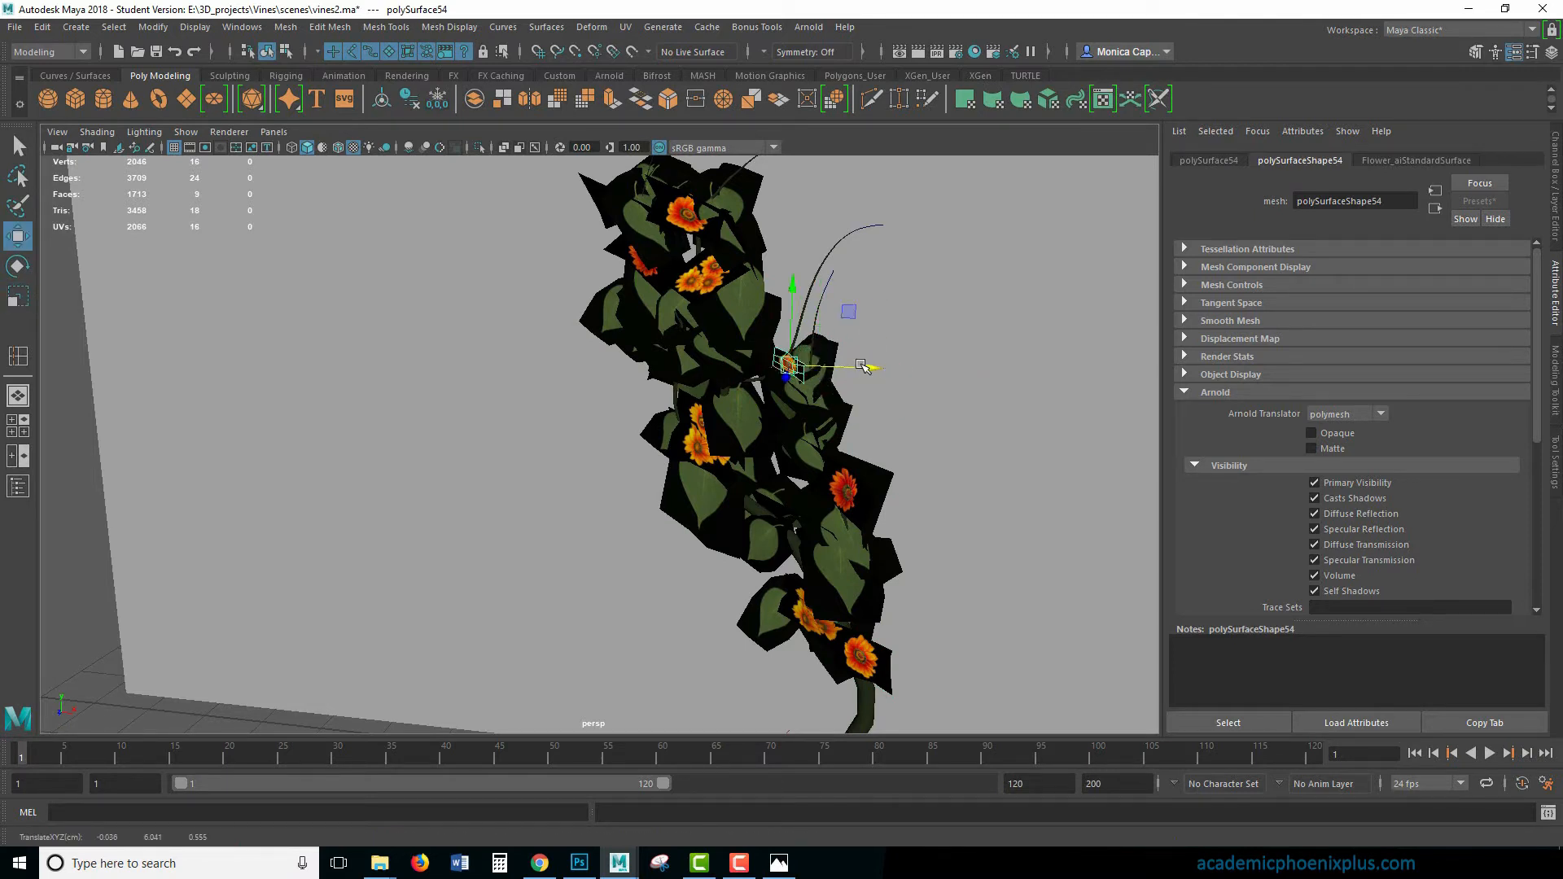
- Adjust the placement of the double orange flower card in the upper cluster, then render the current frame
click(706, 279)
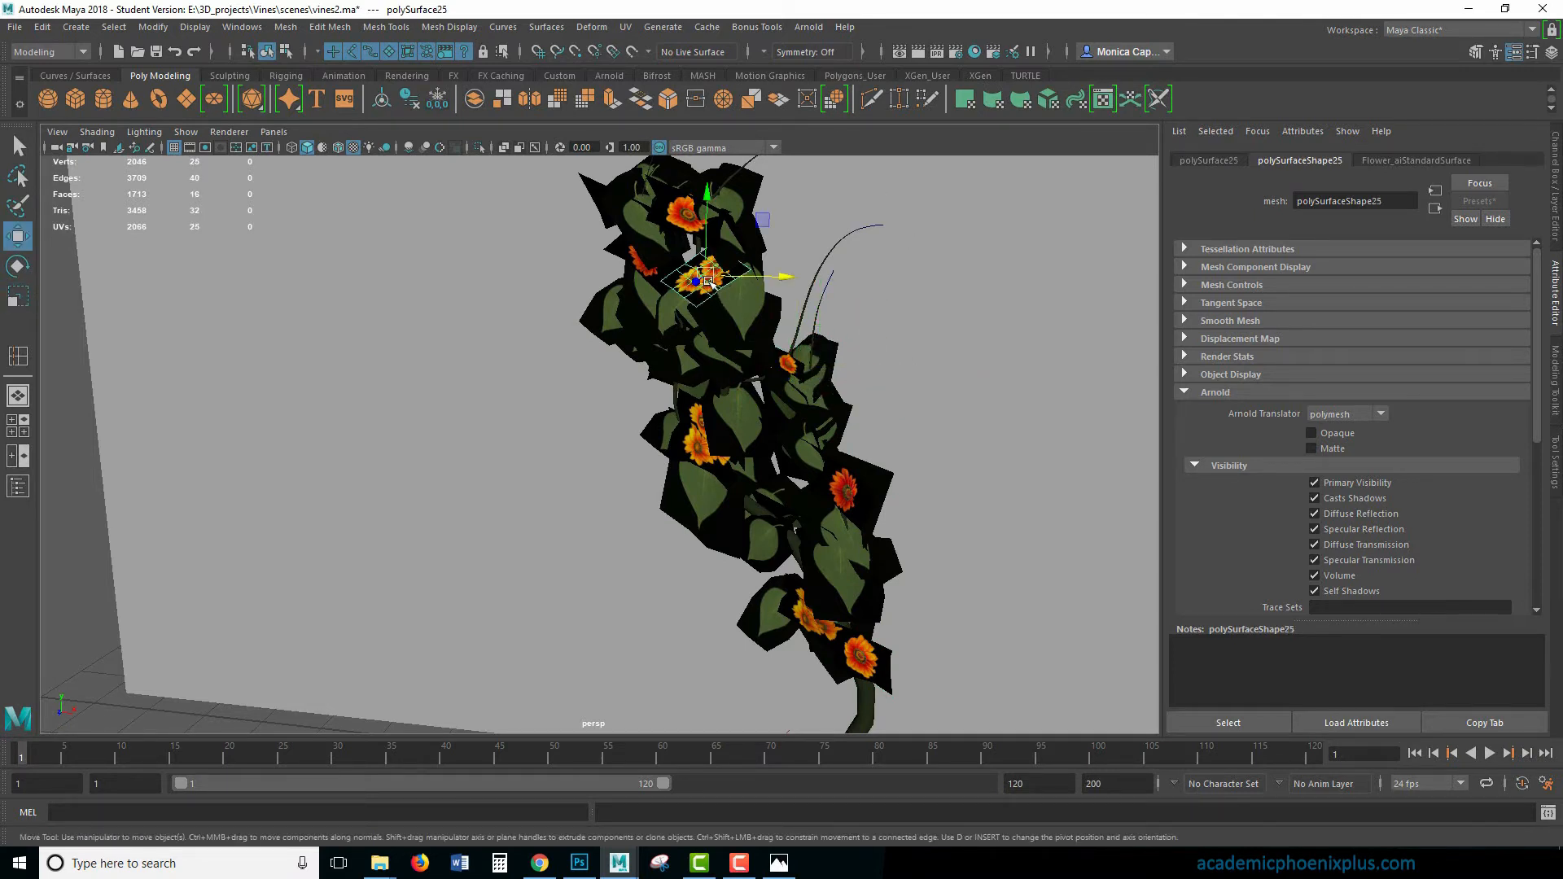
drag(698, 282, 705, 320)
key(e)
click(915, 54)
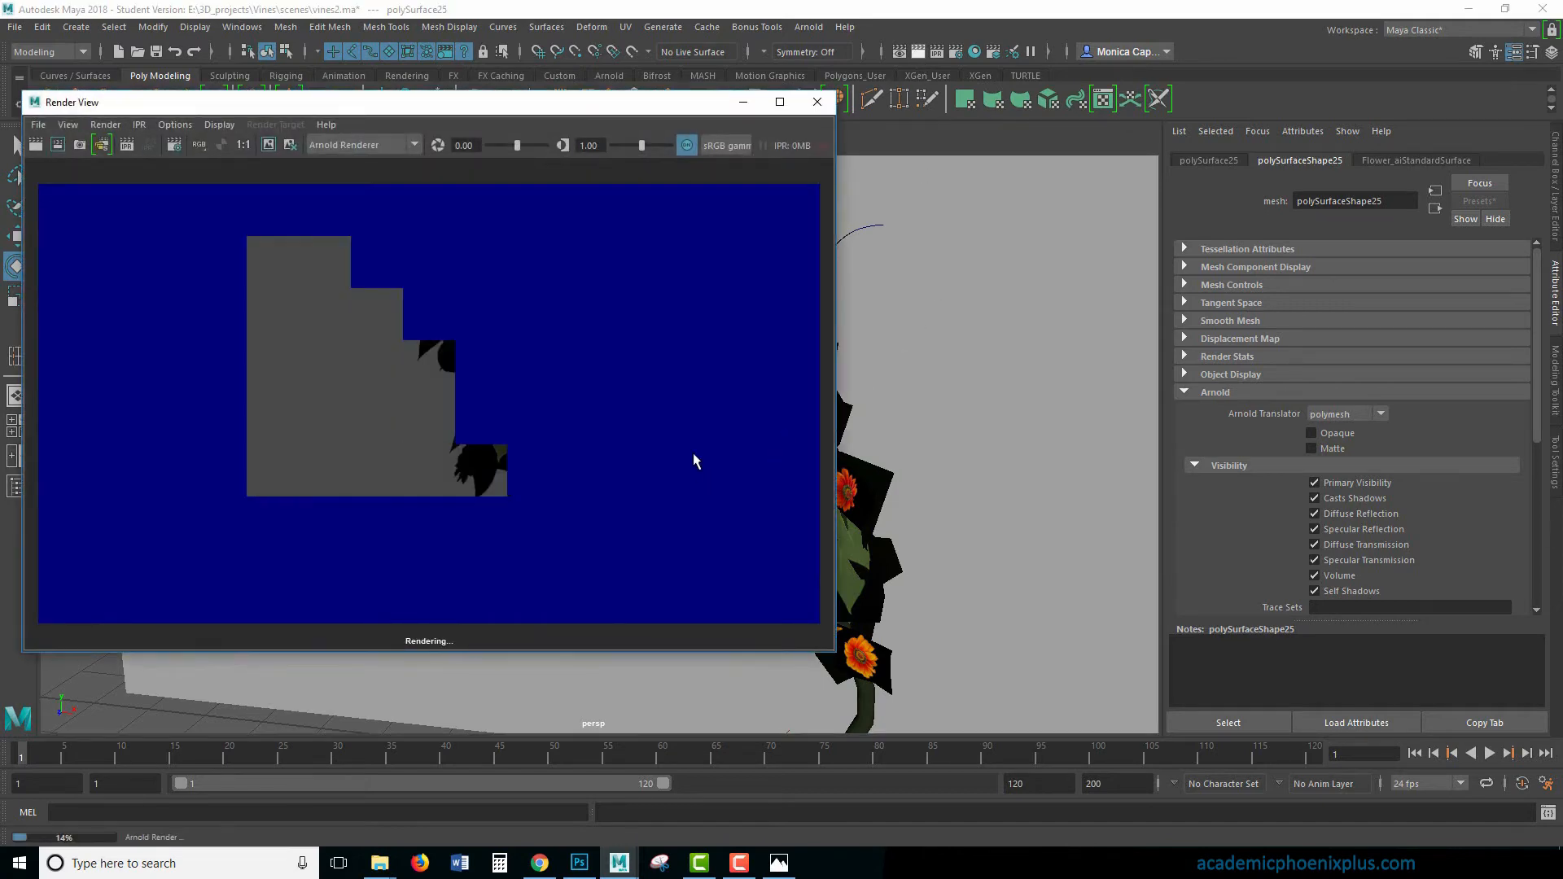
click(746, 103)
- Take the wall_lyr layer out of reference mode and select the wall behind the vine
scroll(910, 386, down, 4)
alt+middle_drag(896, 358, 764, 424)
click(855, 422)
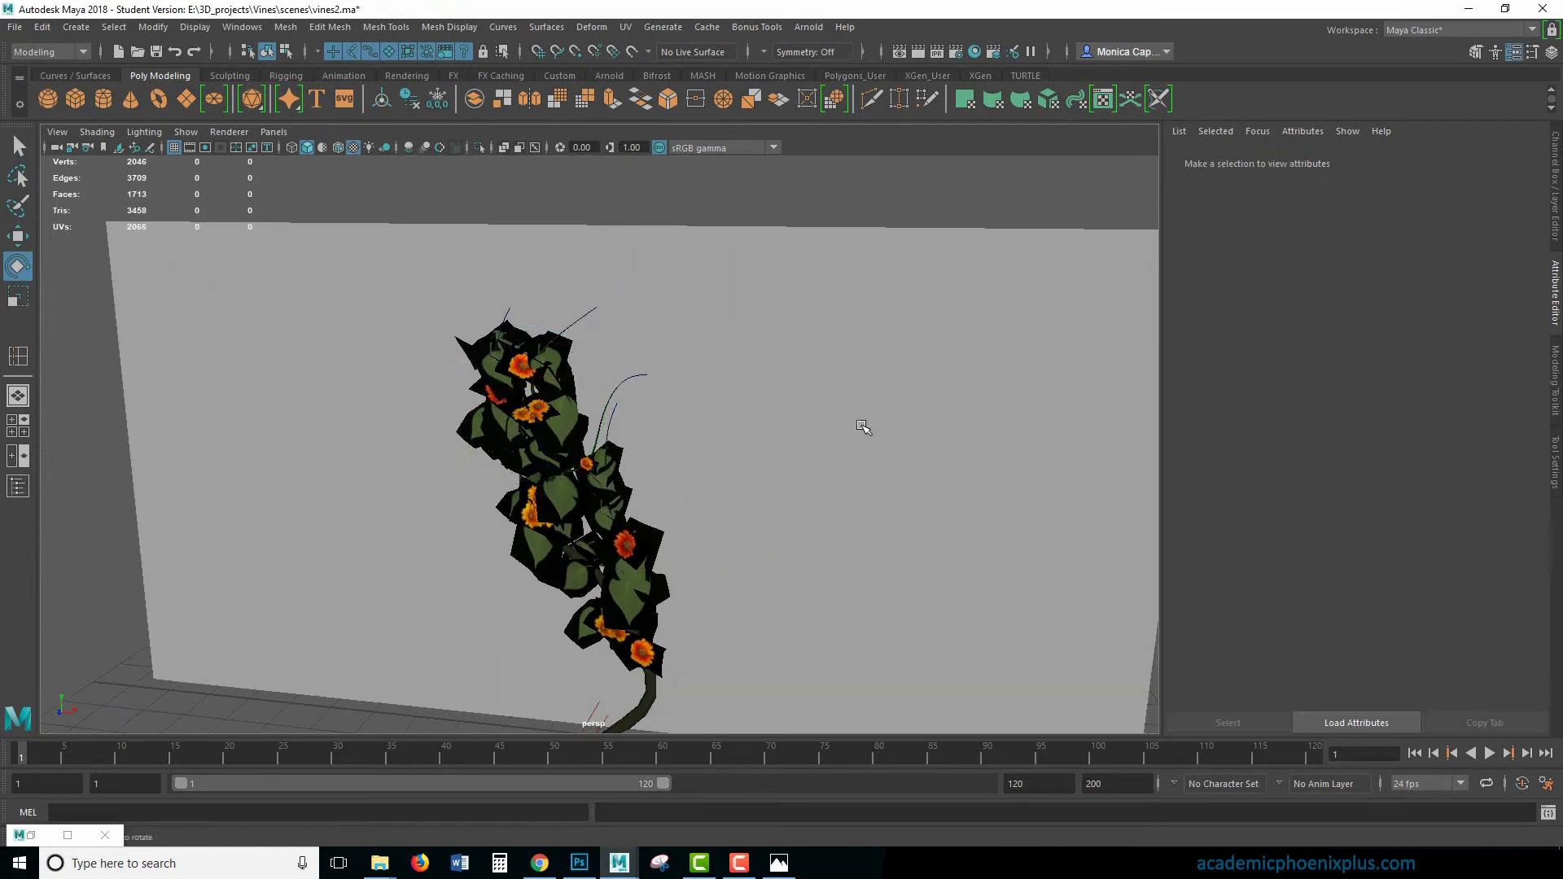
right_click(753, 249)
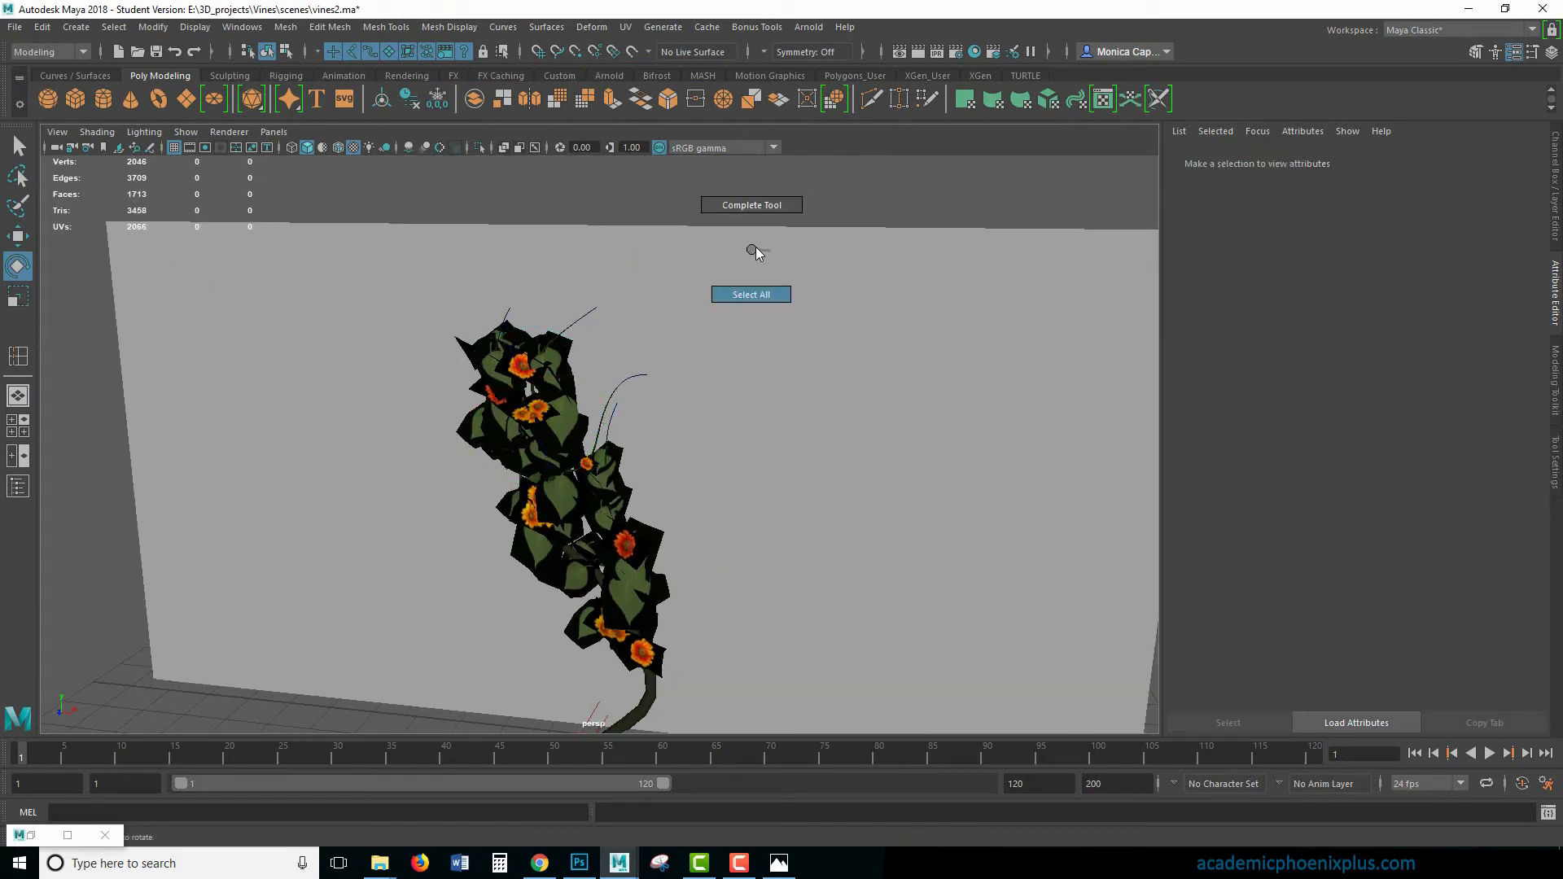
click(1556, 181)
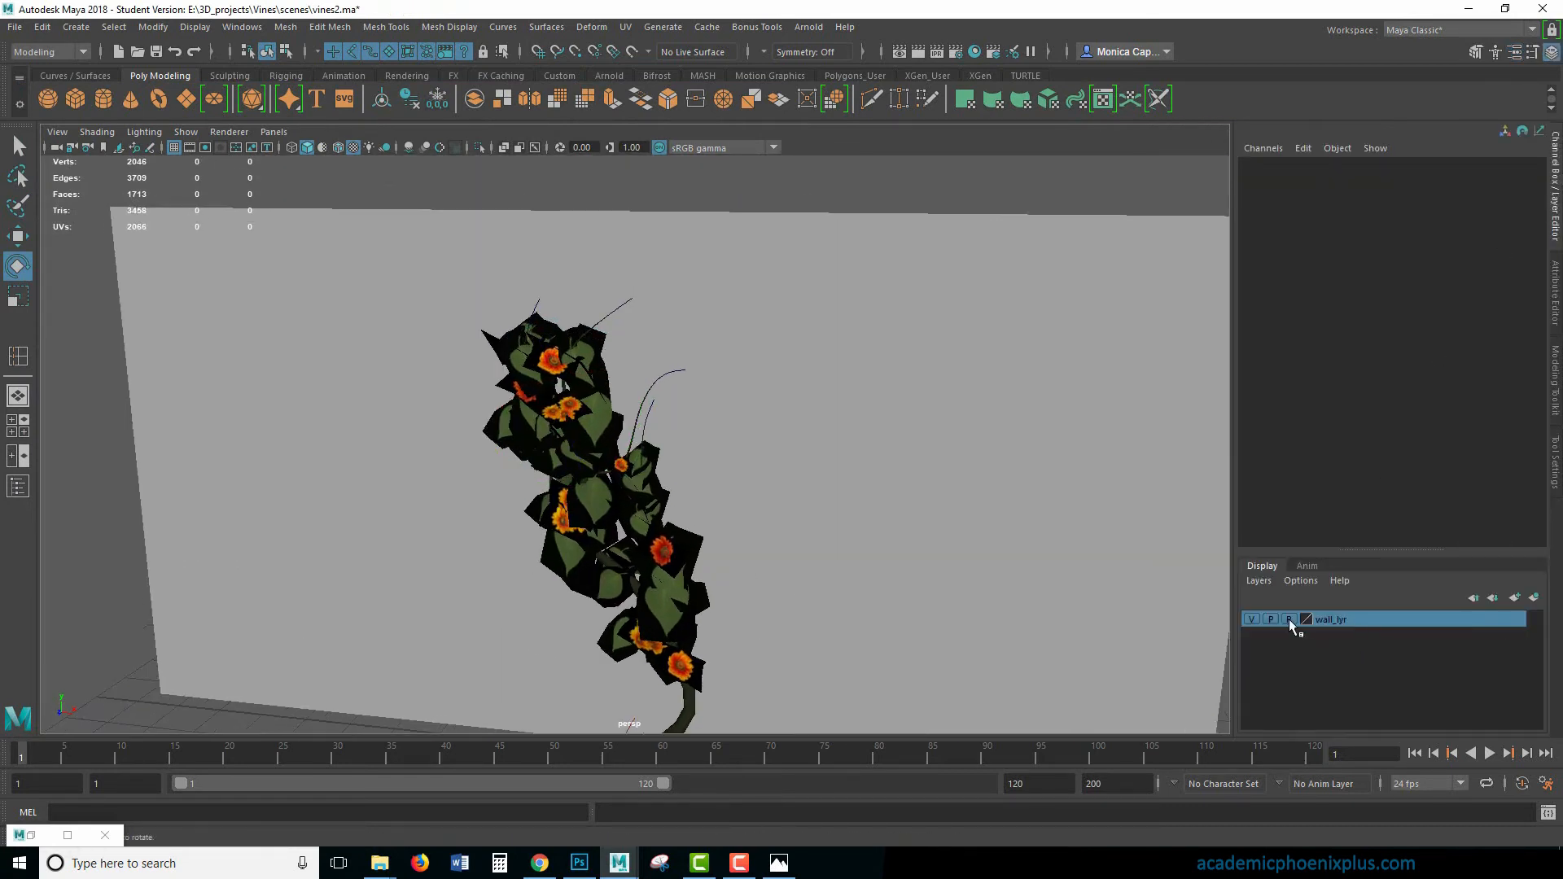
click(1034, 549)
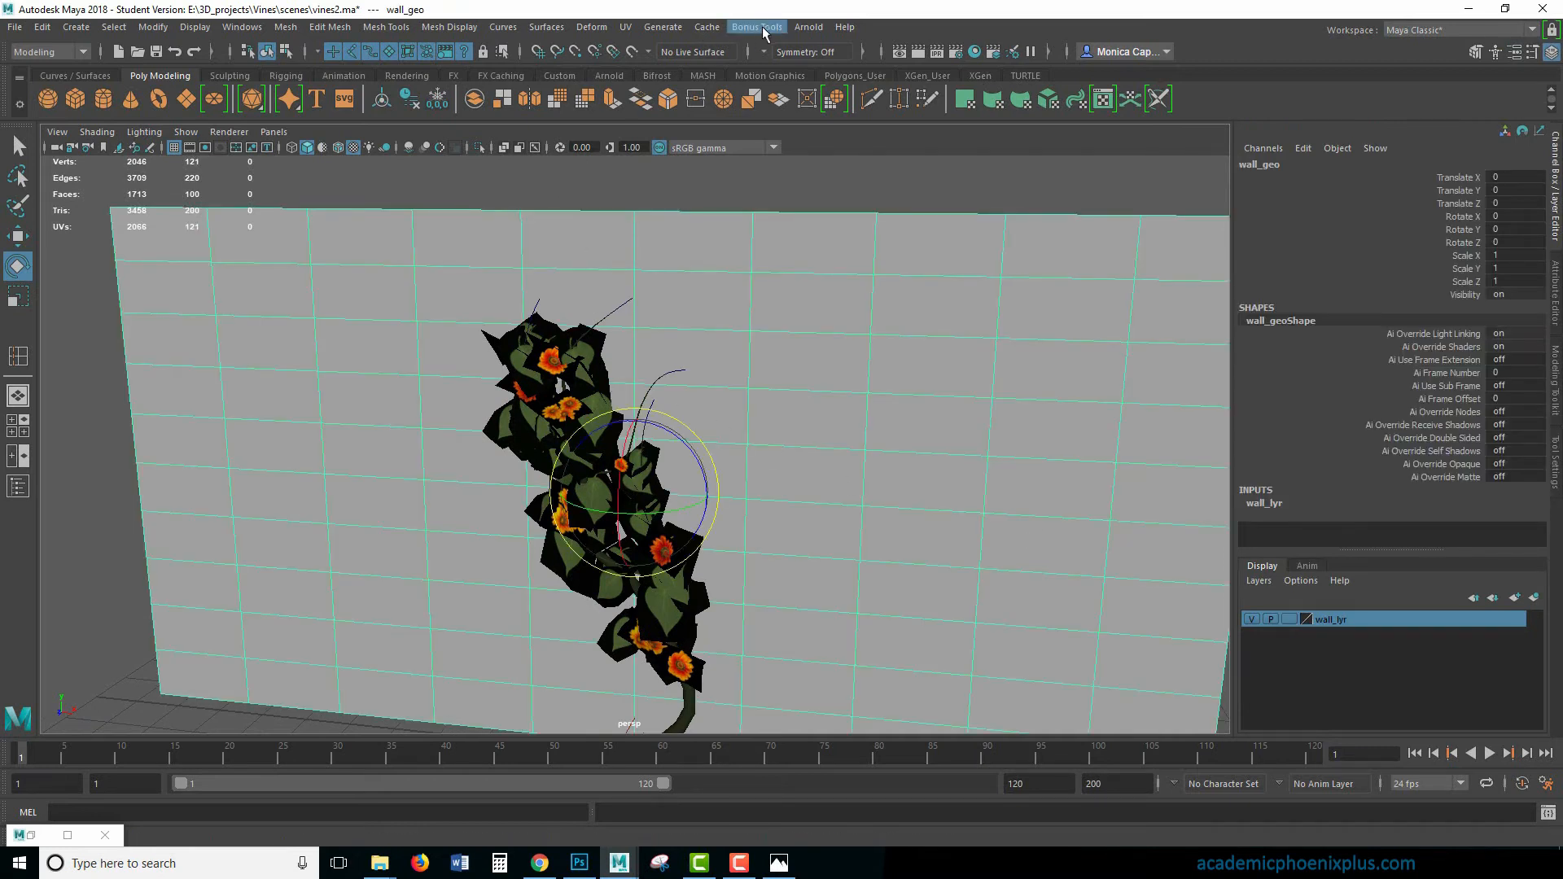
- Apply a planar UV projection to the wall from the Z axis, fitted to the bounding box with the image width/height ratio kept
click(625, 27)
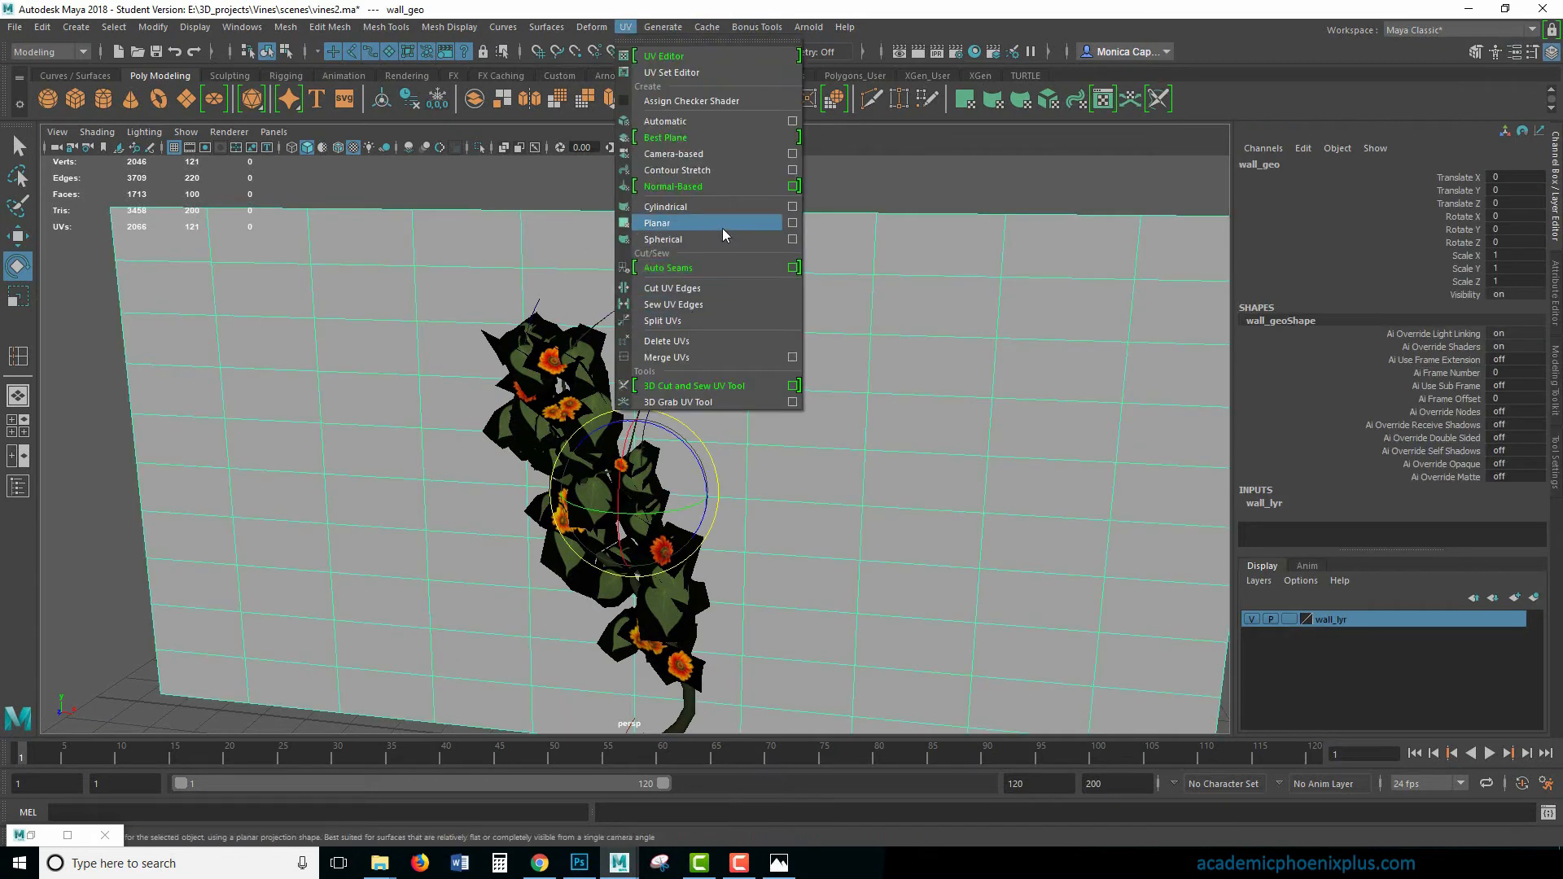
click(791, 224)
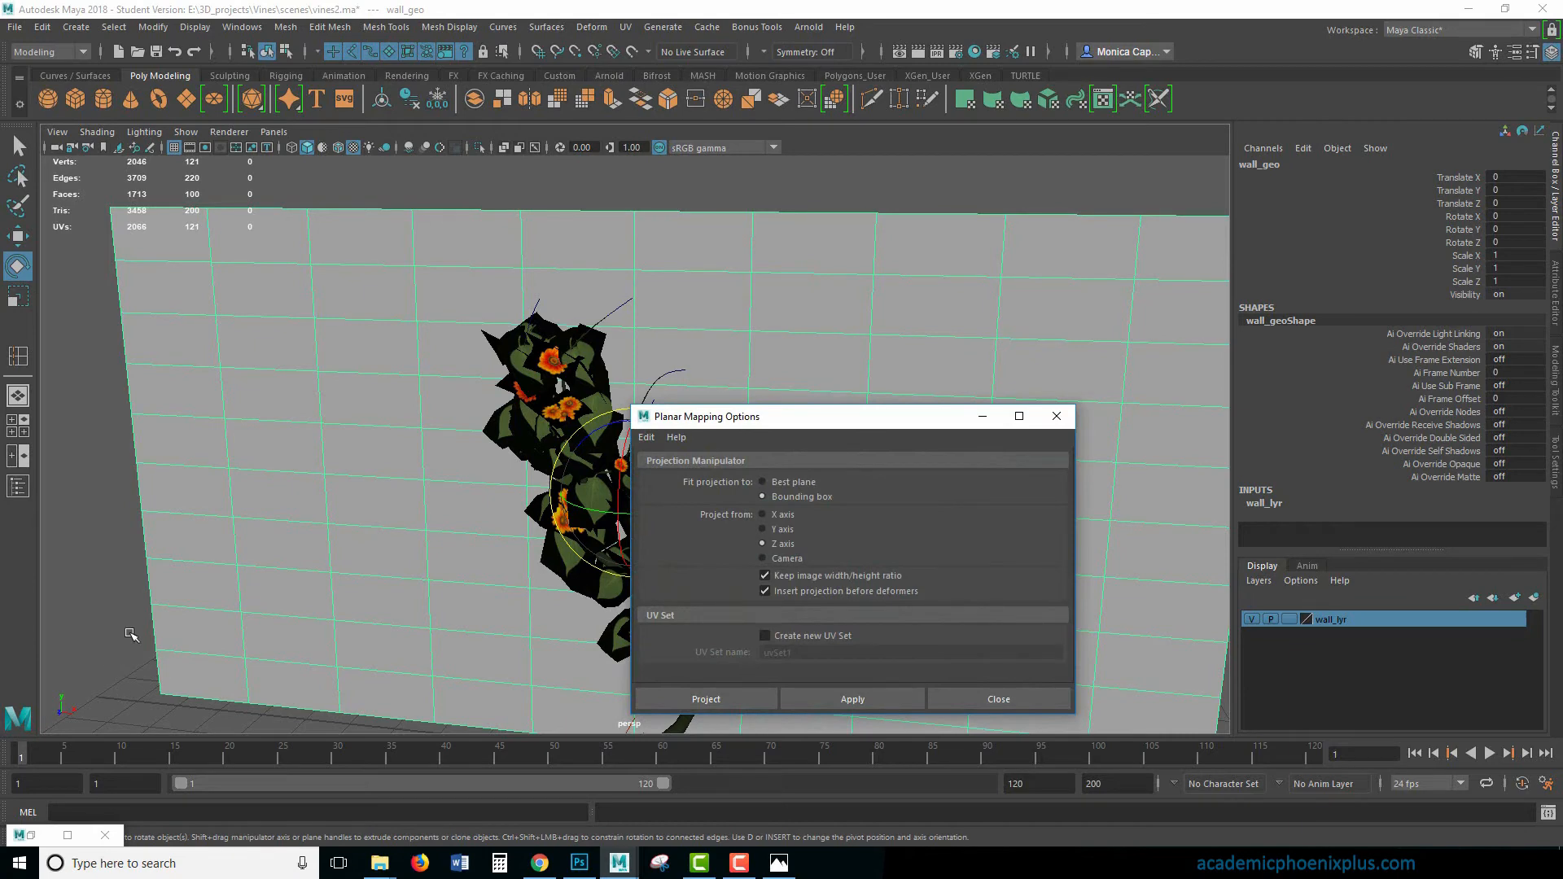
alt+drag(130, 635, 620, 594)
click(787, 545)
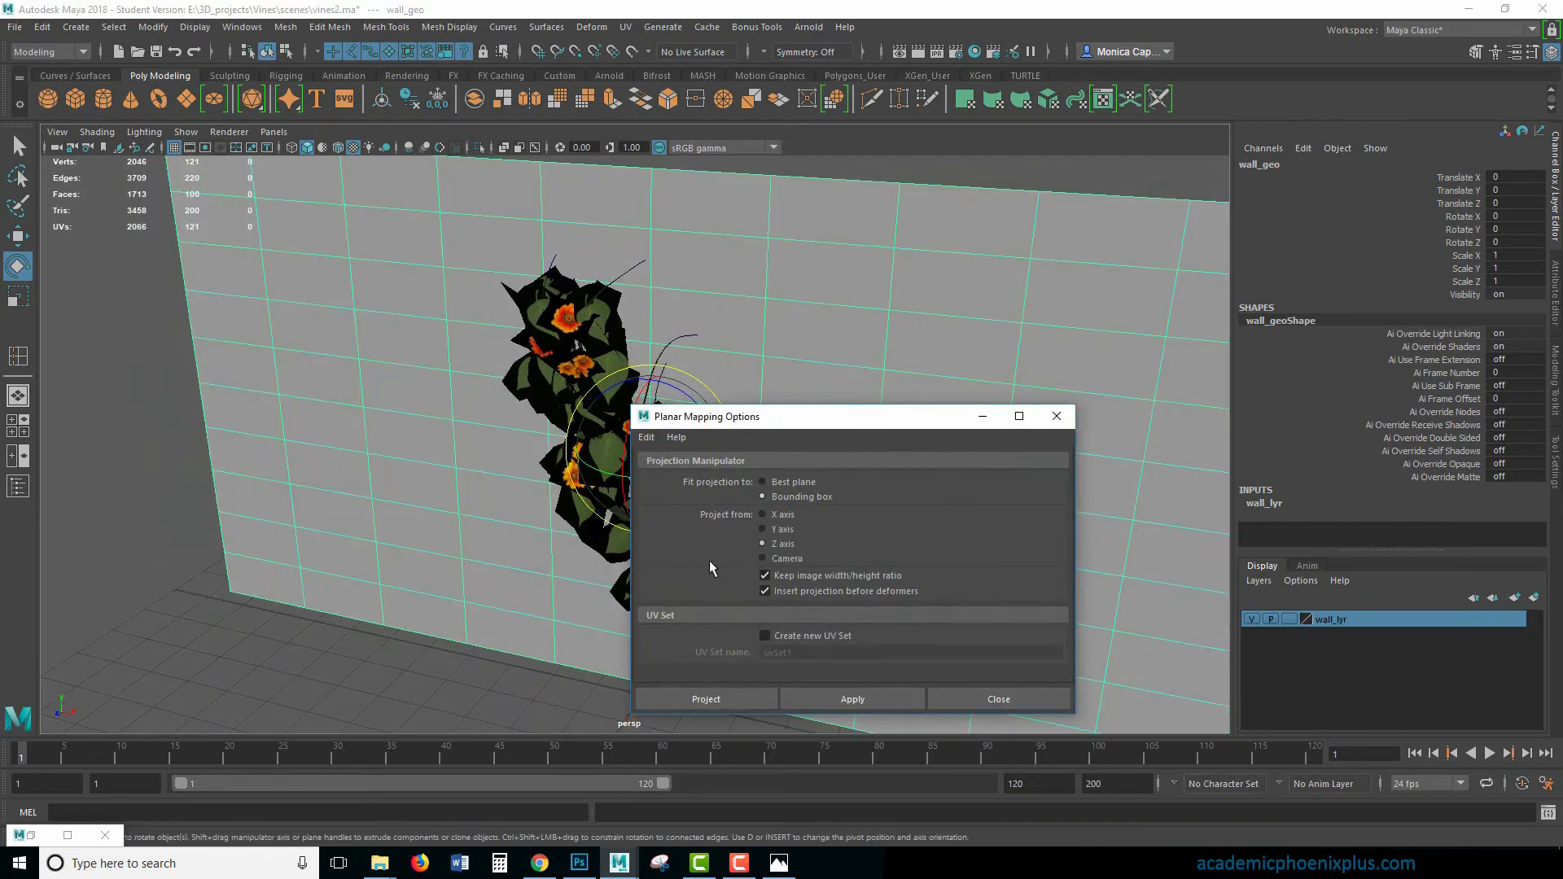
click(723, 700)
key(f)
right_drag(923, 389, 1050, 356)
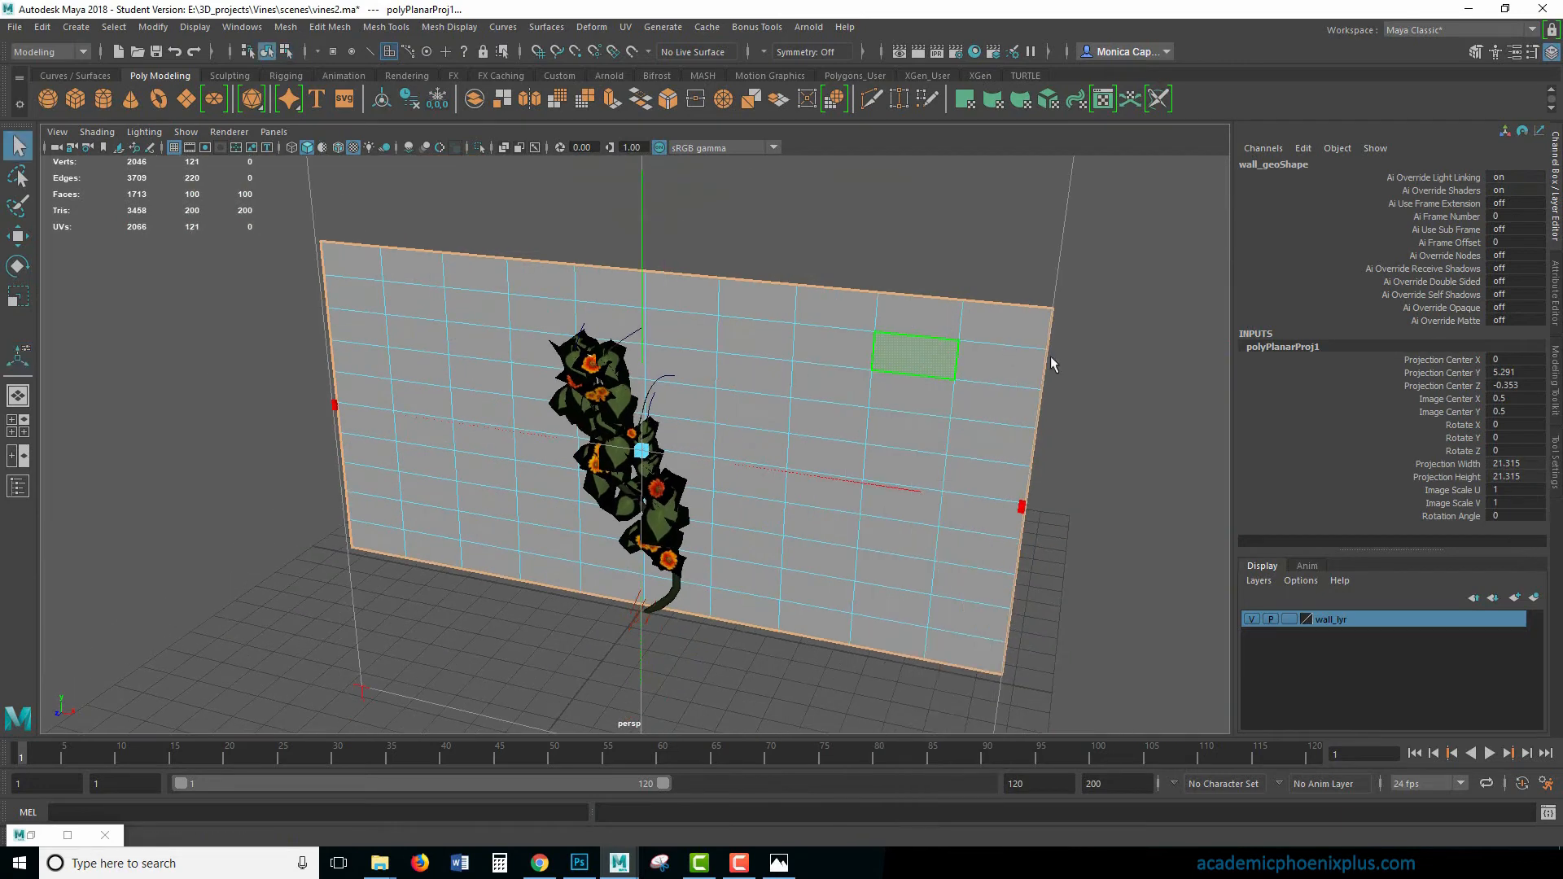
- Assign a new Arnold aiStandardSurface material to the wall
click(926, 424)
key(ctrl+a)
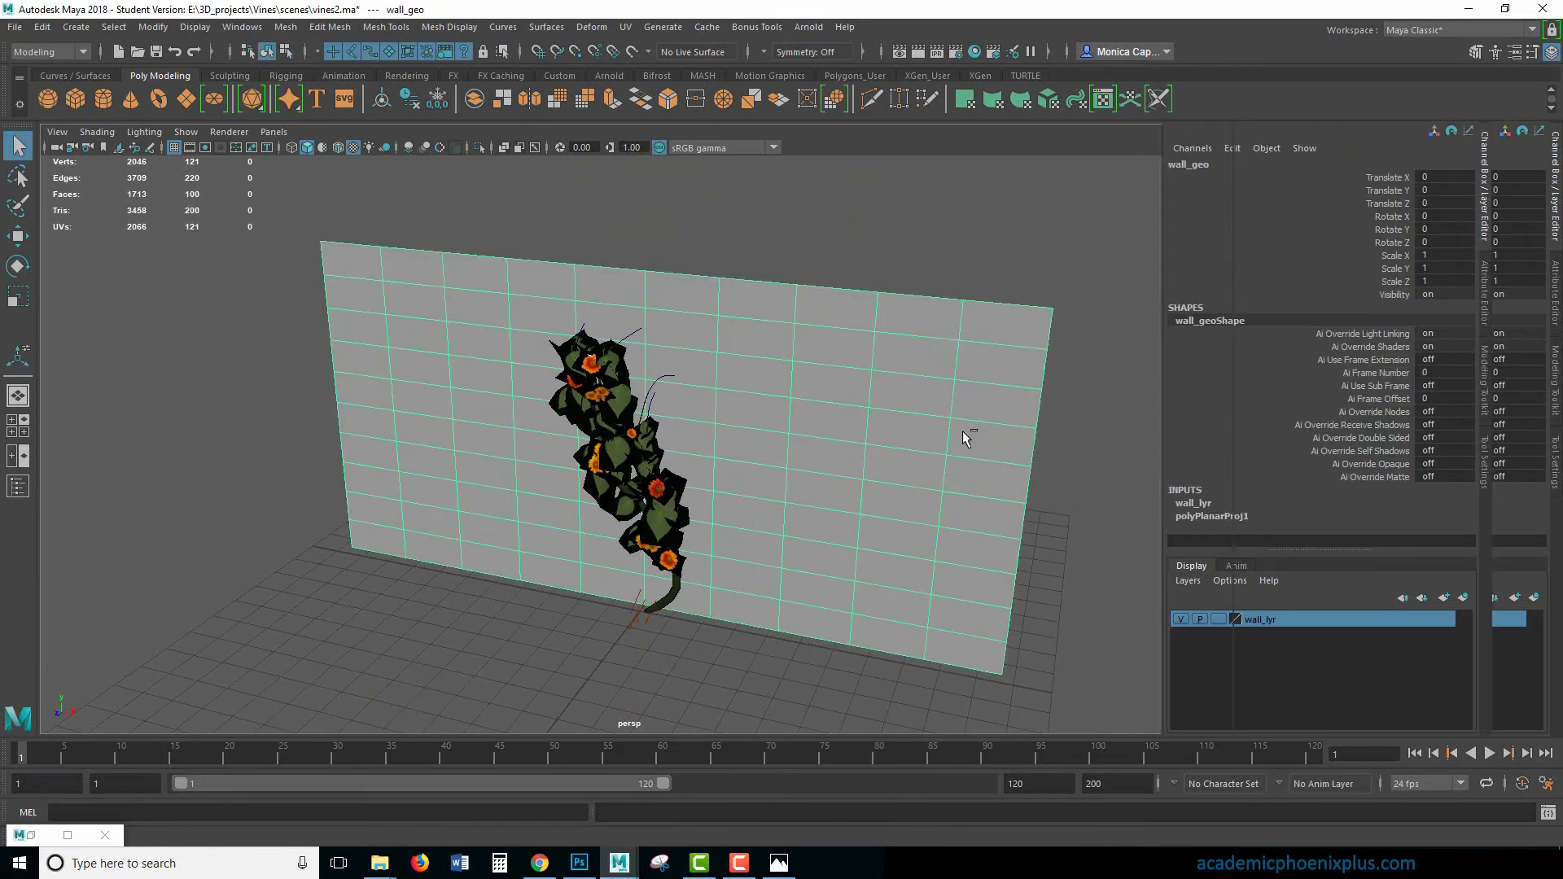
click(1536, 161)
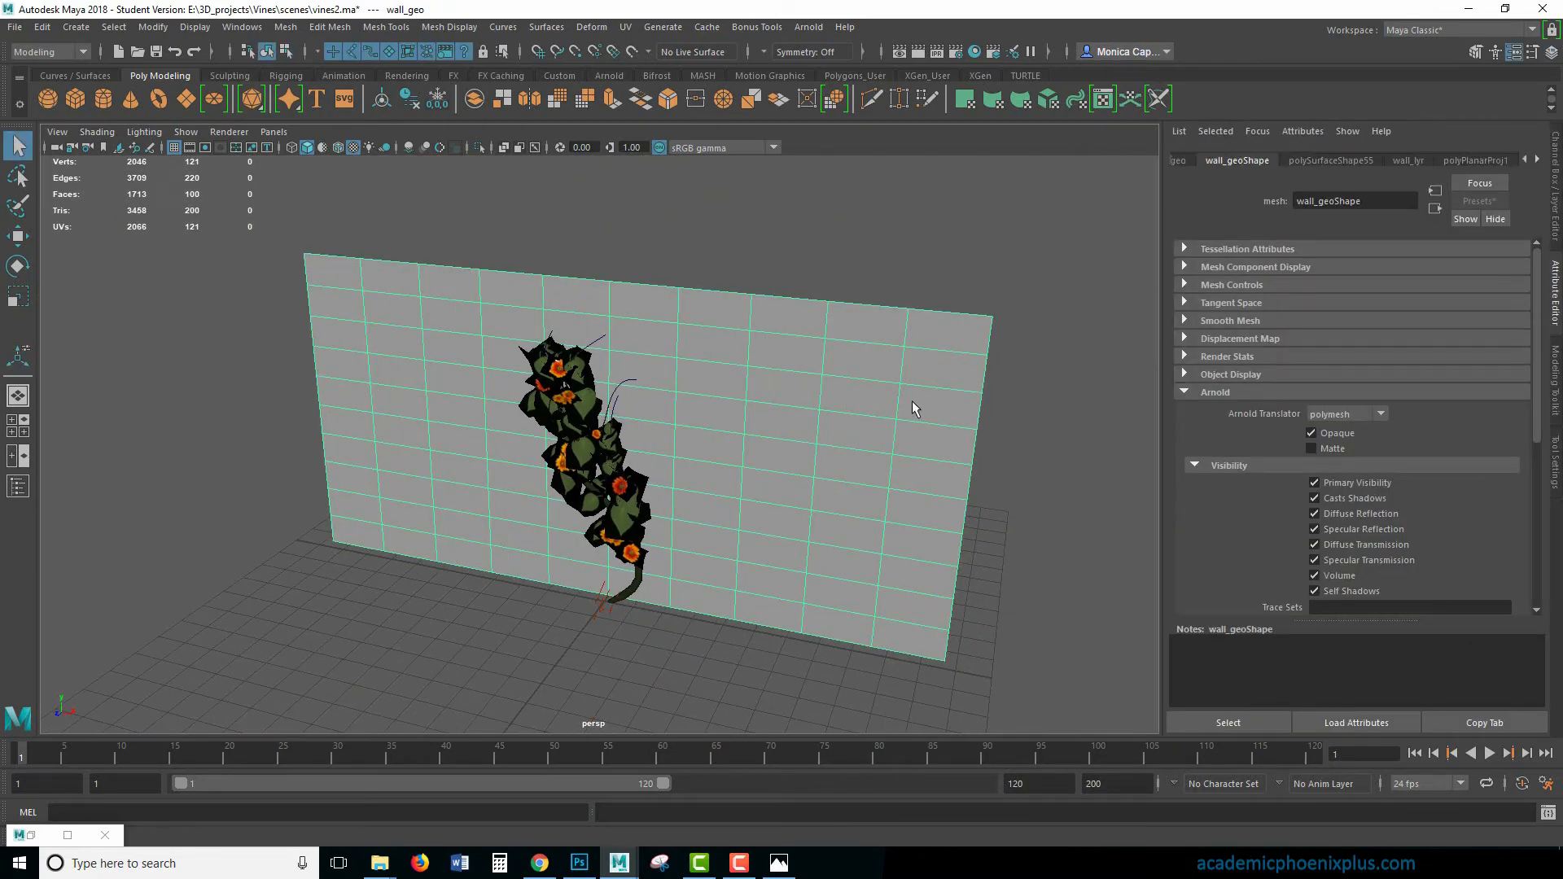
right_drag(853, 390, 855, 807)
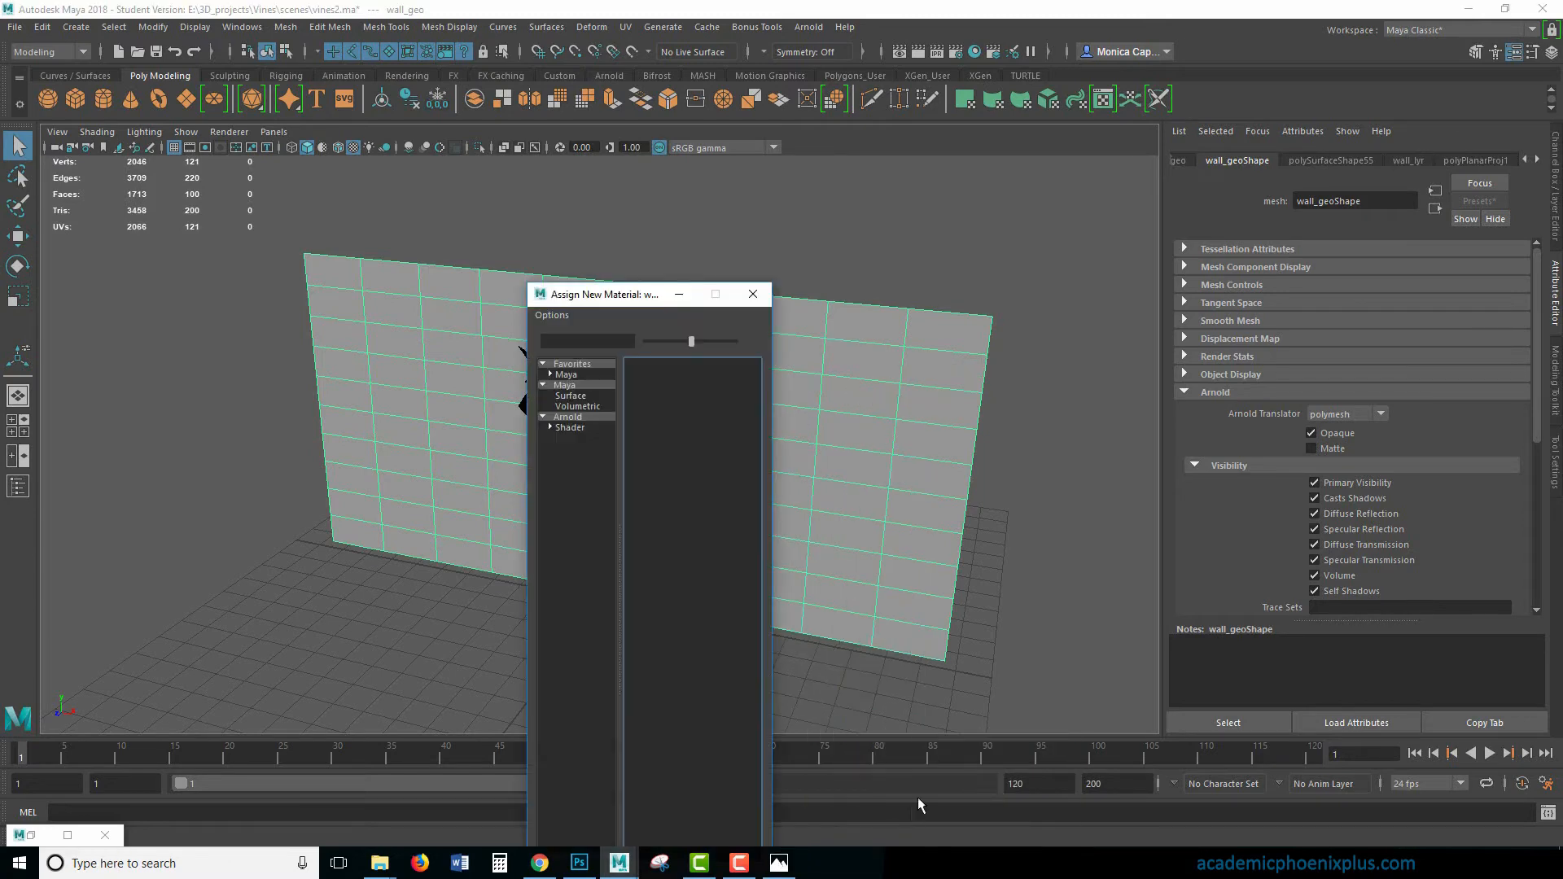
click(593, 419)
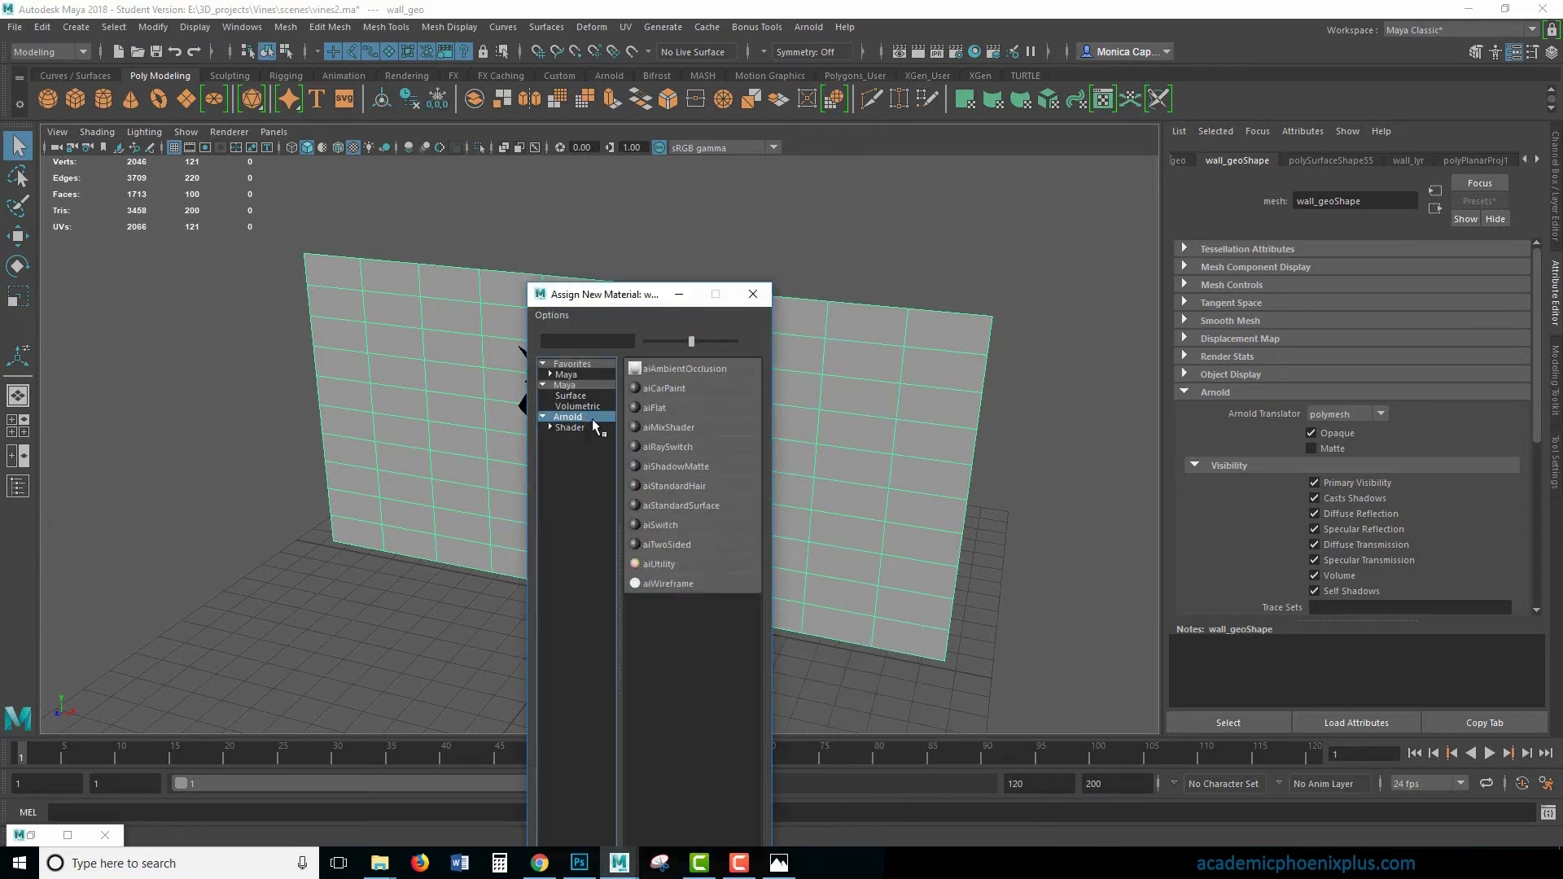
click(680, 506)
- Rename the wall's new material to fence_aiStandardSurface
click(1391, 203)
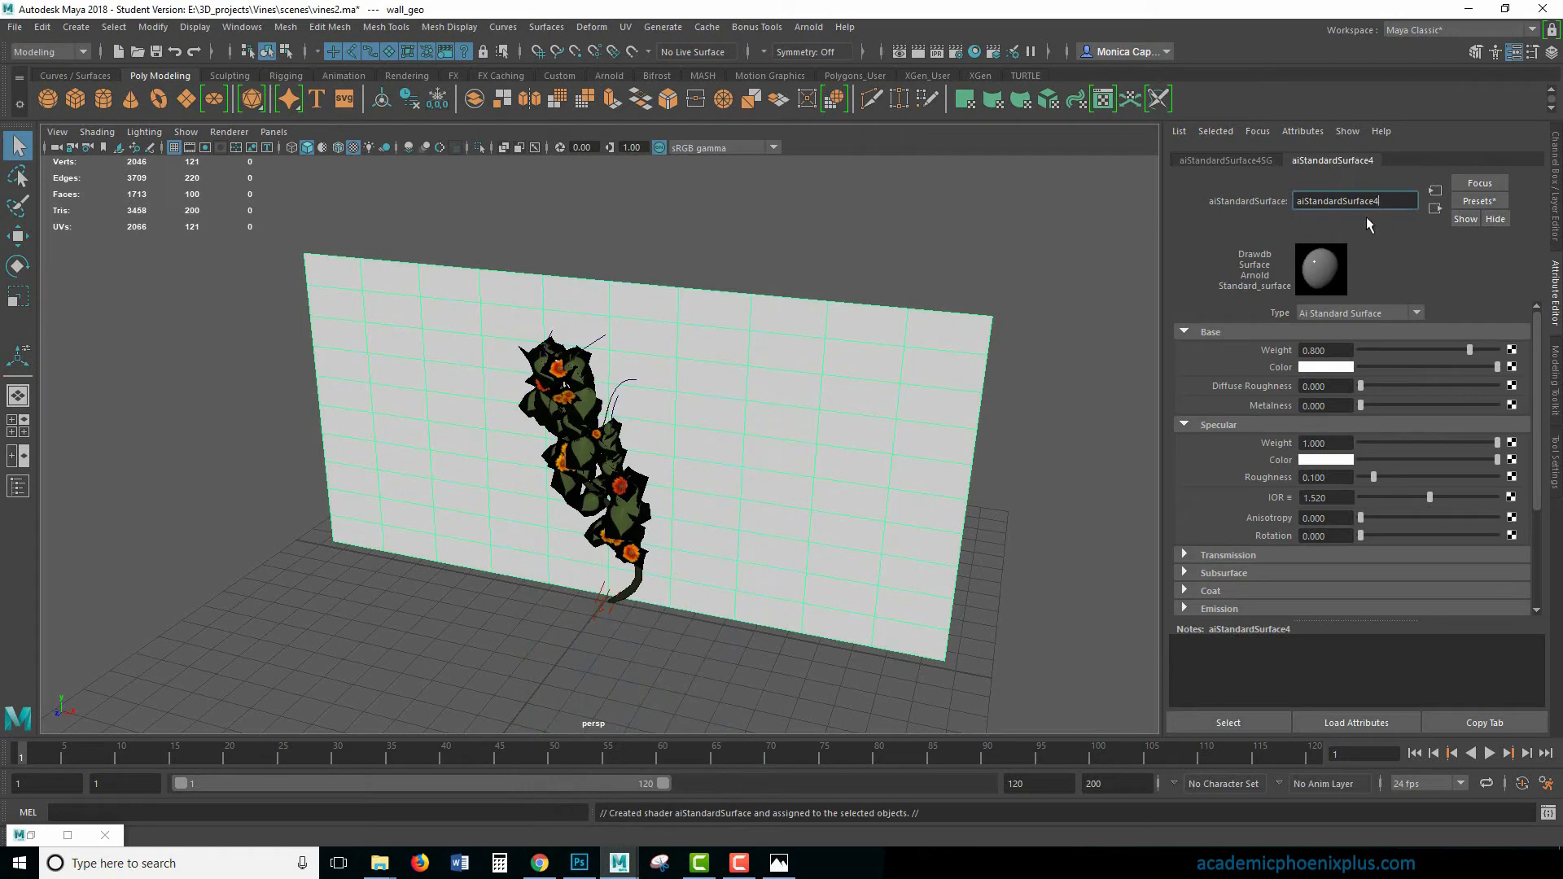
key(BackSpace)
key(Home)
text(fence_)
key(Return)
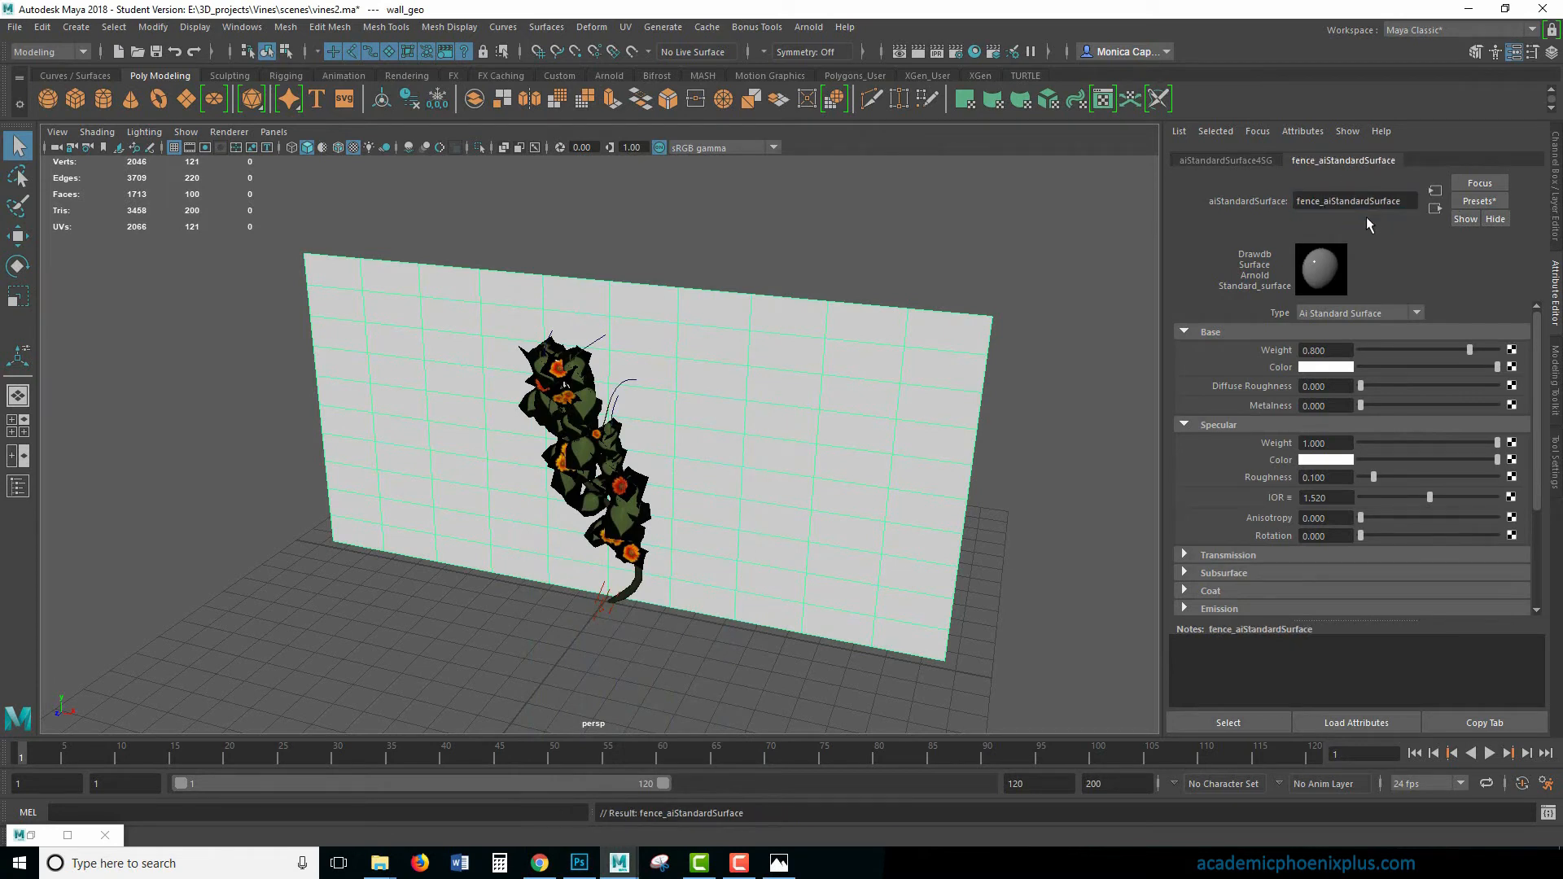
- Connect a File texture to the fence material's base color and browse for its image
drag(1496, 367, 1480, 367)
click(1512, 367)
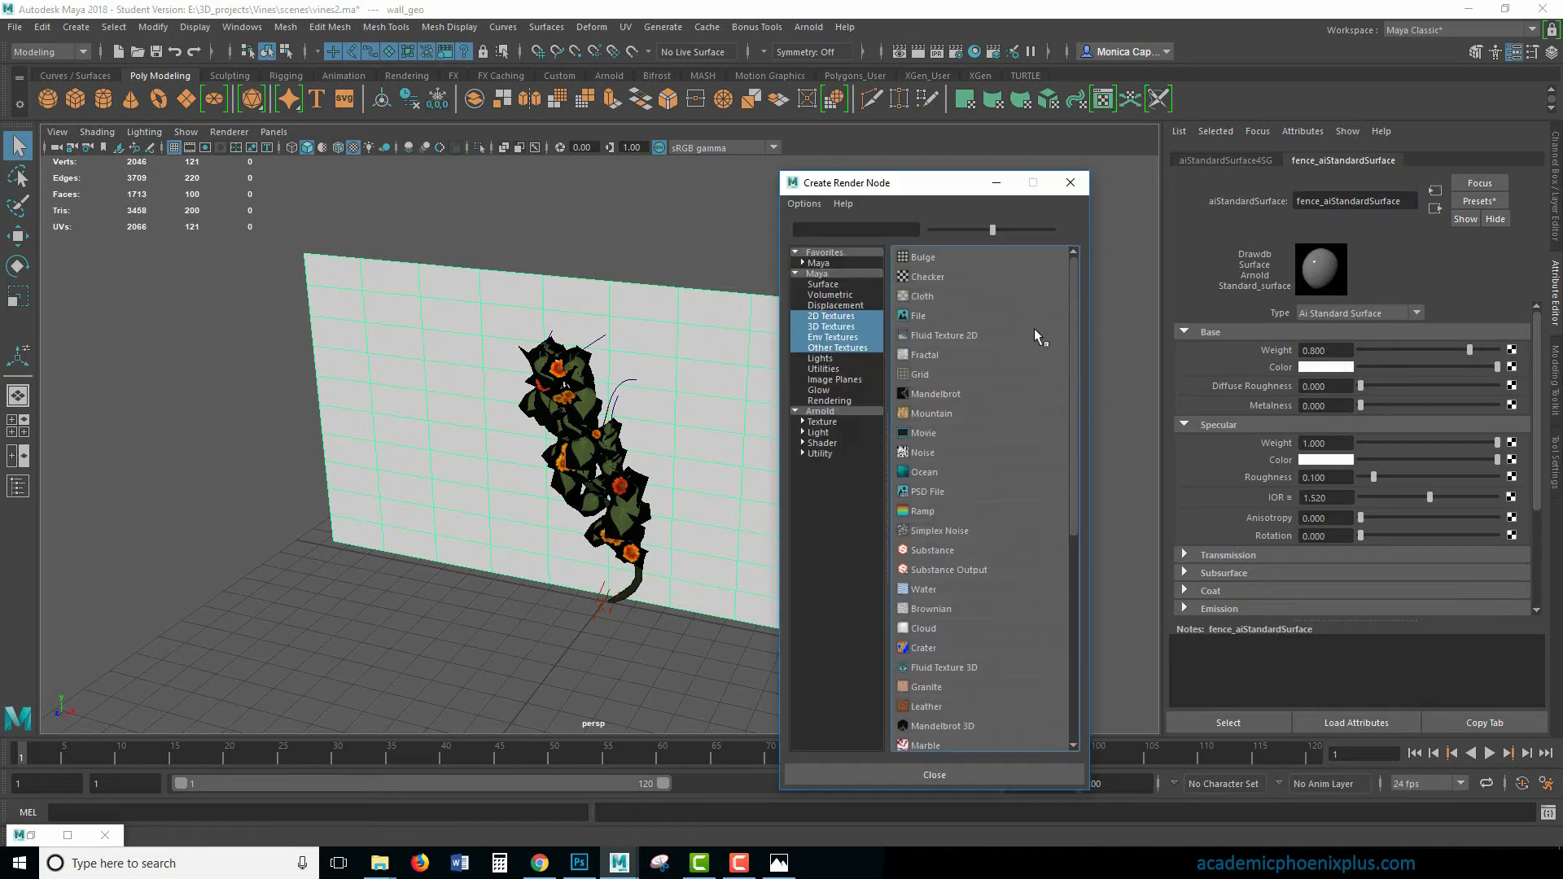
click(918, 316)
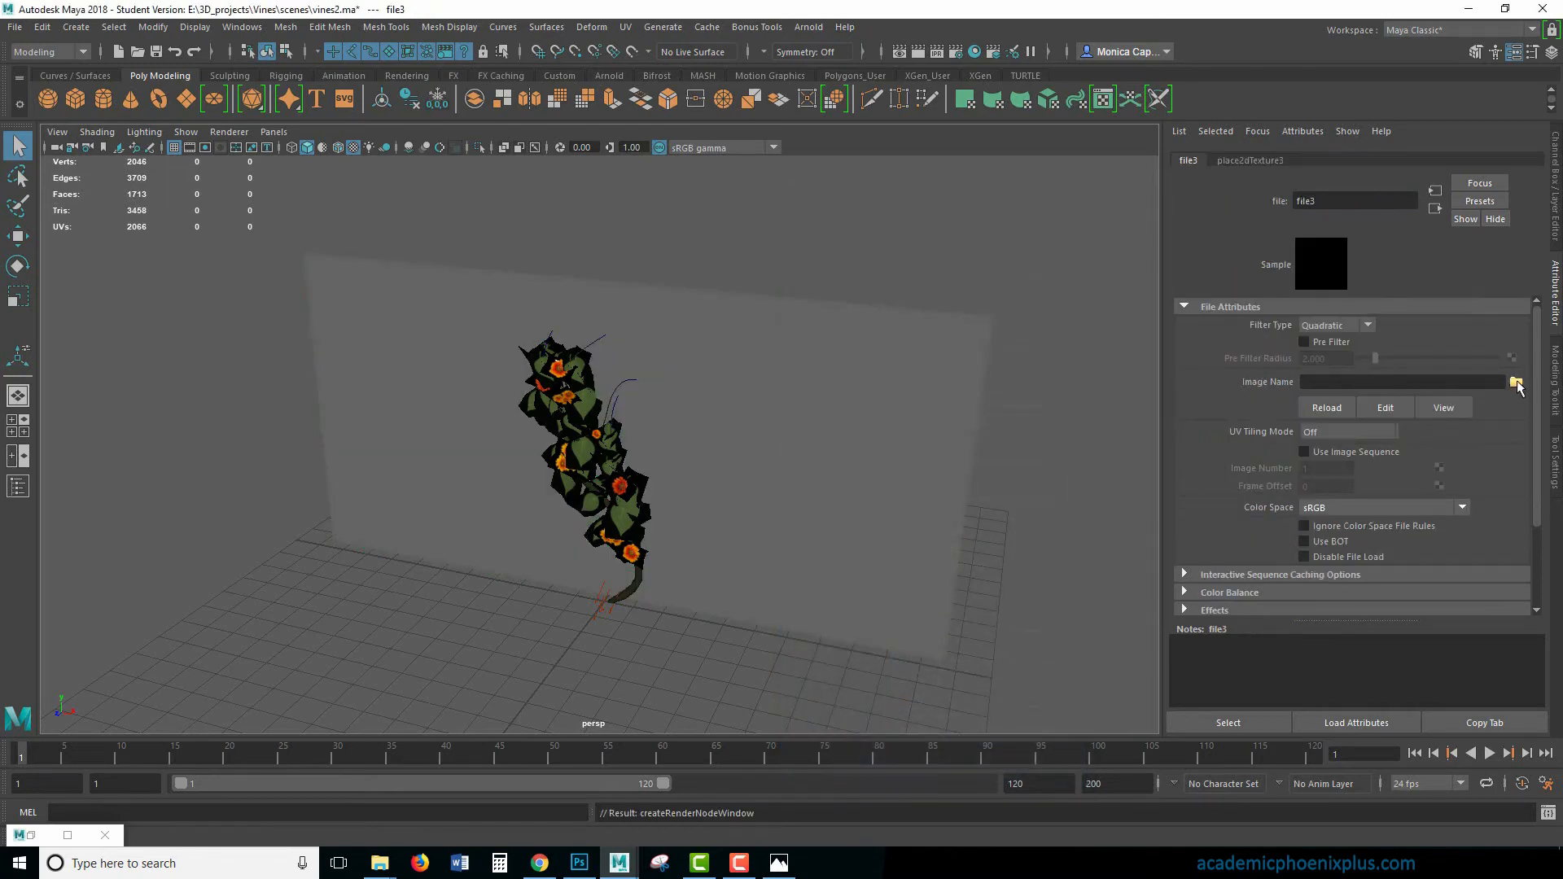
click(1516, 383)
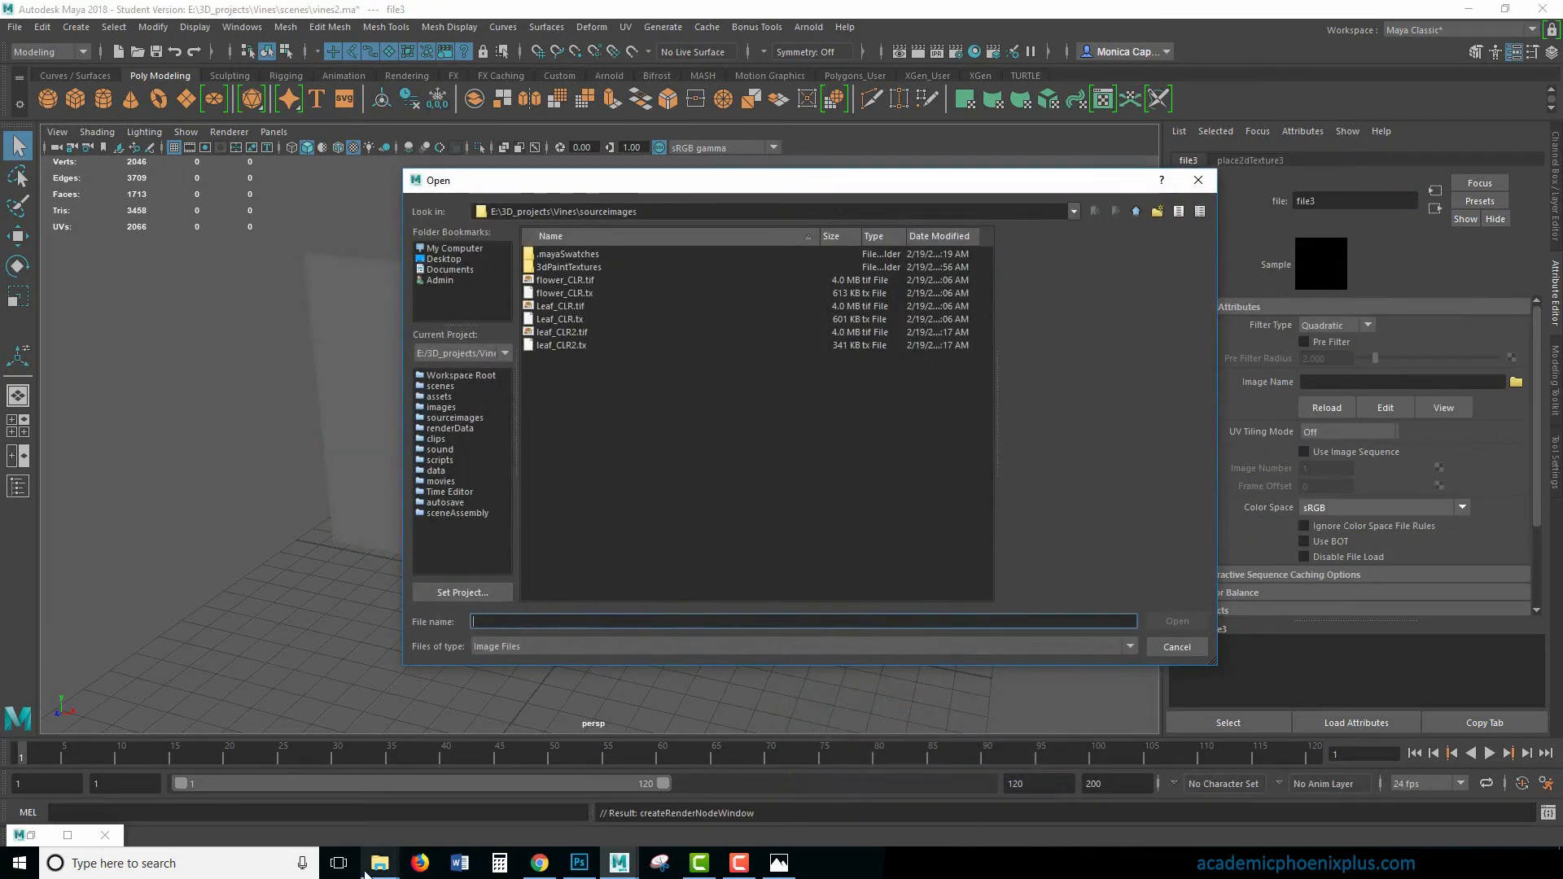
- Copy the TexturesCom_WoodPlanksOld0024_5_seamless_S image from the Vines project's images folder into its sourceimages folder
mouse_move(380, 861)
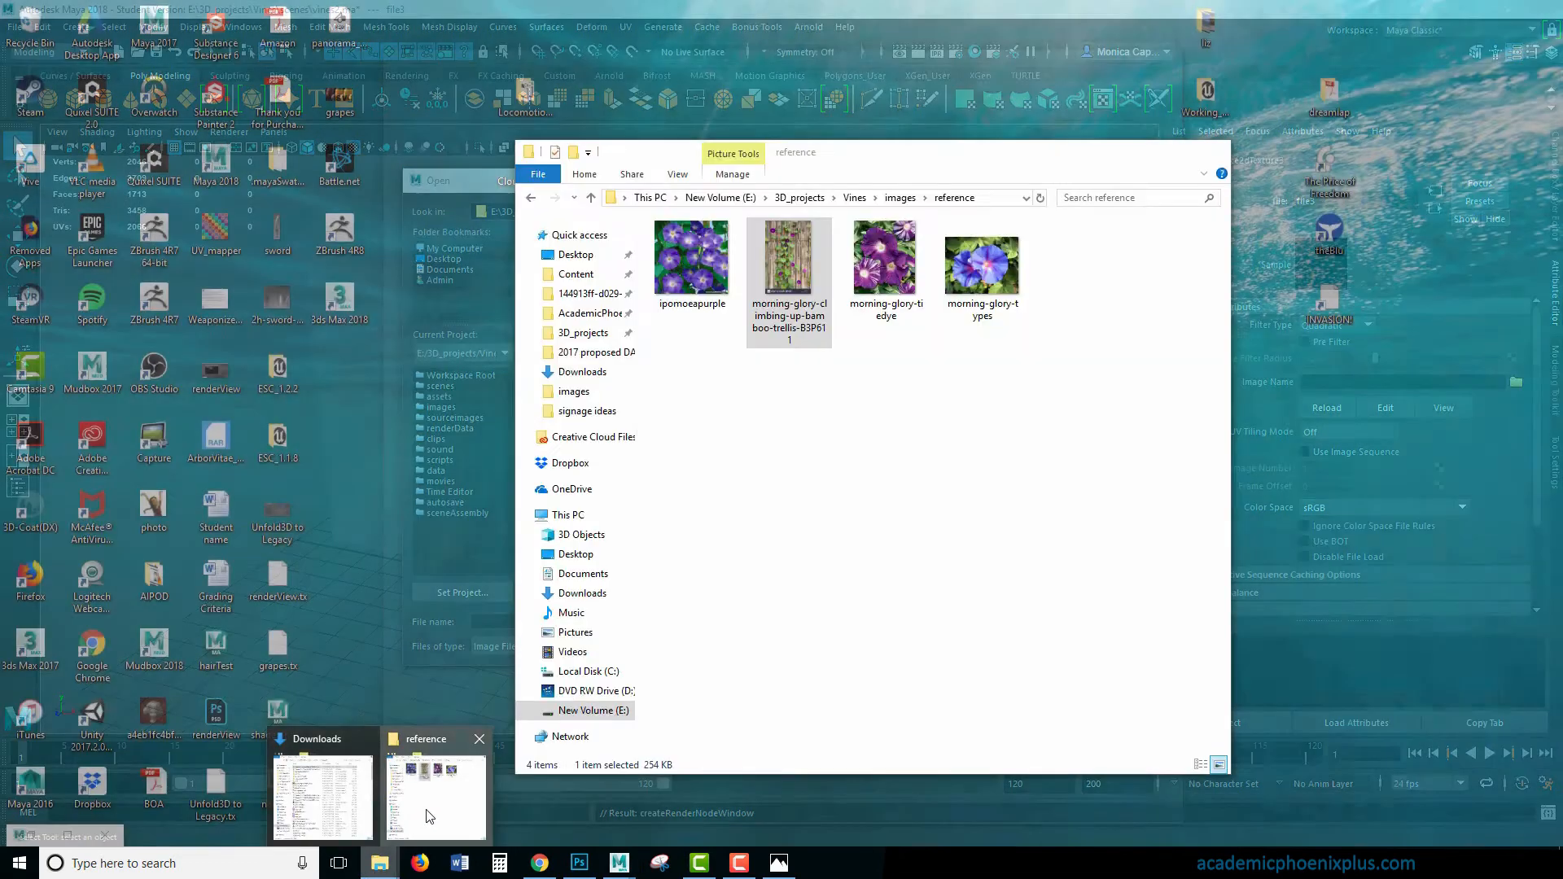
click(430, 815)
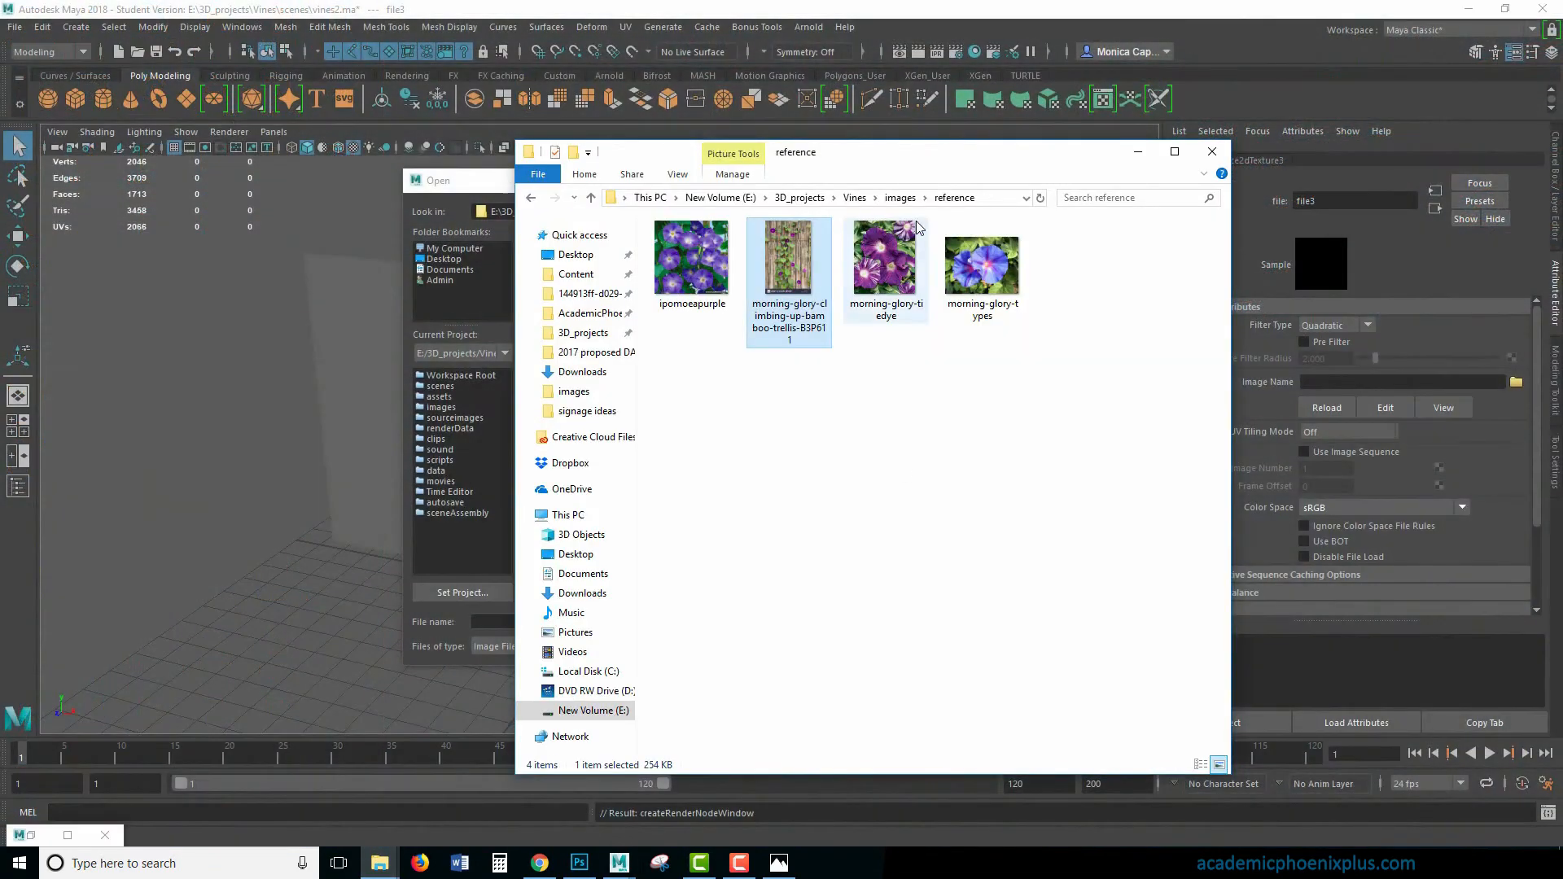
click(900, 198)
click(873, 356)
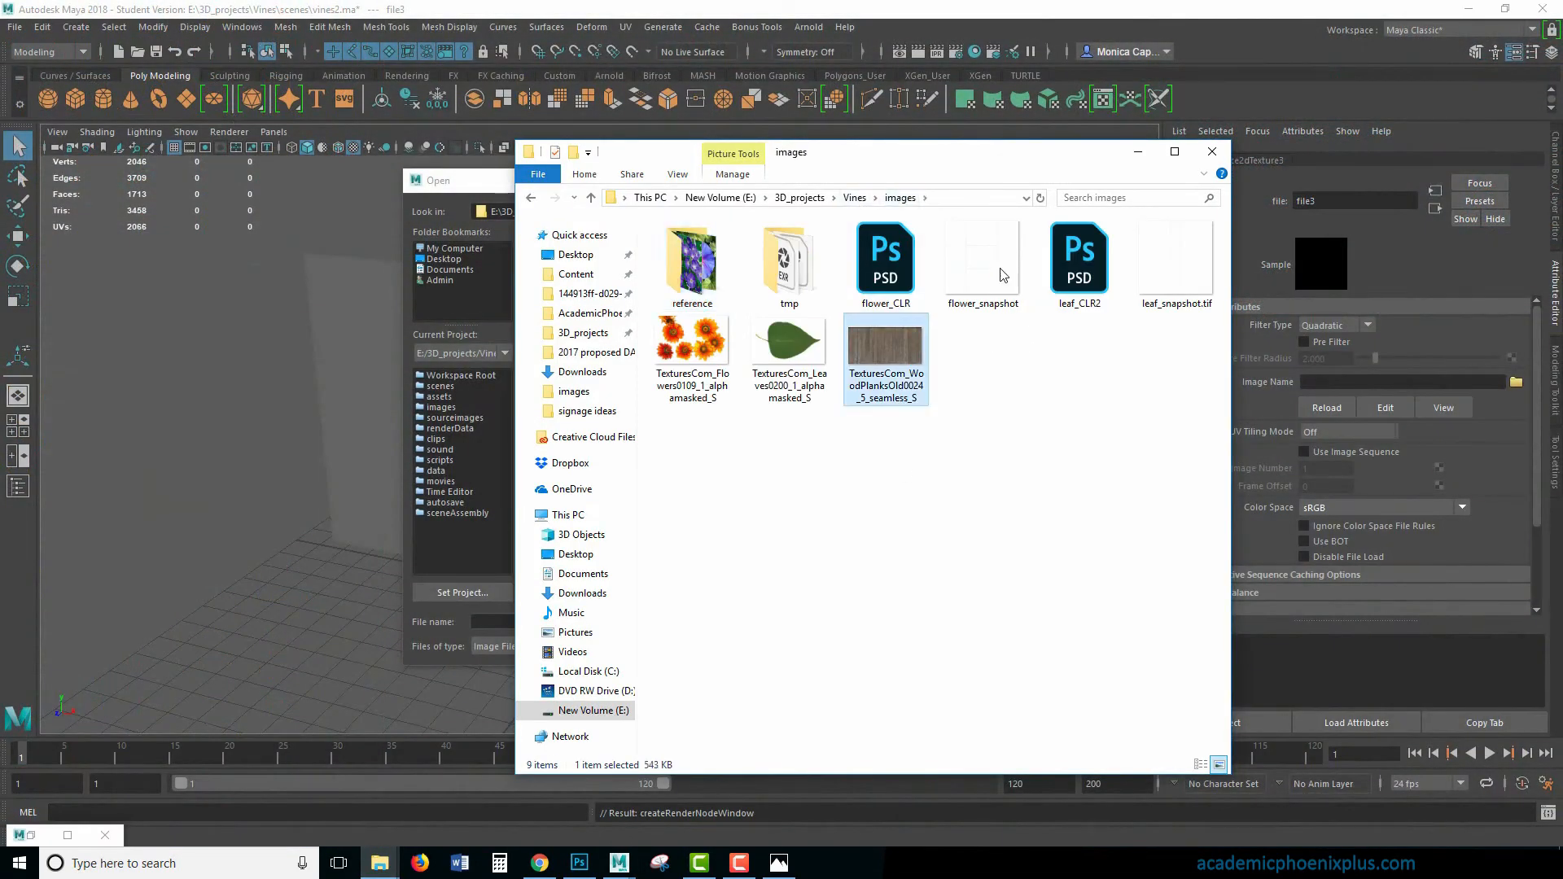
click(855, 198)
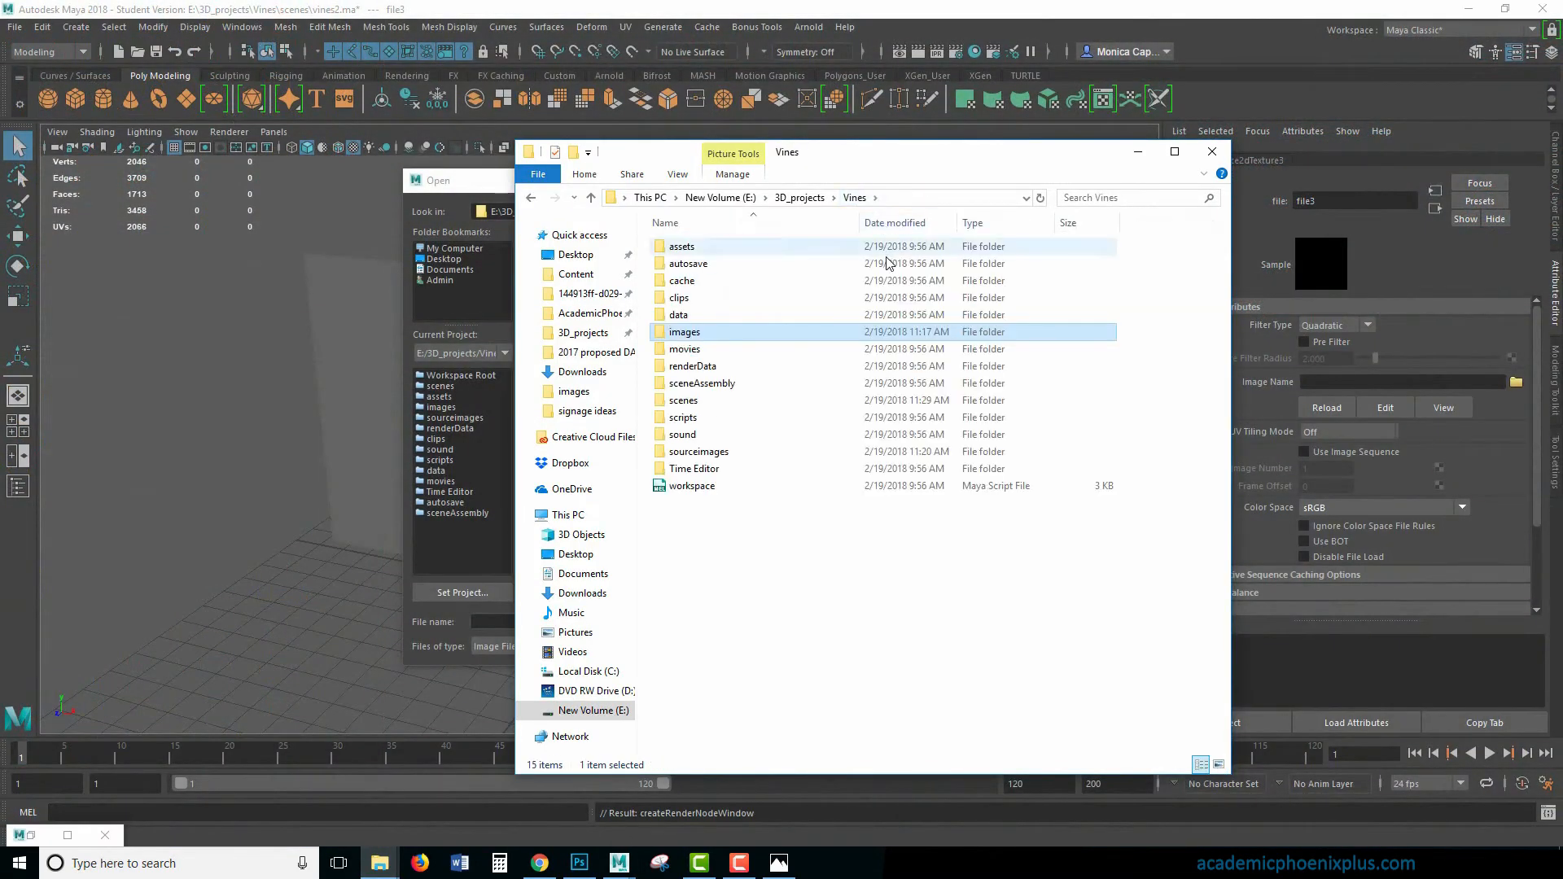
double_click(727, 454)
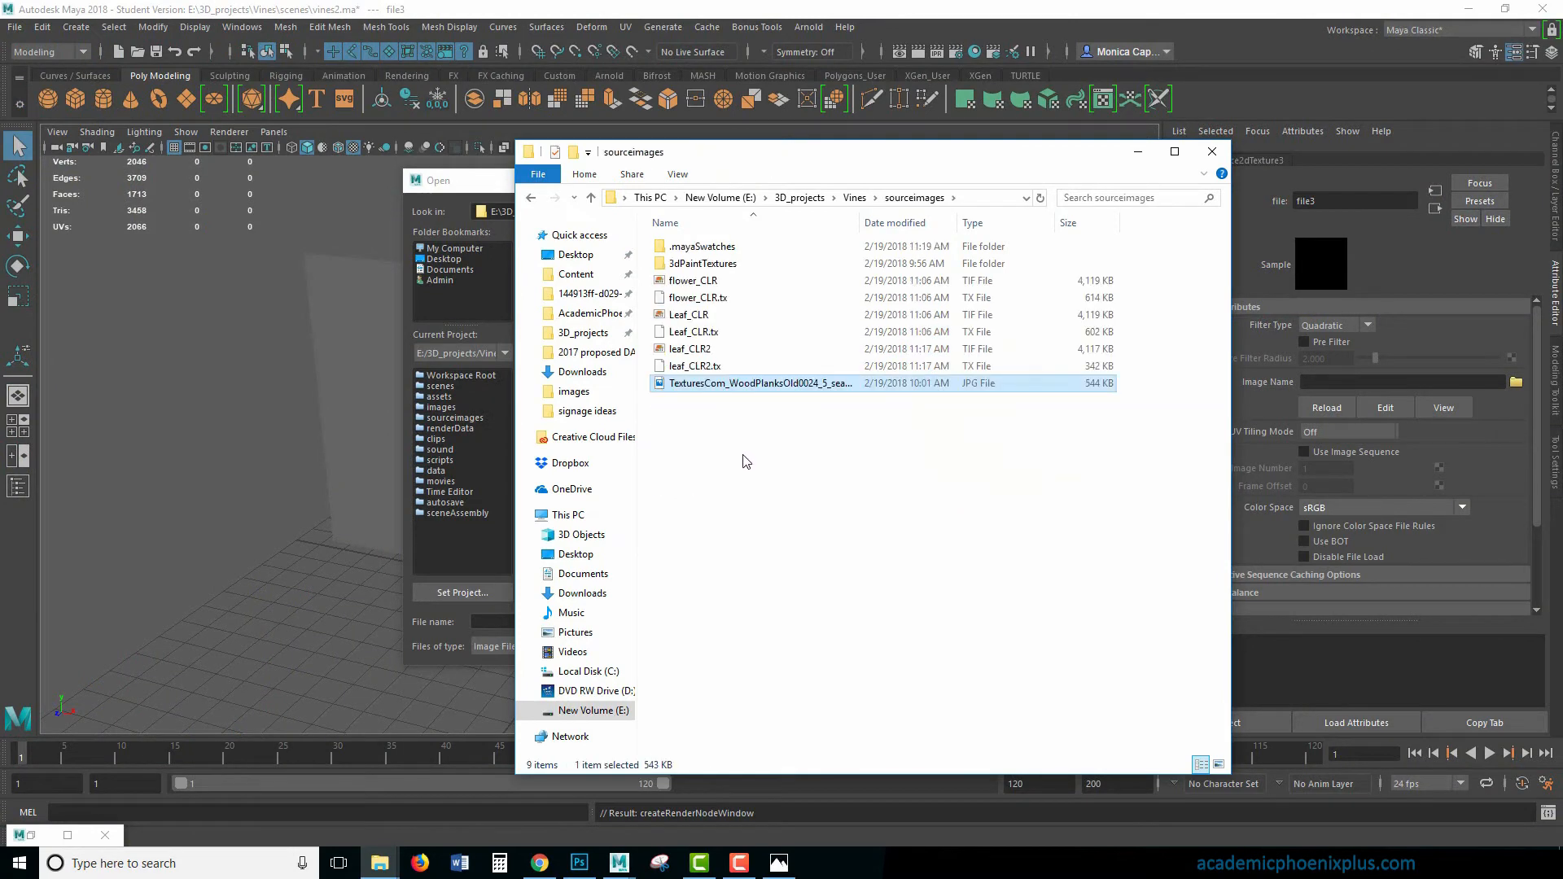
- Load TexturesCom_WoodPlanksOld0024_5_seamless_S.jpg as the image of the fence material's base color texture
click(477, 181)
click(657, 360)
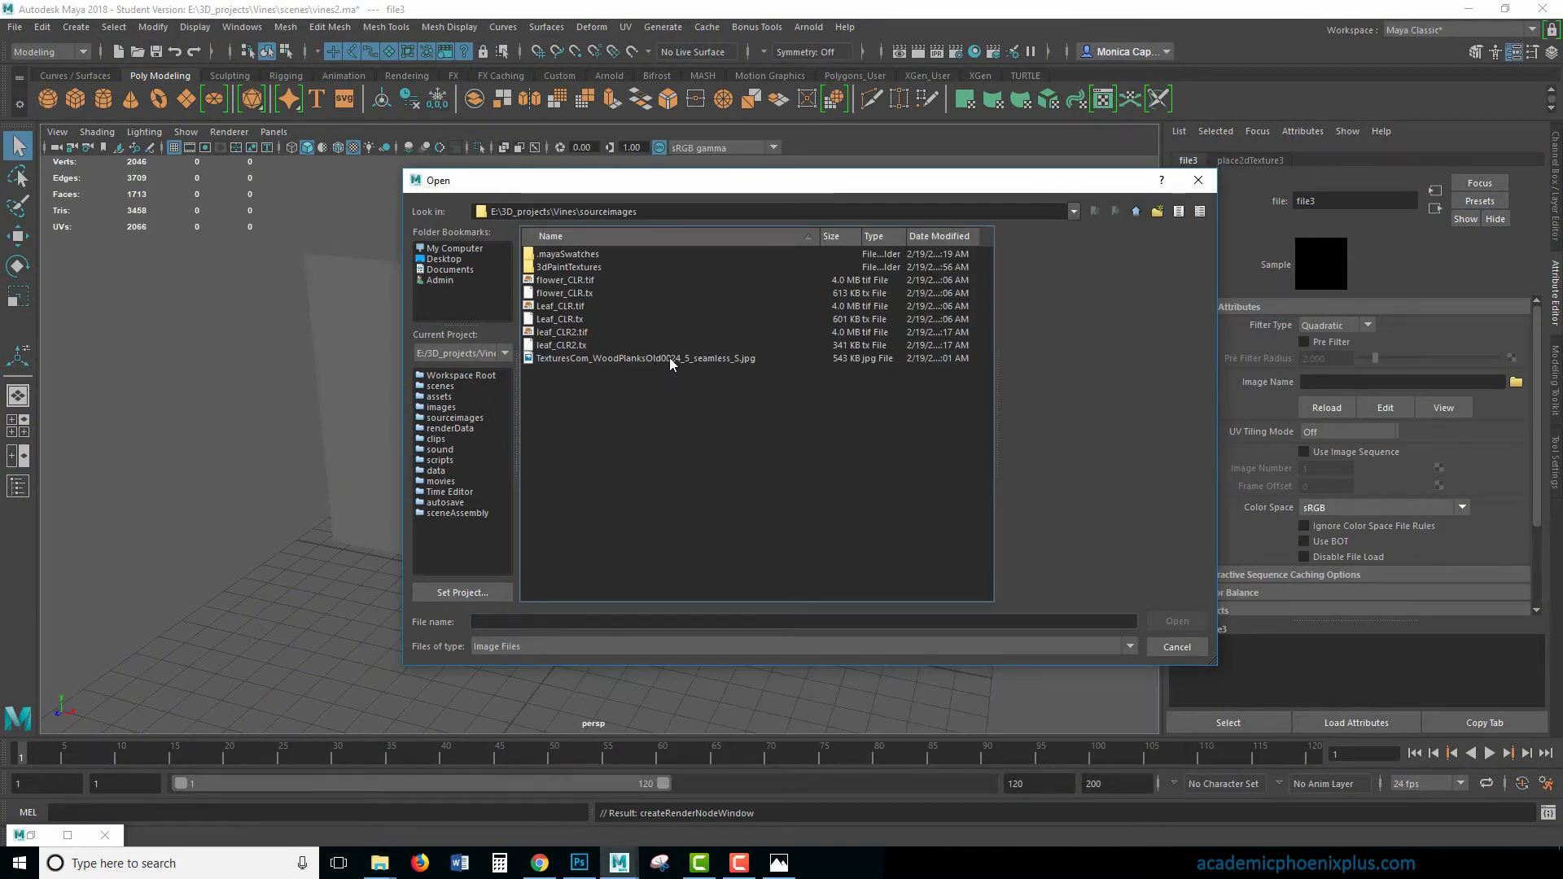
double_click(666, 359)
- Render the vine against the wood-textured wall with Arnold from the perspective camera
alt+drag(829, 424, 757, 468)
click(766, 440)
alt+middle_drag(766, 439, 896, 416)
alt+right_drag(896, 416, 995, 404)
alt+middle_drag(981, 405, 795, 429)
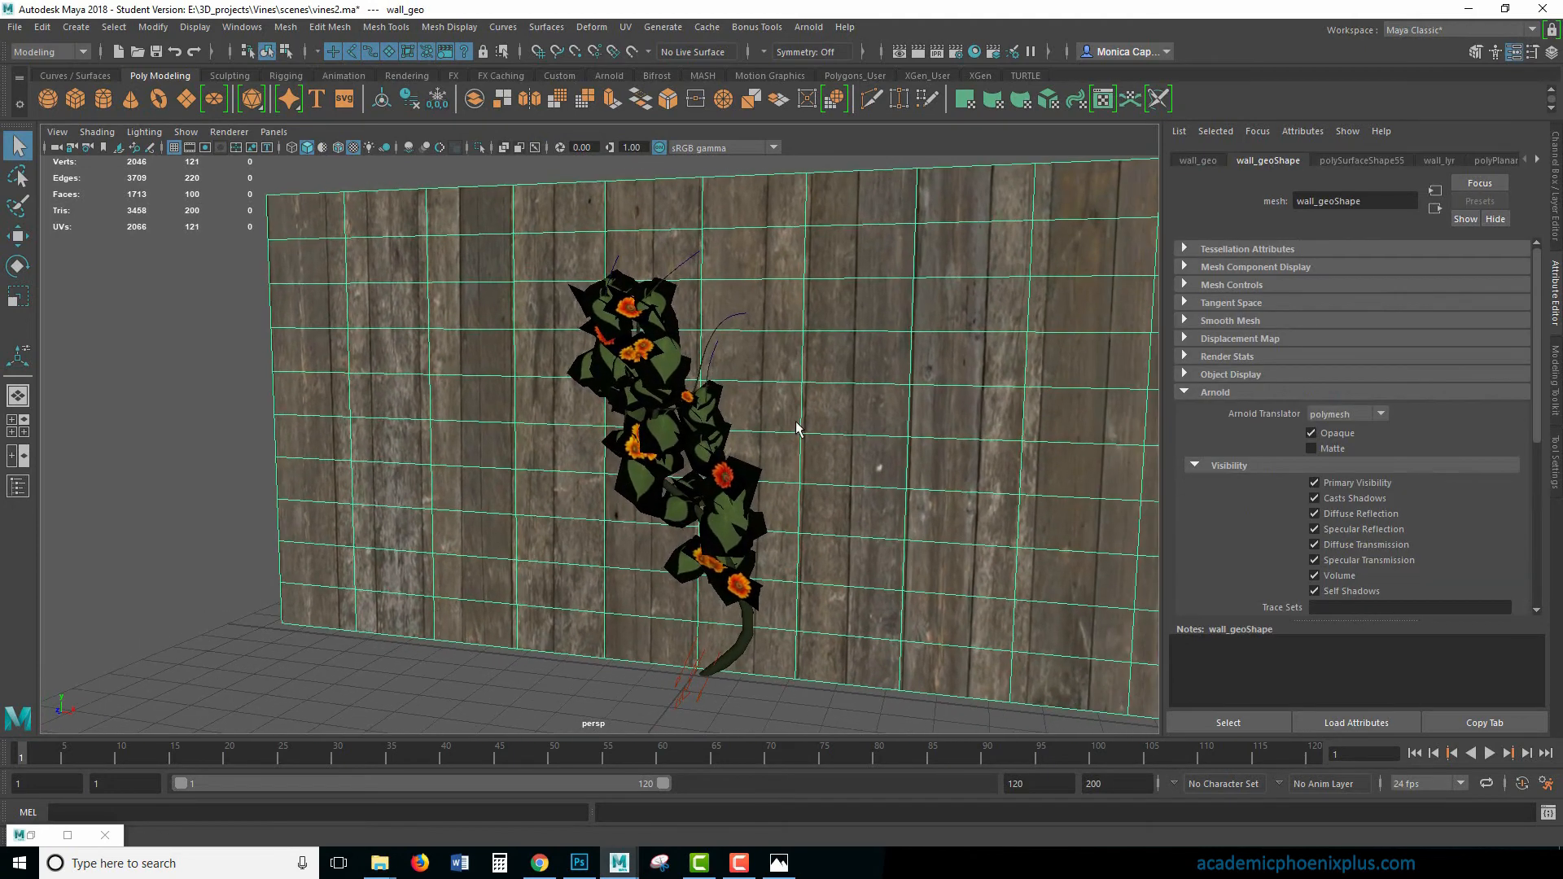
alt+right_drag(849, 431, 887, 432)
alt+middle_drag(887, 433, 827, 447)
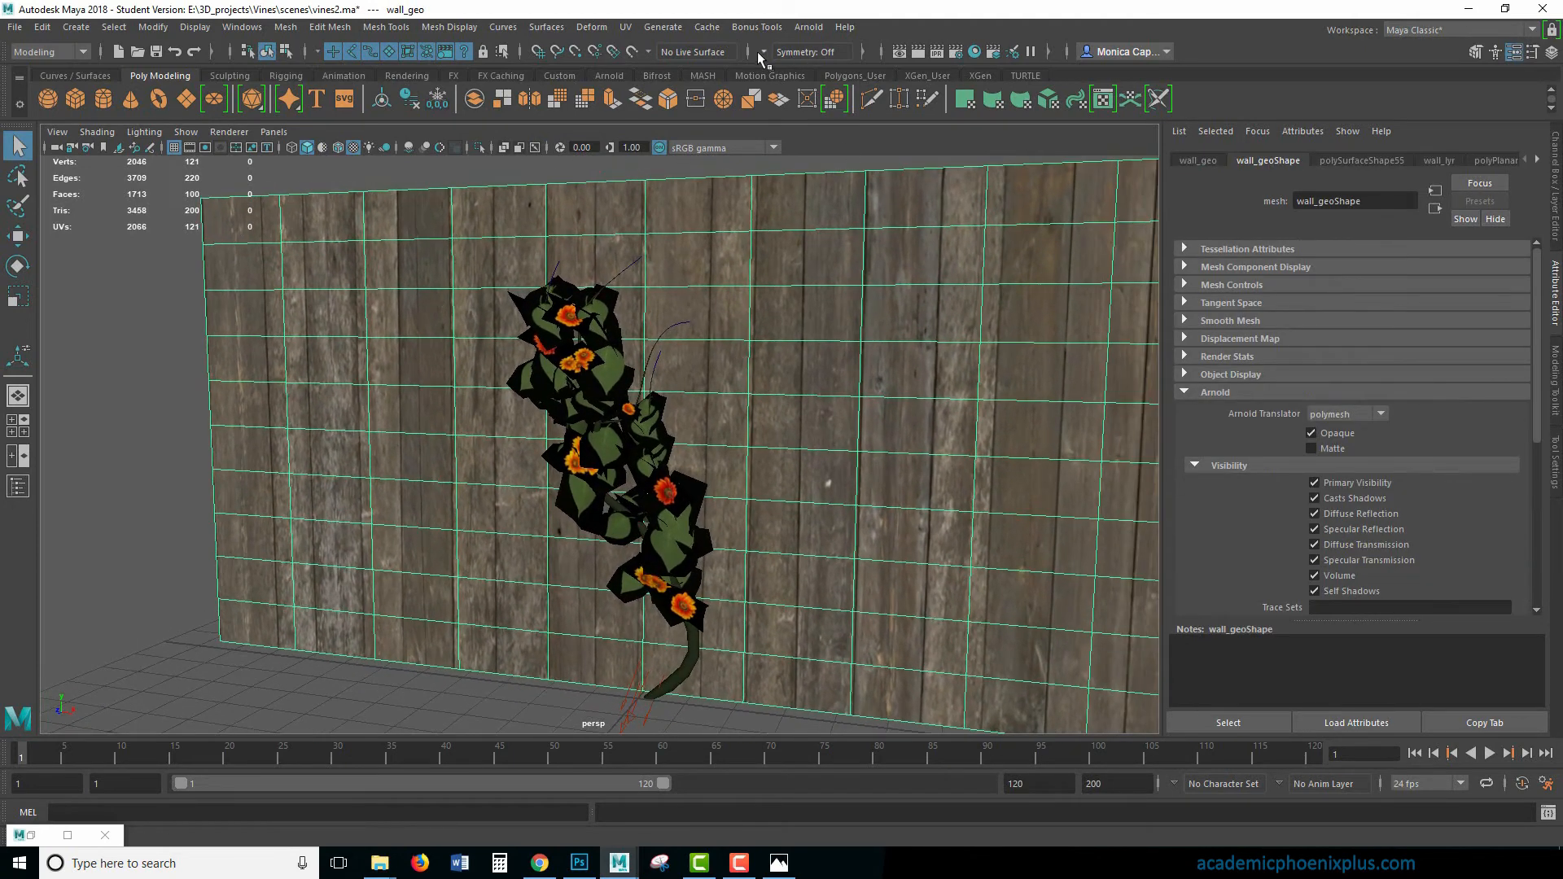
click(918, 52)
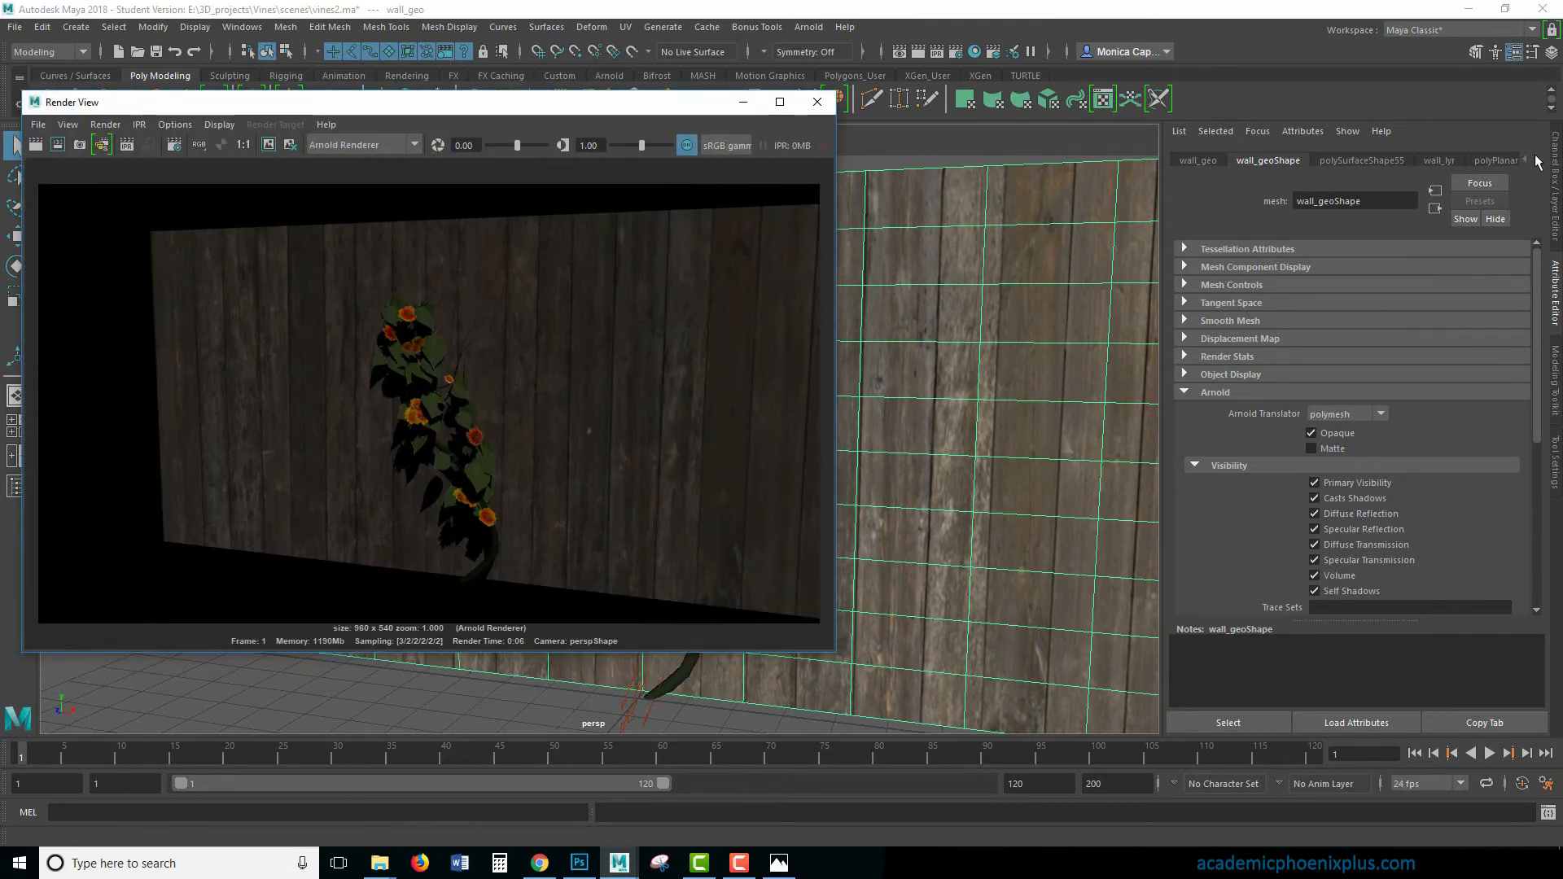
- Try setting the fence texture's Repeat UV to 2 by 2 in its 2D placement node
click(1537, 160)
click(1538, 159)
click(1477, 162)
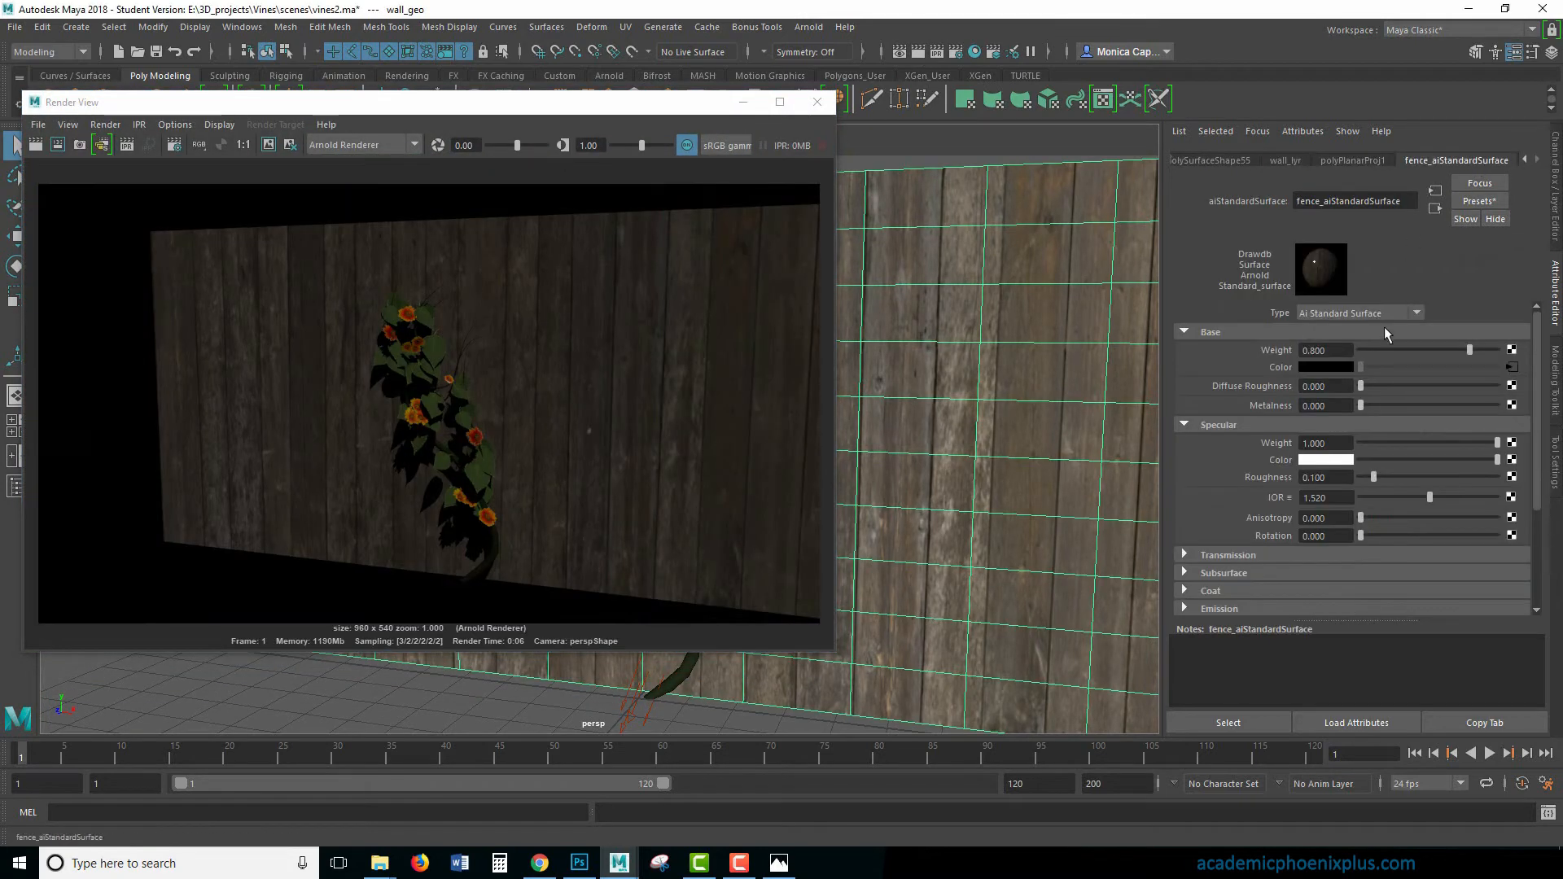
click(1512, 367)
click(1250, 160)
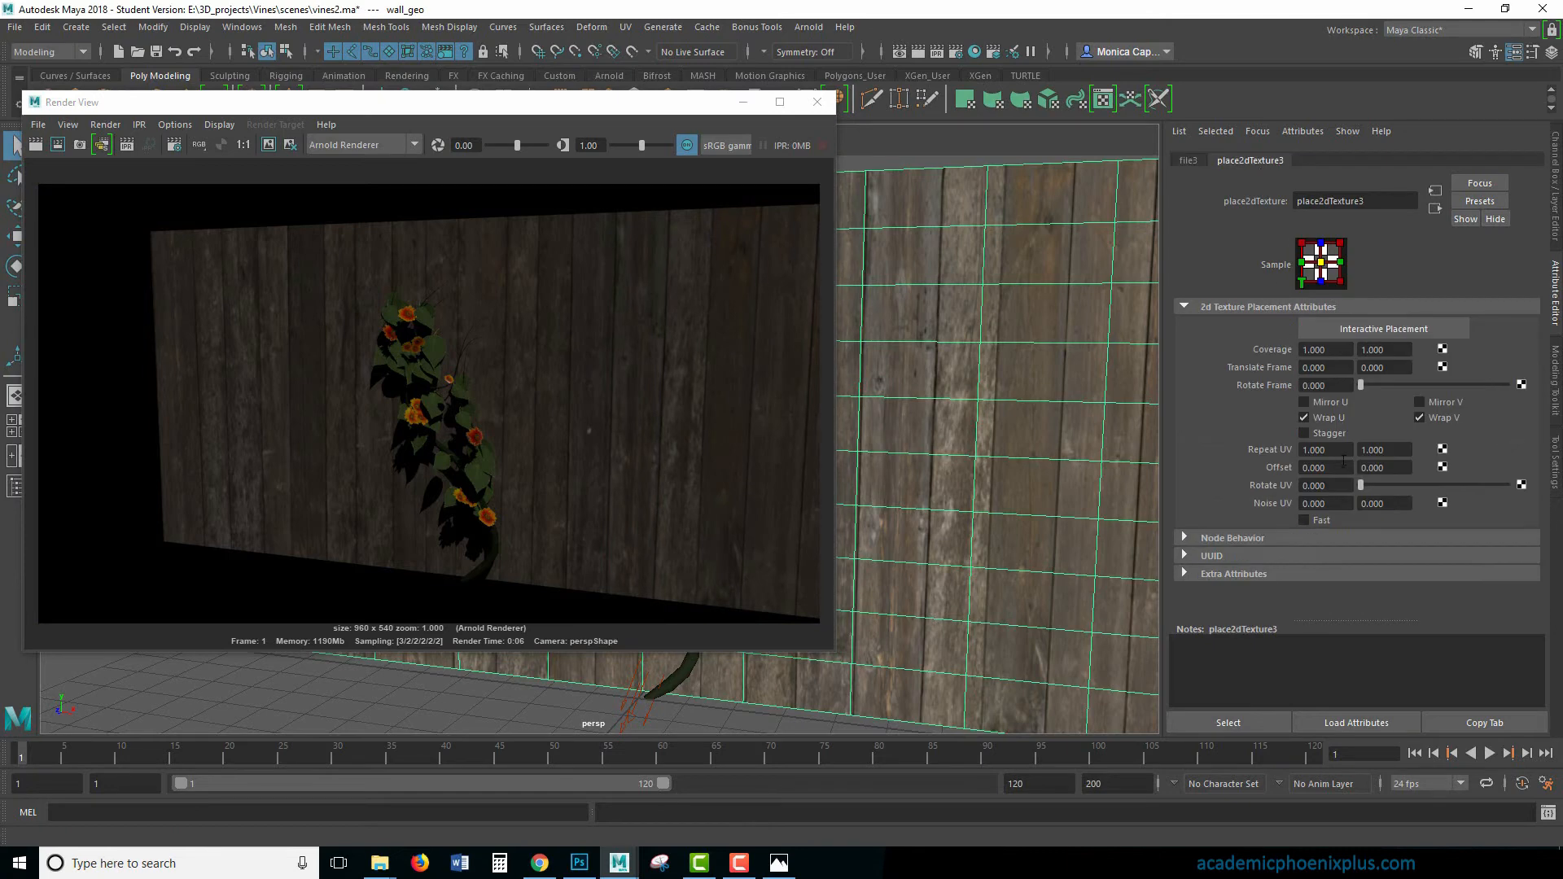
click(1323, 449)
text(2)
key(Tab)
text(2)
key(Tab)
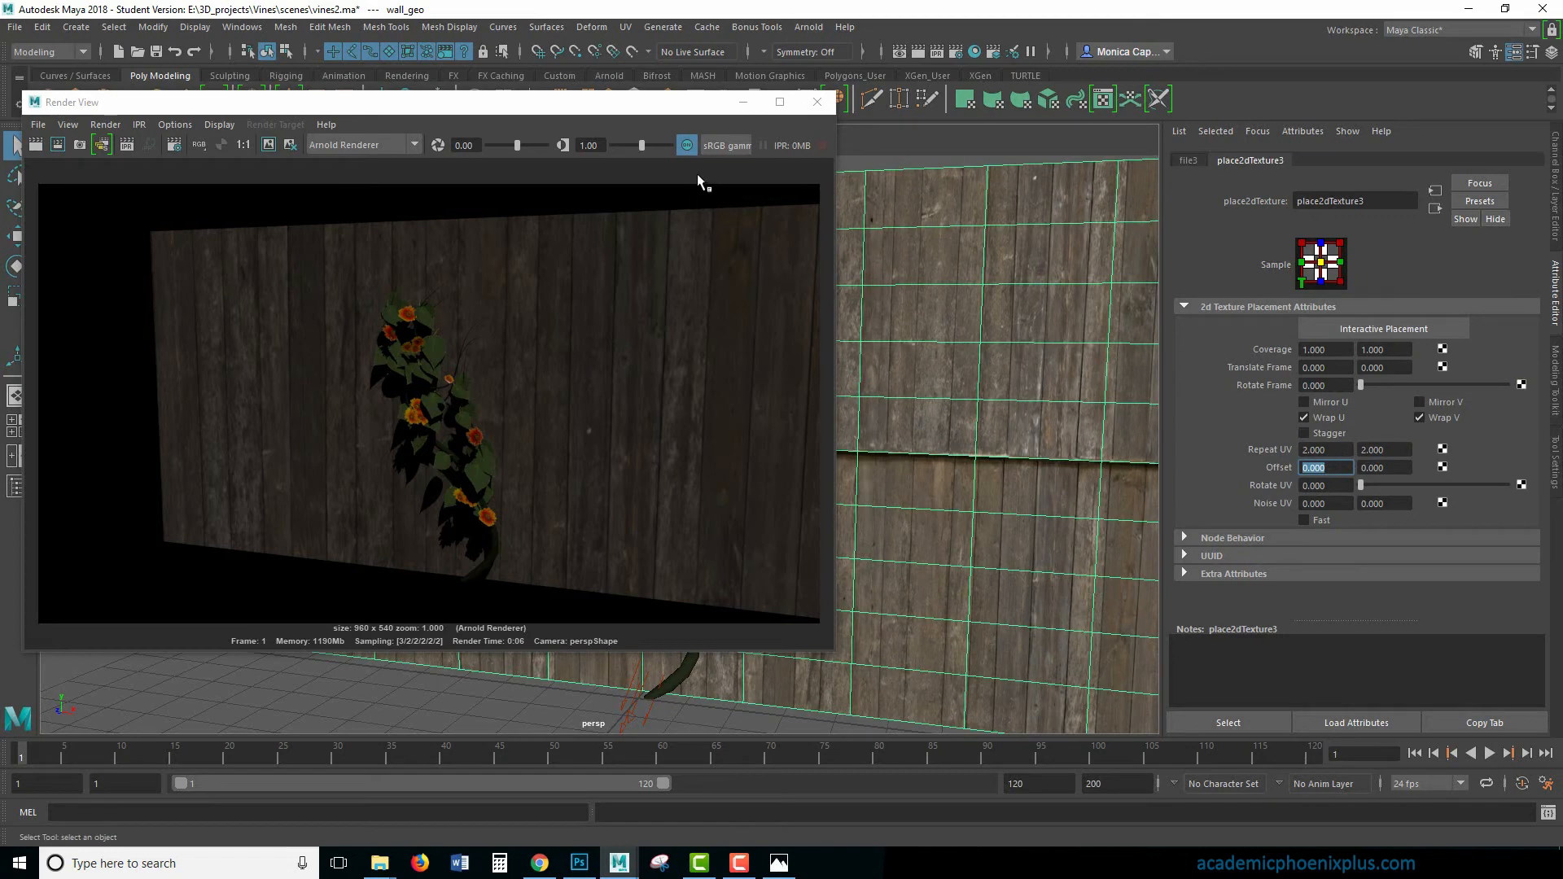
- Undo the Repeat UV change on the fence texture
drag(632, 103, 589, 298)
click(607, 161)
click(574, 200)
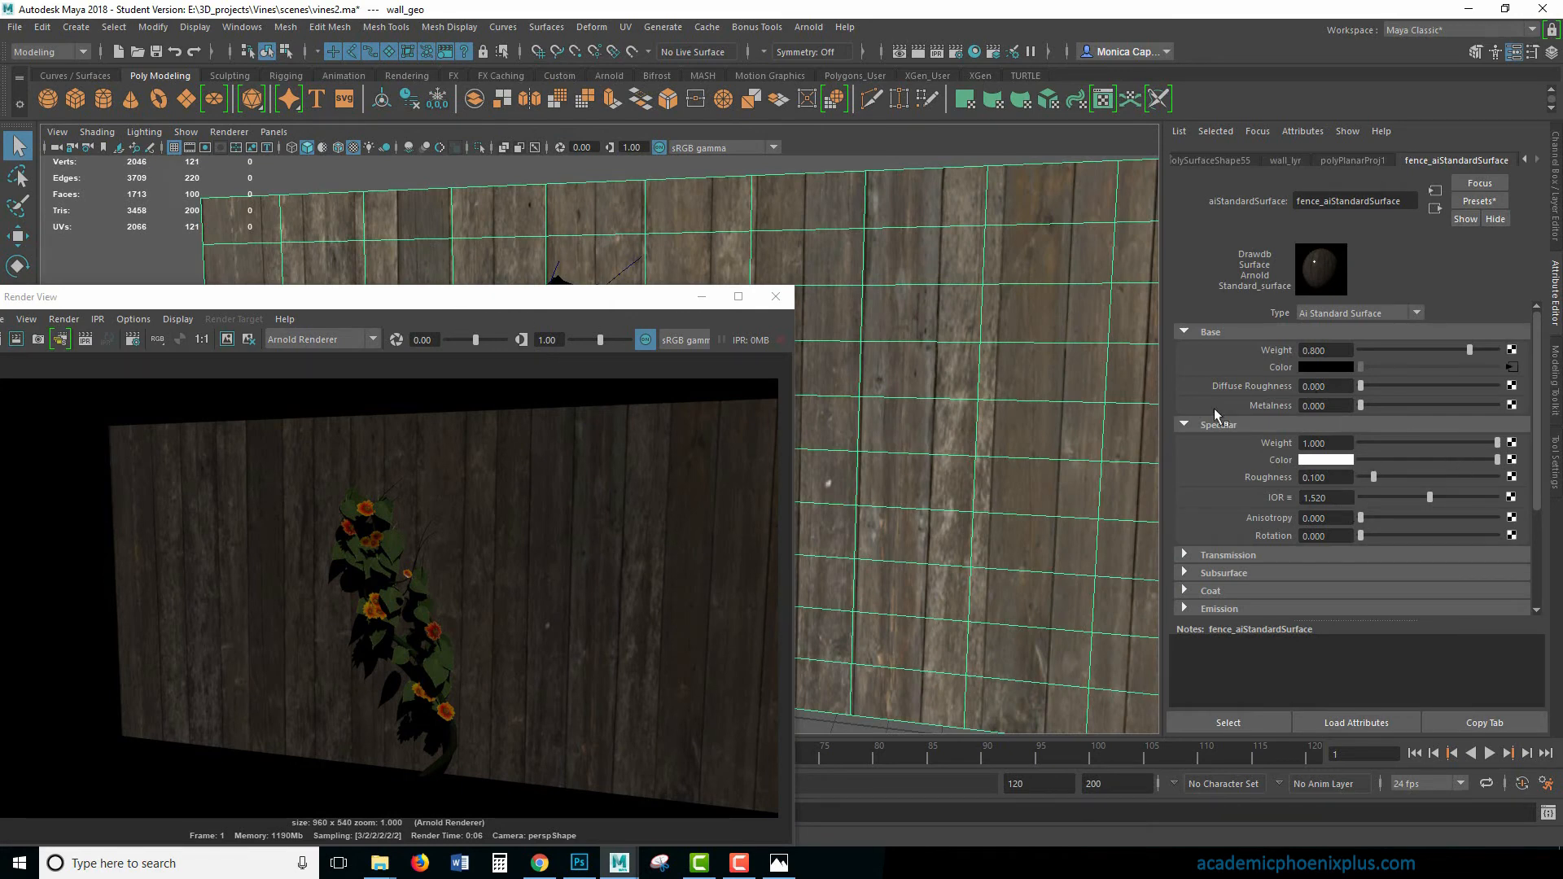
- Close the render window and save the scene
drag(489, 307, 738, 254)
drag(853, 236, 1010, 174)
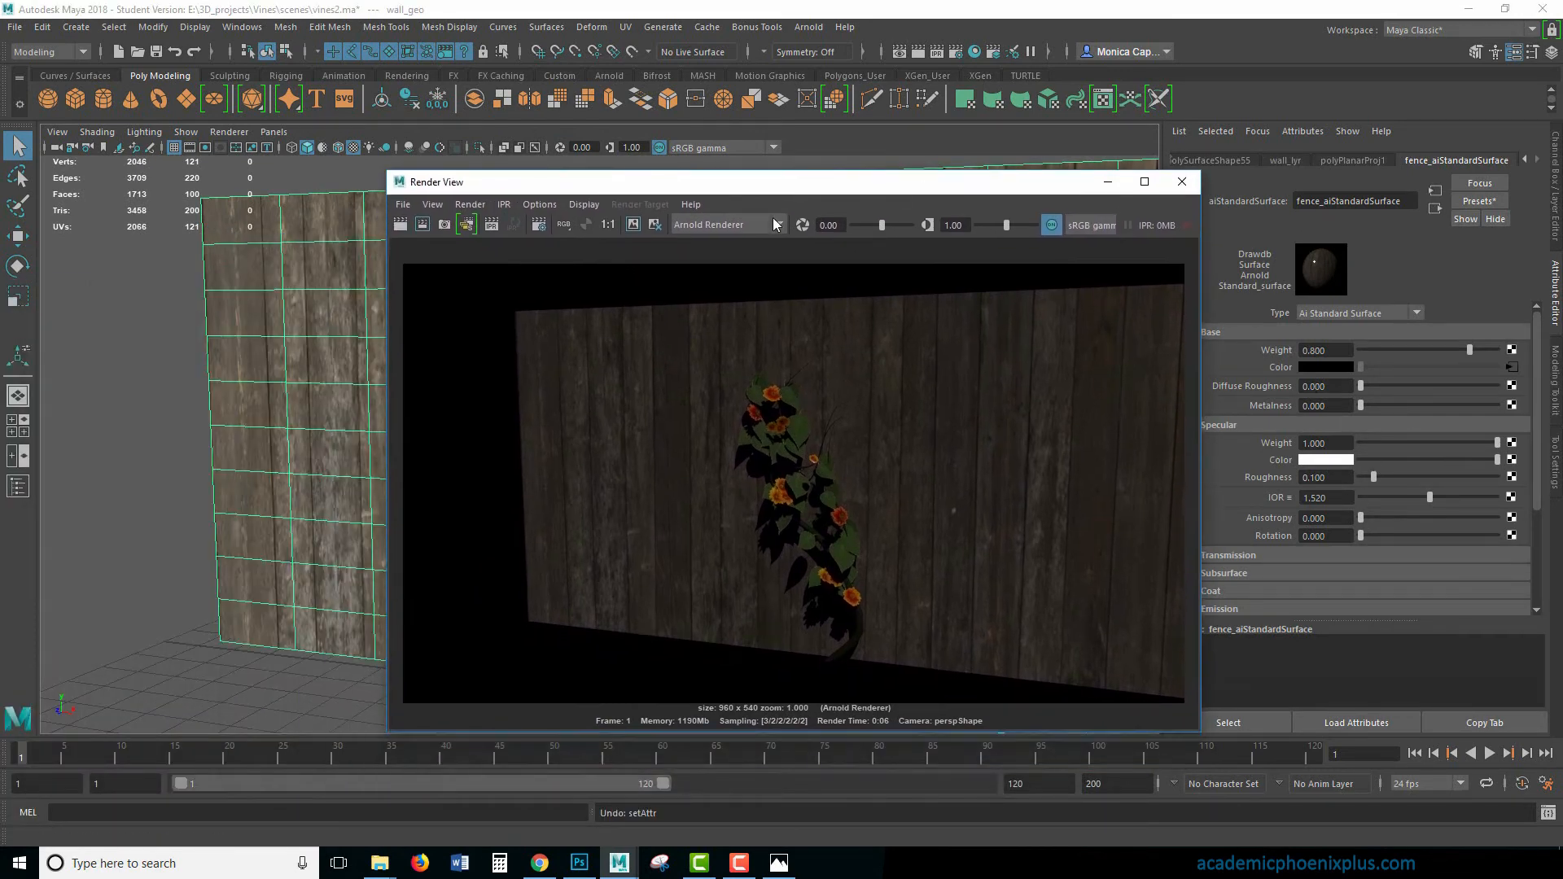
click(1182, 181)
key(ctrl+s)
- Add an Arnold Skydome light to the scene
click(746, 446)
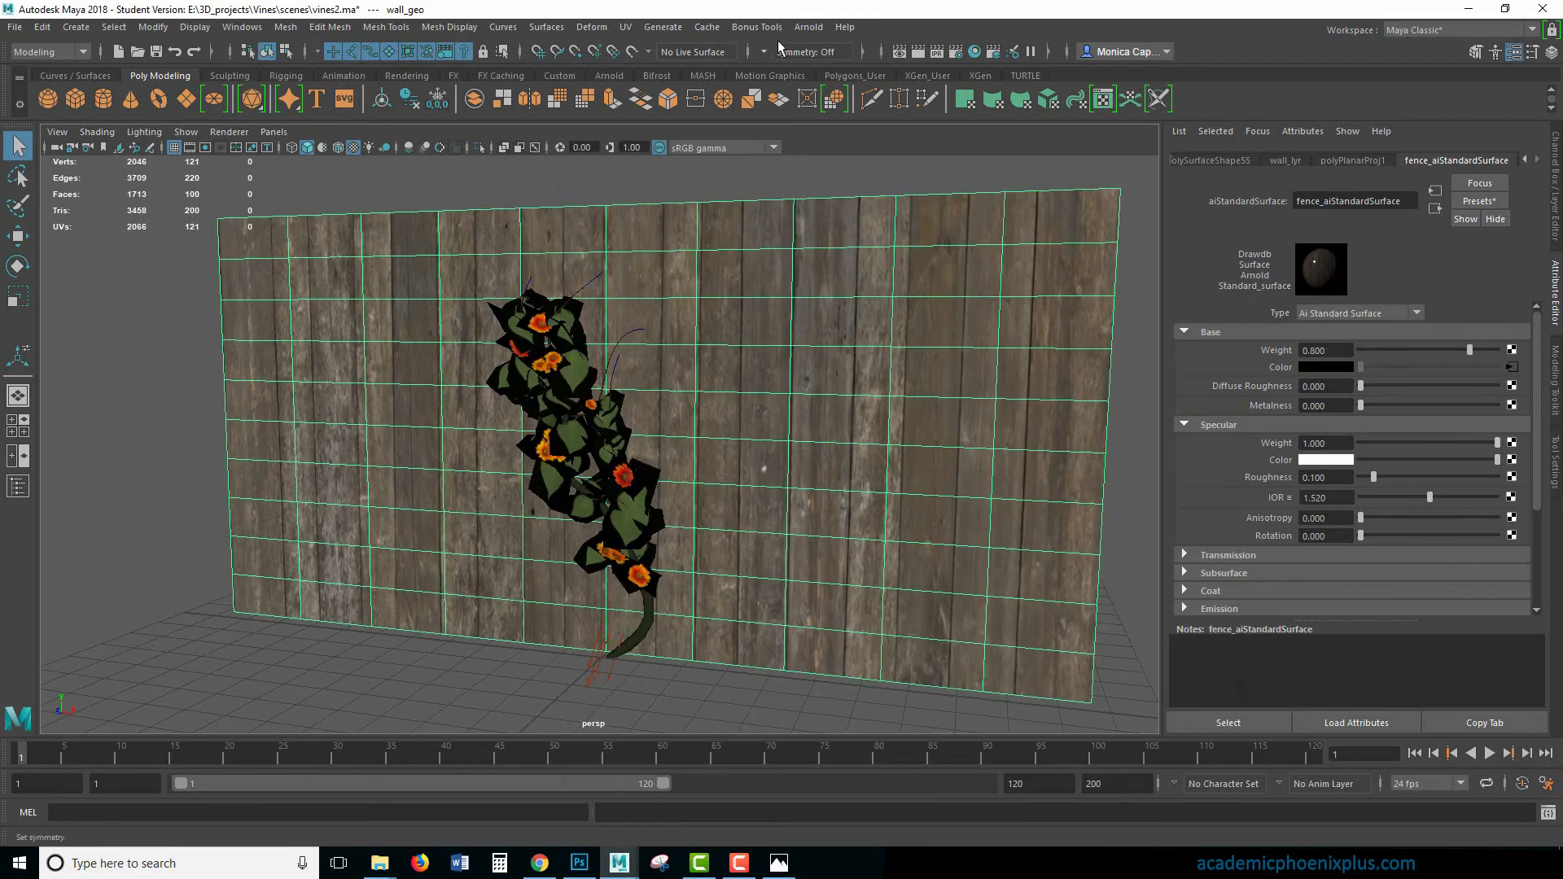
click(808, 27)
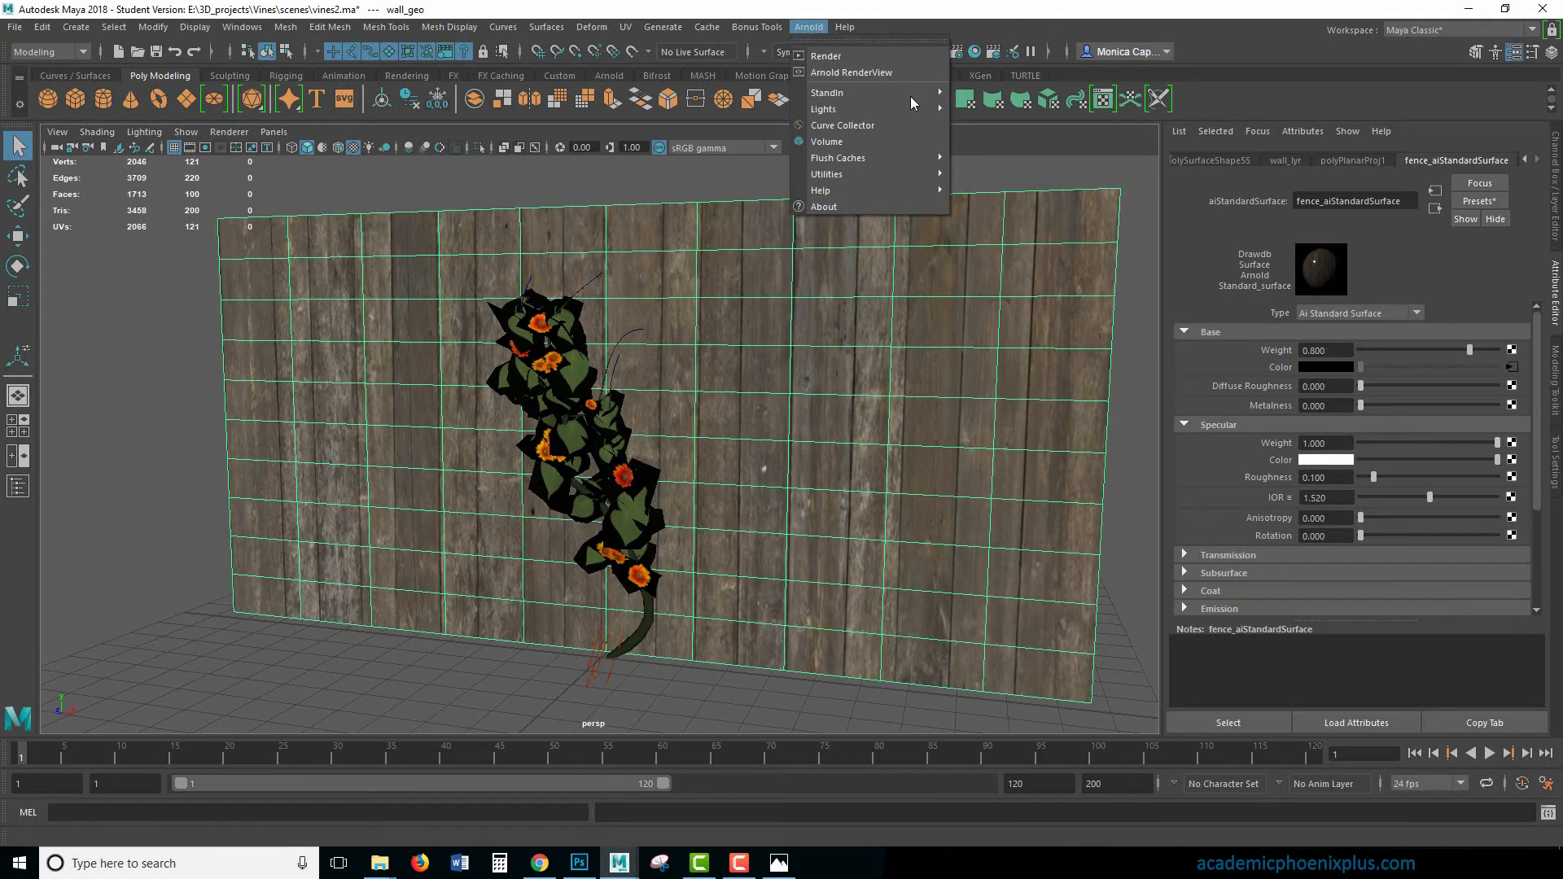
mouse_move(911, 106)
click(1025, 155)
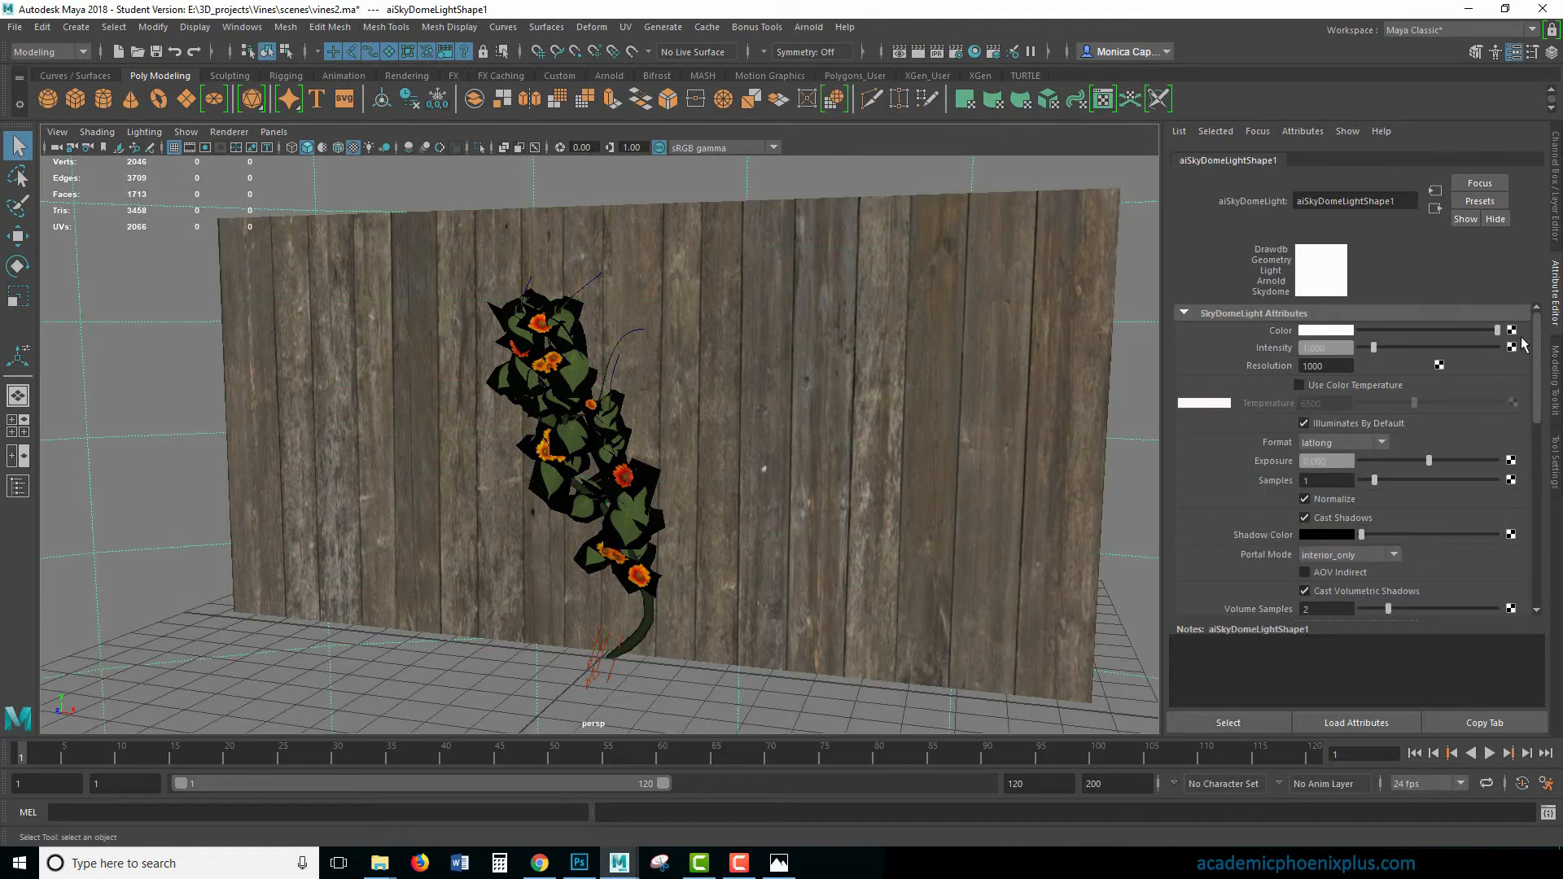
- Connect a File texture with panorama_map.hdr to the skydome light's color and preview the lighting in Arnold RenderView
click(1511, 331)
click(972, 317)
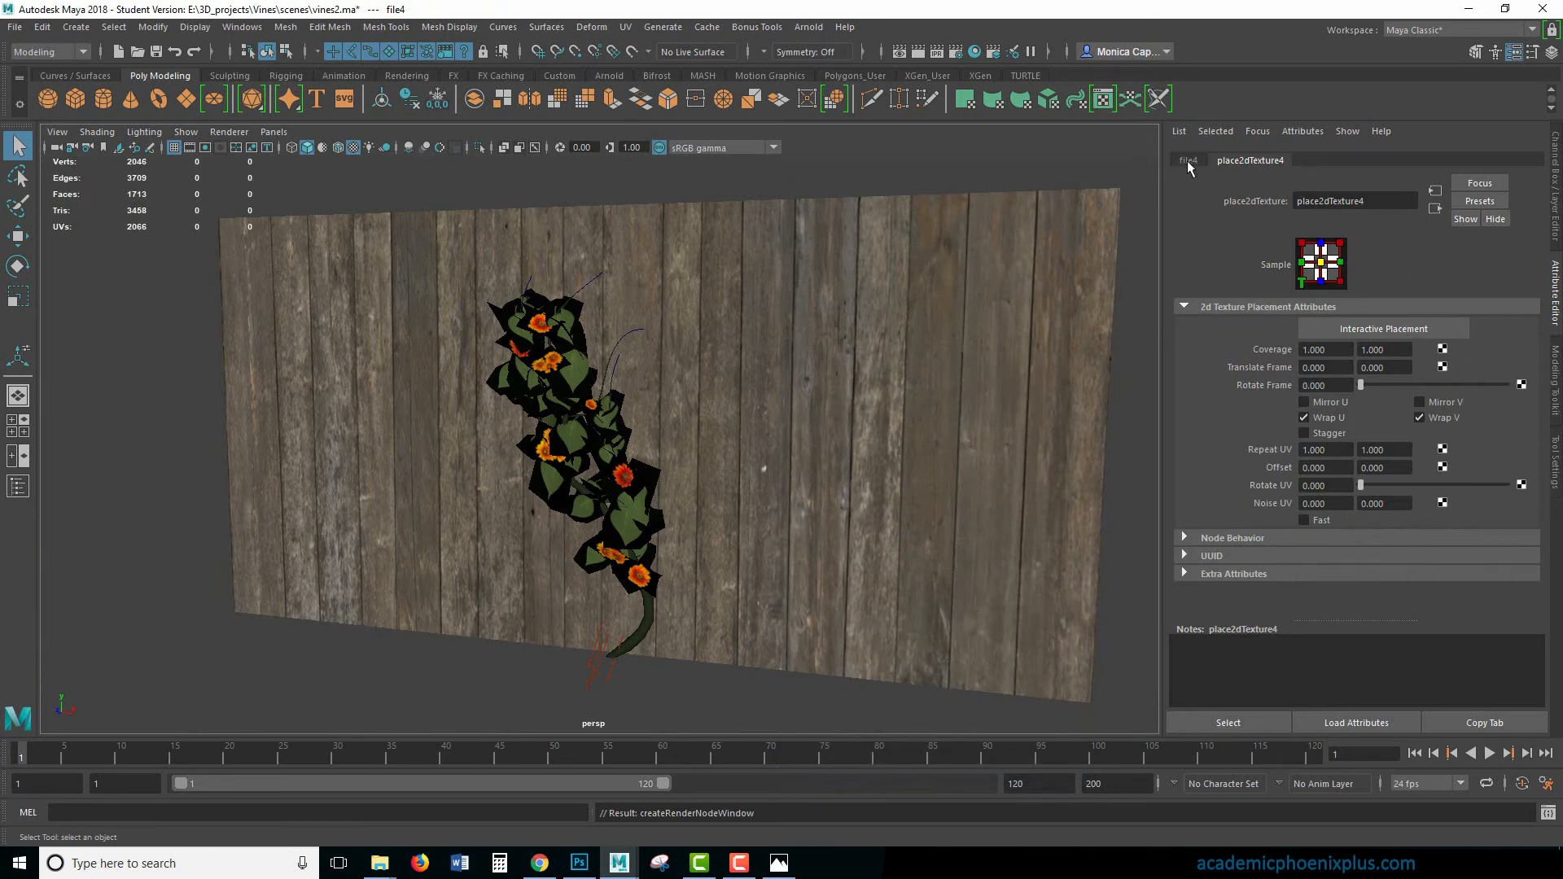
click(1188, 162)
click(1516, 383)
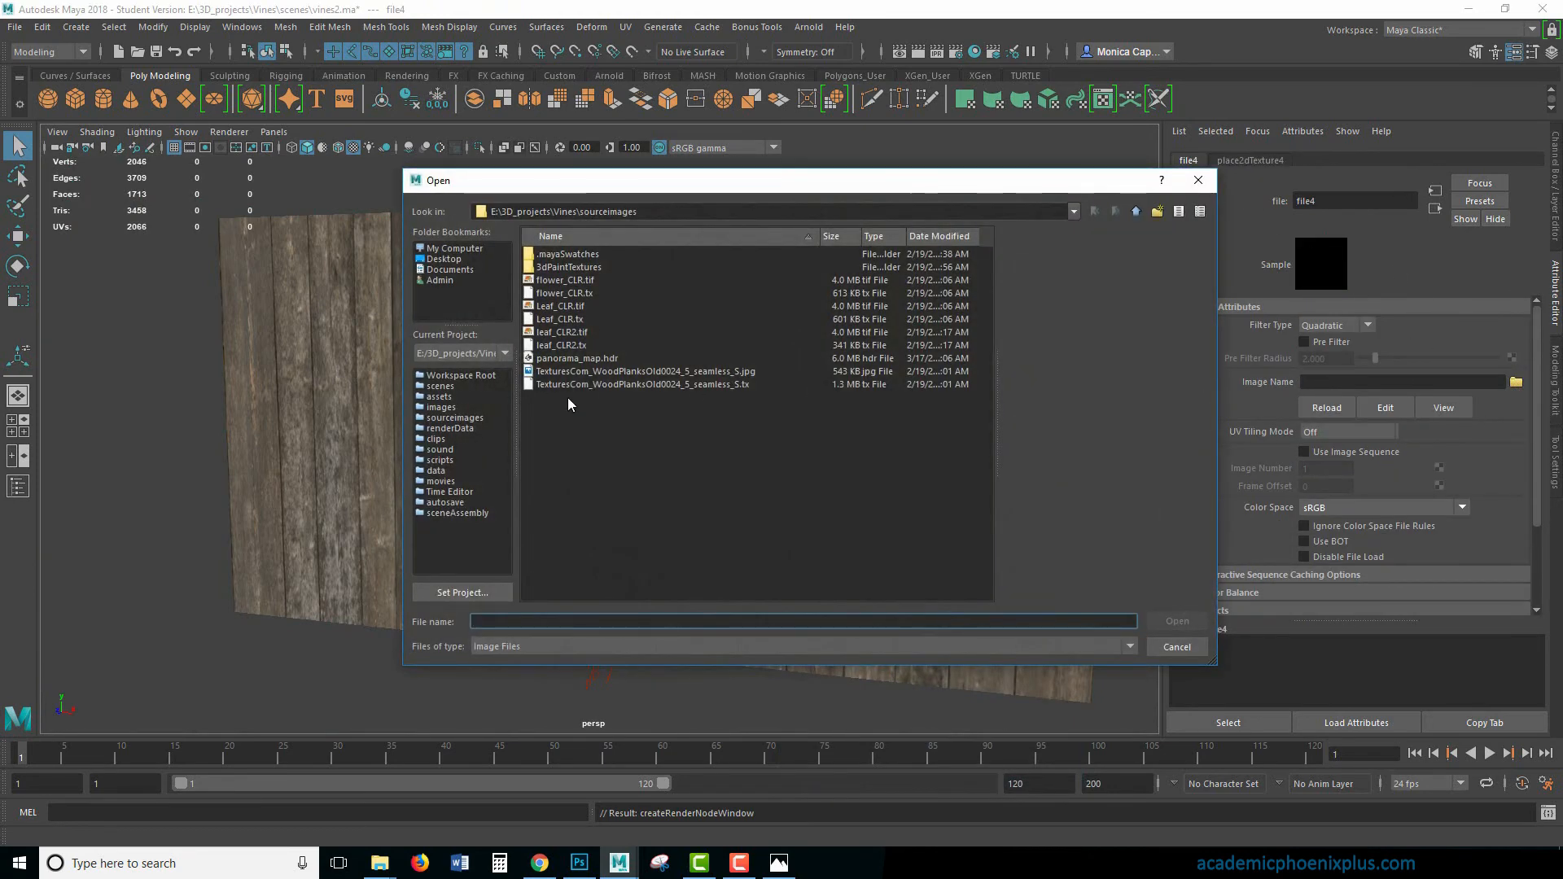
double_click(598, 360)
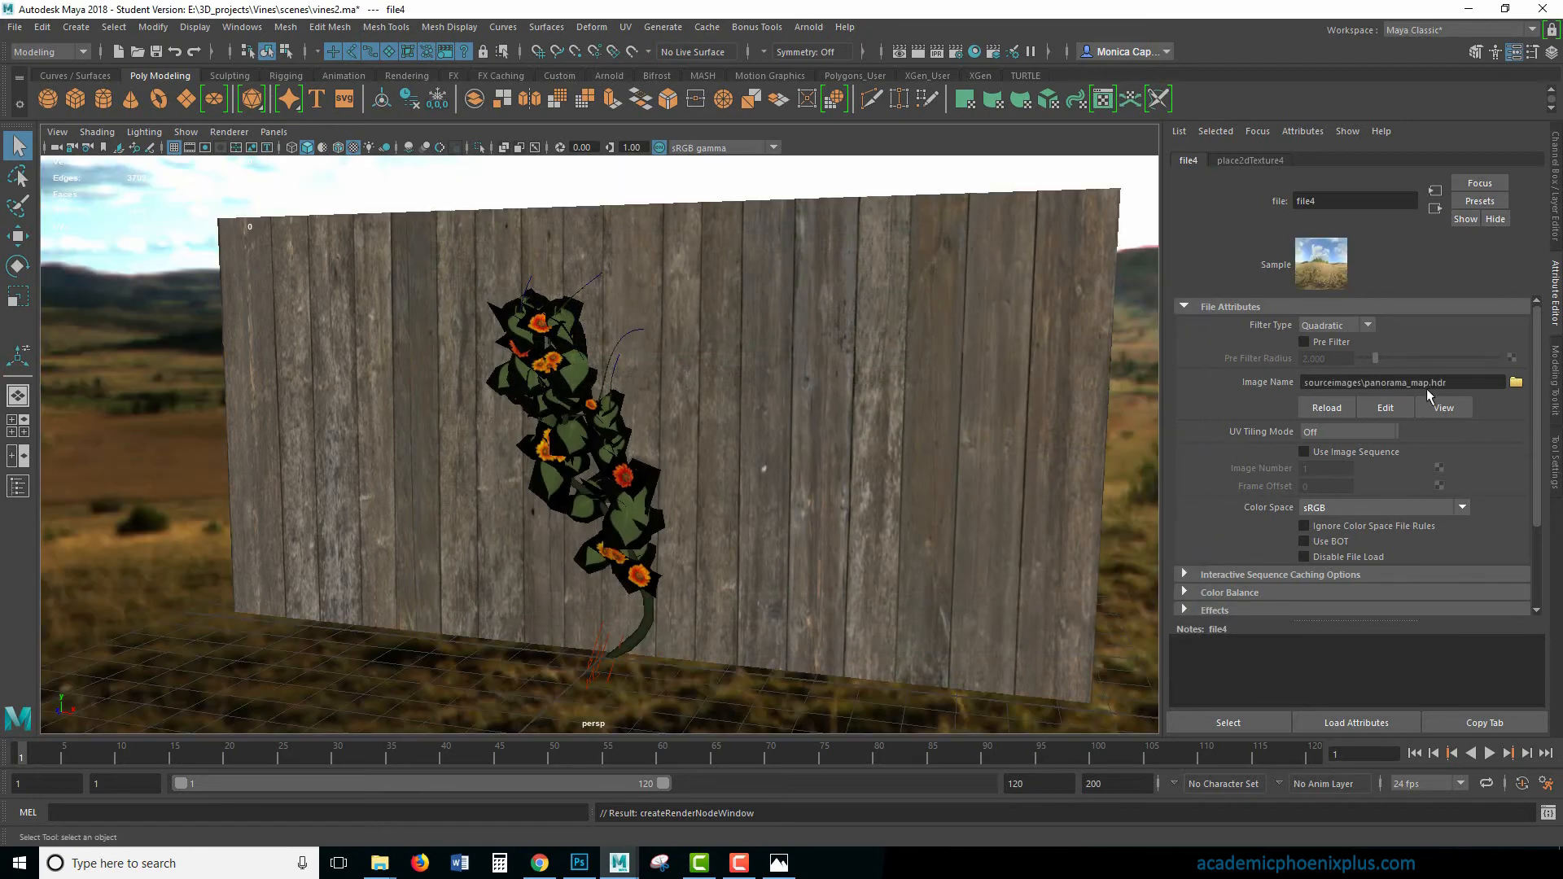
click(808, 27)
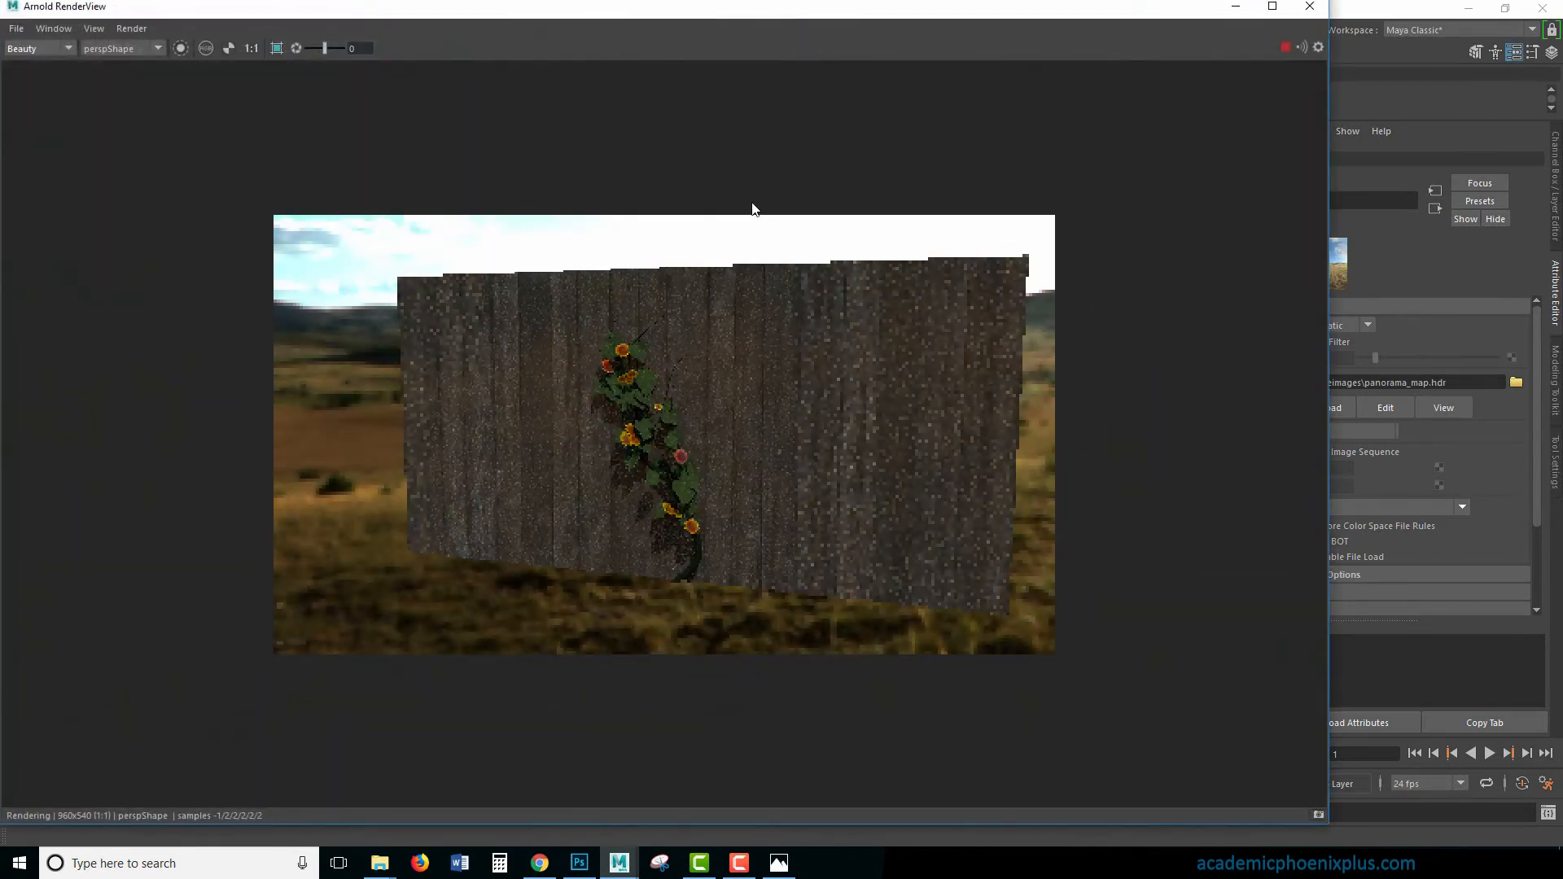
click(1309, 6)
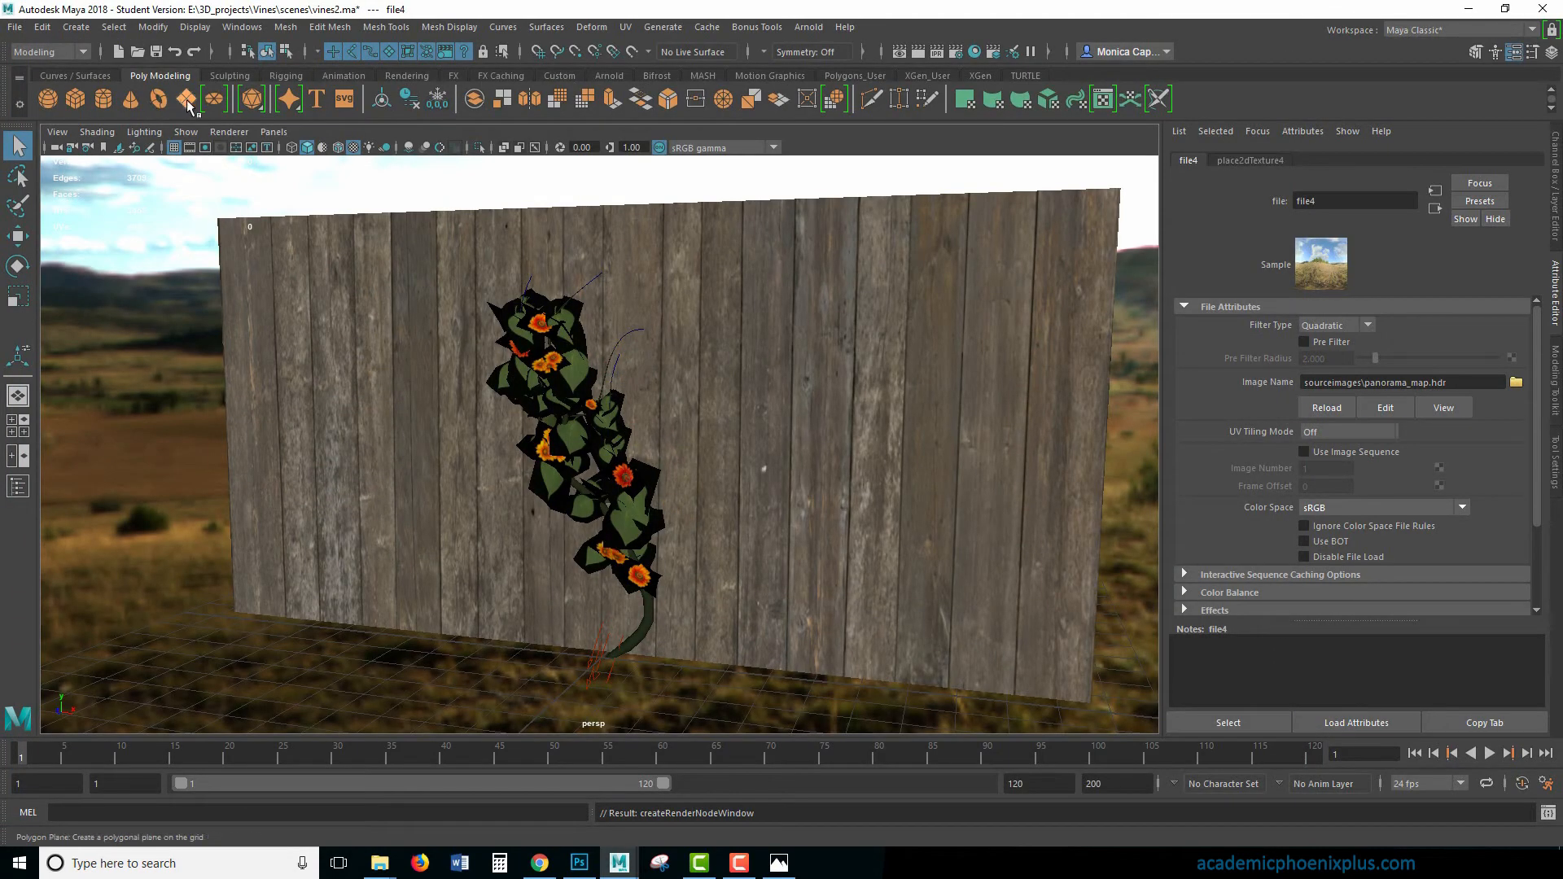
- Create a polygon plane and scale it up into a large ground surface around the fence
click(186, 98)
key(r)
drag(601, 658, 1286, 684)
- Start a closer test render of the vine with the ground plane in place and stop it early
alt+middle_drag(715, 560, 746, 534)
alt+right_drag(753, 529, 1045, 546)
alt+drag(1046, 547, 778, 527)
alt+middle_drag(777, 526, 802, 563)
click(918, 52)
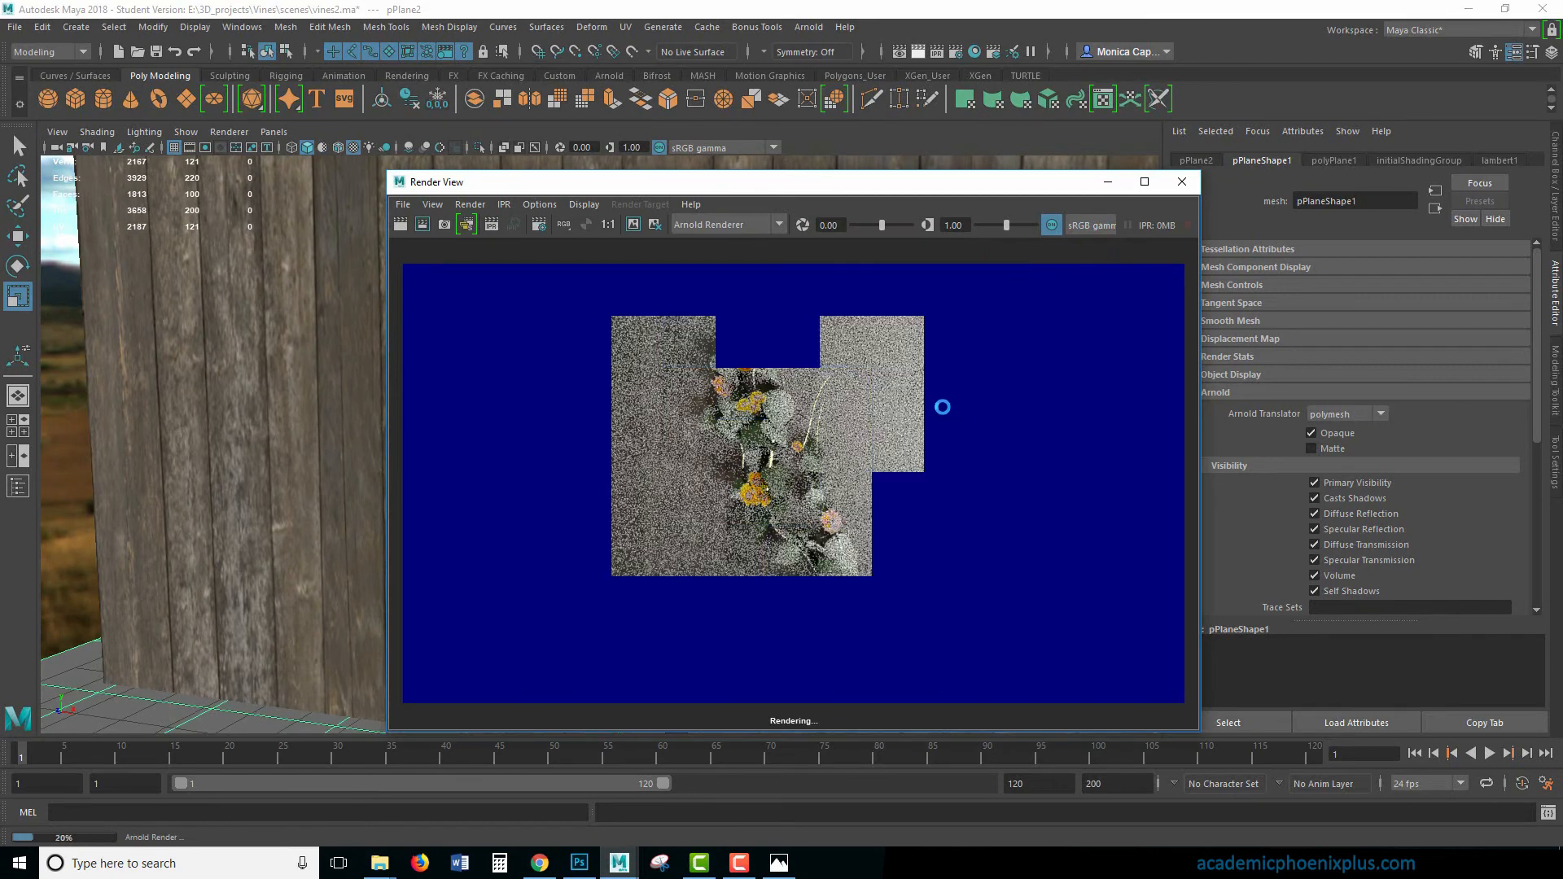
key(Escape)
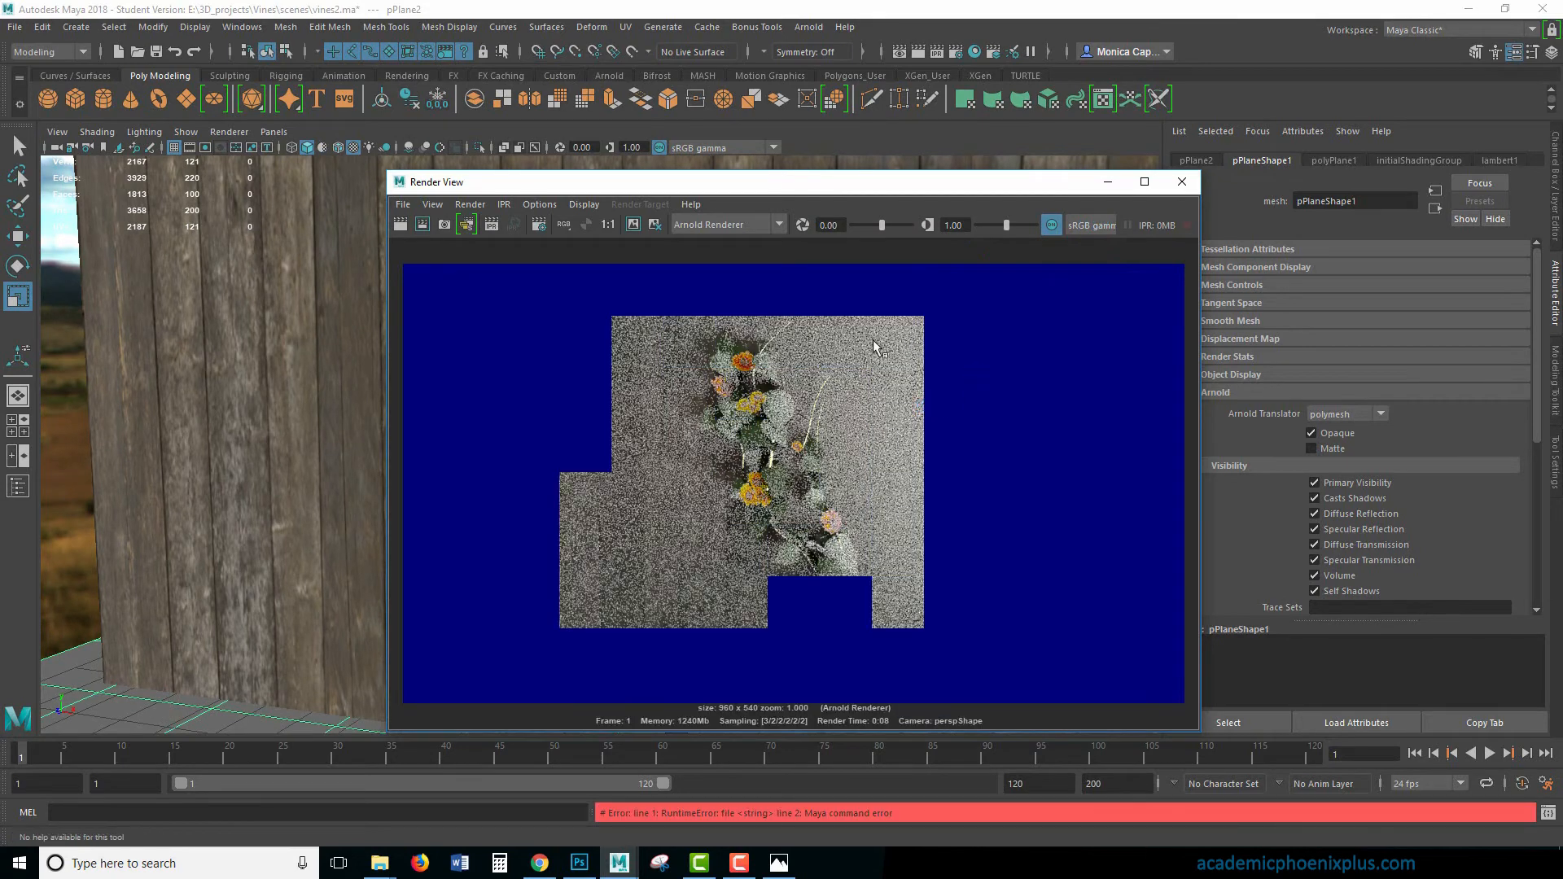
- Set the color space of the skydome's panorama_map.hdr texture to Raw and render the scene again
click(99, 396)
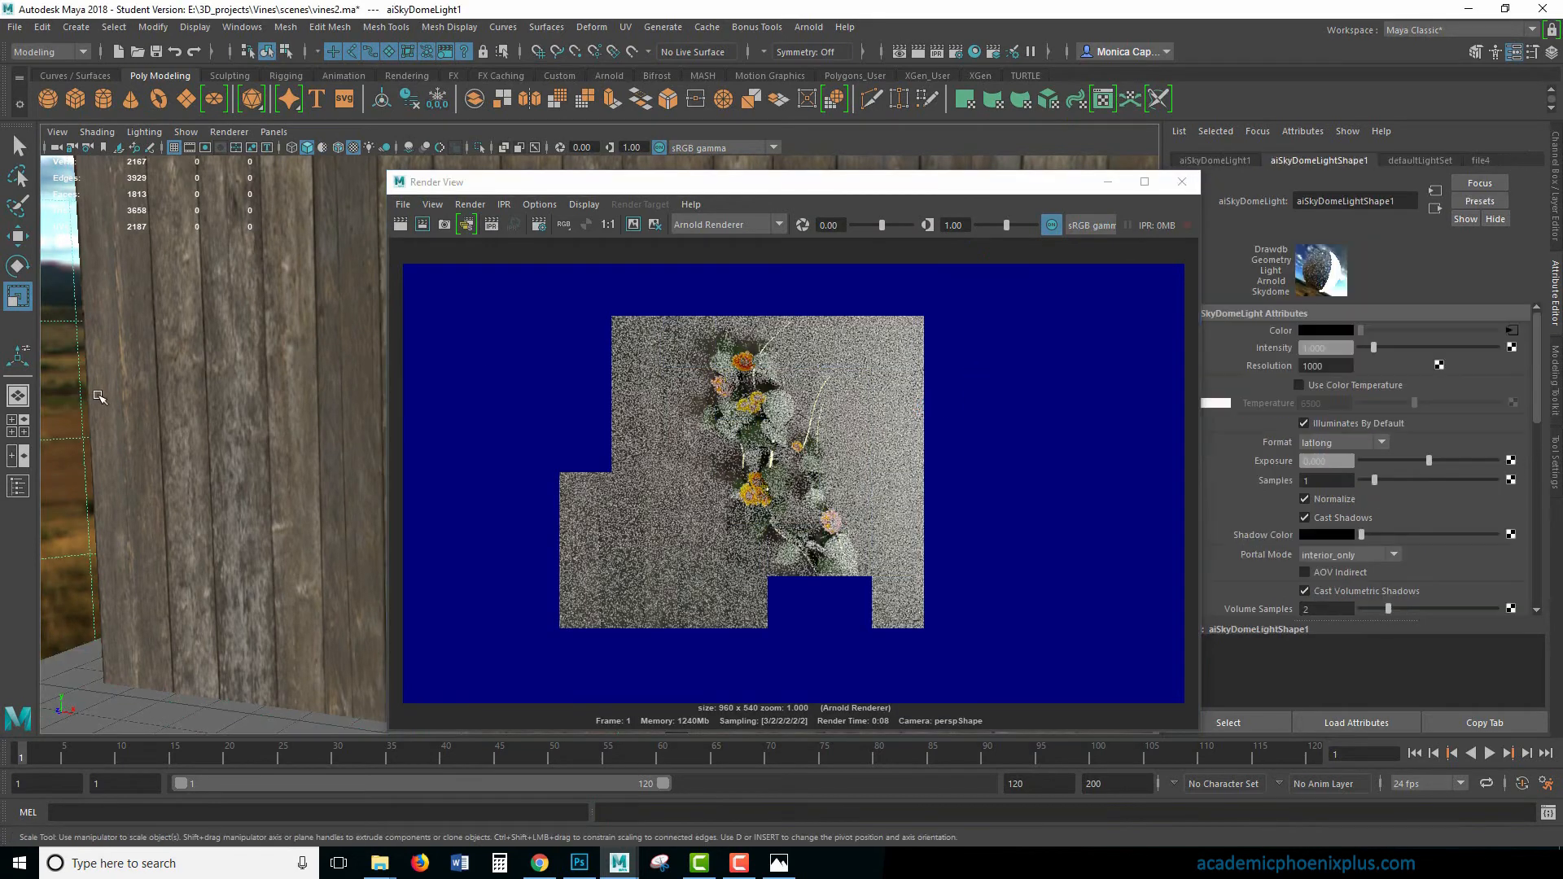
click(1512, 332)
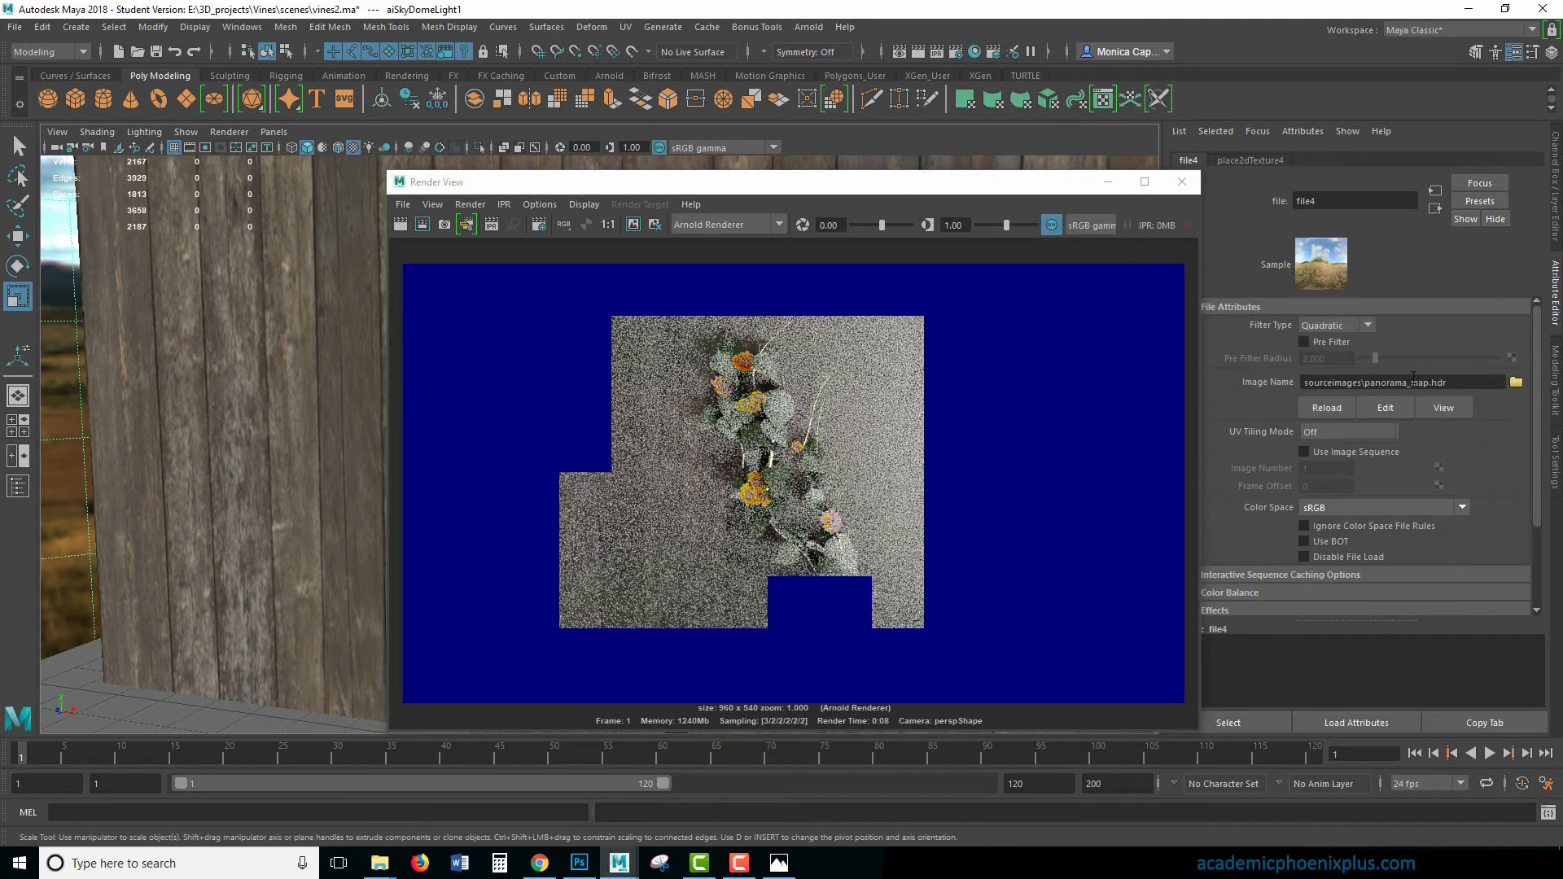
click(1337, 506)
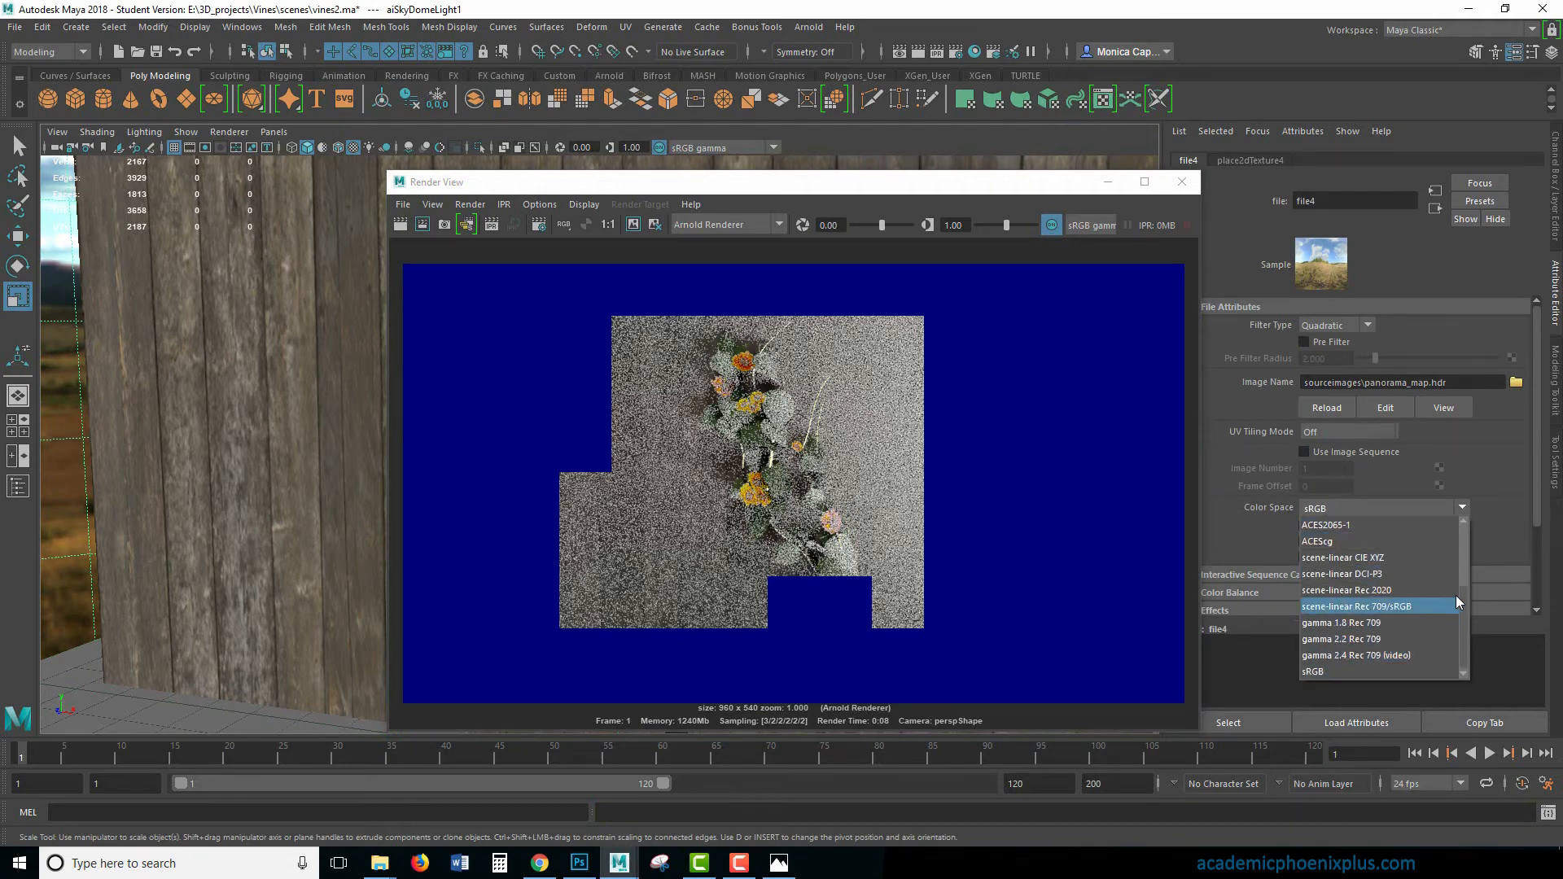
click(1463, 571)
click(1310, 623)
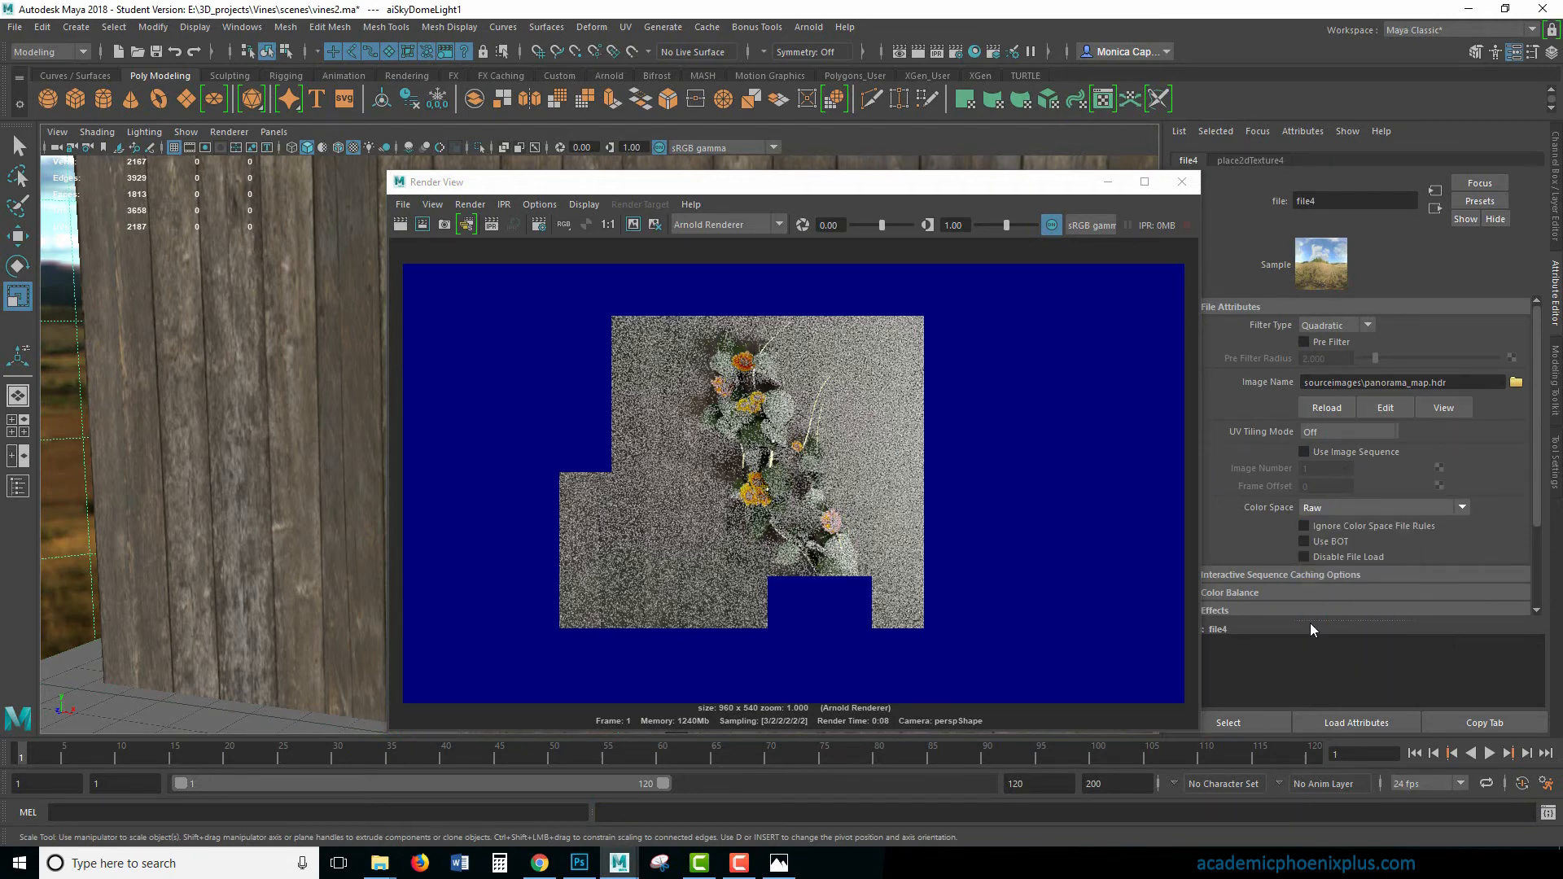
click(400, 224)
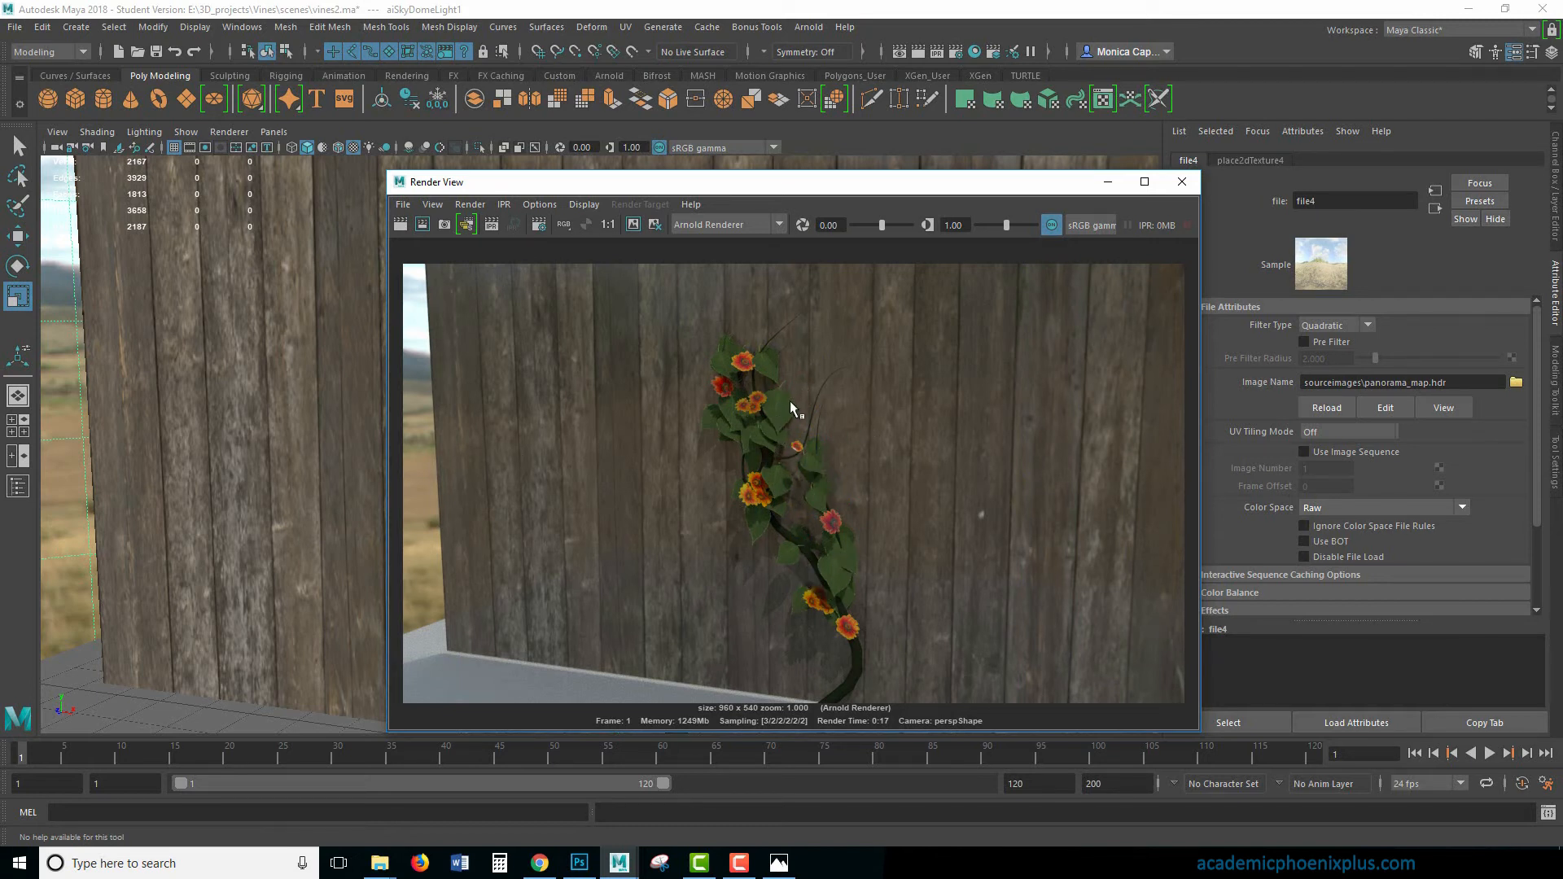
- Scale down a leaf in the vine's upper cluster, and reposition it and the leaf just above it
drag(954, 189, 1317, 181)
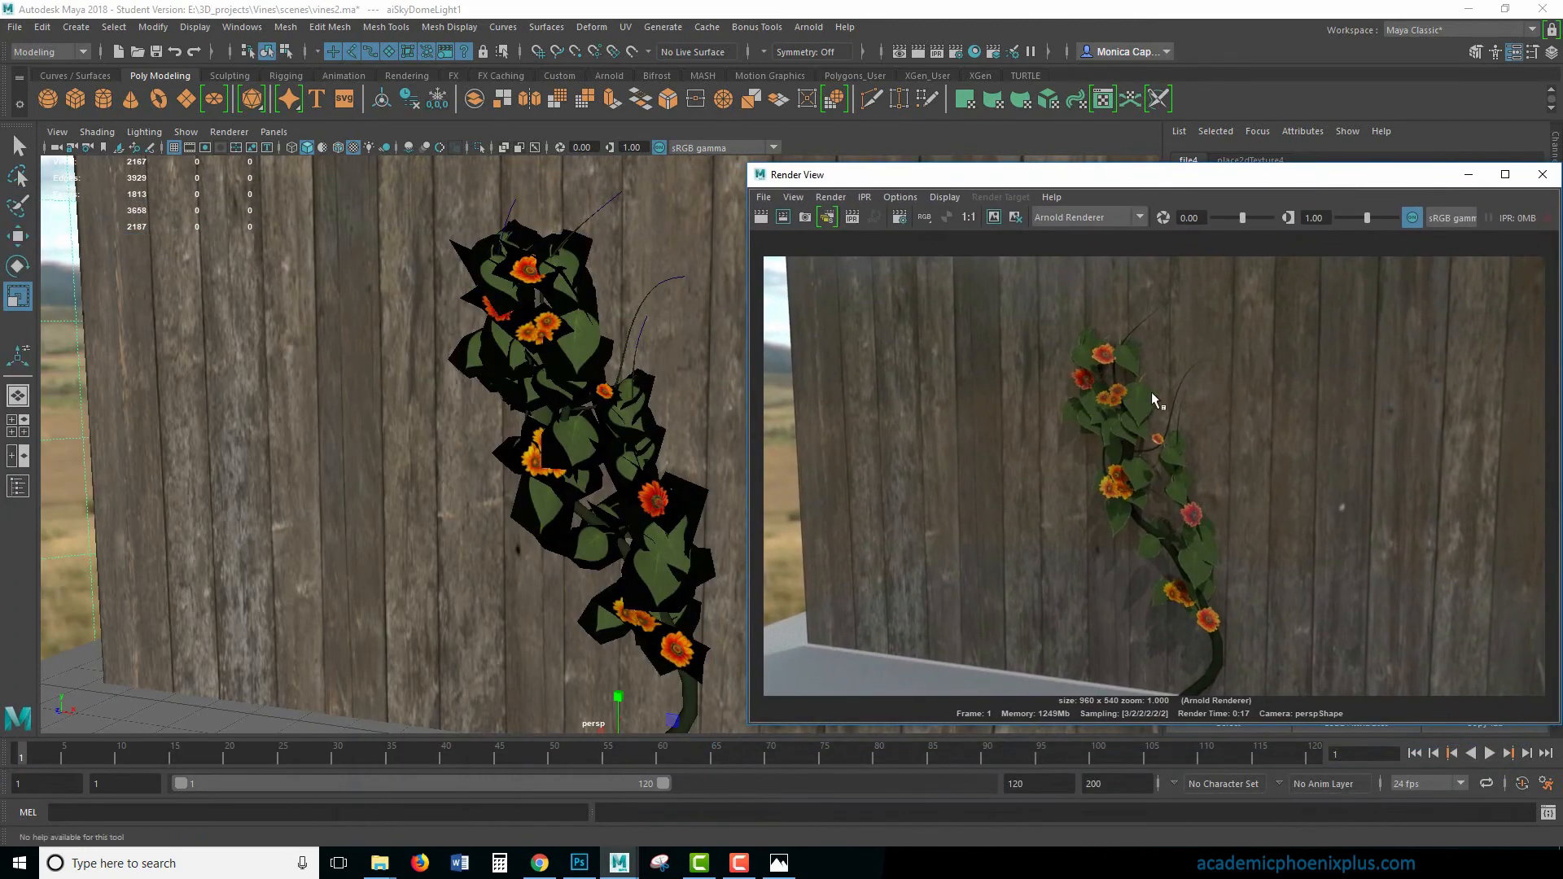
click(588, 340)
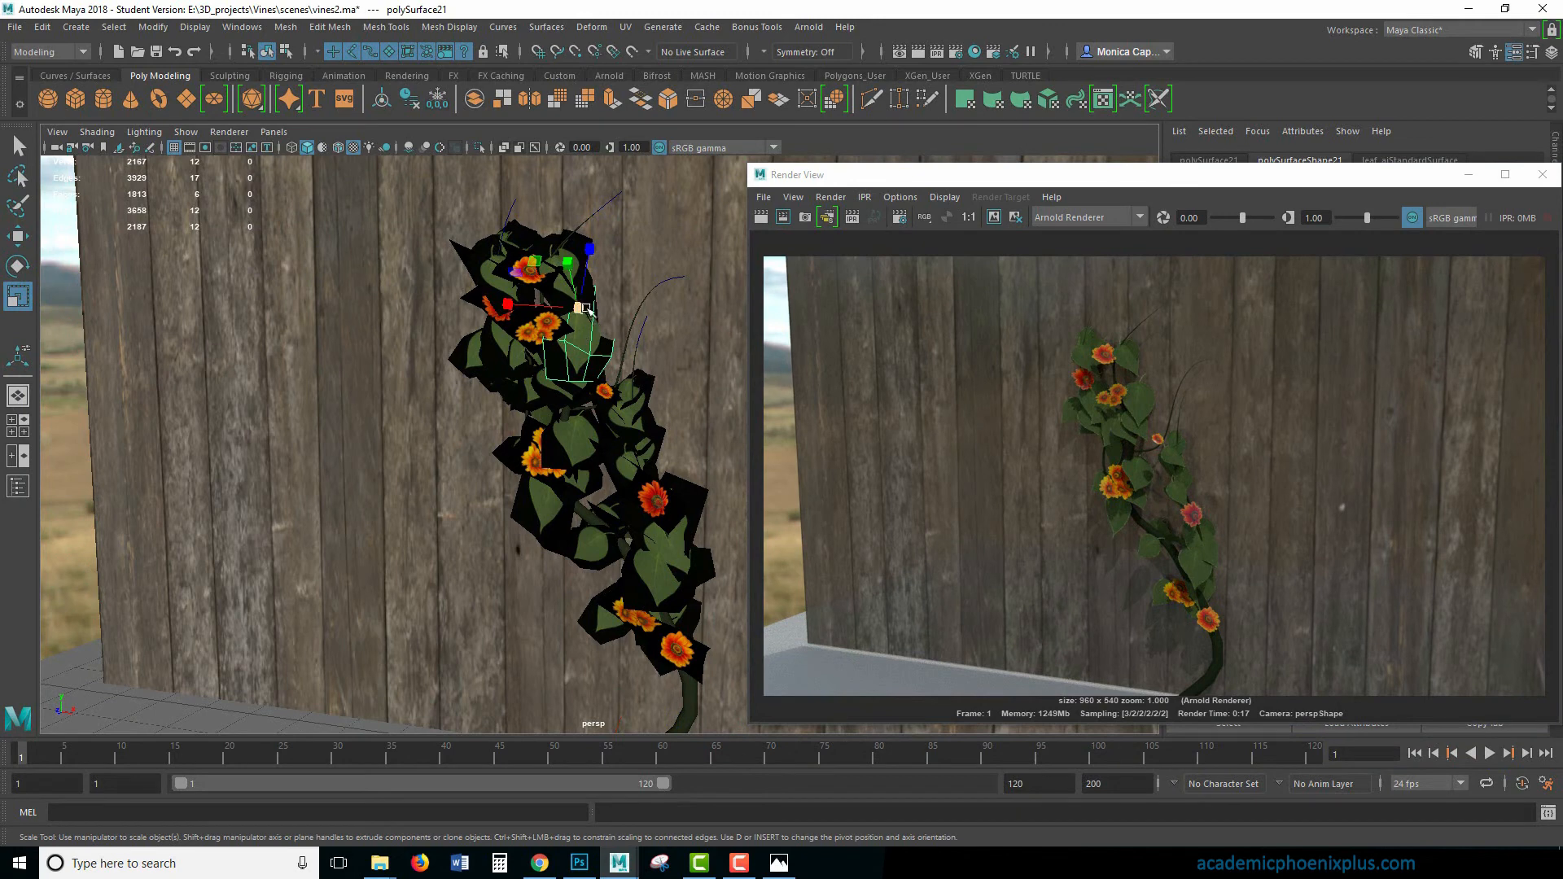
drag(586, 308, 539, 298)
key(w)
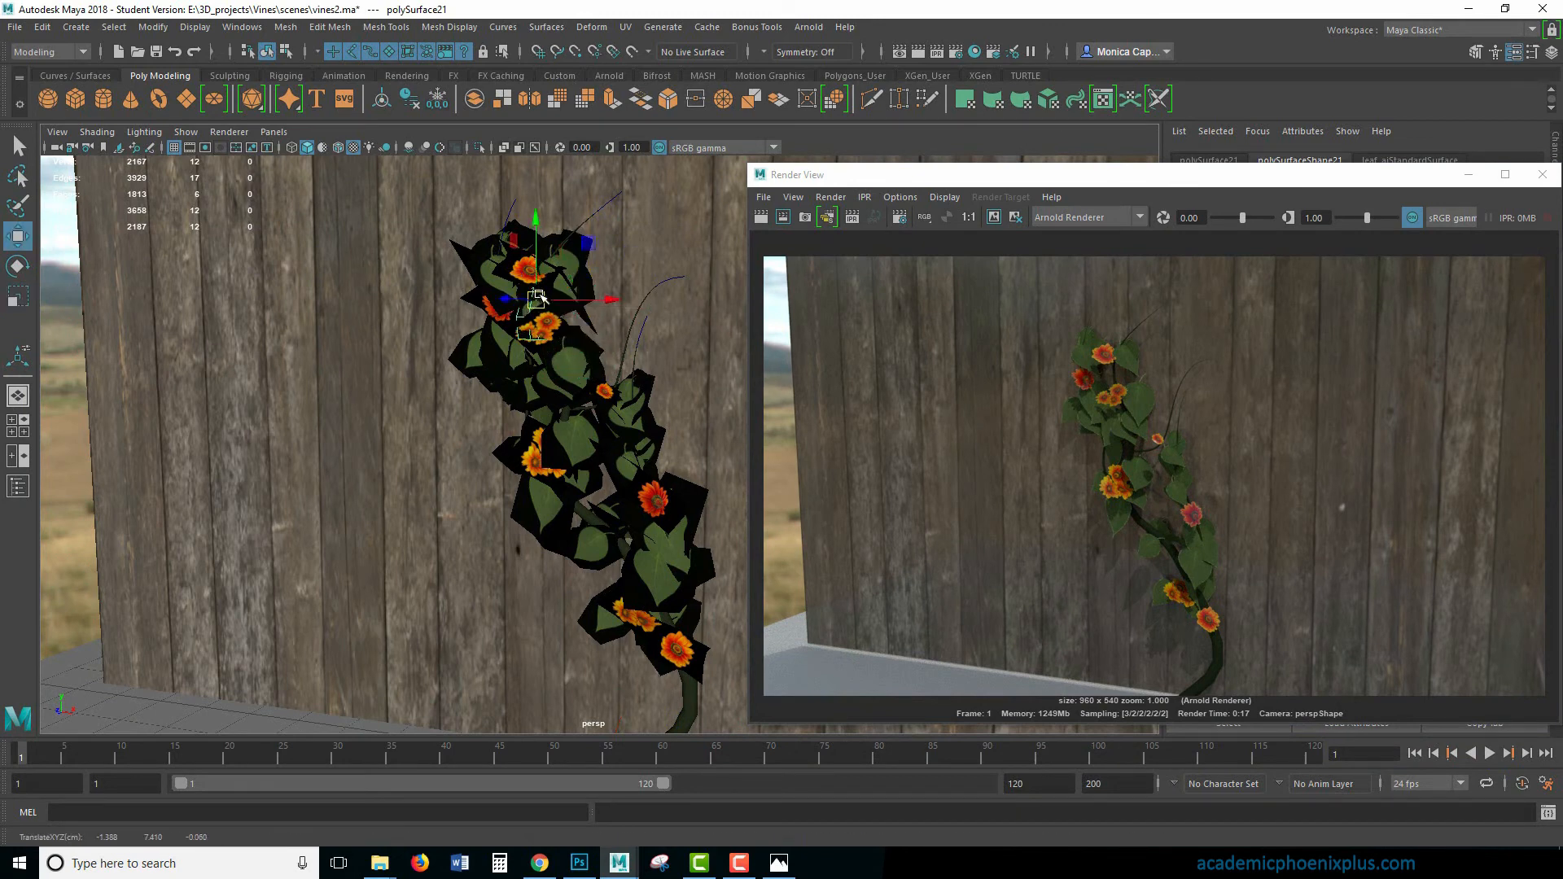
click(575, 295)
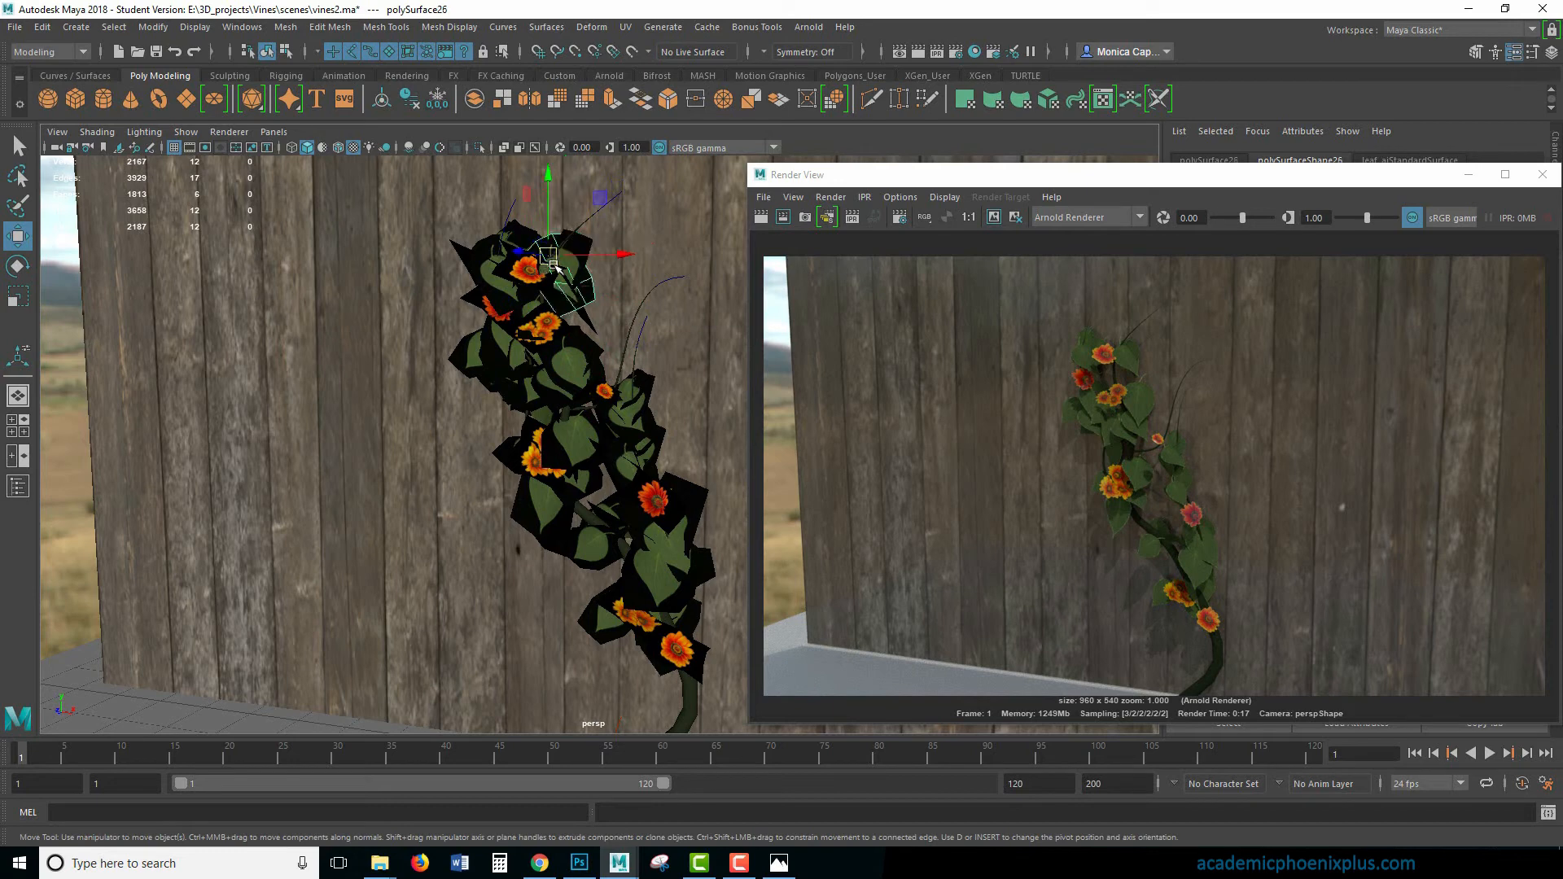
drag(553, 264, 539, 246)
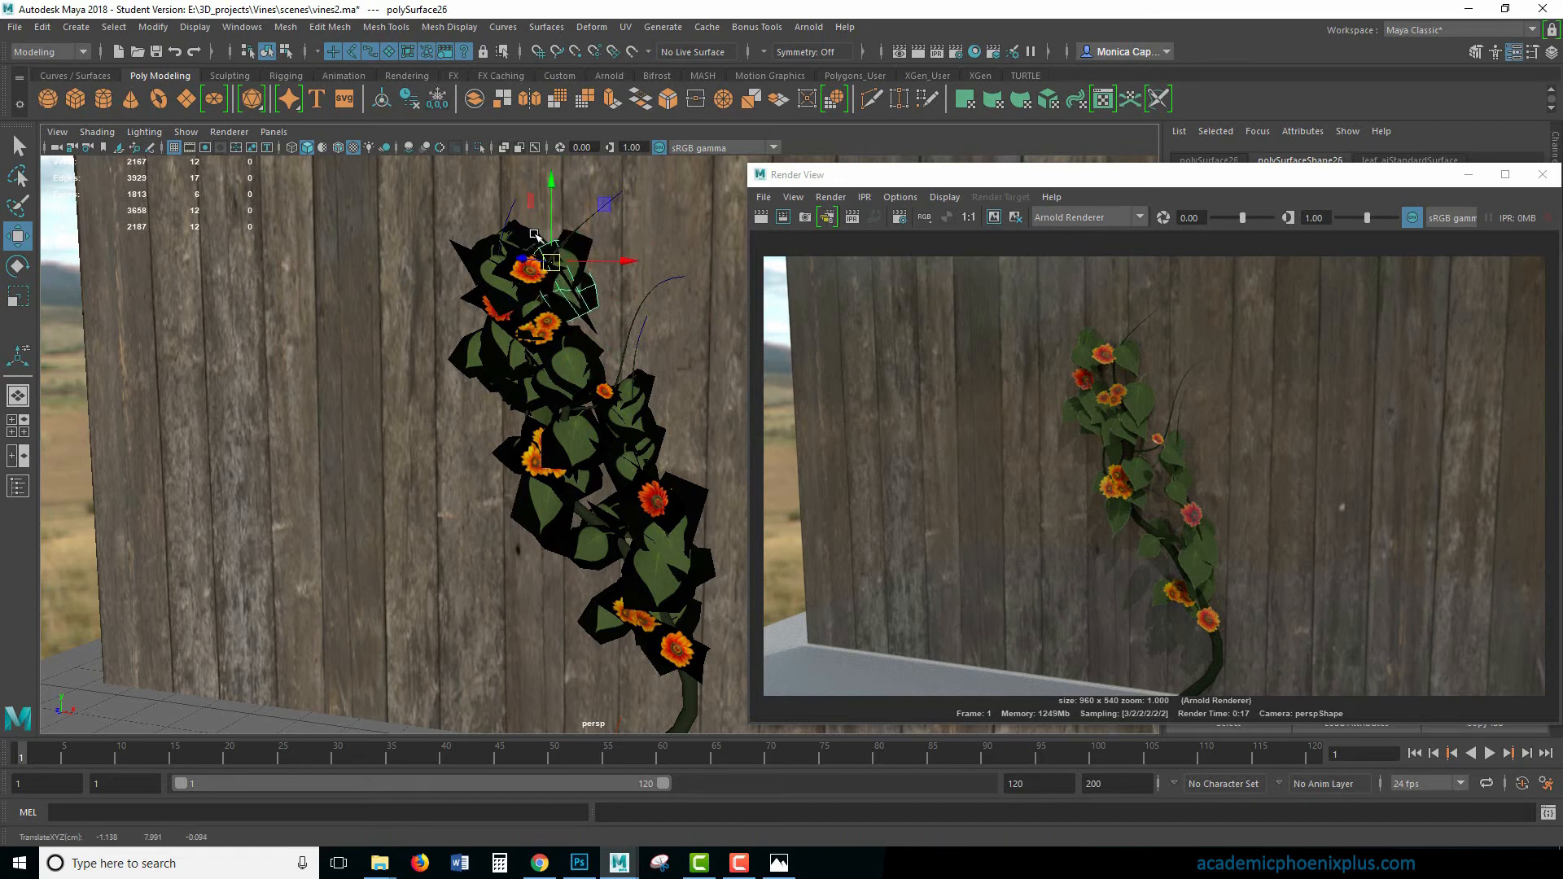
- Rotate the leaf beside the gap in the vine's lower middle and move it into a better position along the stem
key(e)
click(606, 556)
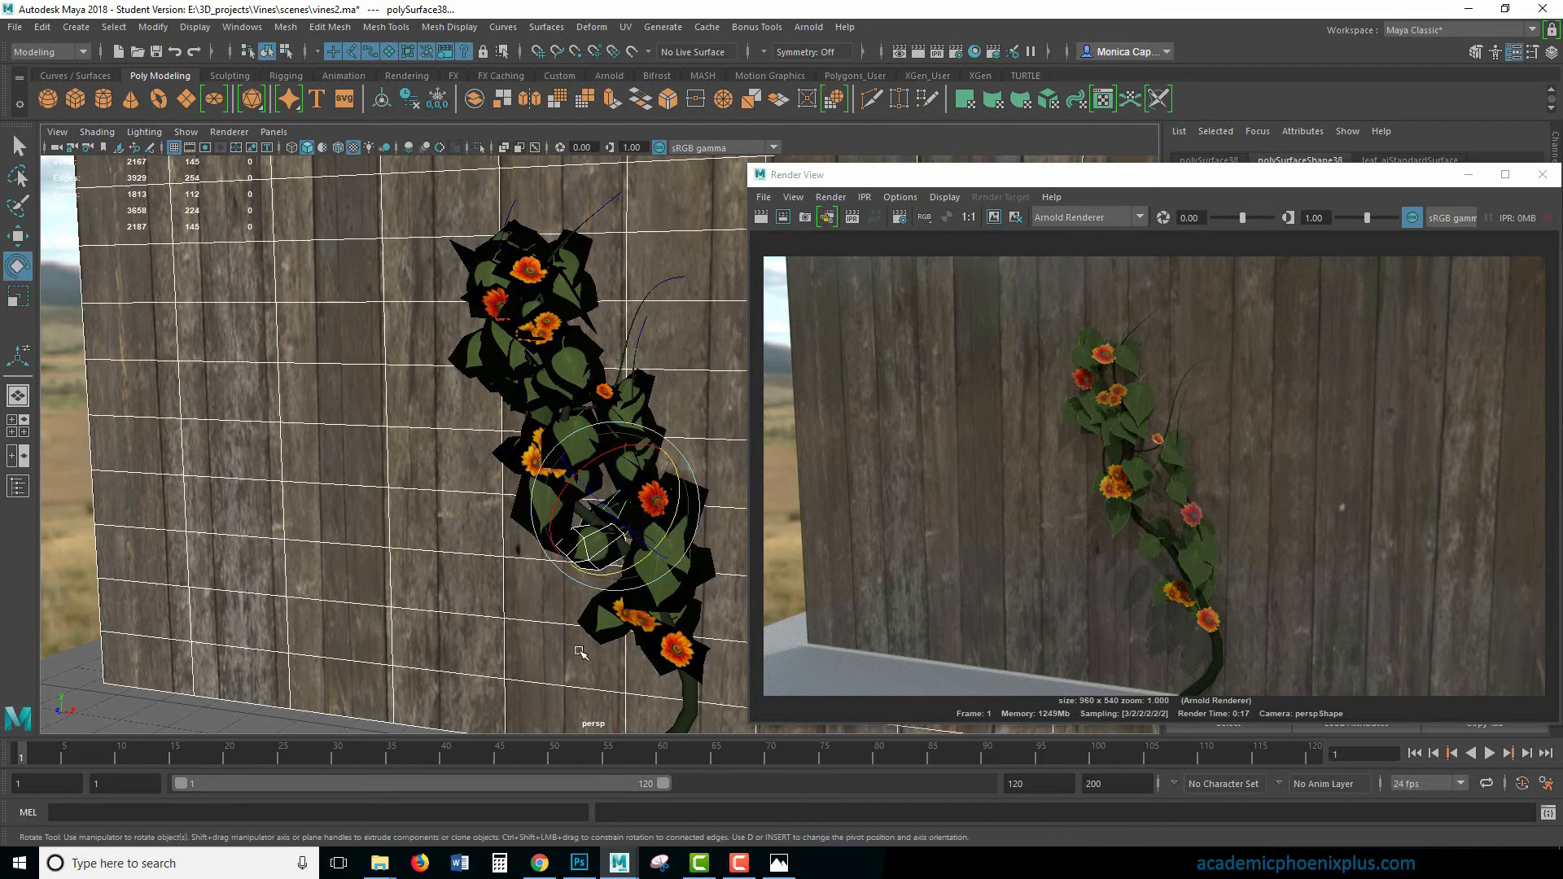
click(595, 551)
drag(621, 579, 578, 553)
key(w)
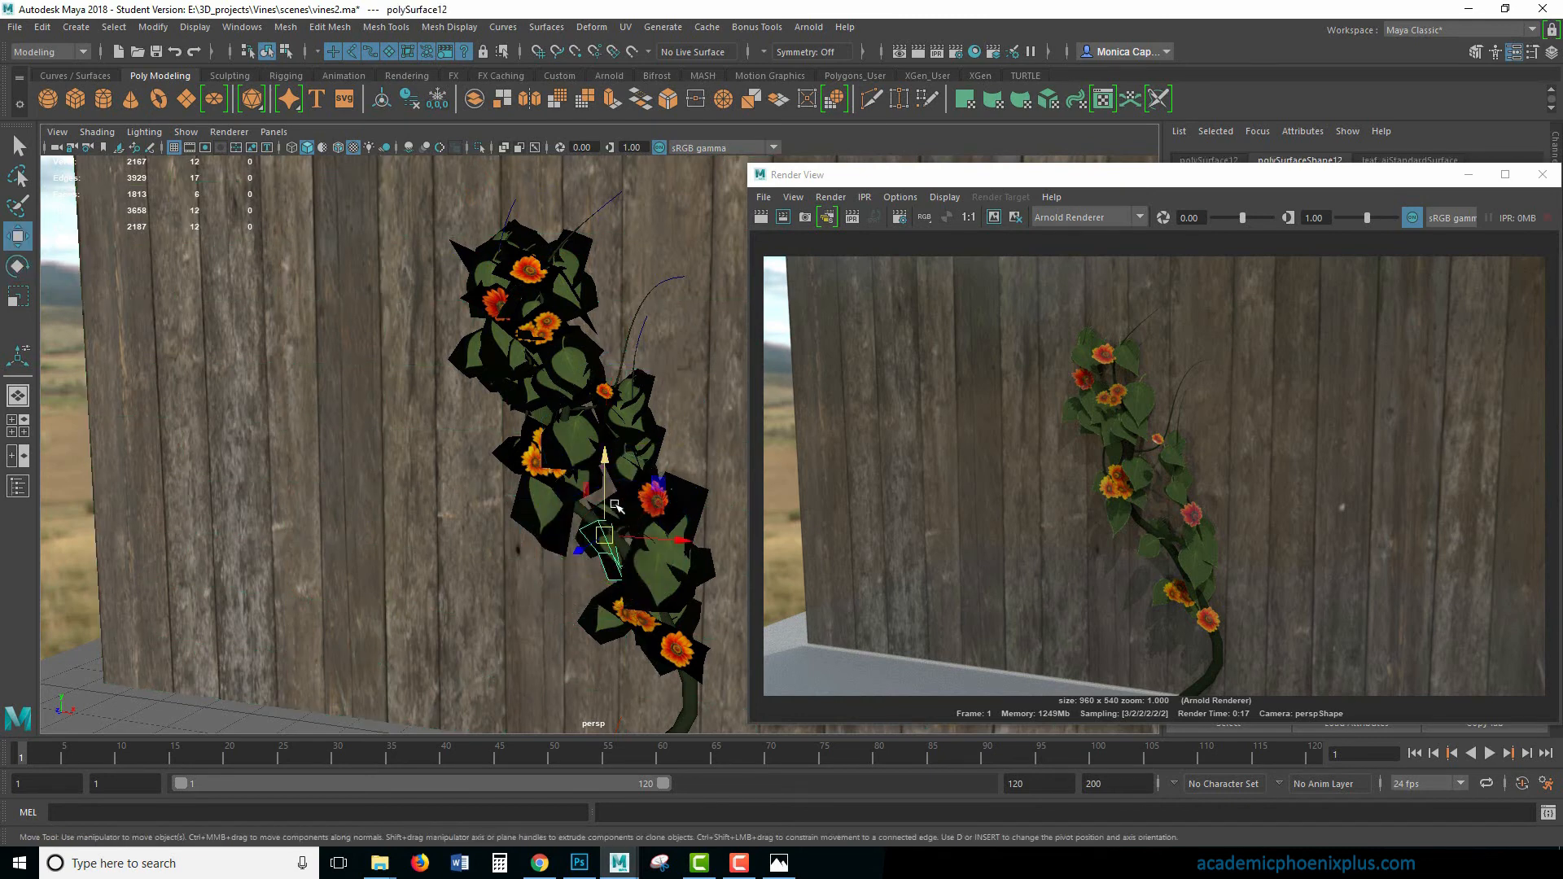
click(617, 514)
drag(612, 506, 638, 575)
key(e)
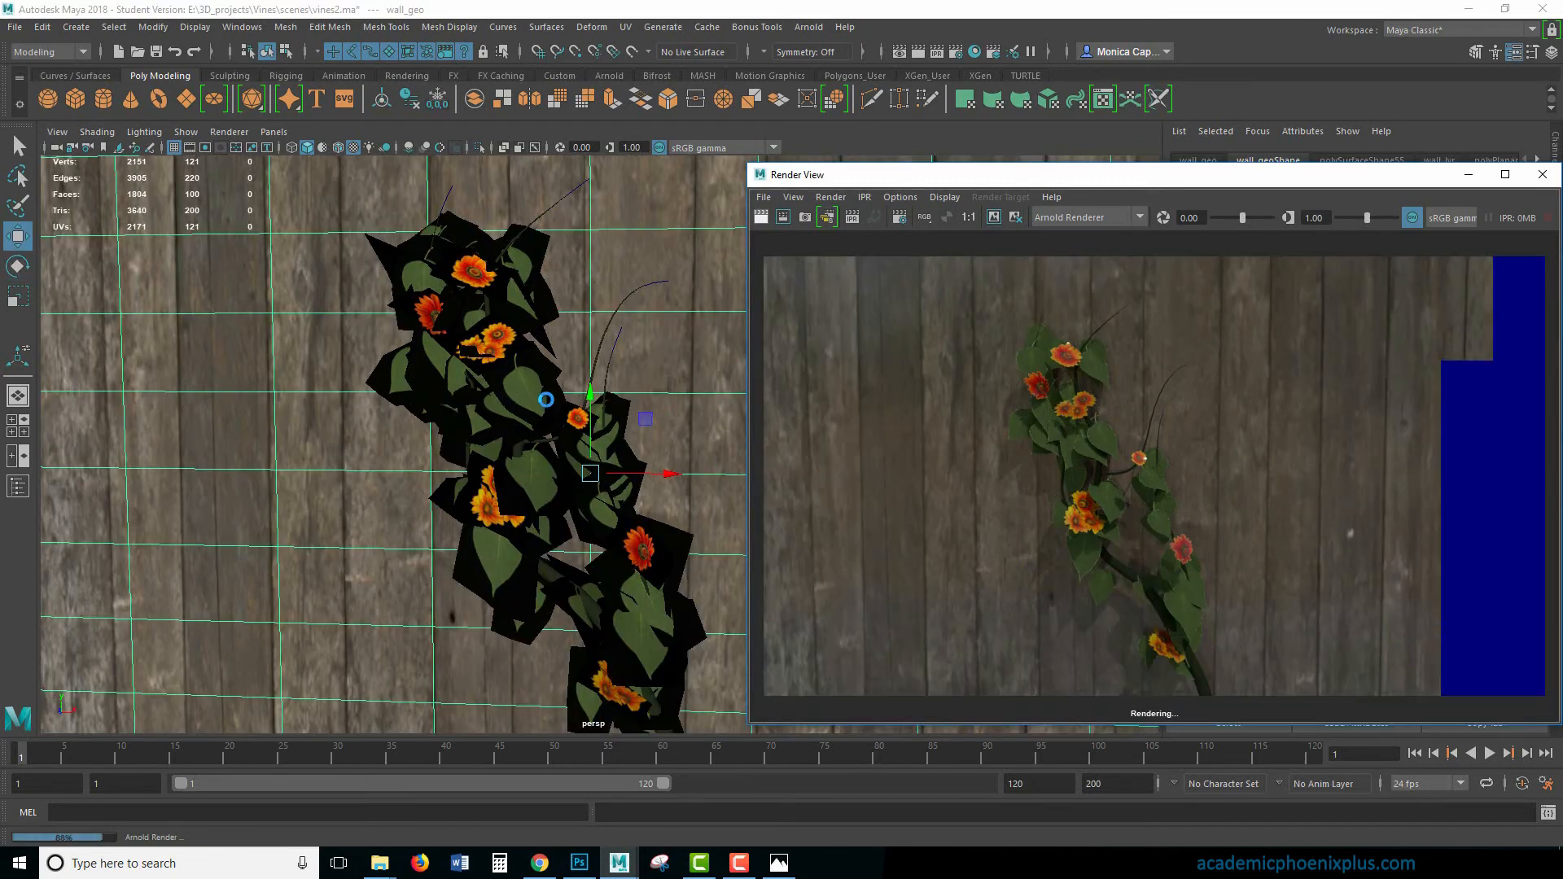
- Shift the leaf just below the upper orange flower cluster slightly to refine its position
click(544, 400)
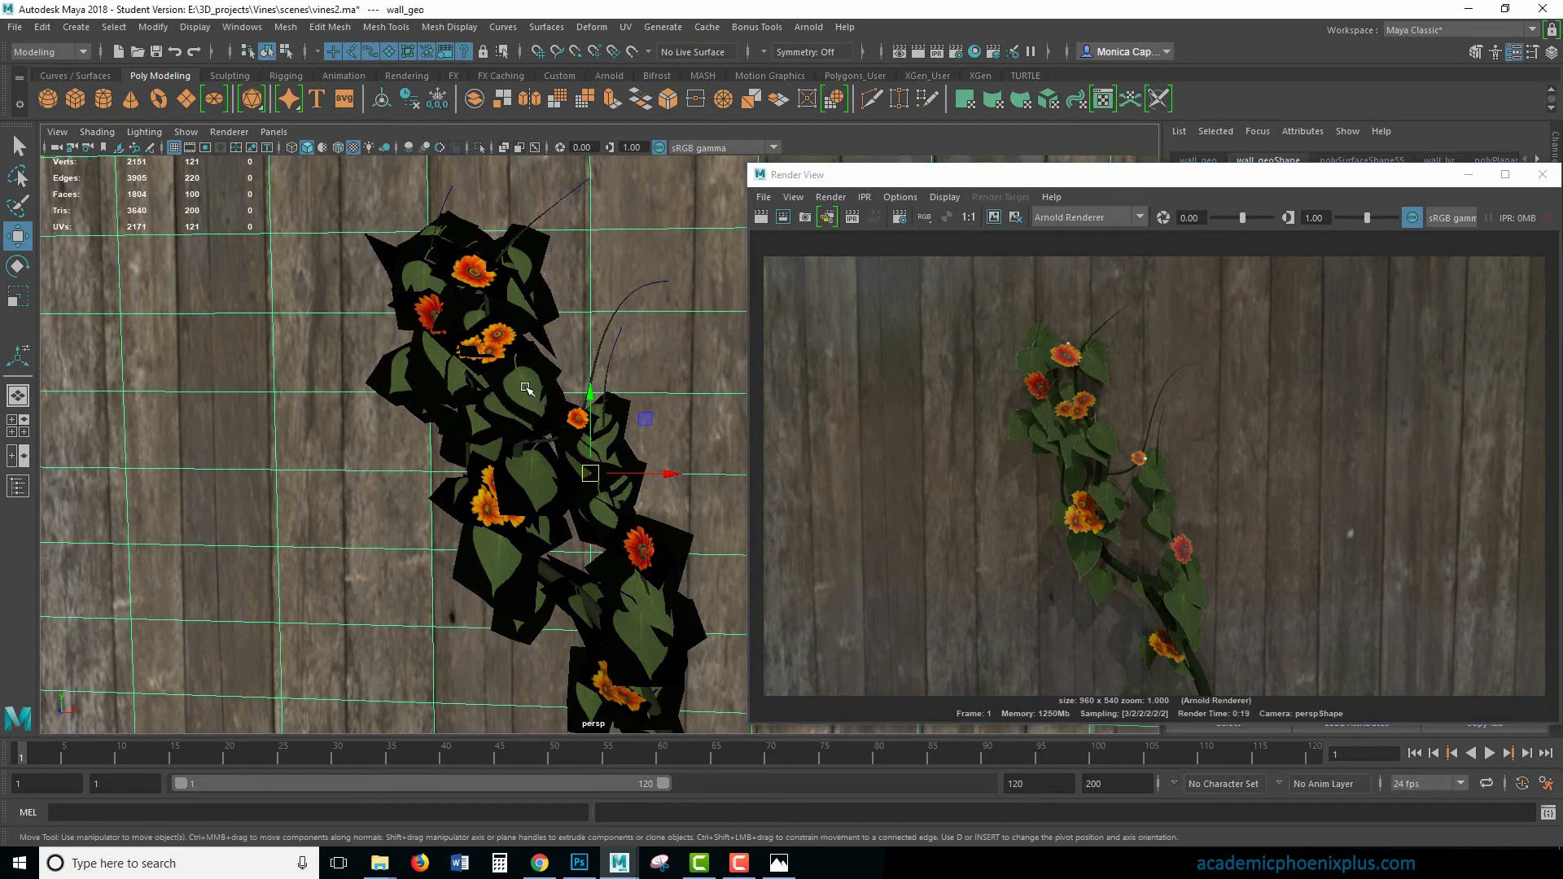
click(529, 390)
key(r)
key(w)
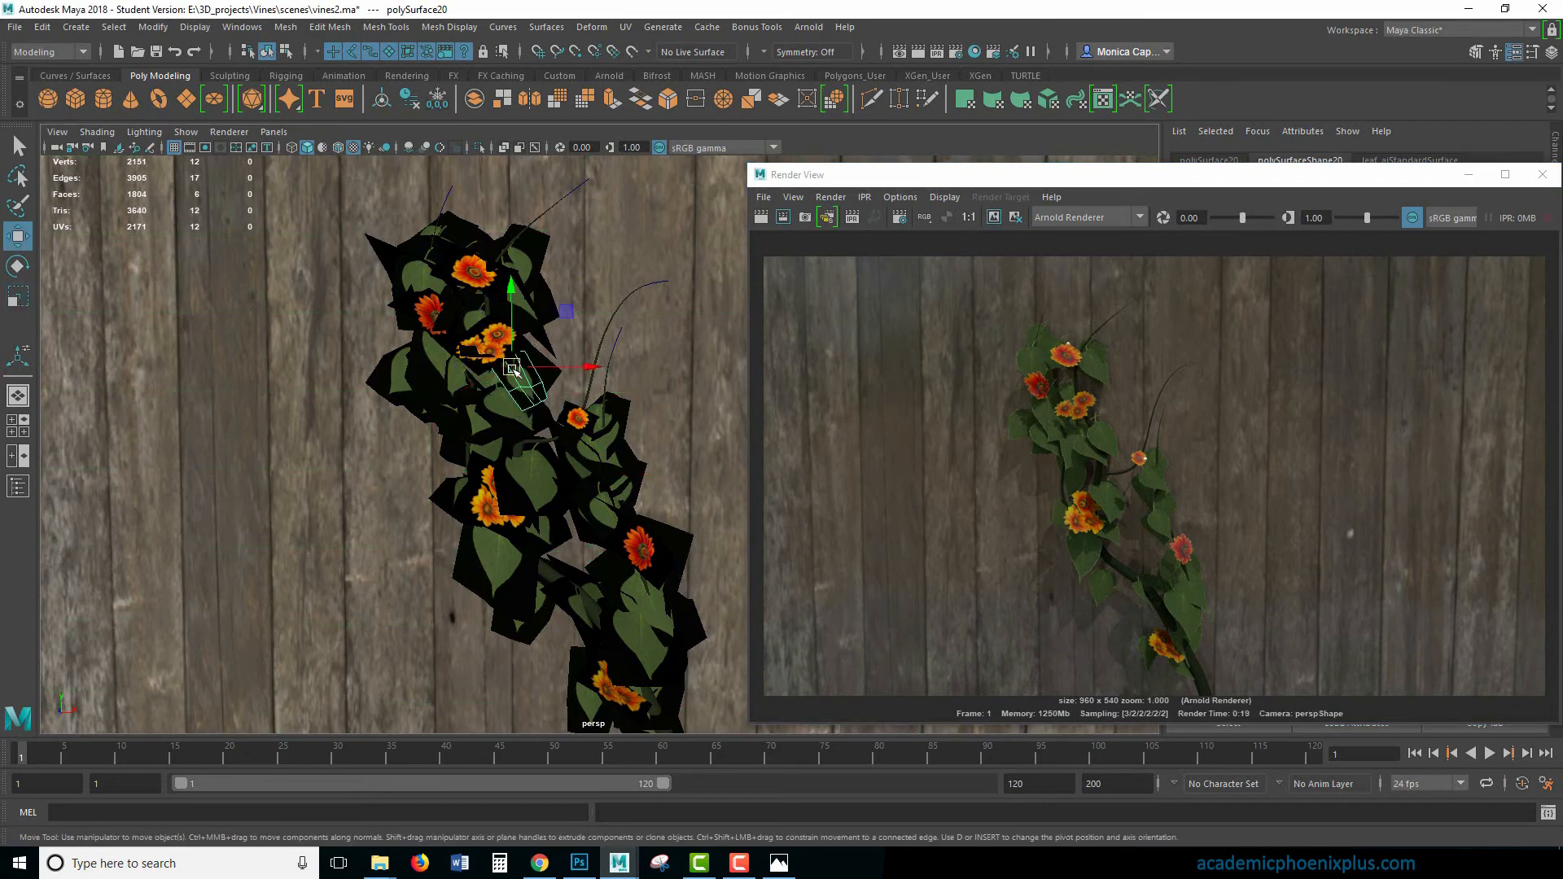
drag(509, 369, 504, 372)
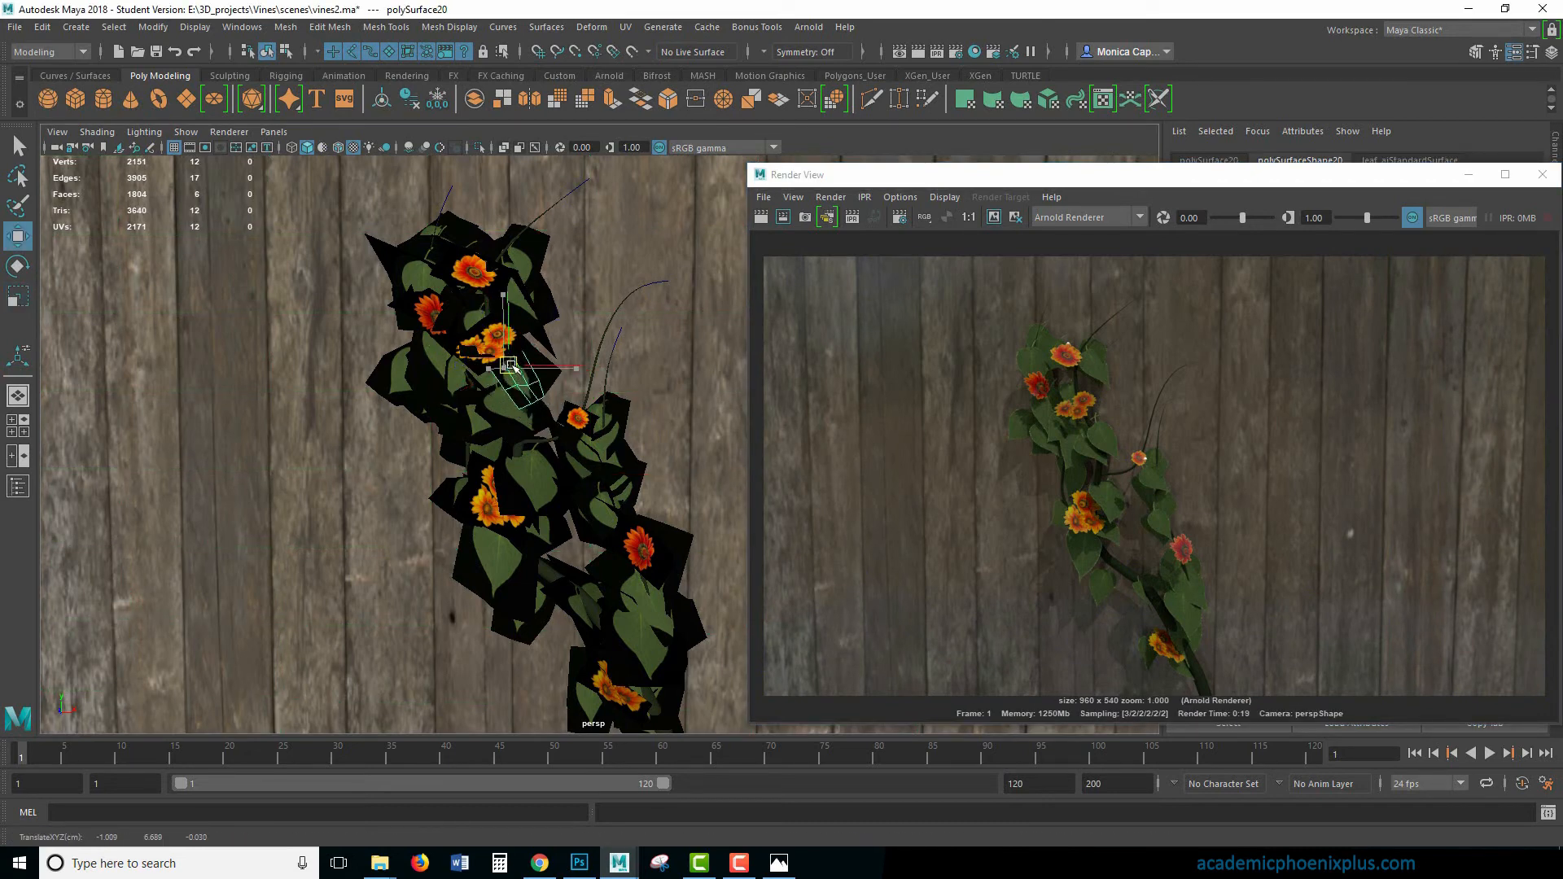
- Duplicate the five leaves on the small side branch and place the copies within the vine's upper leaf cluster
click(605, 405)
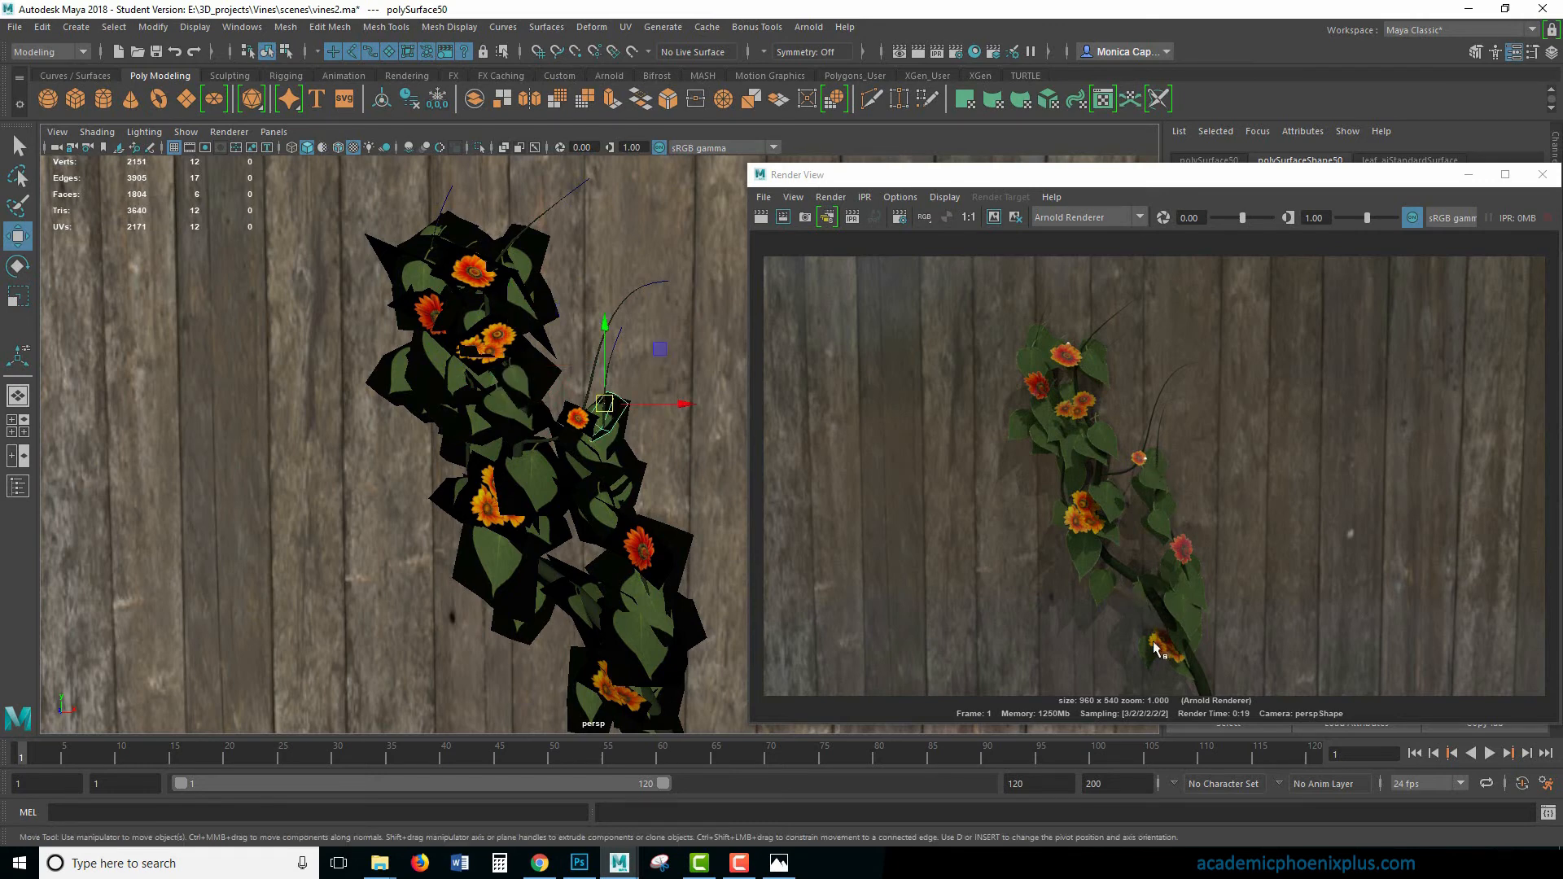
click(599, 510)
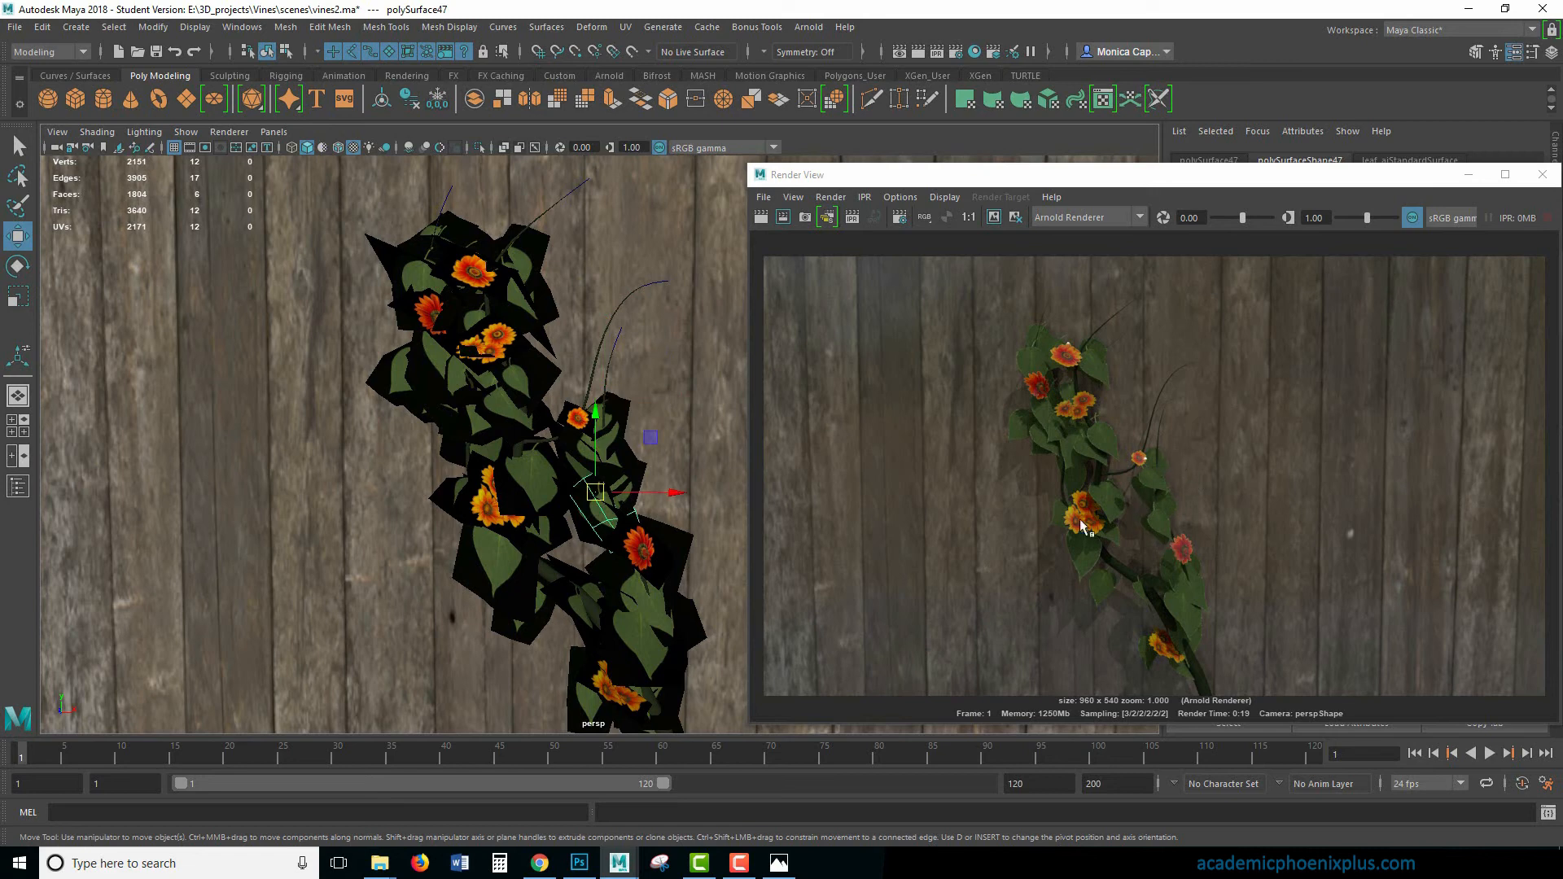
key(q)
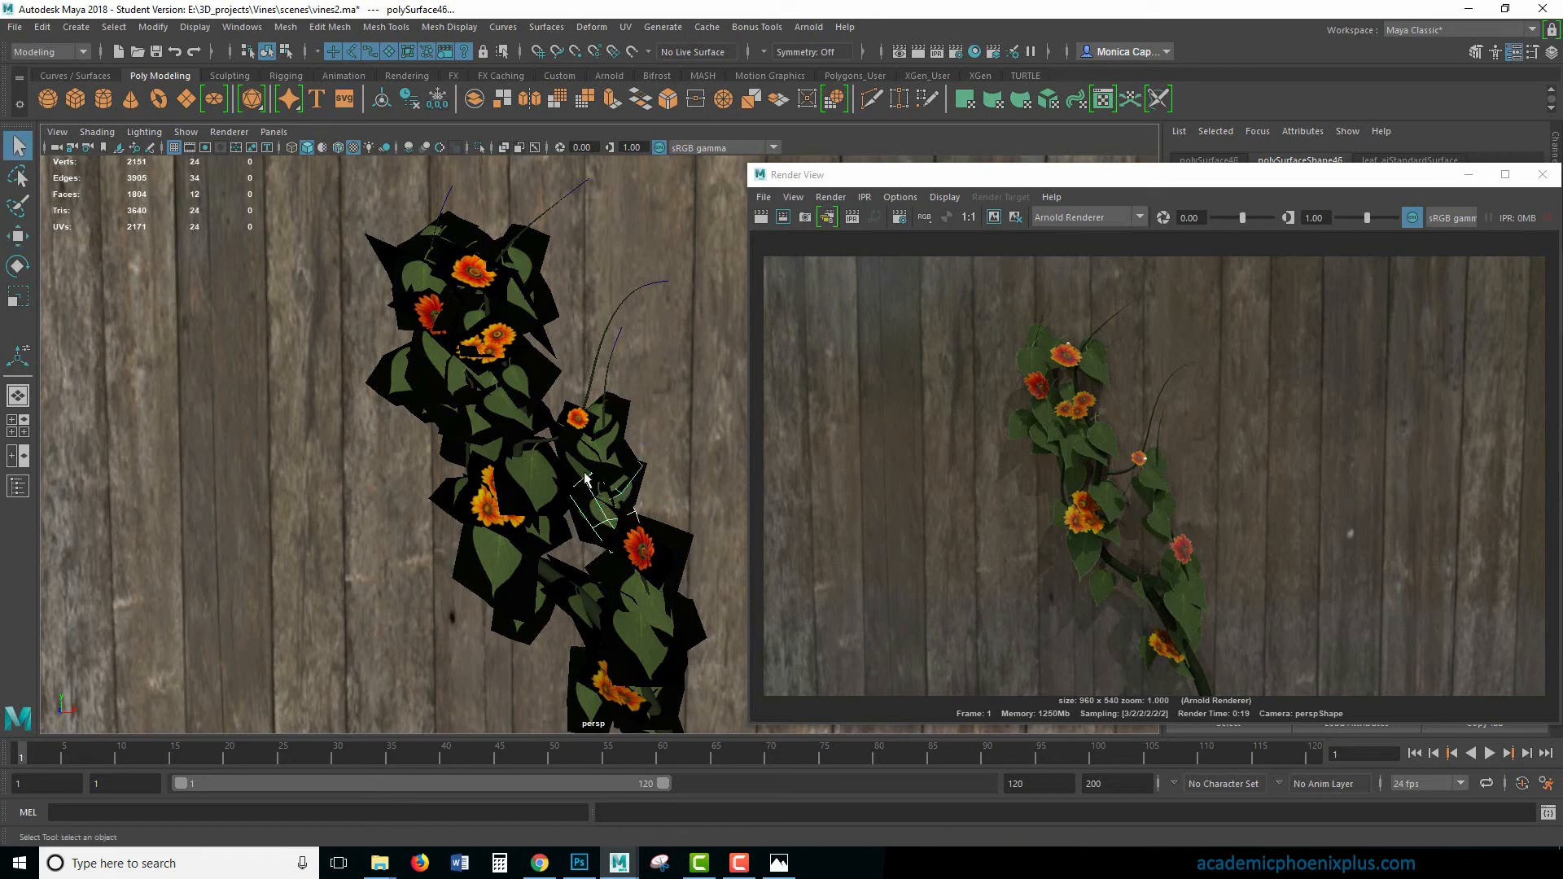
click(588, 468)
click(602, 452)
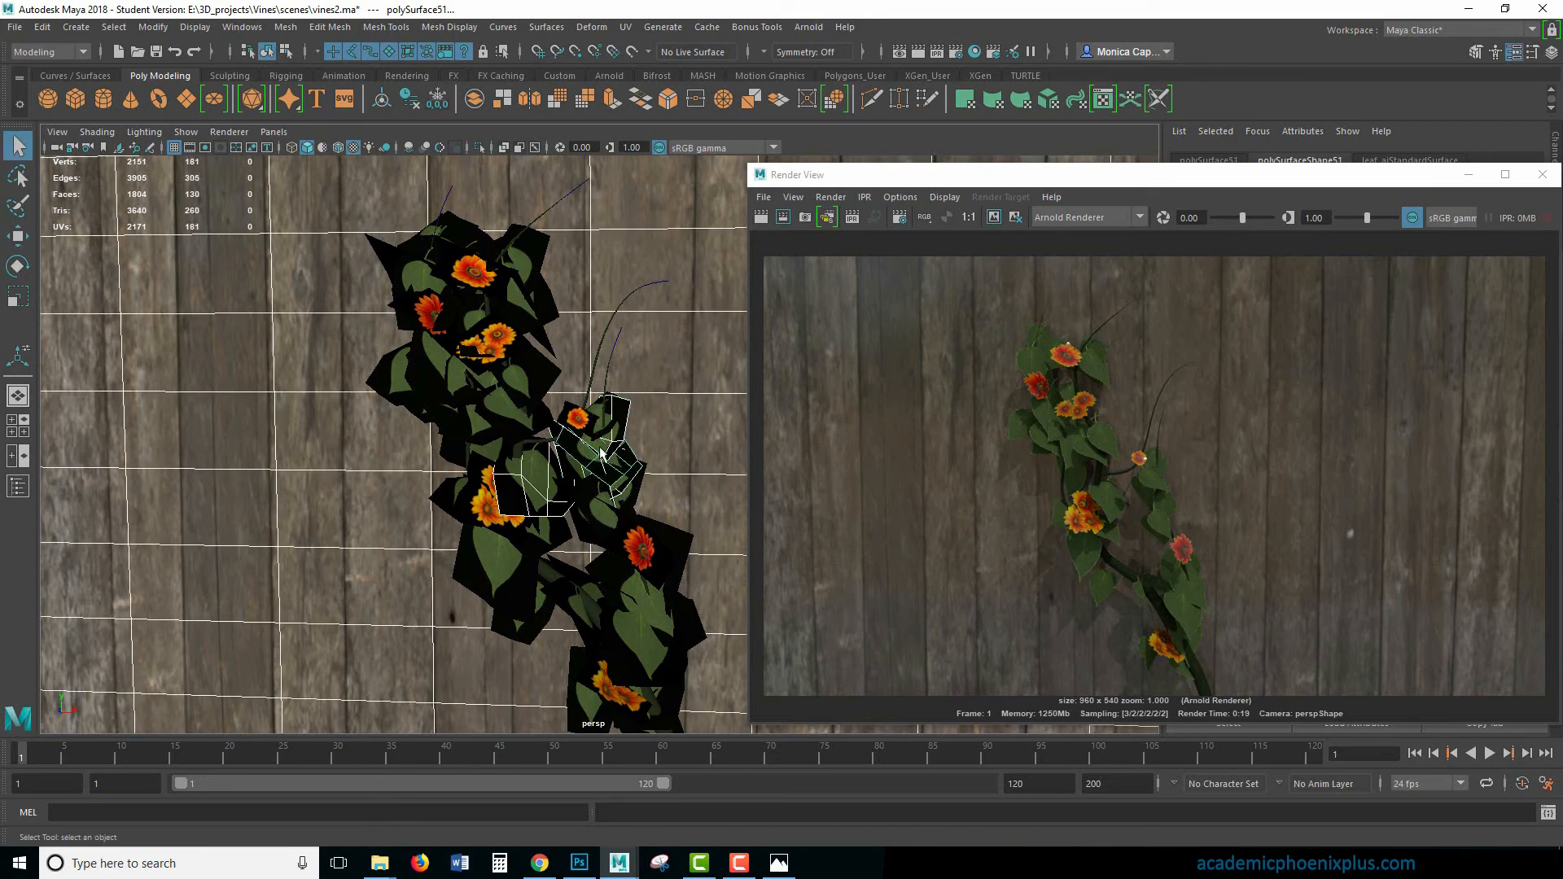
click(604, 522)
shift+click(658, 431)
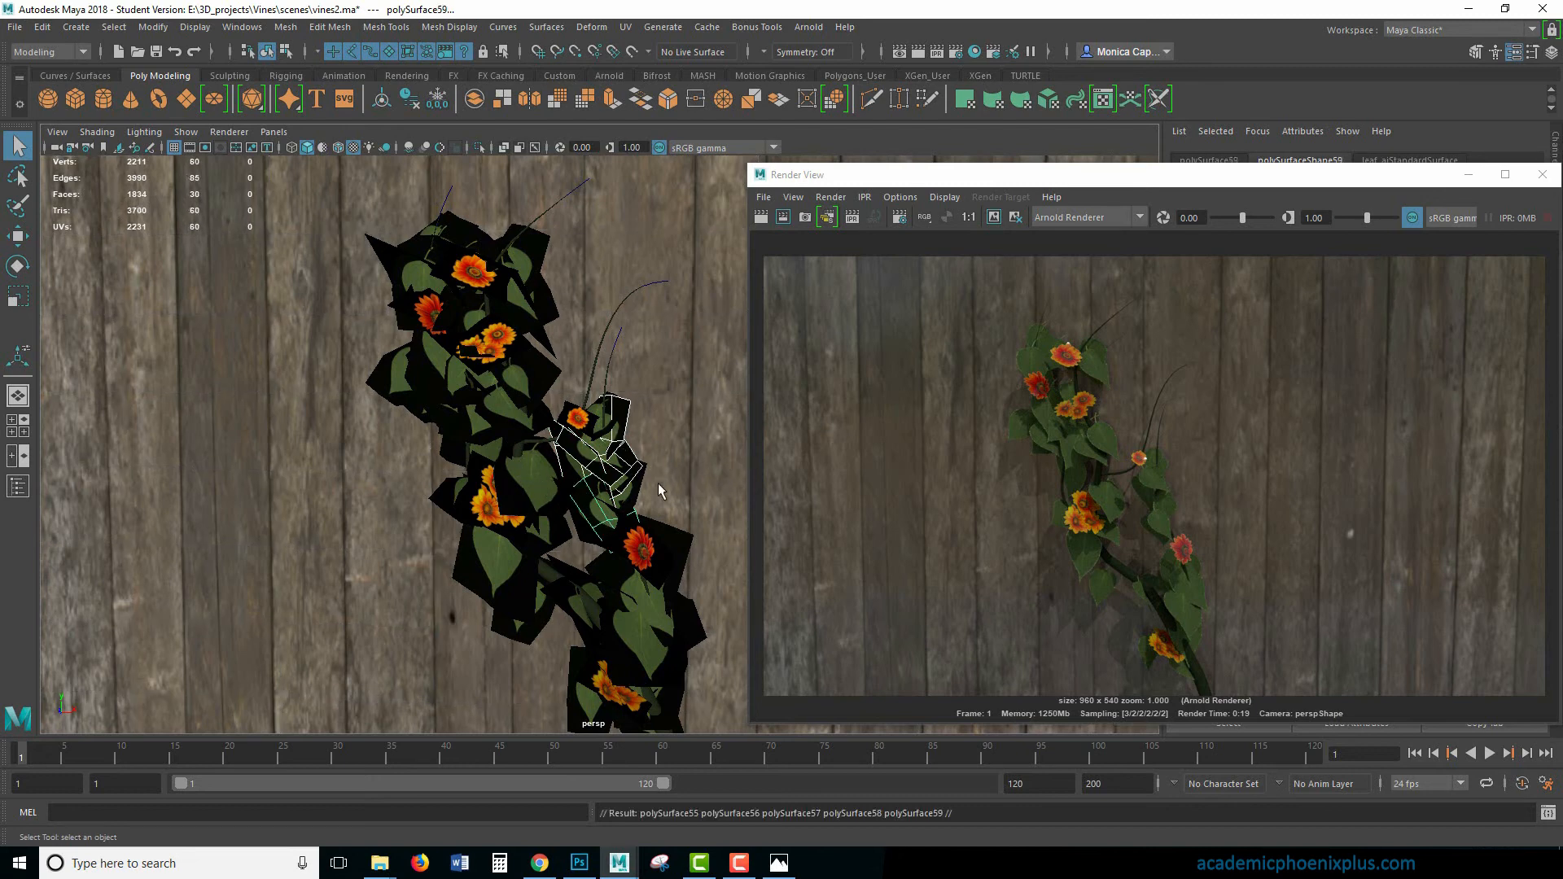
key(w)
key(ctrl+d)
drag(595, 491, 499, 297)
key(r)
key(e)
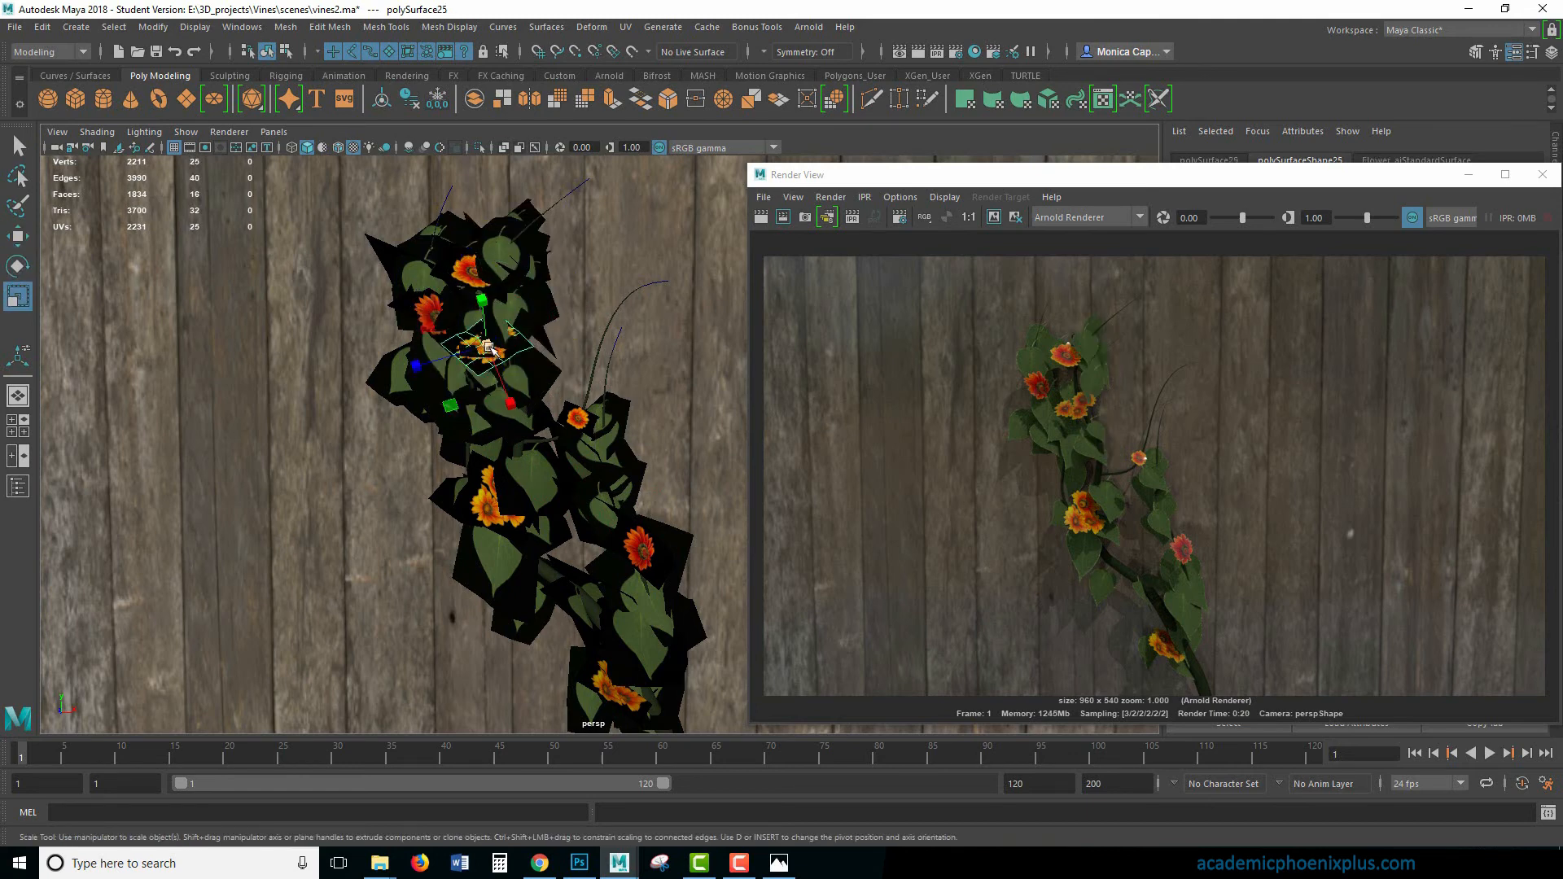
- Scale down the orange flower card in the upper cluster and reposition it among the leaves
mouse_move(486, 345)
mouse_down()
mouse_move(471, 348)
mouse_move(496, 359)
mouse_up()
key(e)
key(w)
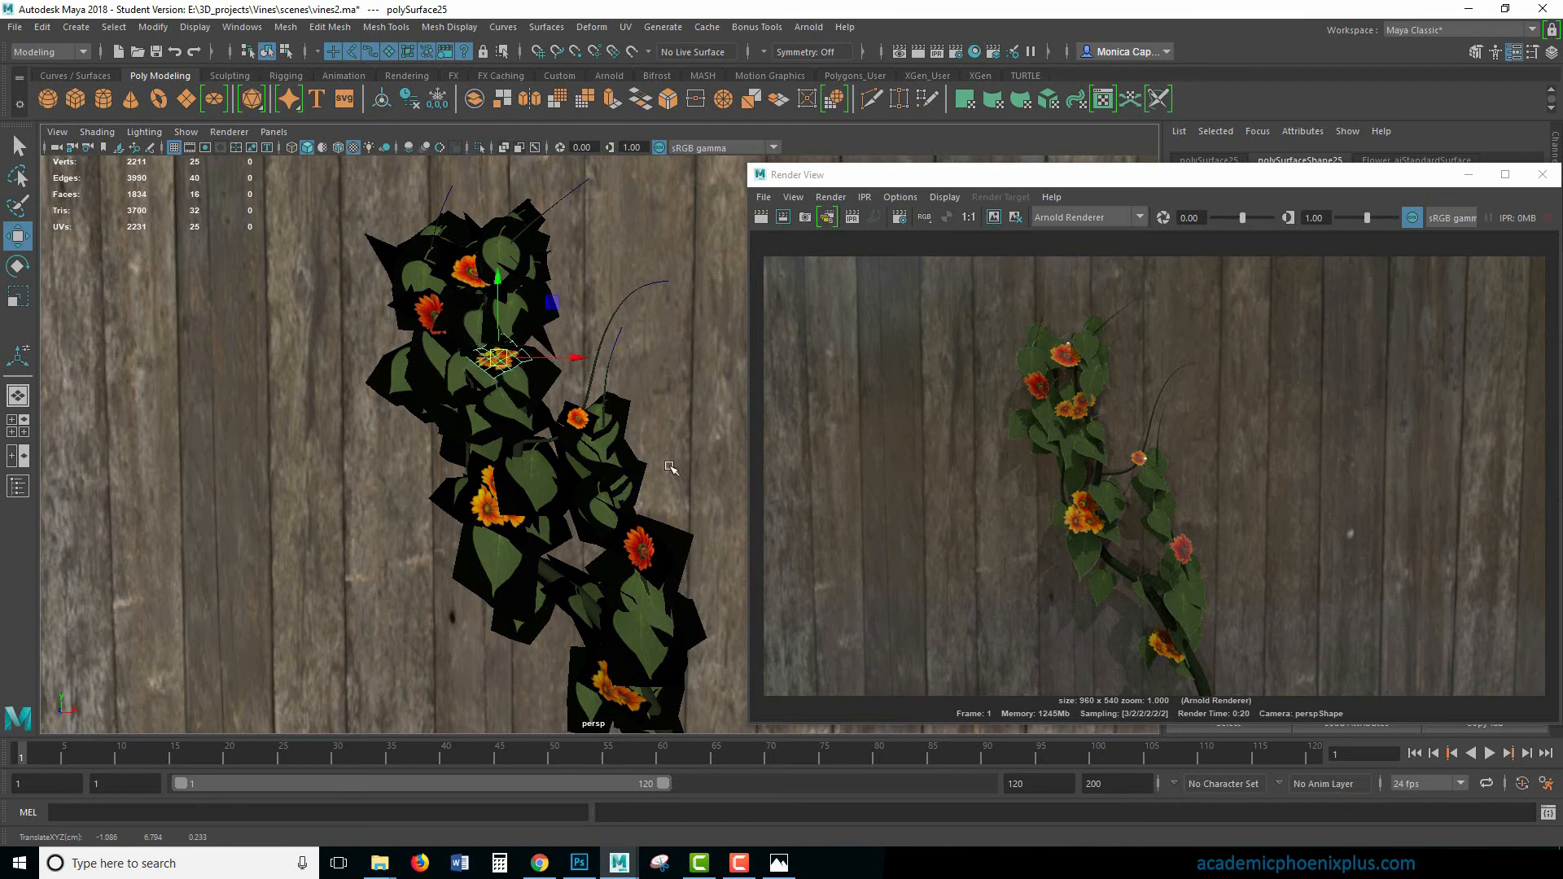
key(e)
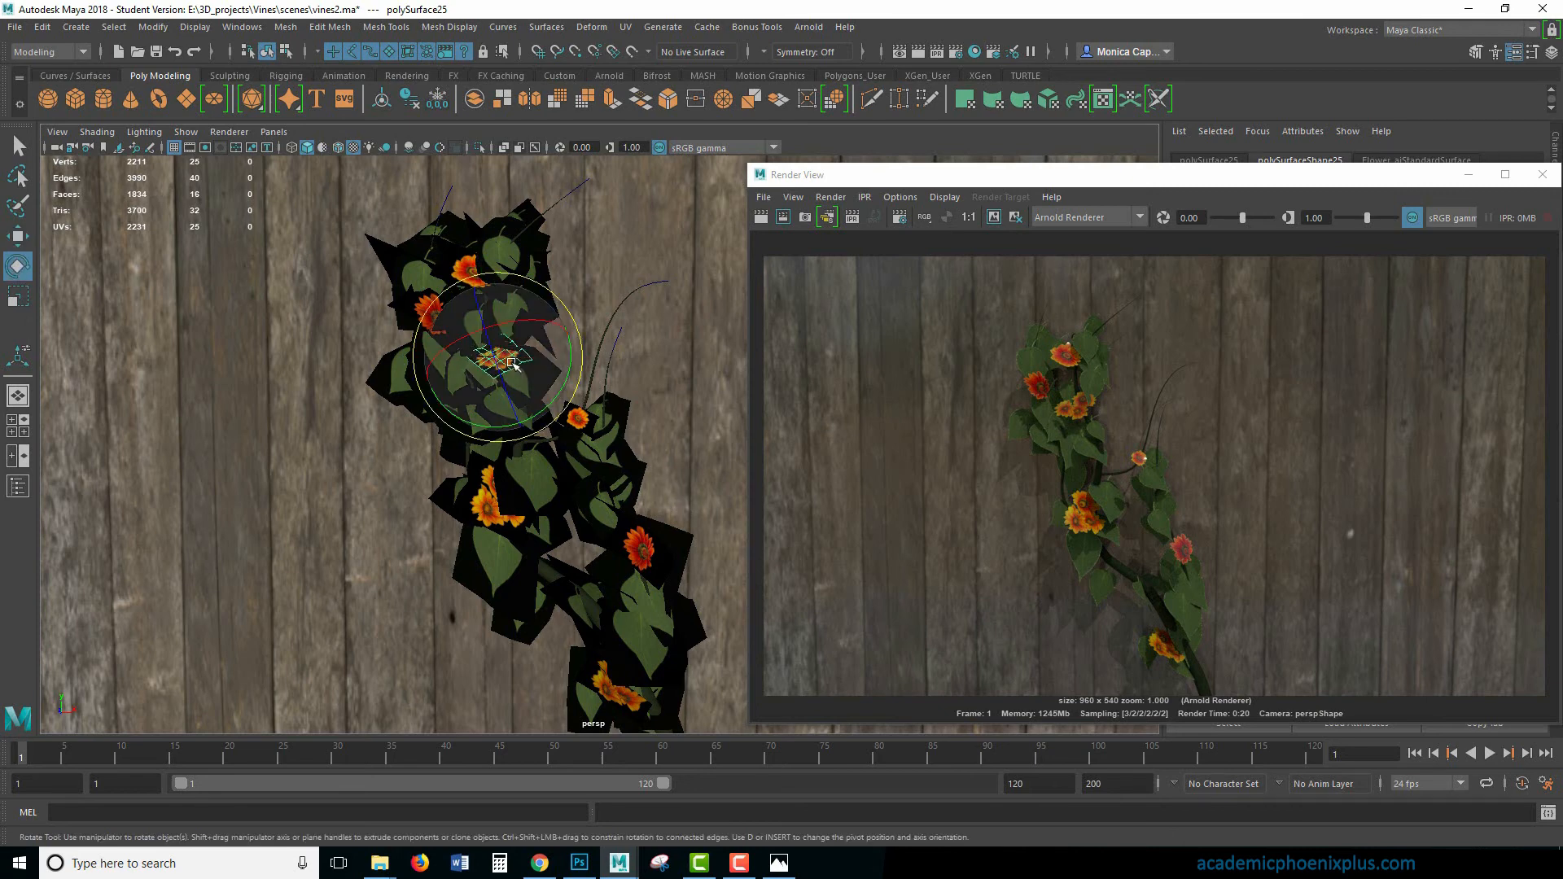
- Set the specular roughness of the small flower's Flower_aiStandardSurface material to 0.500
click(482, 513)
click(578, 417)
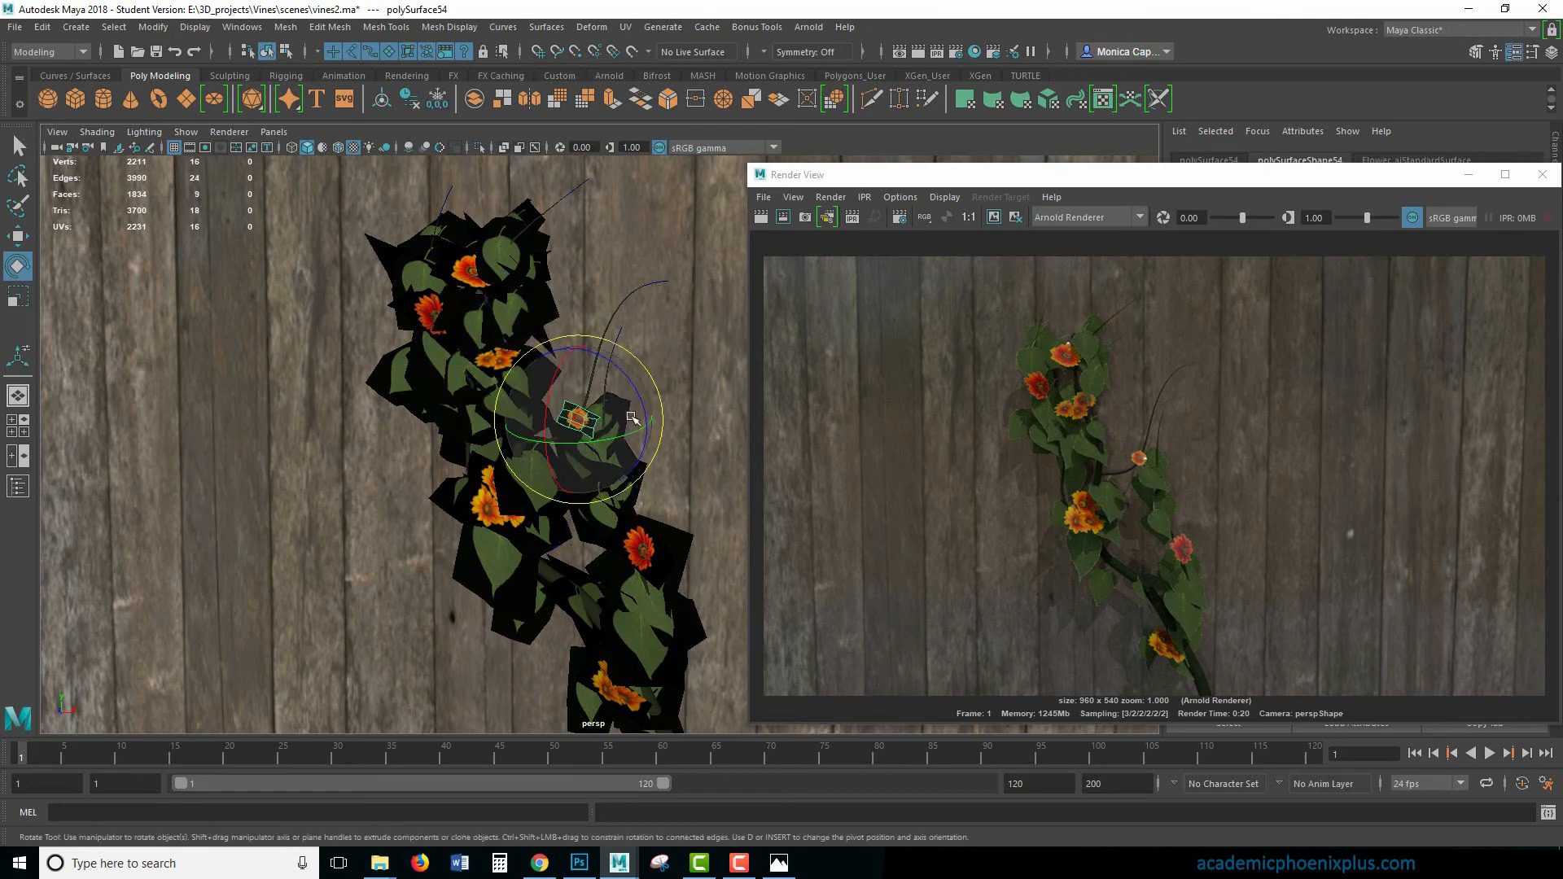
drag(1461, 174, 1184, 218)
click(1400, 162)
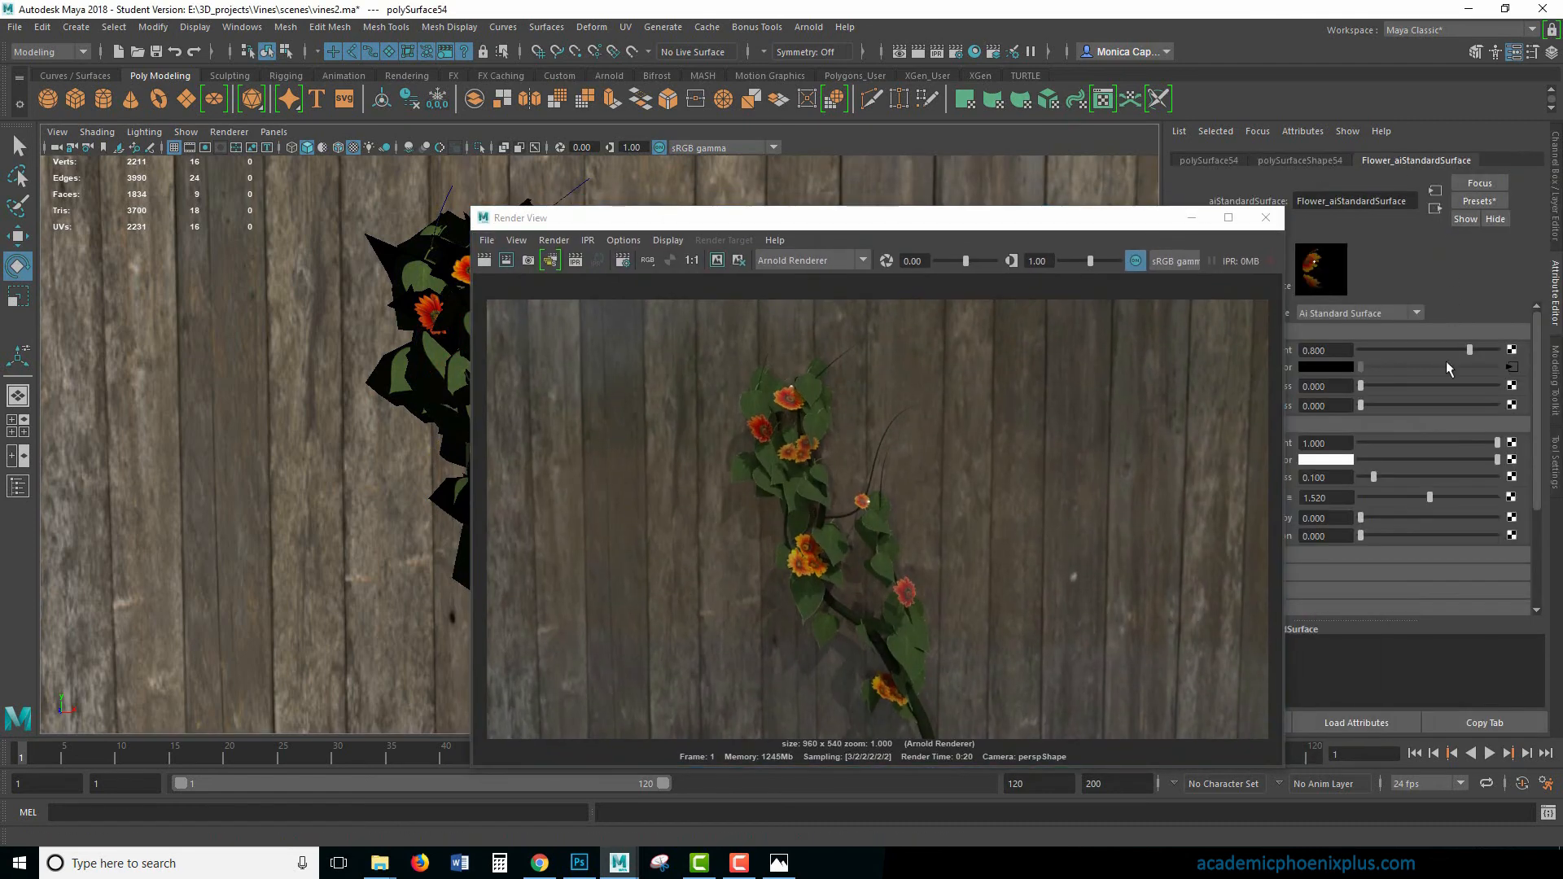
drag(1133, 227, 1002, 226)
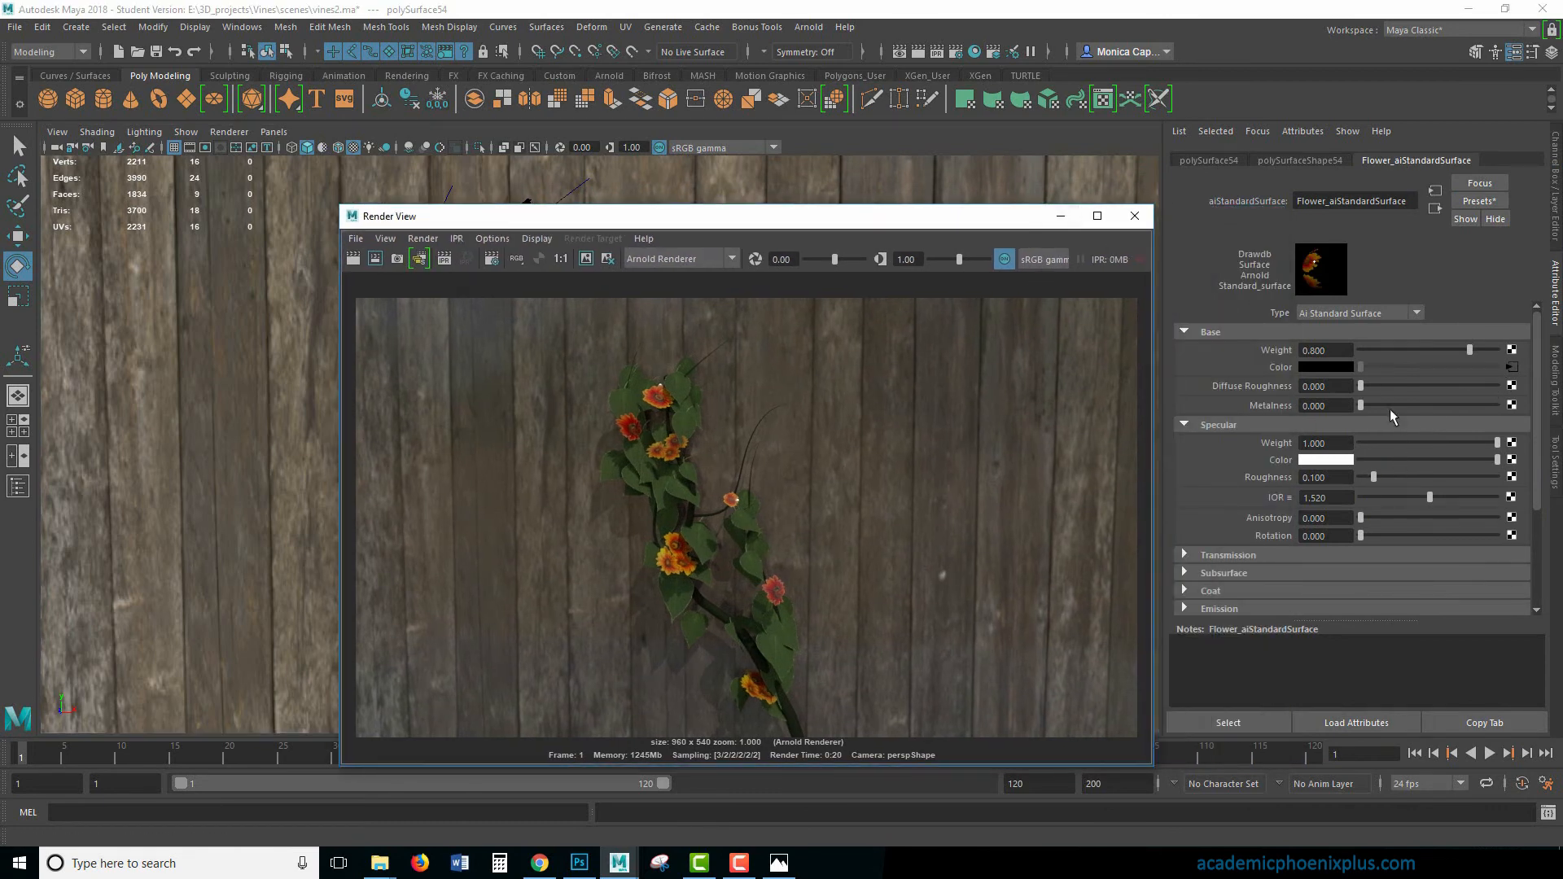
drag(1373, 477, 1417, 477)
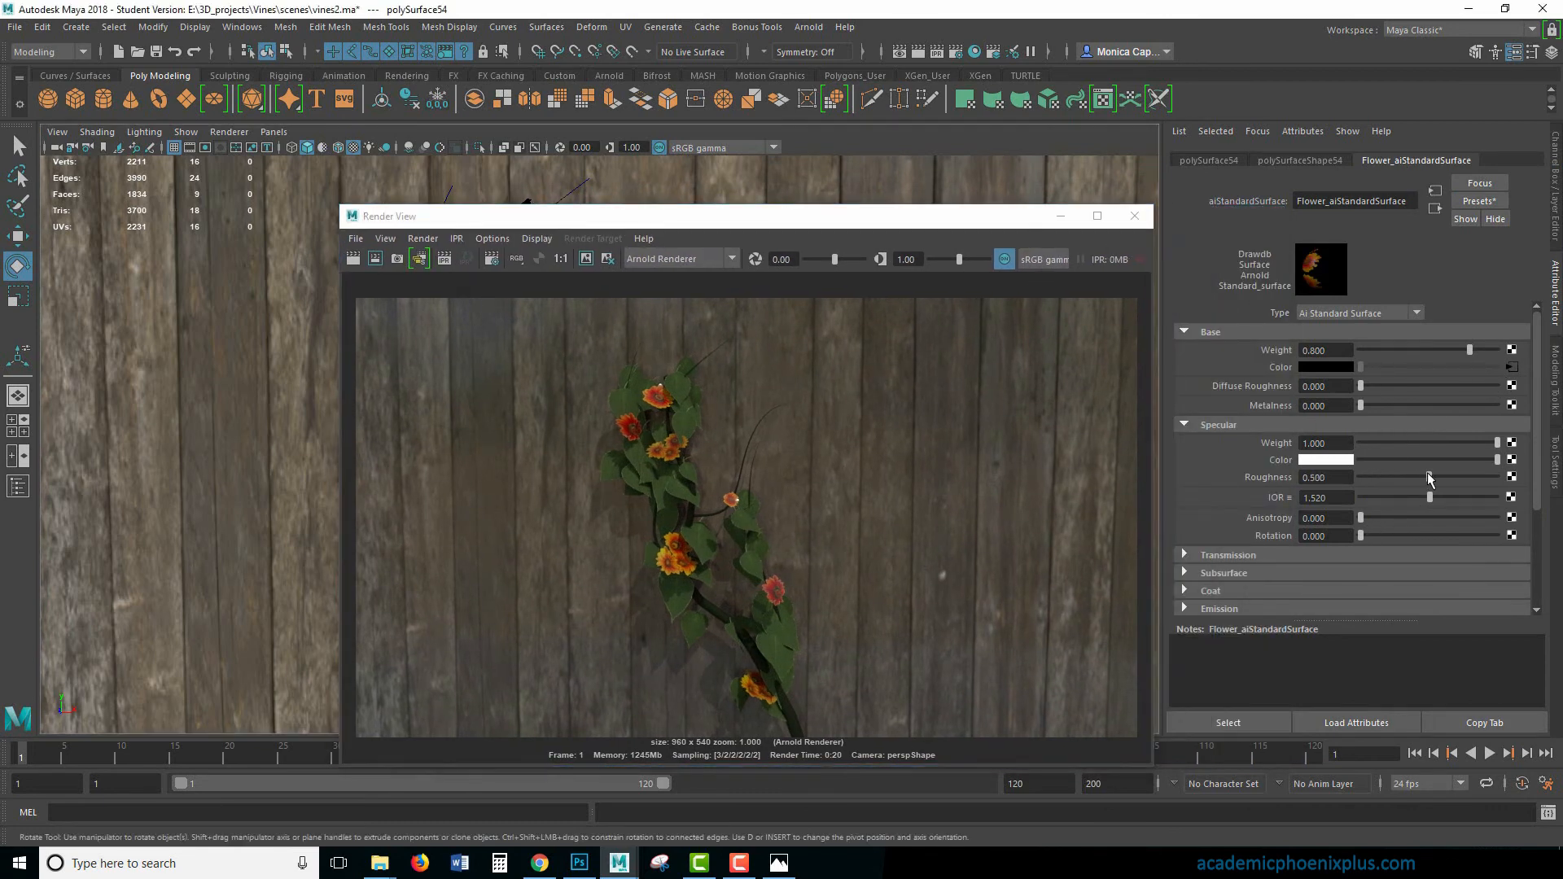
- Tint the flower material's specular color pale peach, reduce its specular weight and slightly raise its base weight
click(1349, 461)
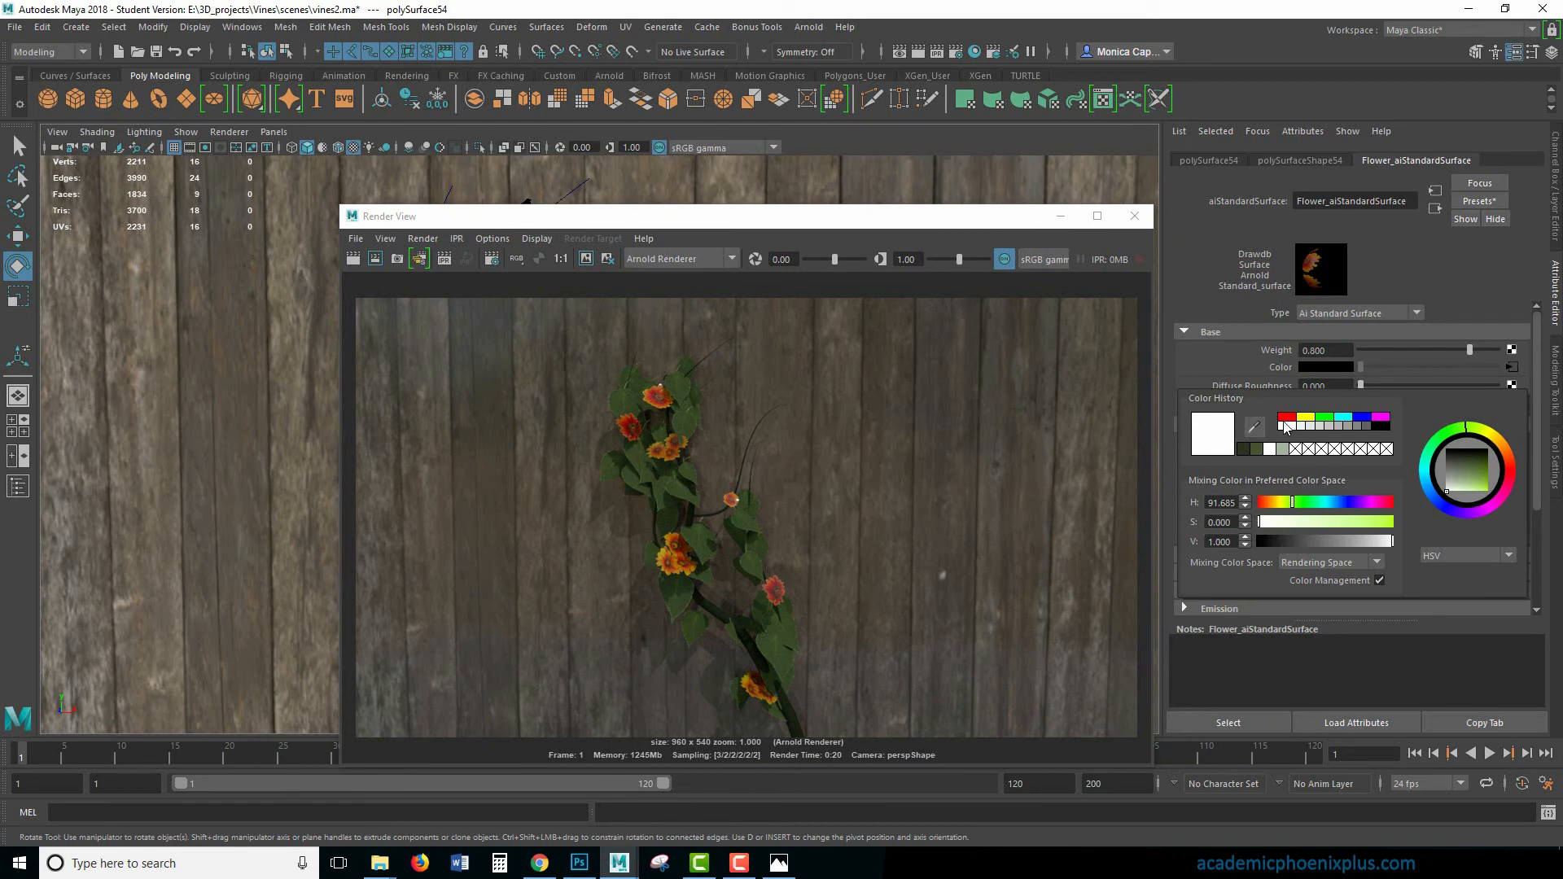
click(1267, 503)
click(1270, 522)
drag(1279, 529, 1302, 527)
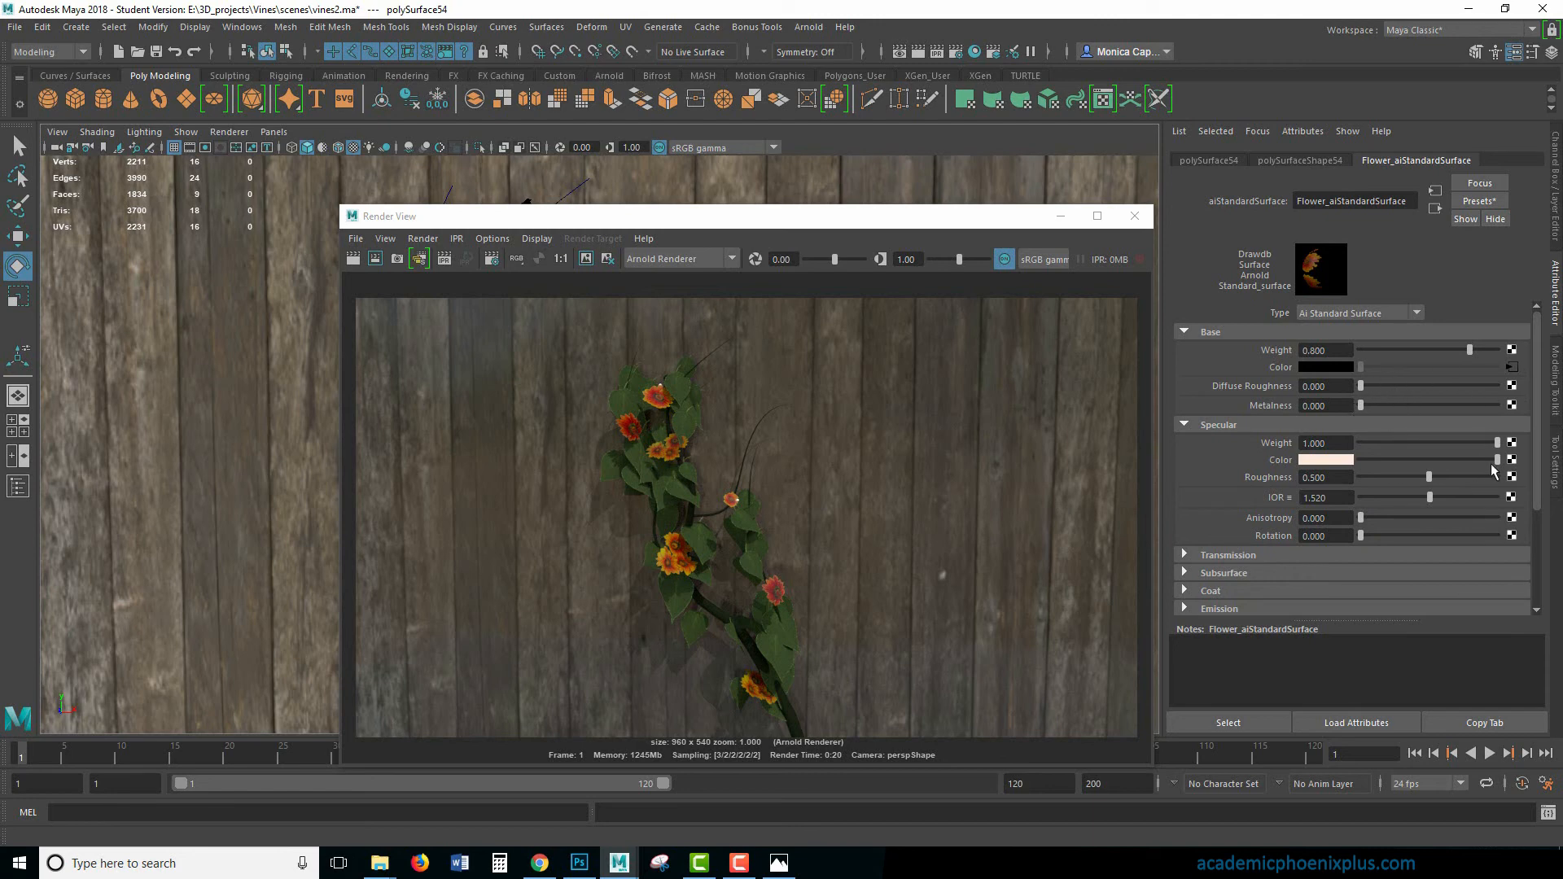
drag(1497, 443, 1465, 449)
click(1479, 350)
click(1138, 222)
click(776, 354)
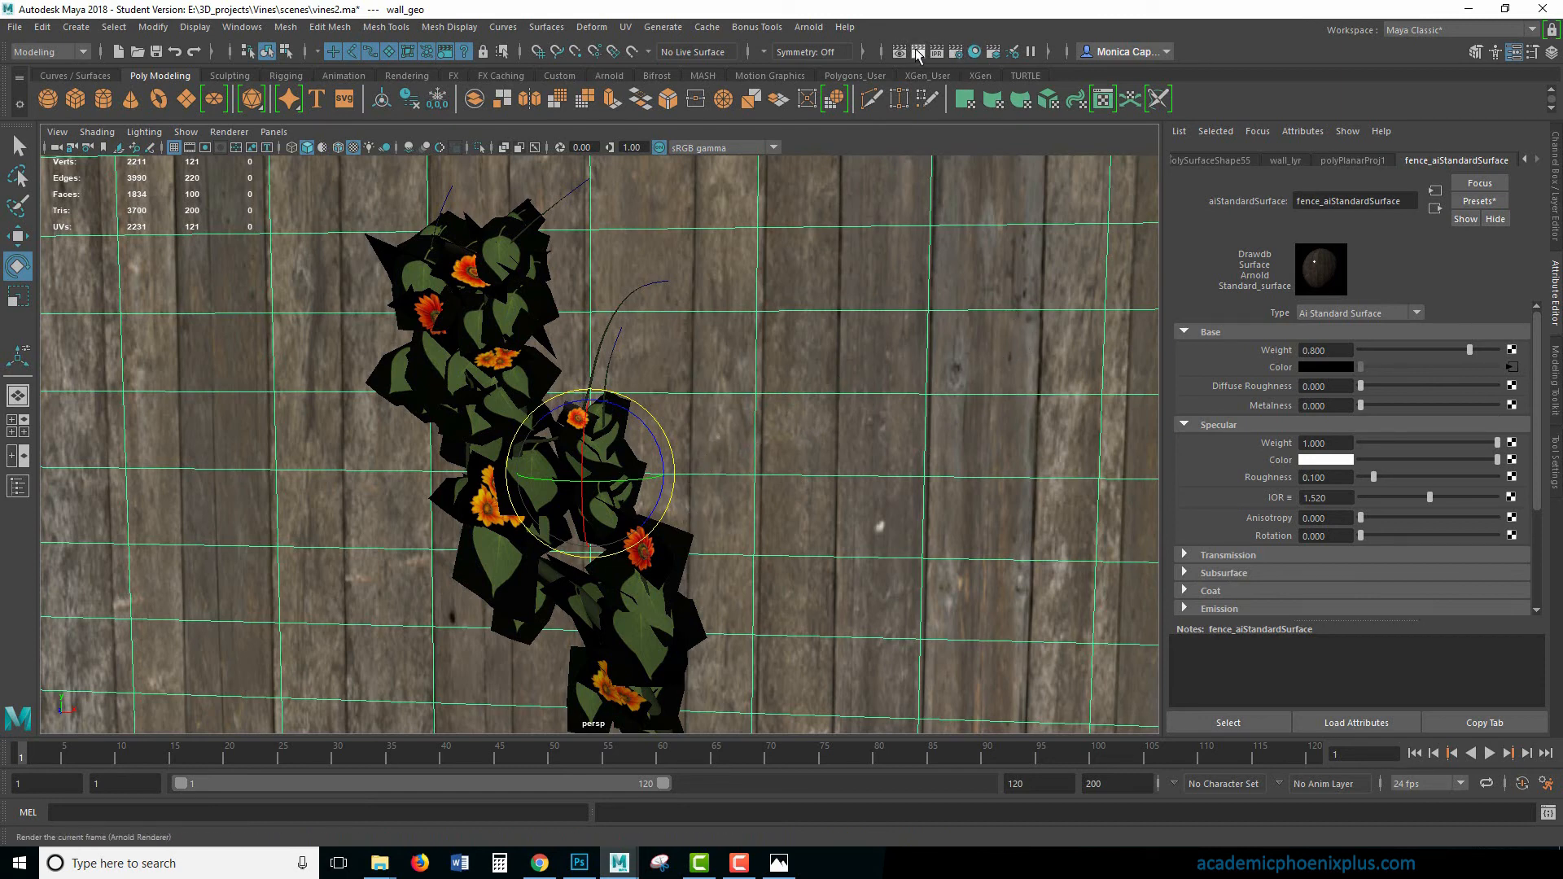
- Set the render image size to the HD_1080 preset
click(956, 52)
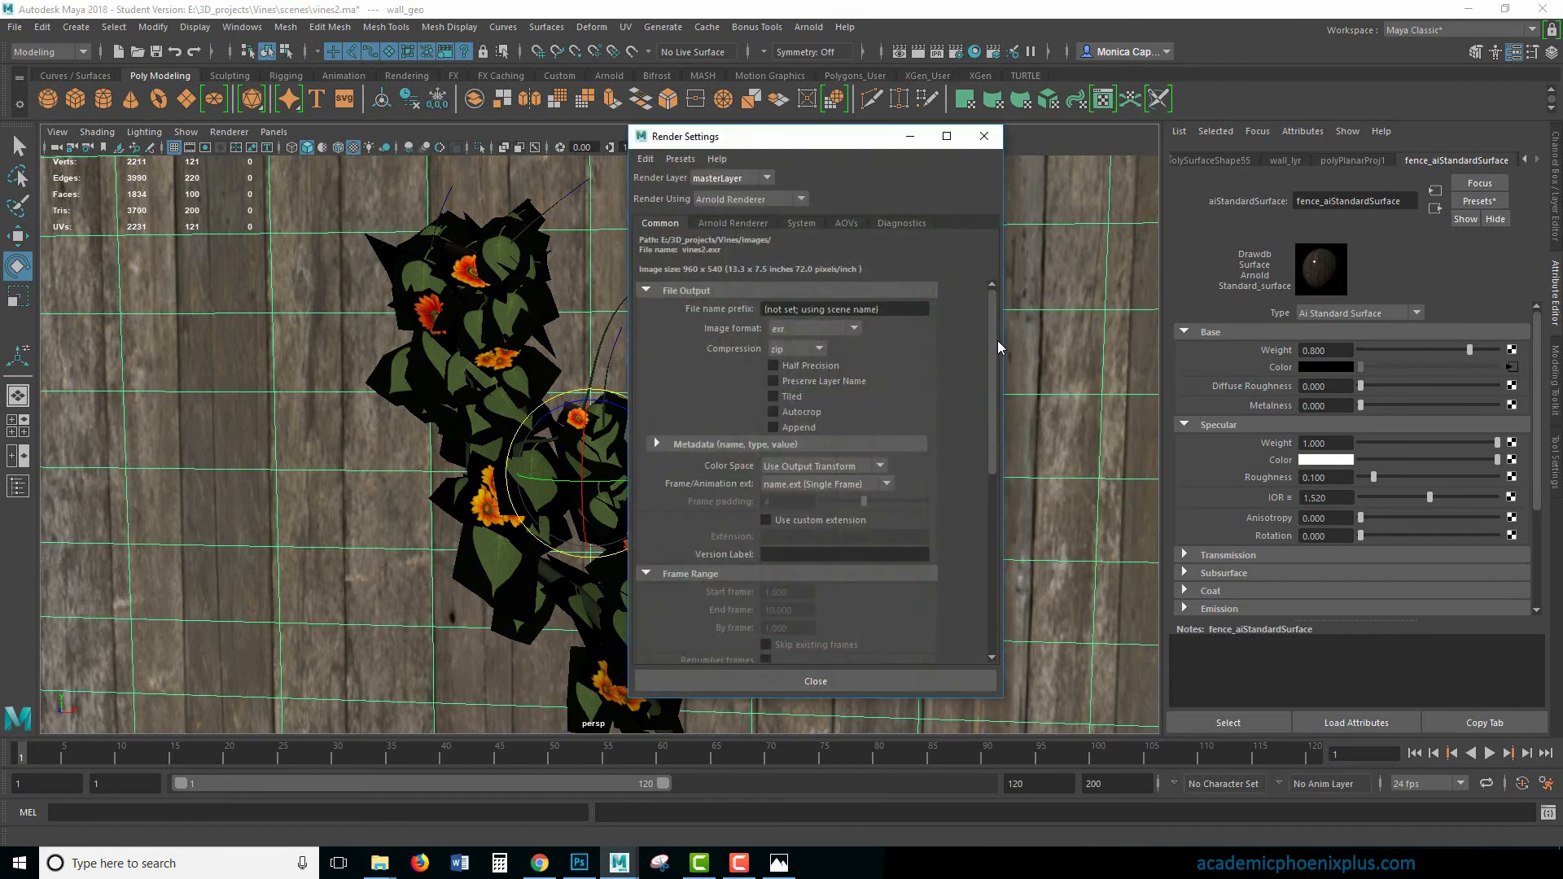
click(992, 510)
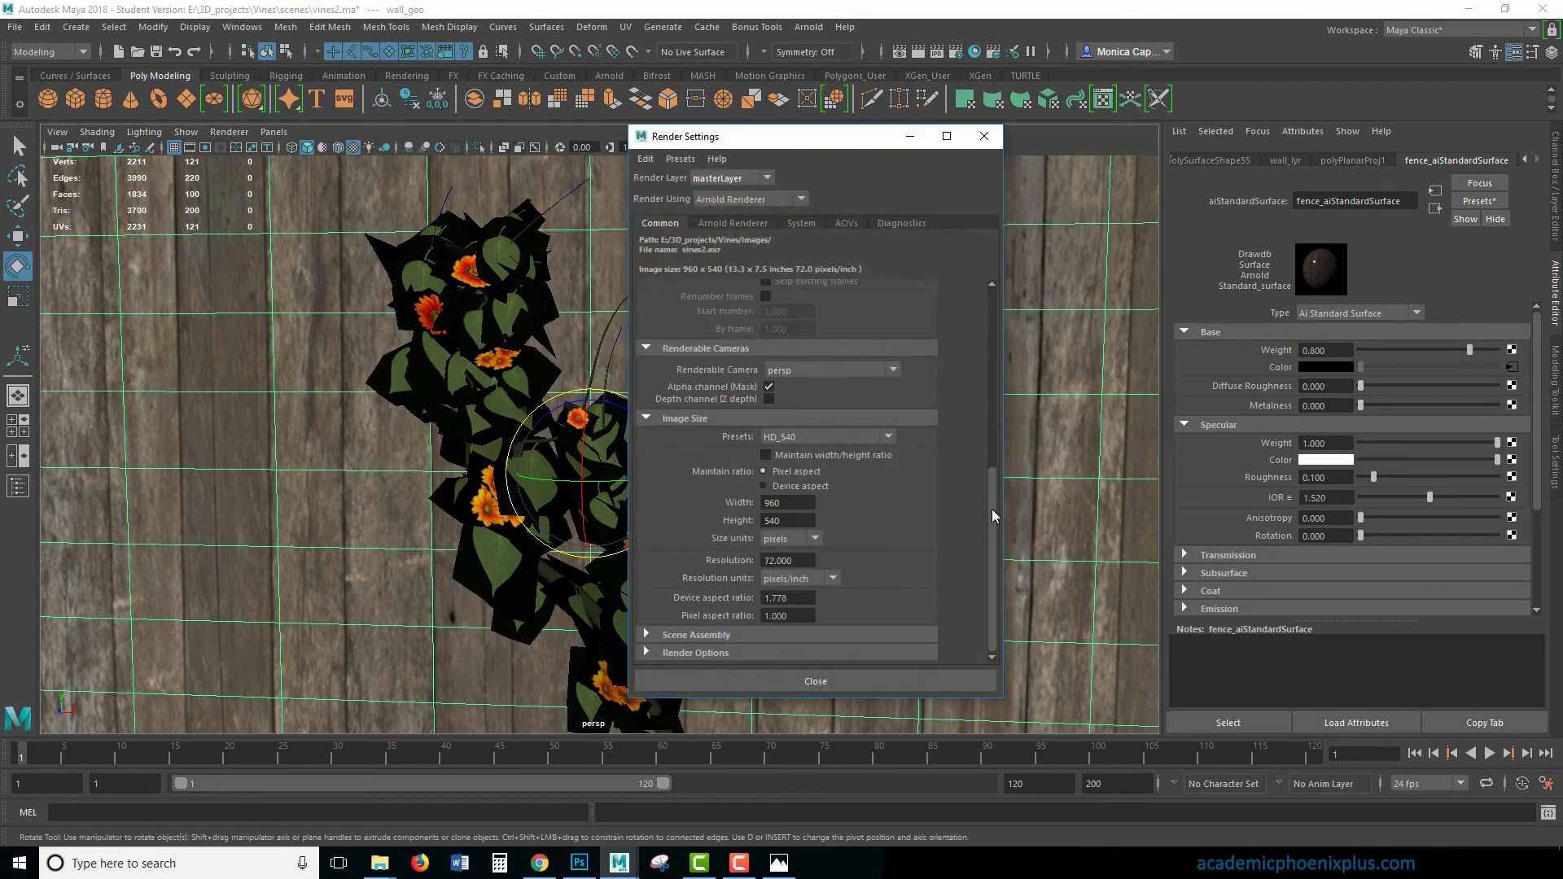
click(819, 436)
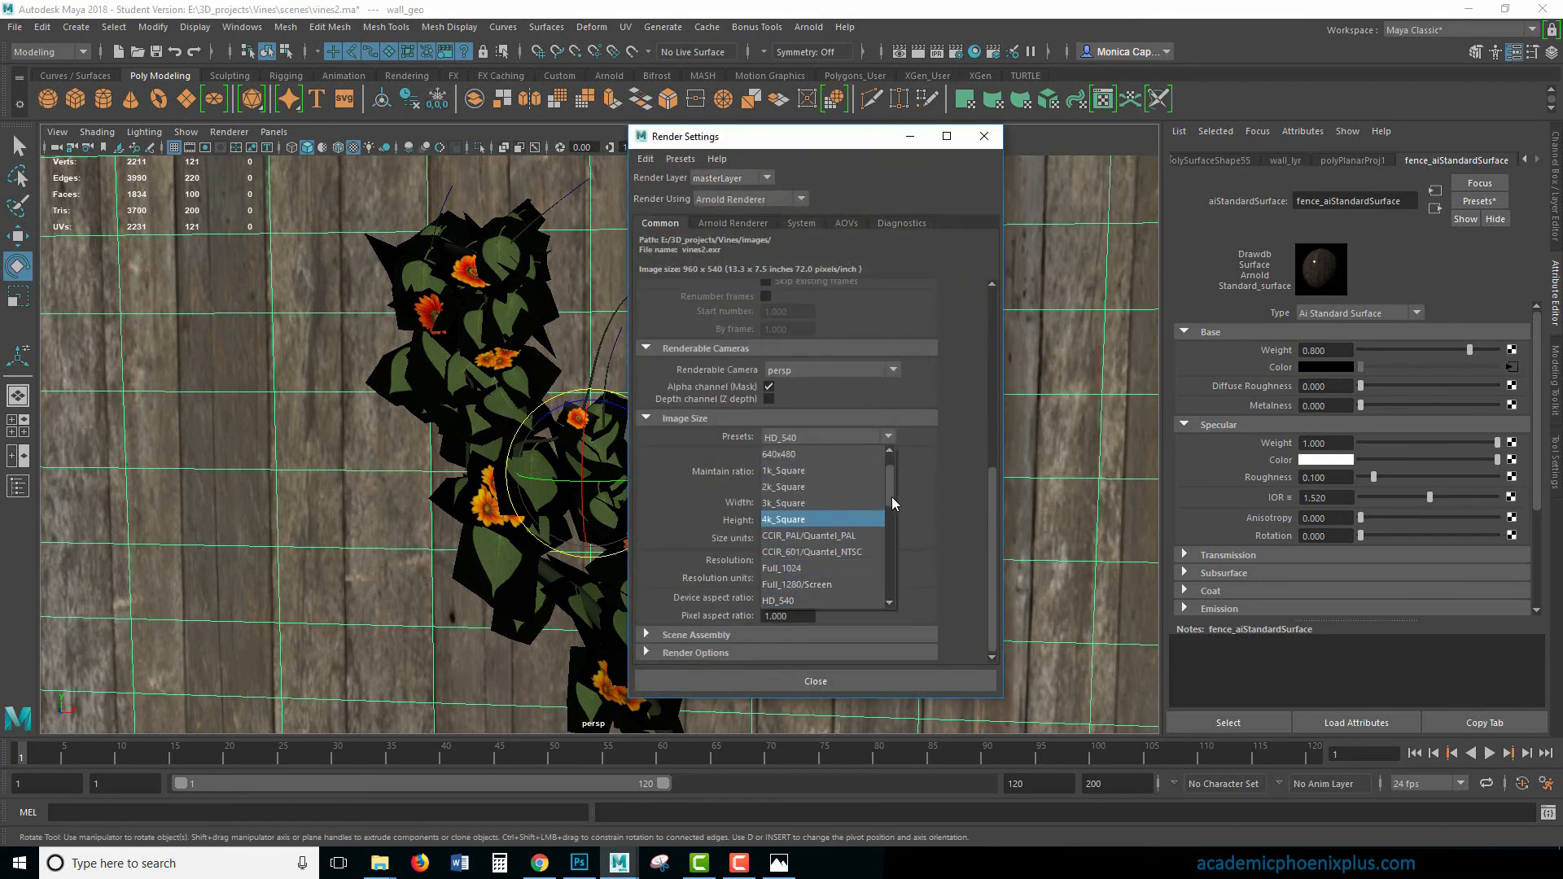
drag(891, 497, 888, 531)
click(832, 487)
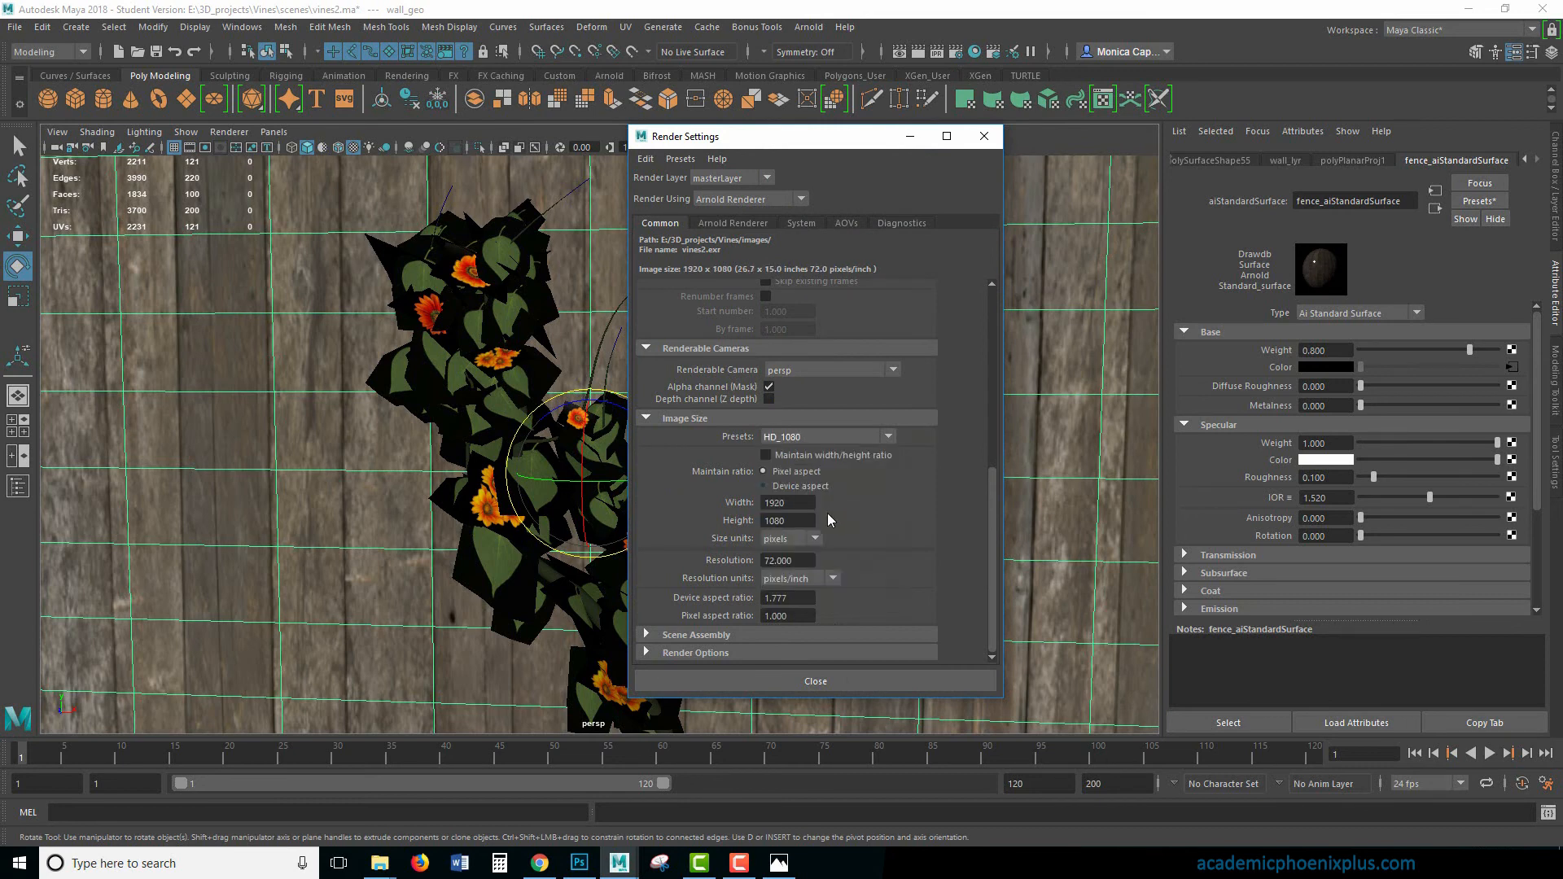
- Render the vine against the fence at 1920 x 1080 and inspect the result in an enlarged render window
click(918, 51)
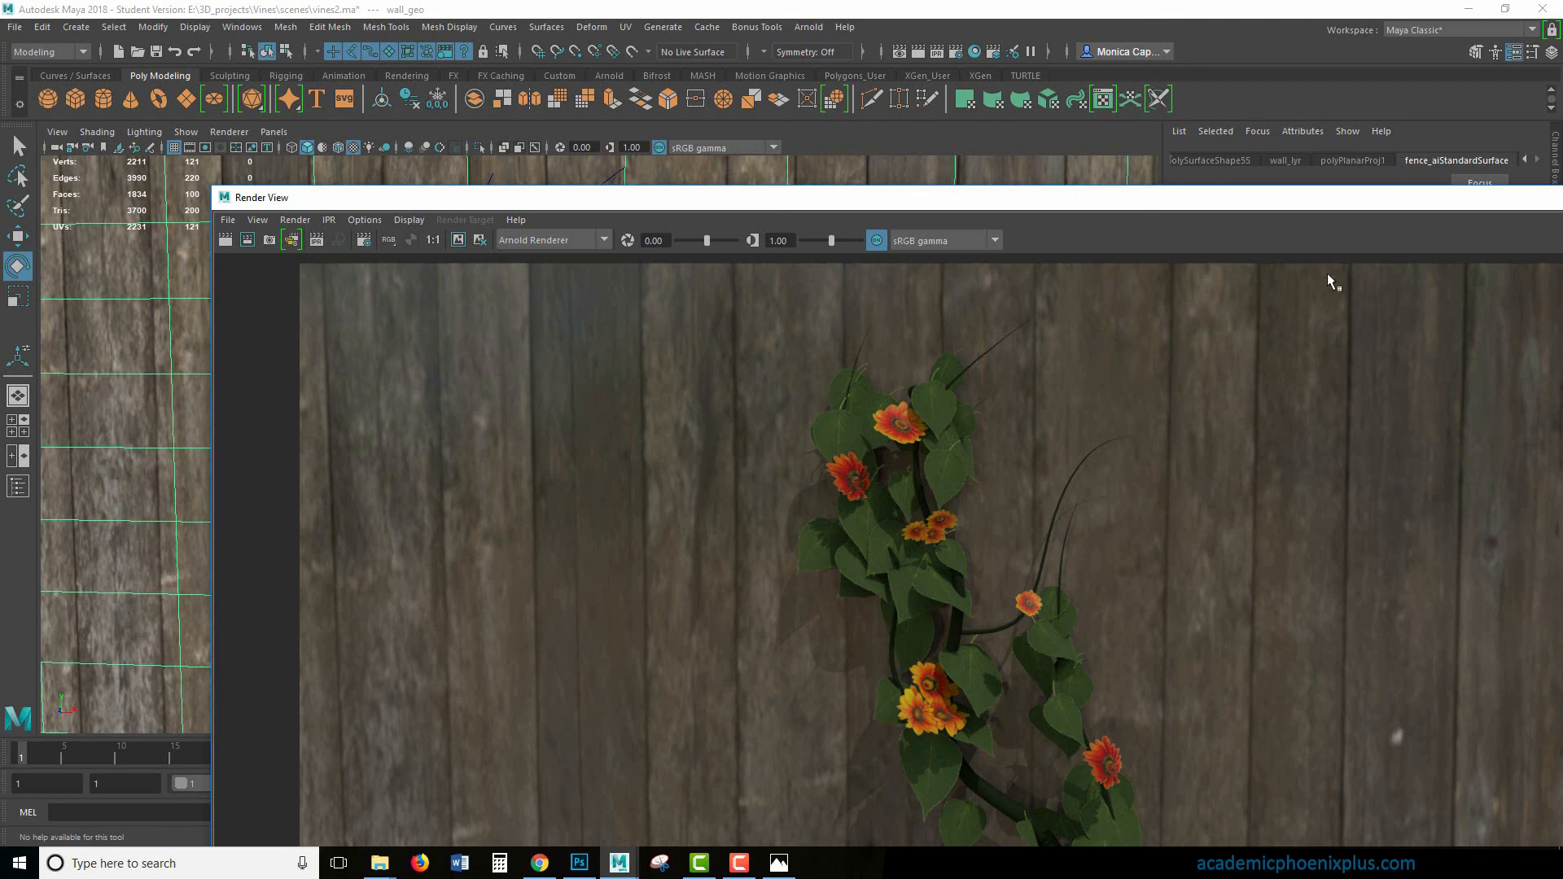
double_click(1353, 198)
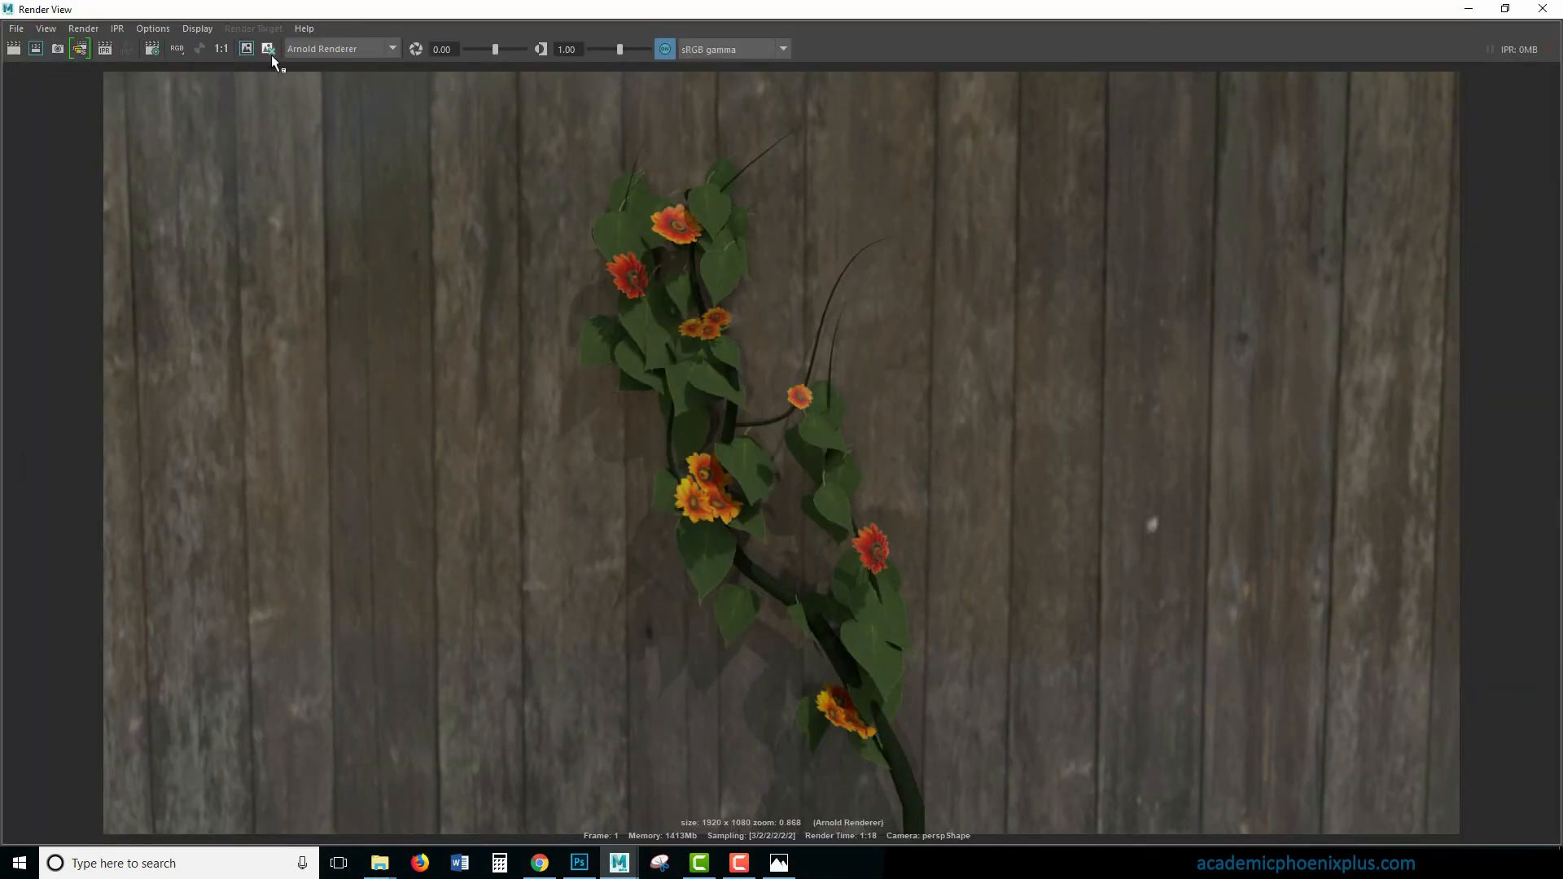
click(244, 49)
click(1469, 8)
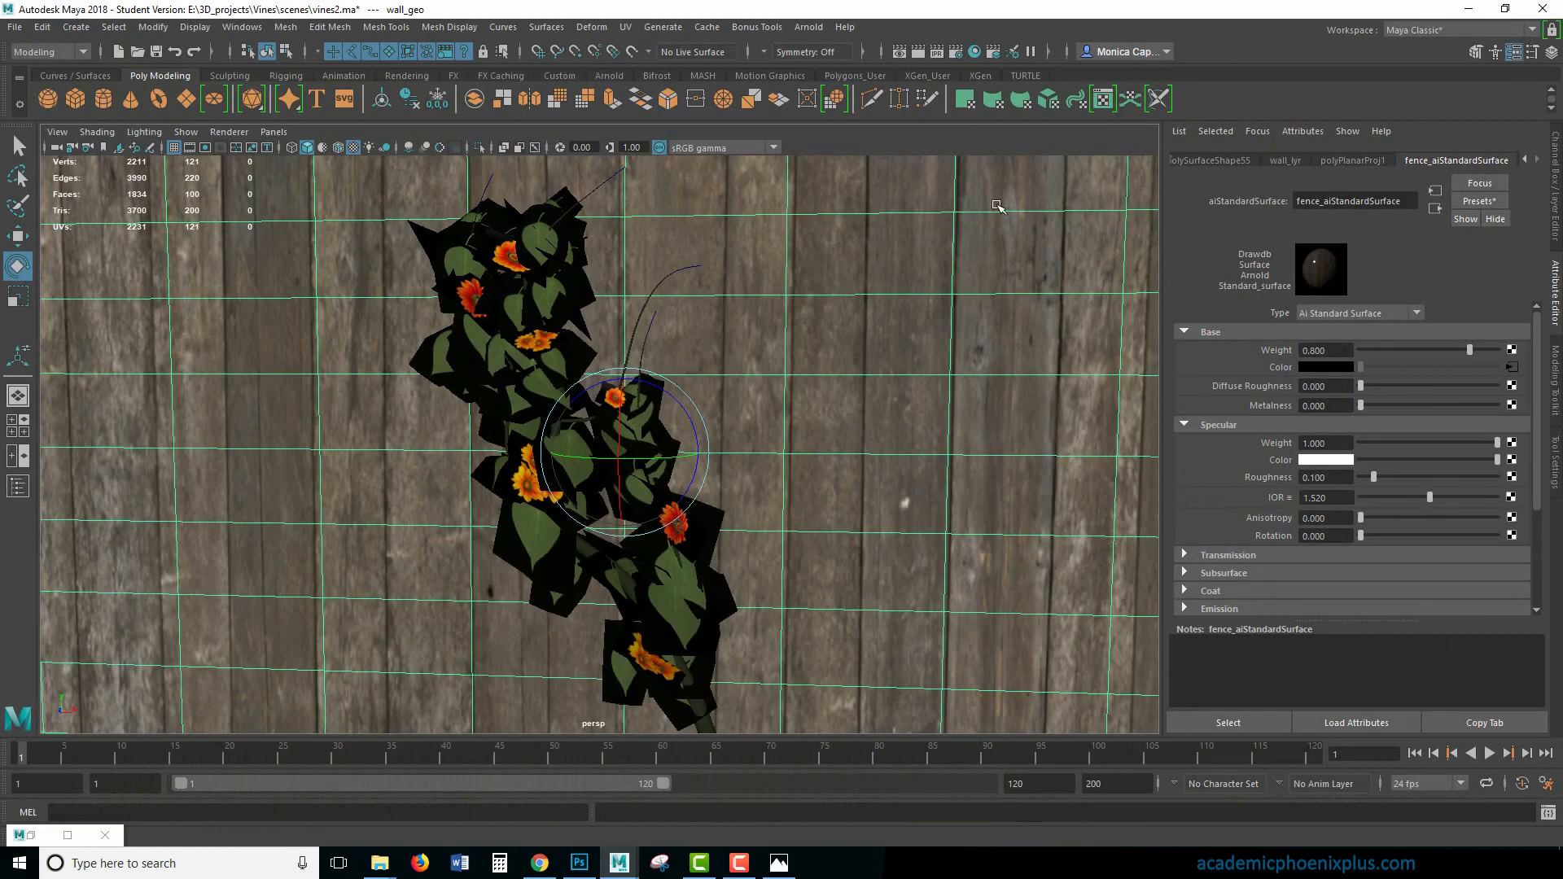